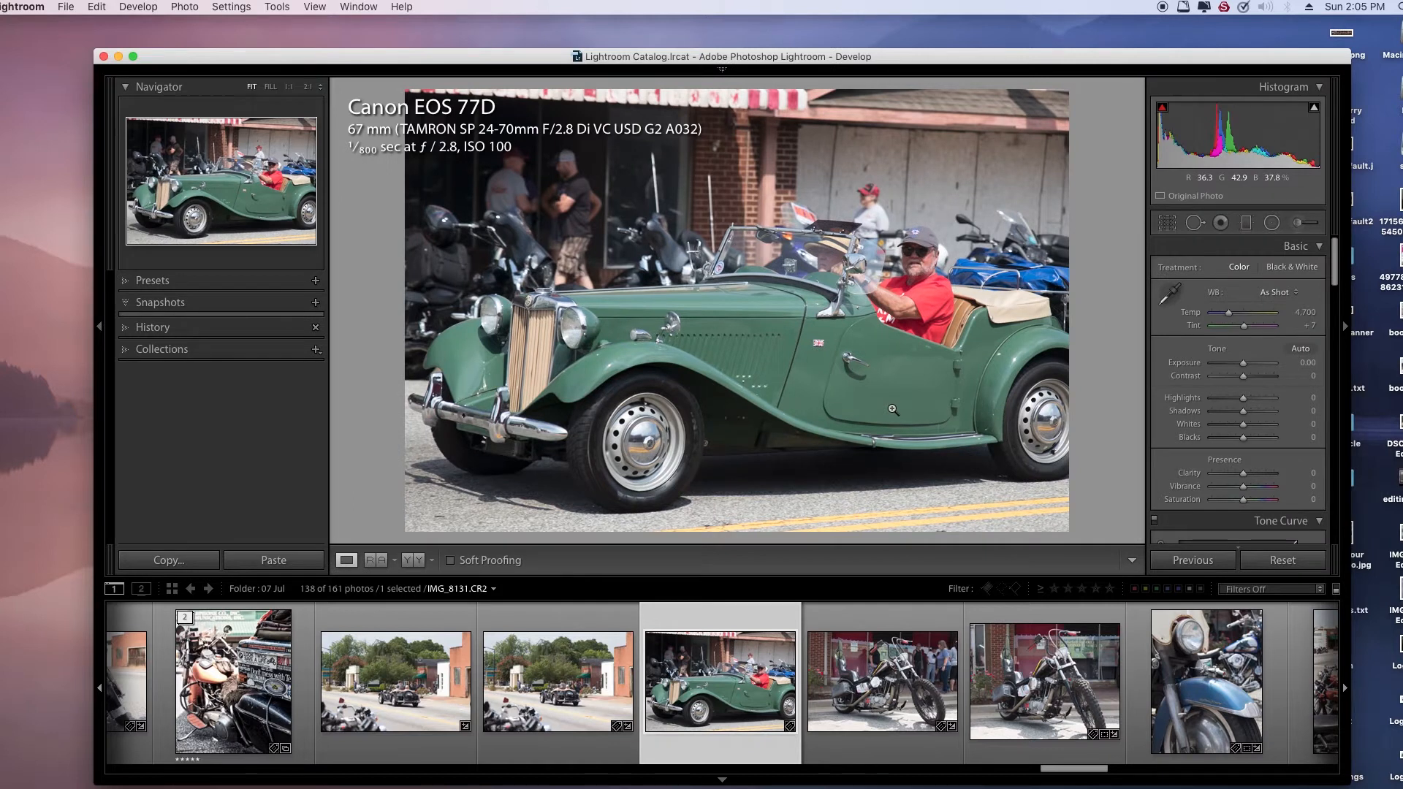
# Reposition the application window on the desktop so it is fully in view
pyautogui.moveTo(631, 46)
pyautogui.moveTo(1015, 63); pyautogui.dragTo(977, 64)
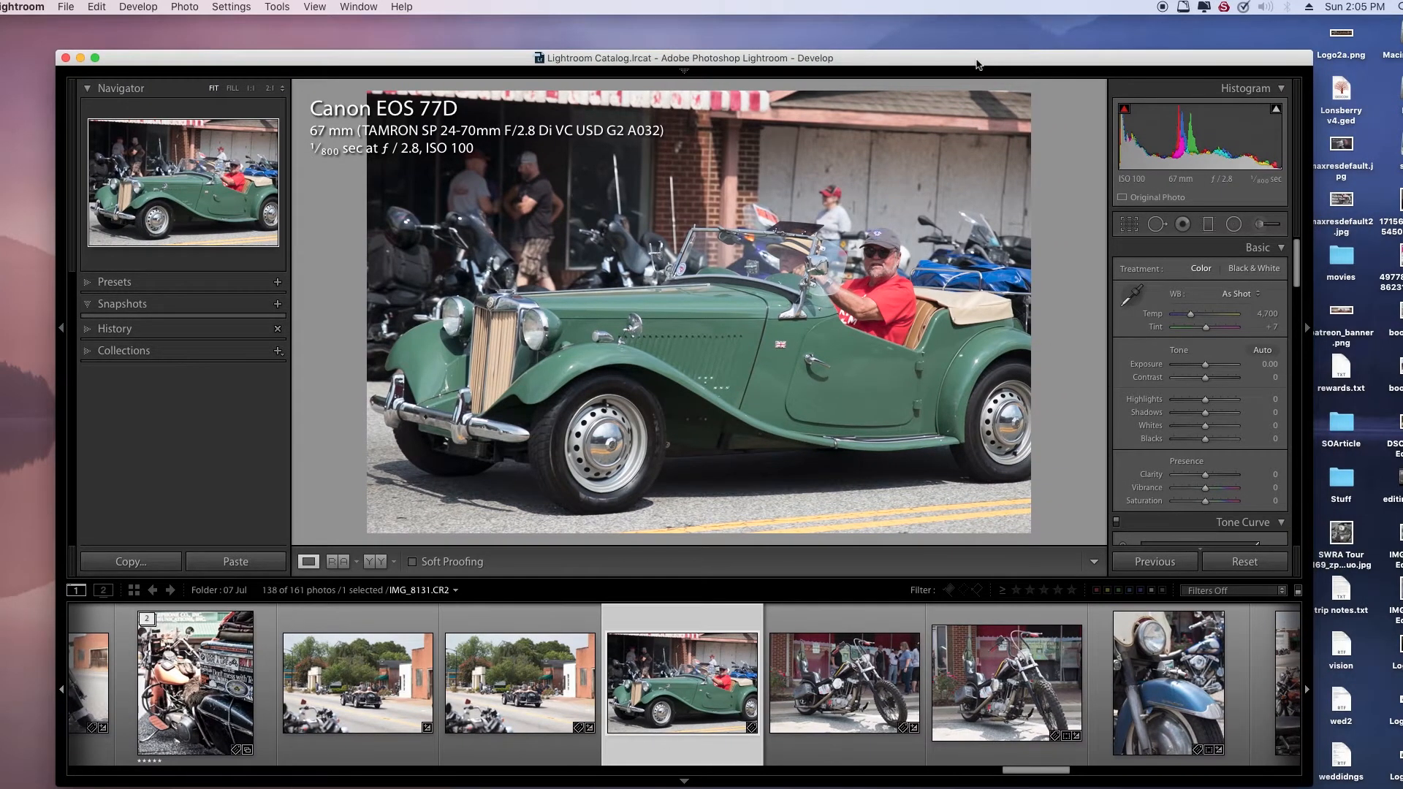
pyautogui.moveTo(977, 64); pyautogui.dragTo(936, 54)
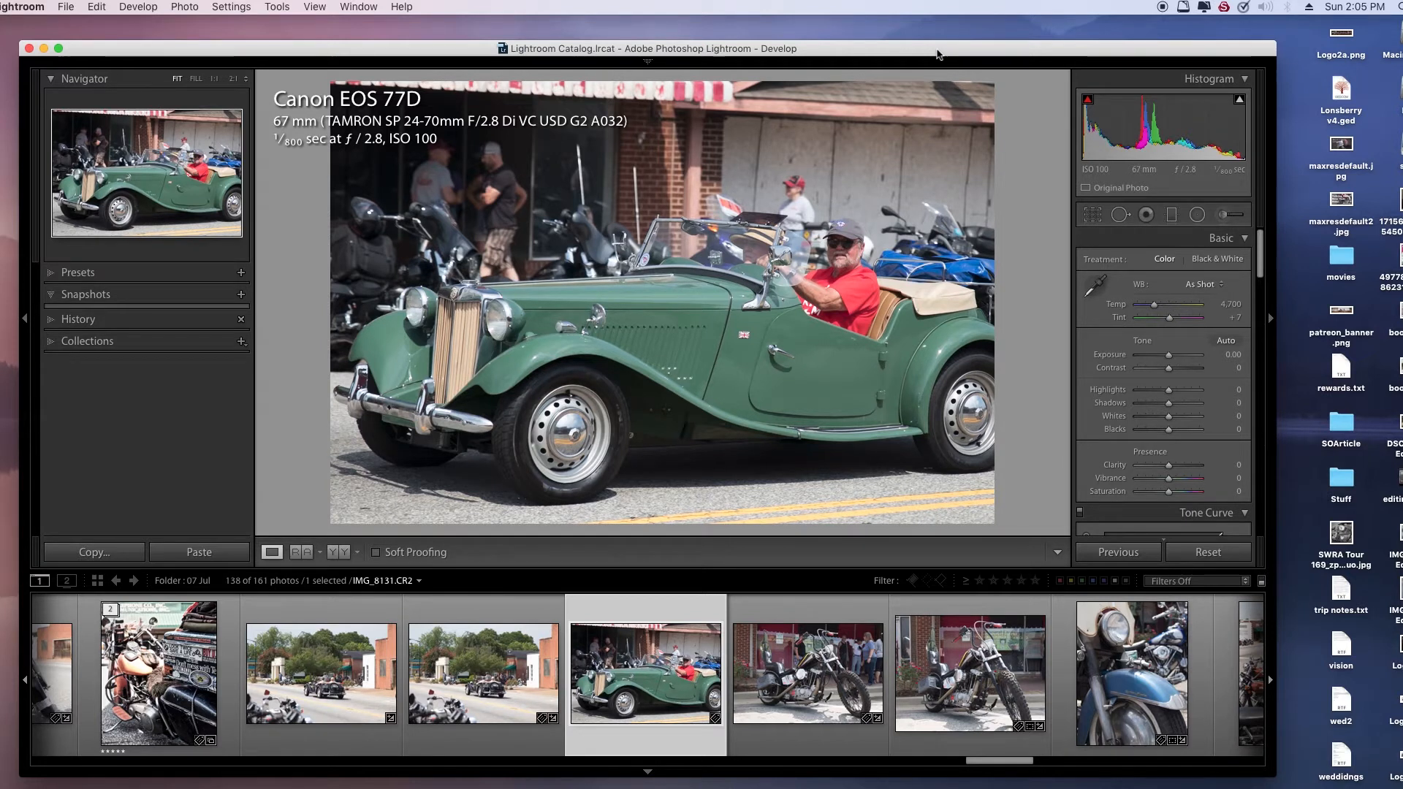
pyautogui.moveTo(935, 55); pyautogui.dragTo(925, 51)
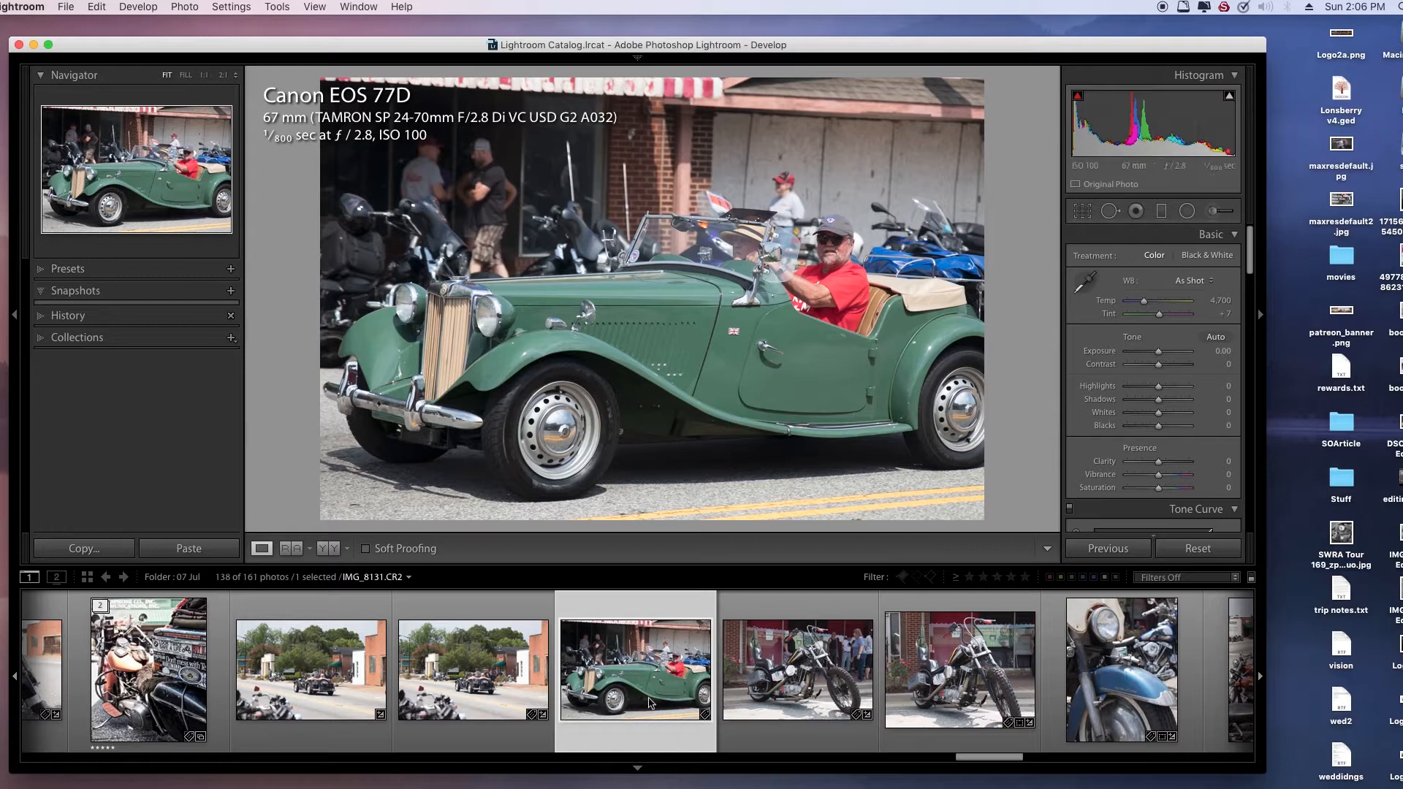
# Enable Remove Chromatic Aberration and Enable Profile Corrections for the green car photo, set the lens make to Tamron, and check the available lens models
pyautogui.moveTo(1252, 250); pyautogui.dragTo(1248, 398)
pyautogui.click(1088, 332)
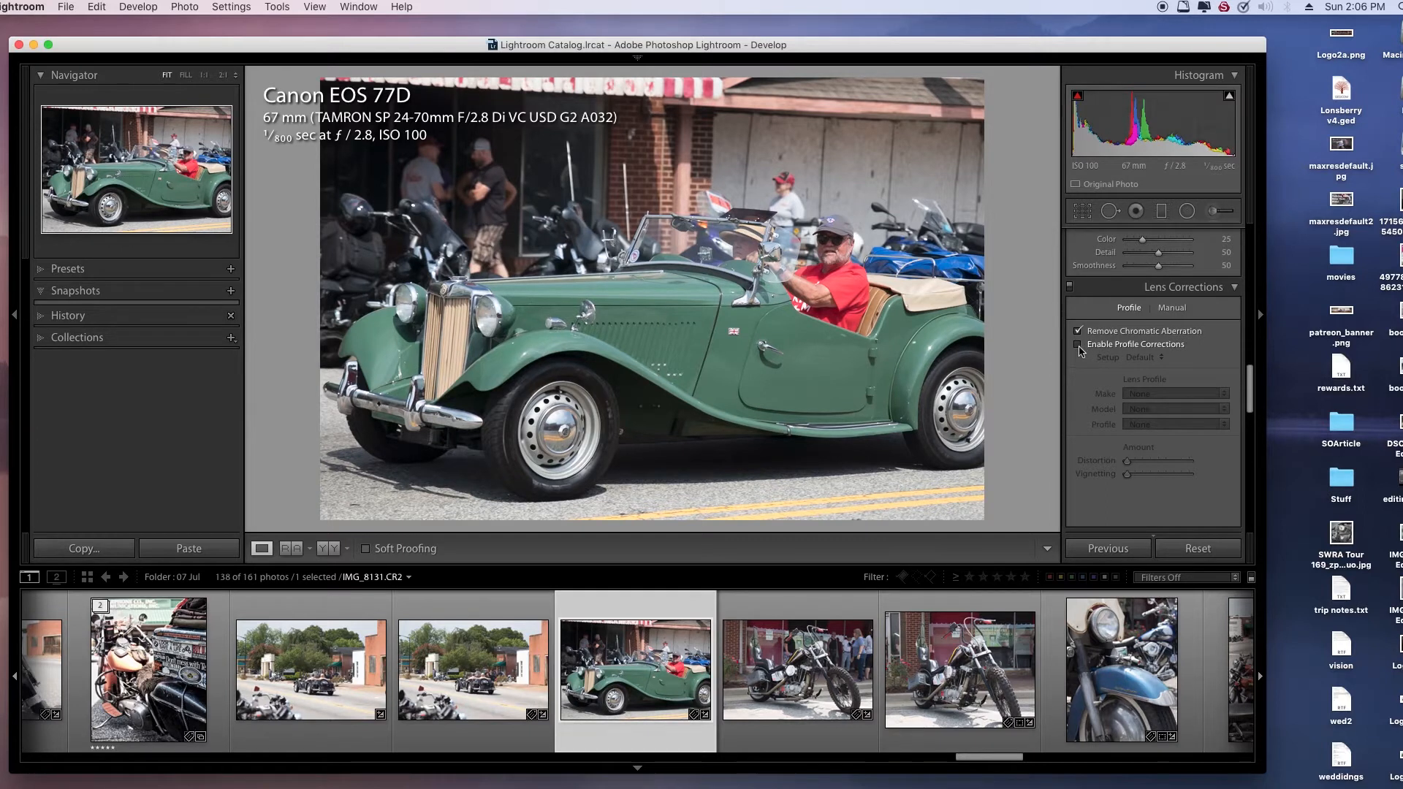
pyautogui.click(1078, 344)
pyautogui.click(1223, 394)
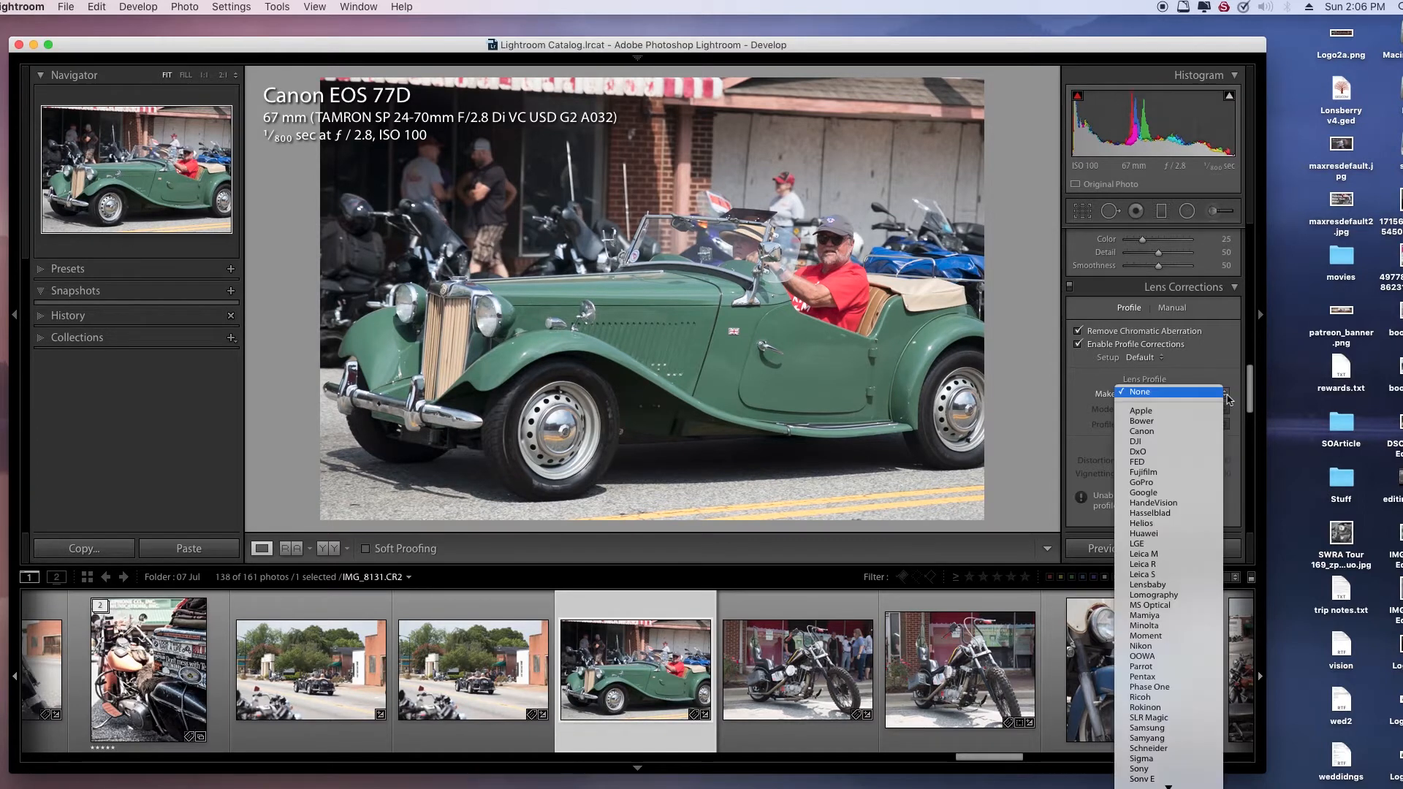
pyautogui.scroll(-3, 1145, 730)
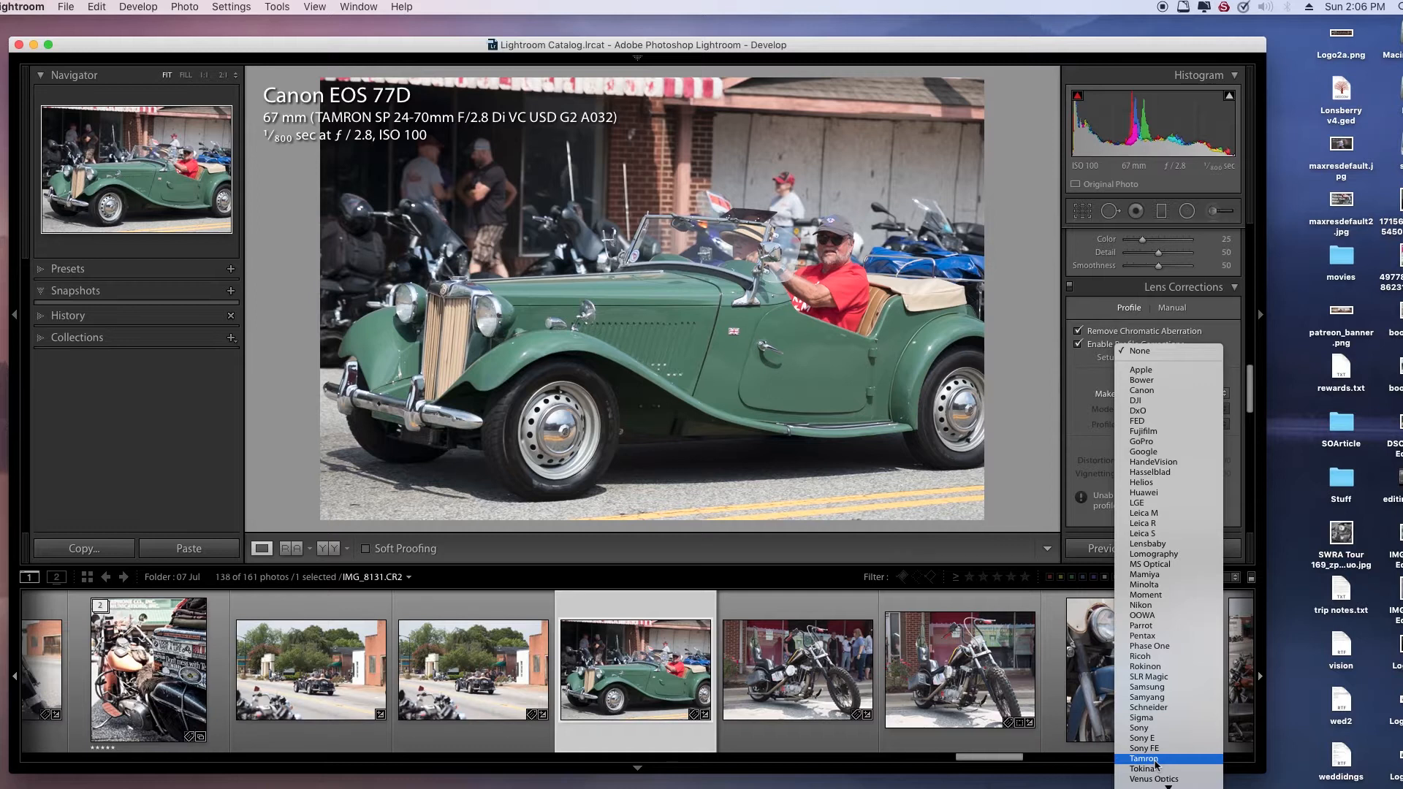
pyautogui.click(1154, 761)
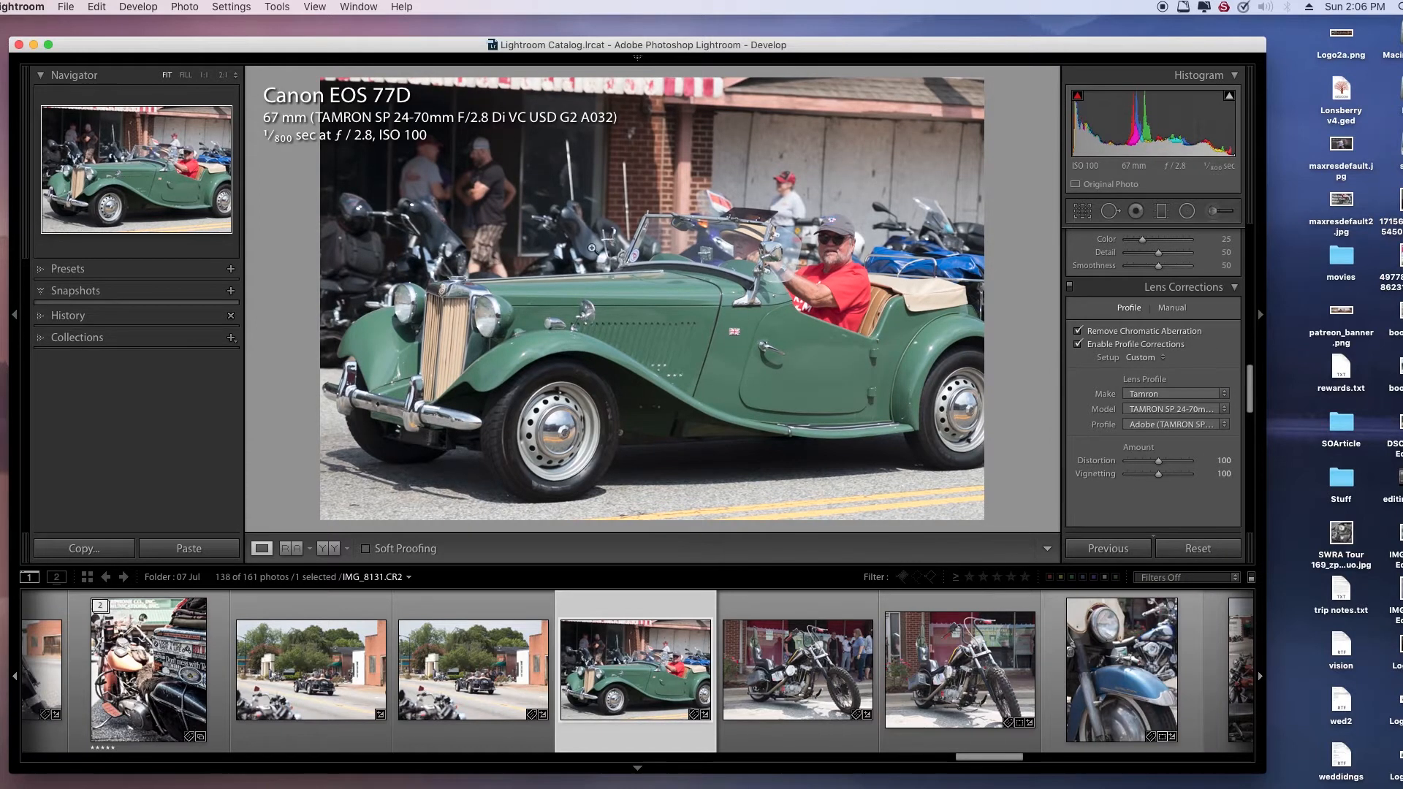
pyautogui.click(1225, 414)
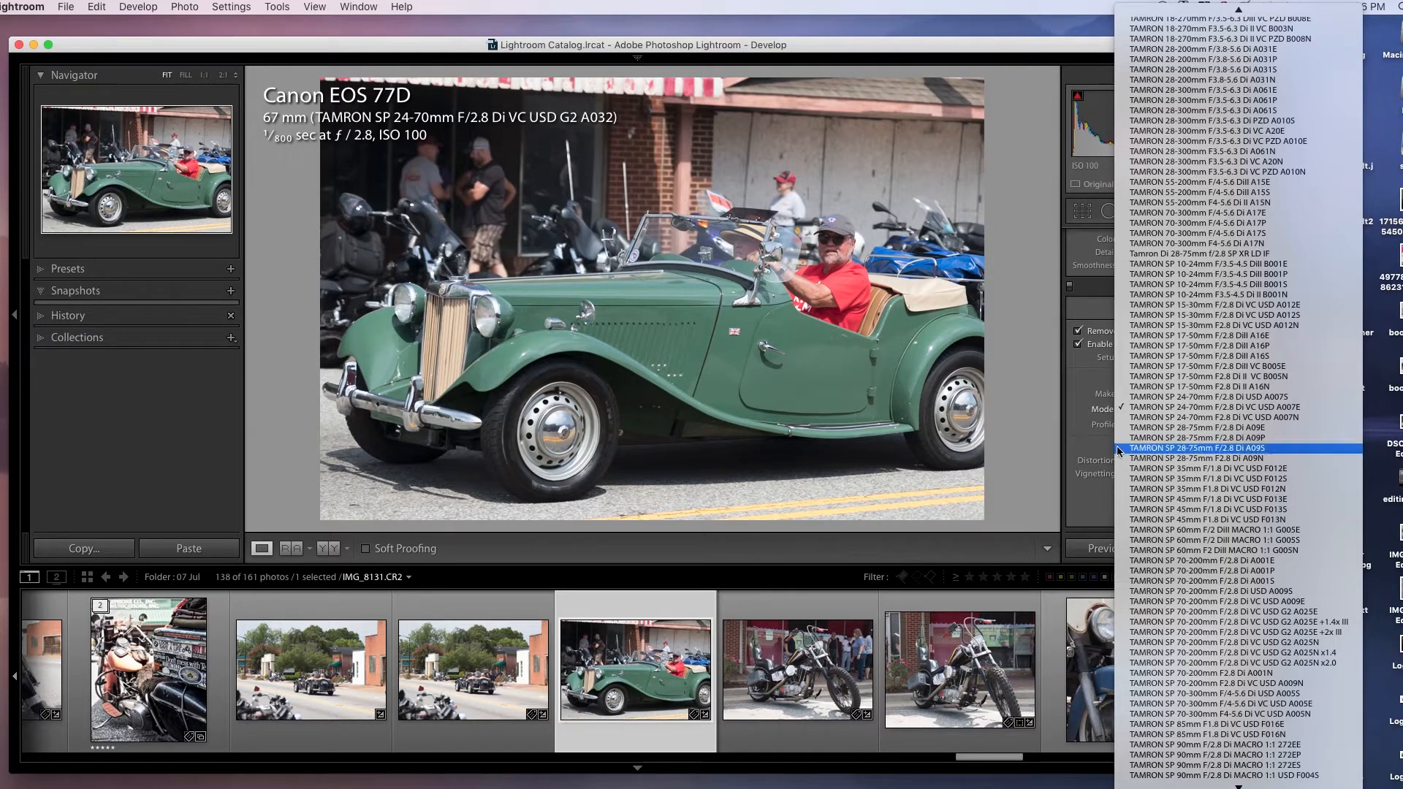
pyautogui.click(955, 45)
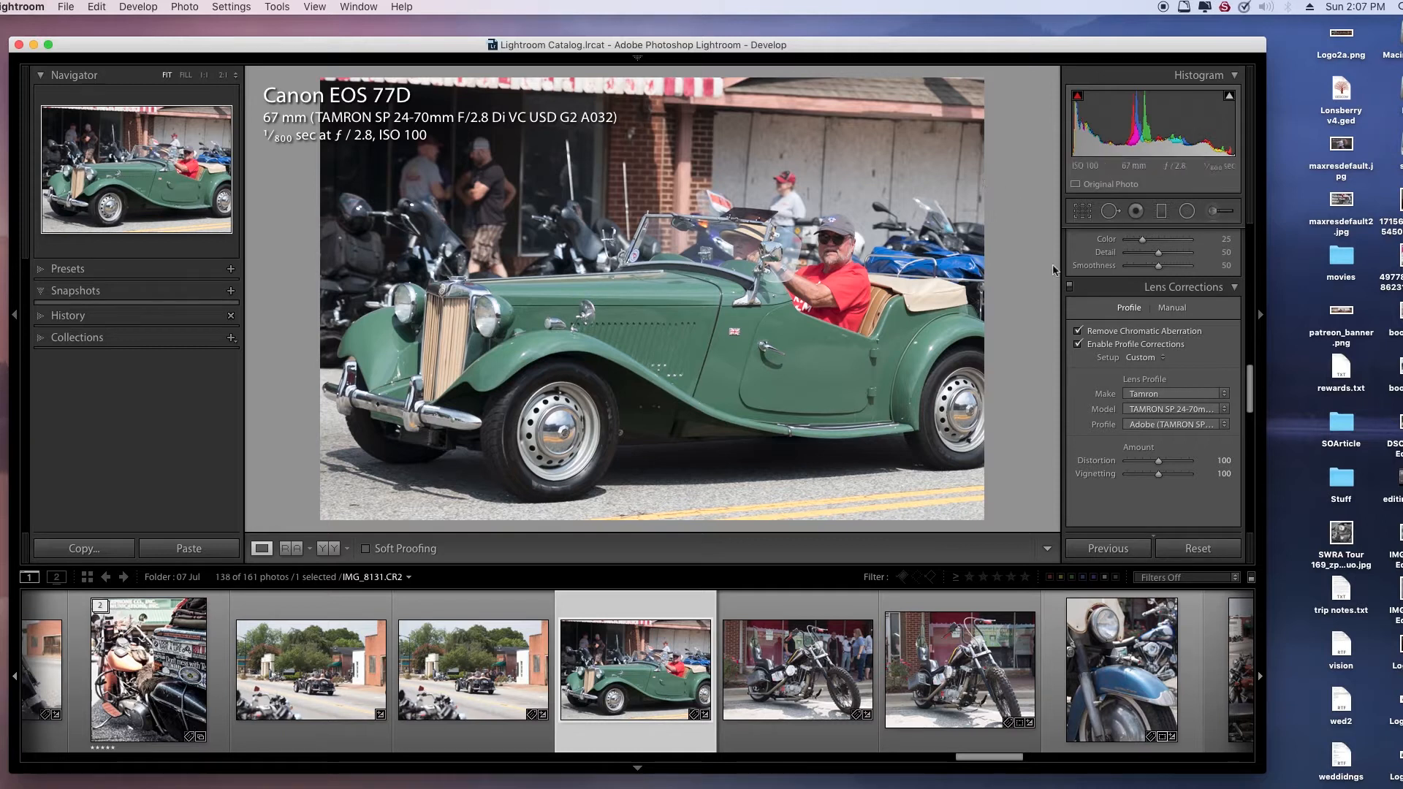
# Apply the Auto Upright transform to the green car photo
pyautogui.scroll(-1, 1252, 393)
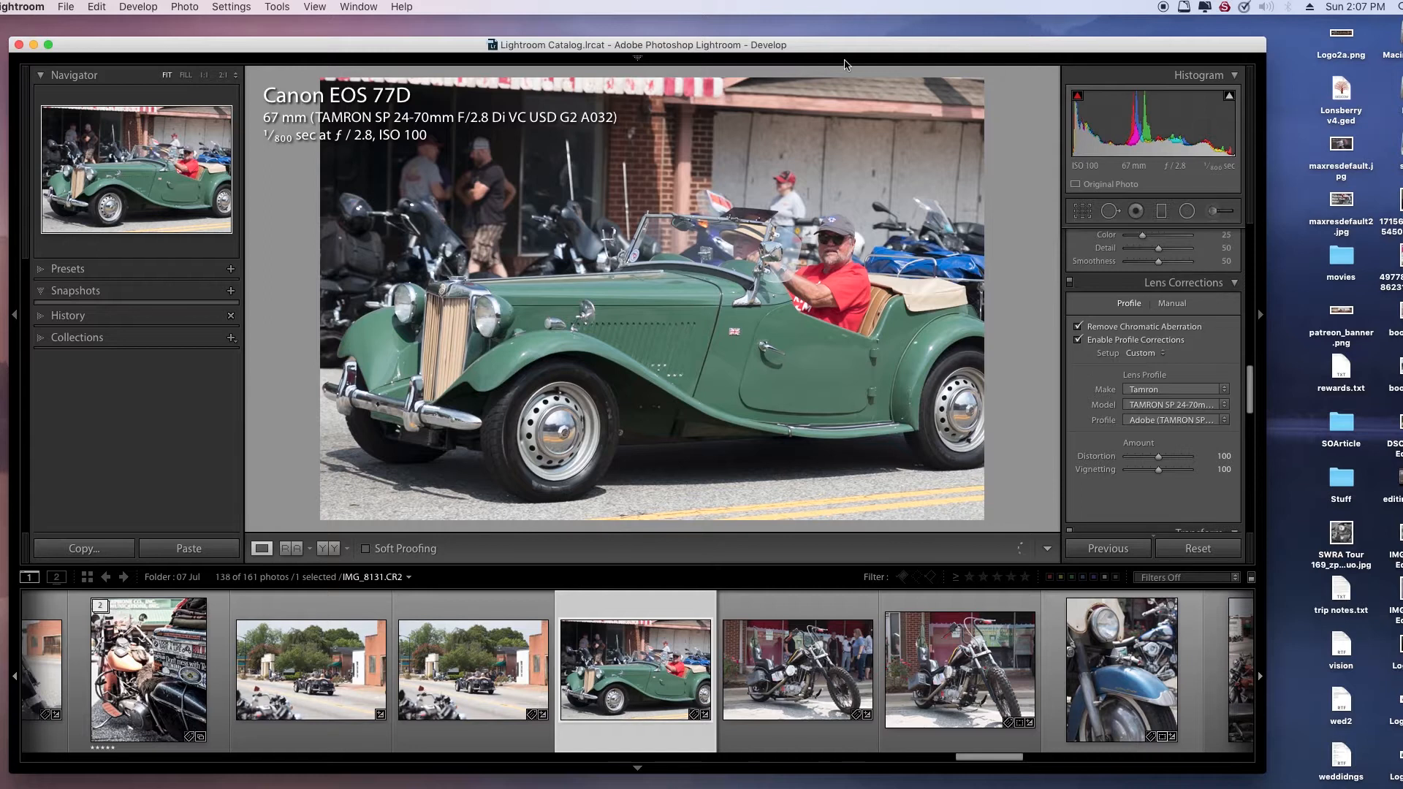
pyautogui.moveTo(860, 45); pyautogui.dragTo(841, 36)
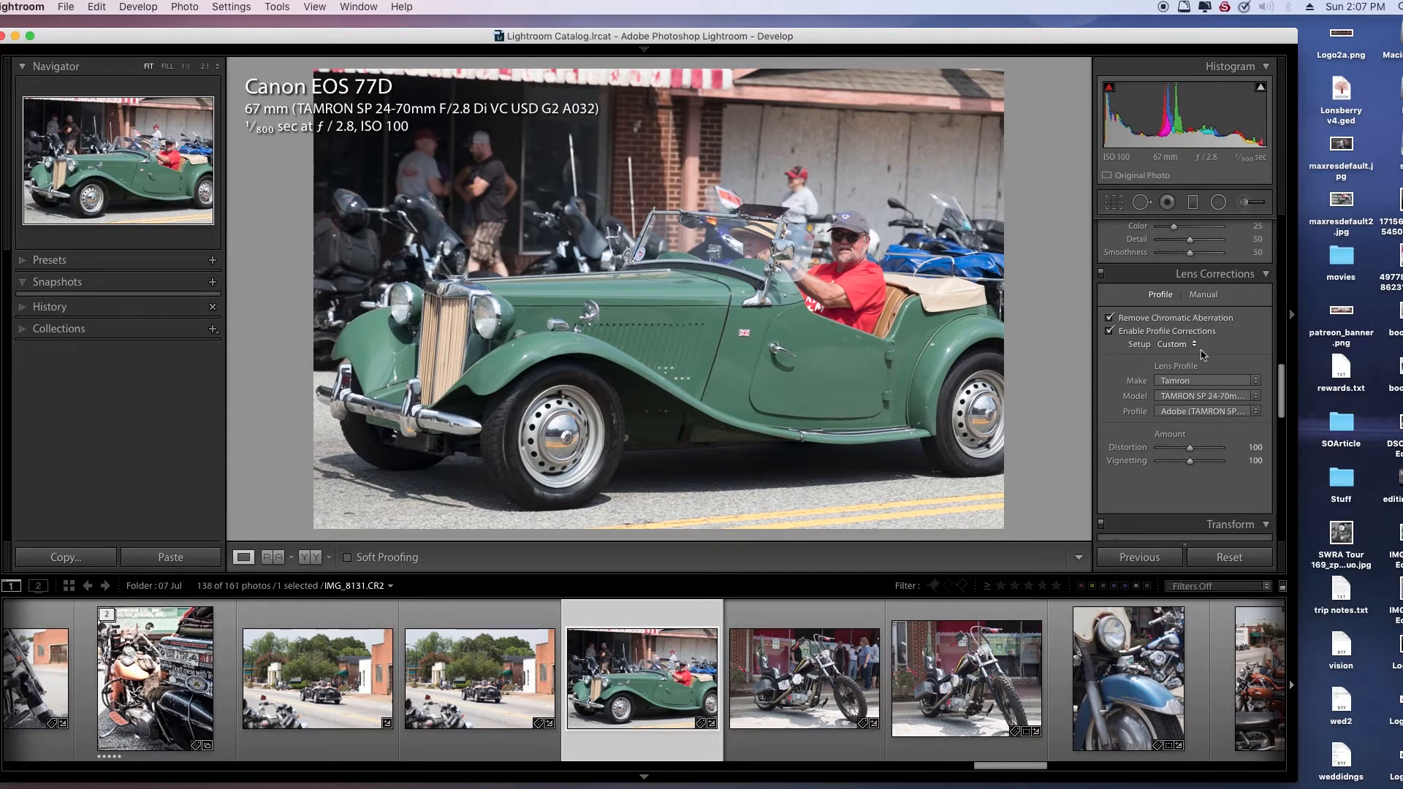
pyautogui.moveTo(1286, 379); pyautogui.dragTo(1285, 406)
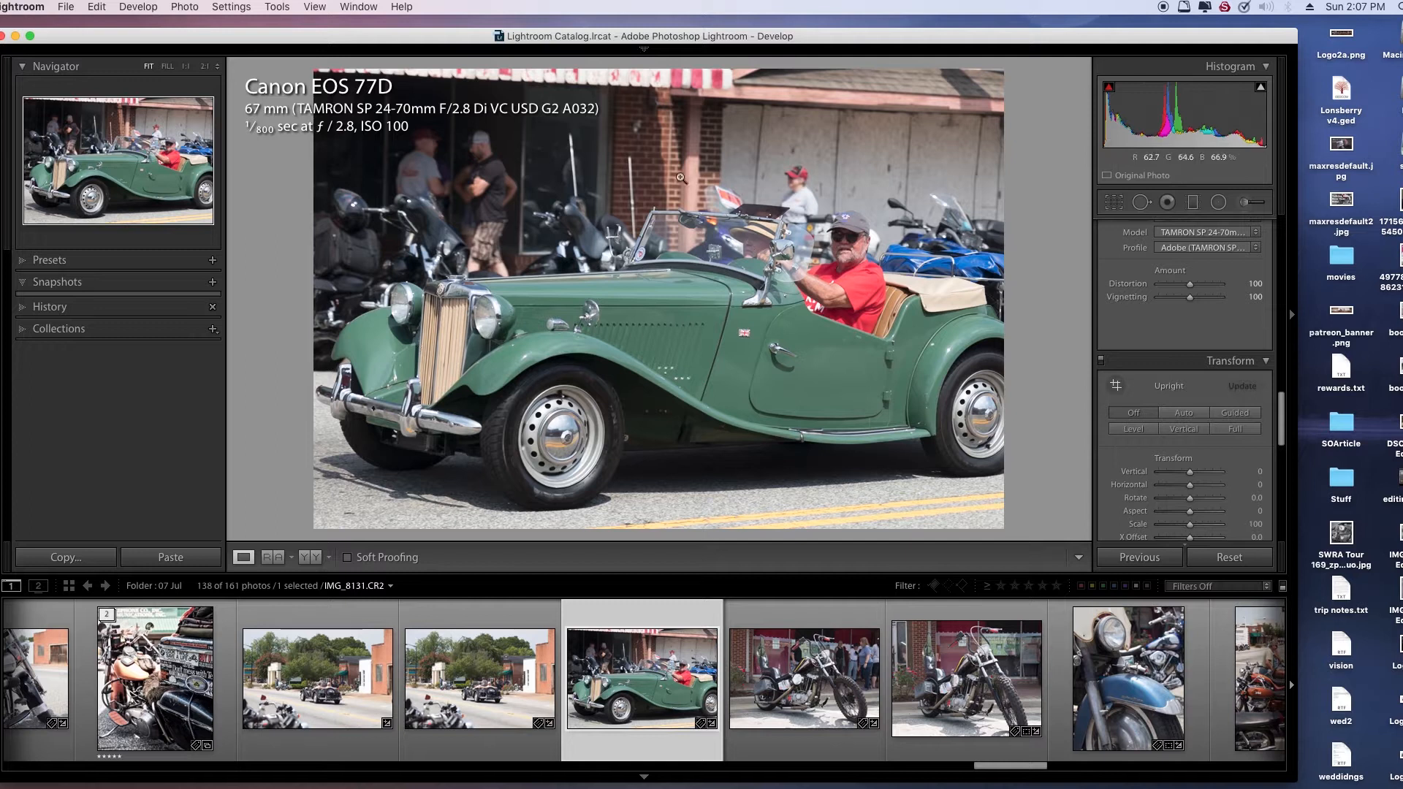
pyautogui.click(1190, 418)
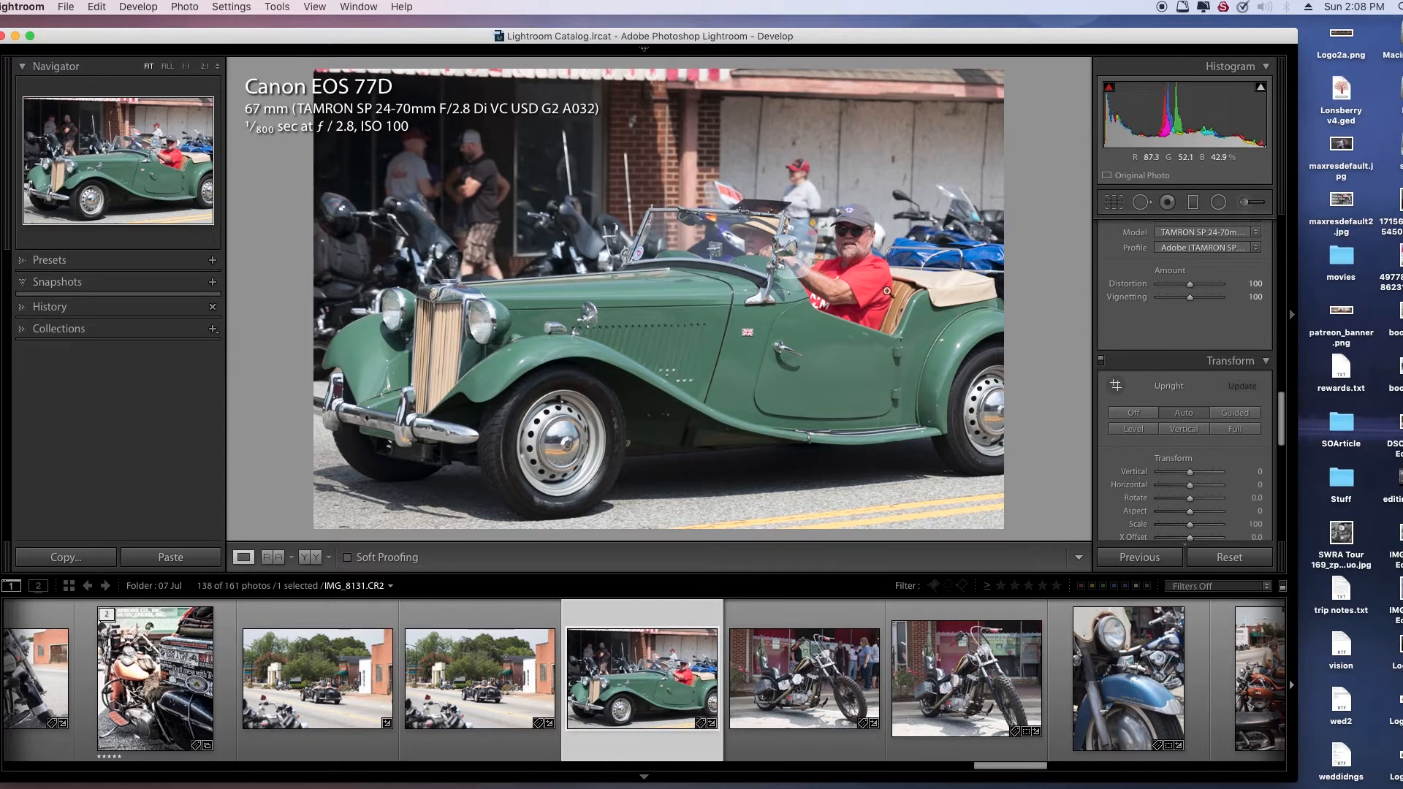
# Straighten the photo with the Crop & Straighten angle tool along the vertical post behind the car, rotating it by −0.82
pyautogui.click(1114, 205)
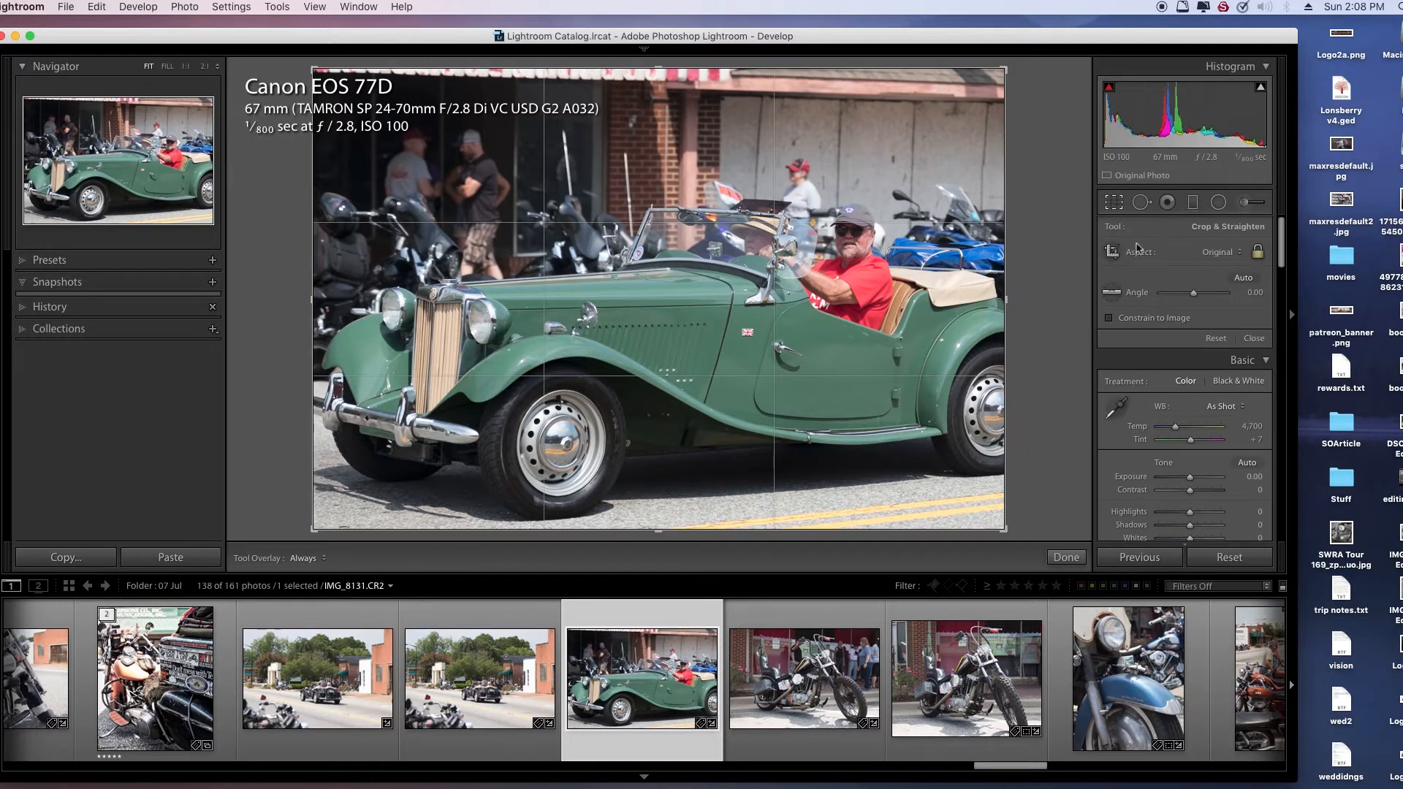
pyautogui.click(1114, 294)
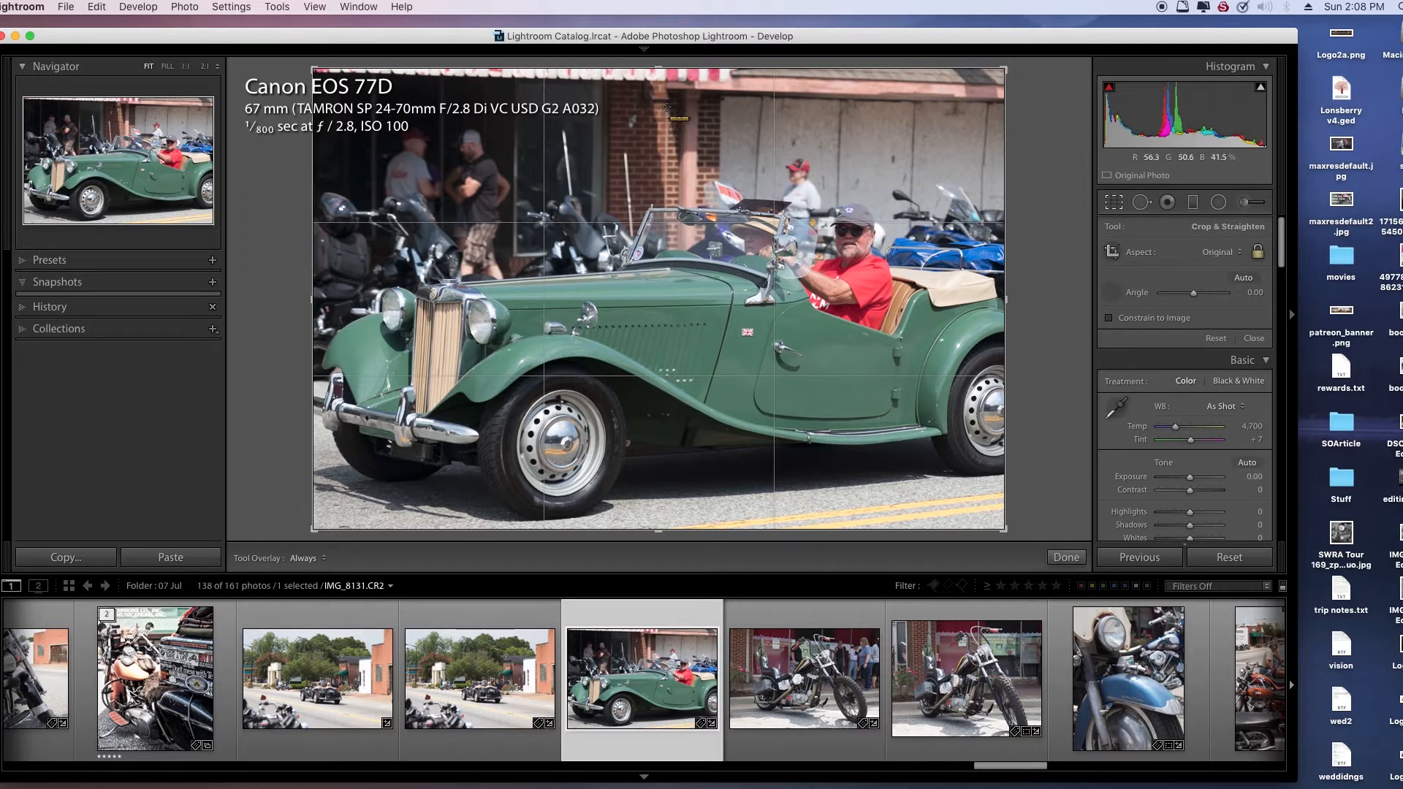
pyautogui.moveTo(667, 126); pyautogui.dragTo(664, 248)
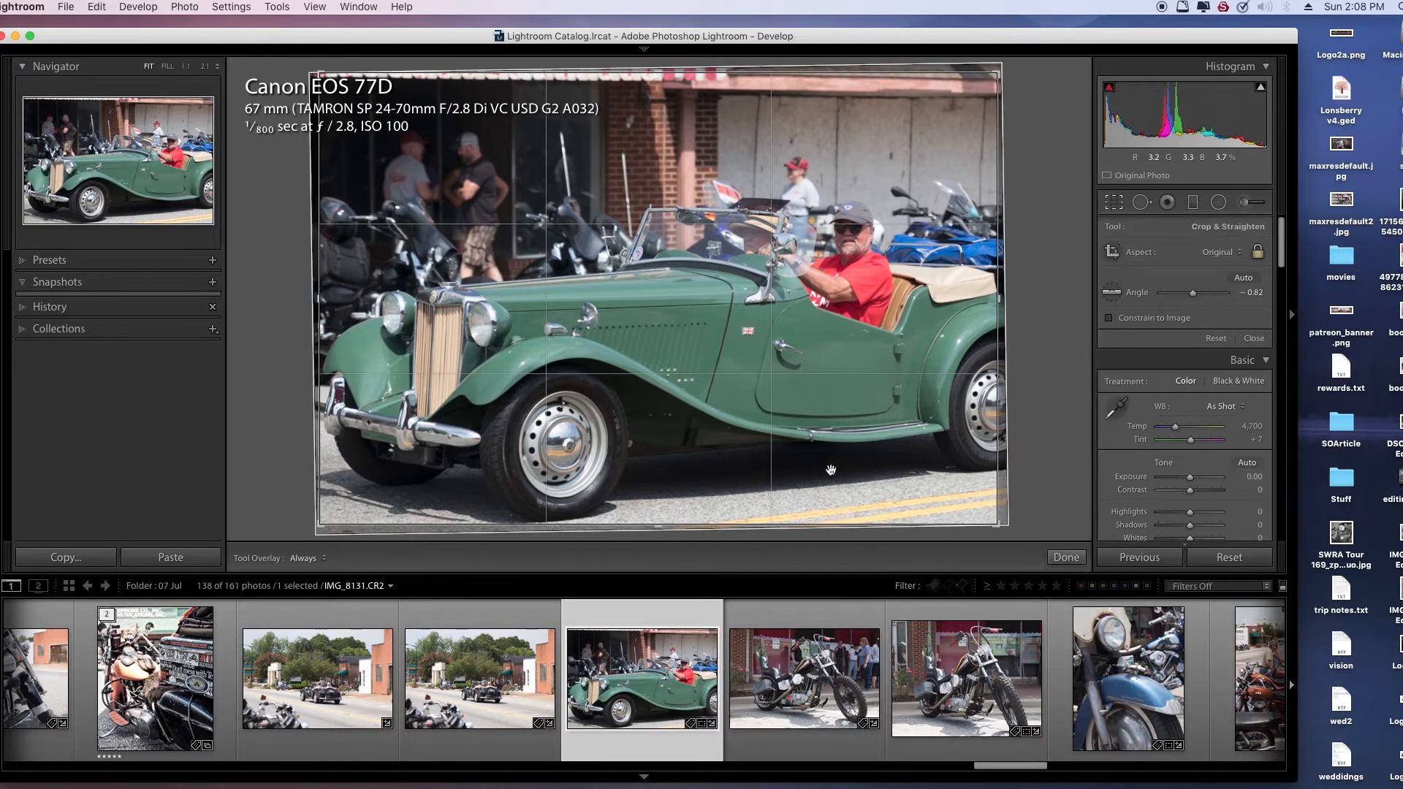
pyautogui.click(1071, 558)
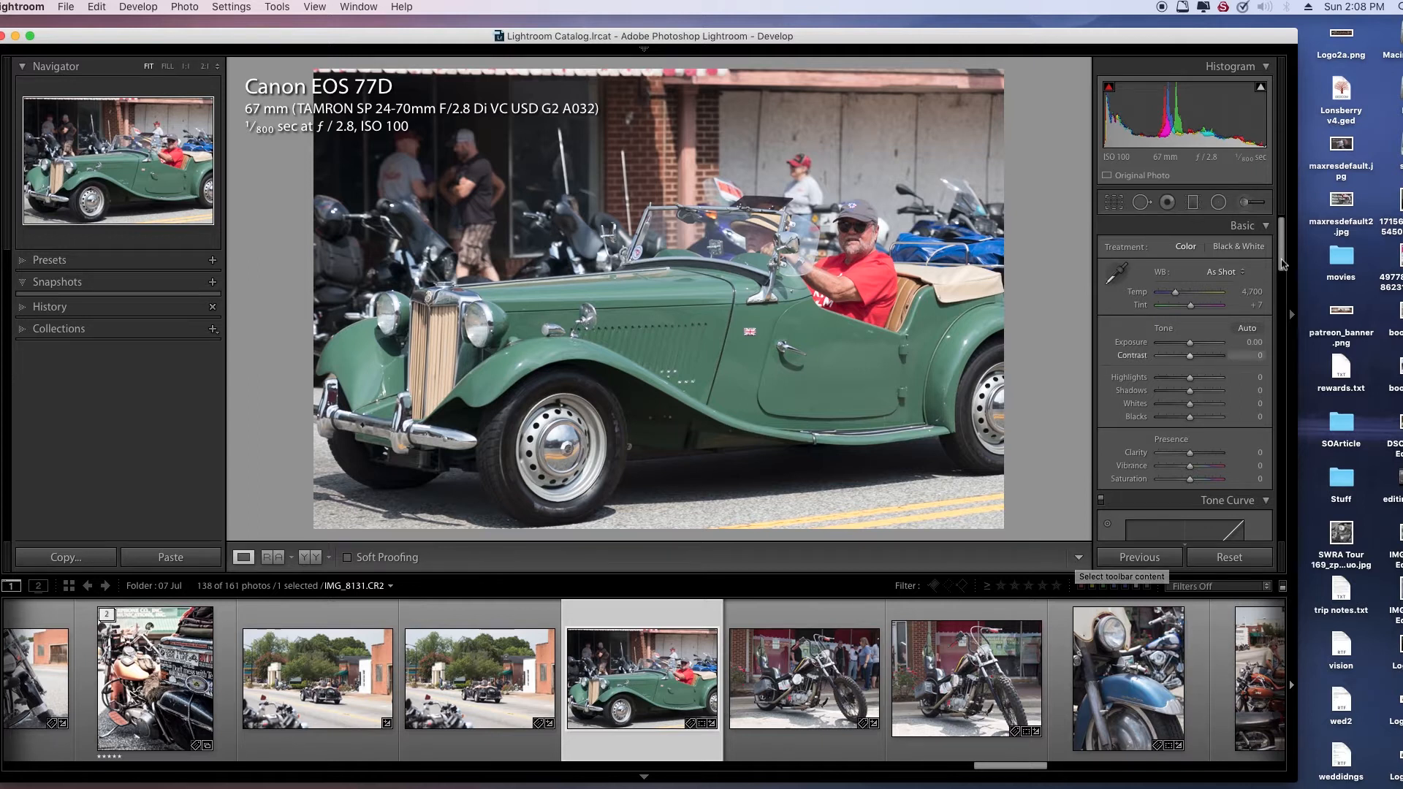
# Open the straightened car photo for editing in Adobe Photoshop CC 2018
pyautogui.moveTo(1284, 249); pyautogui.dragTo(1283, 279)
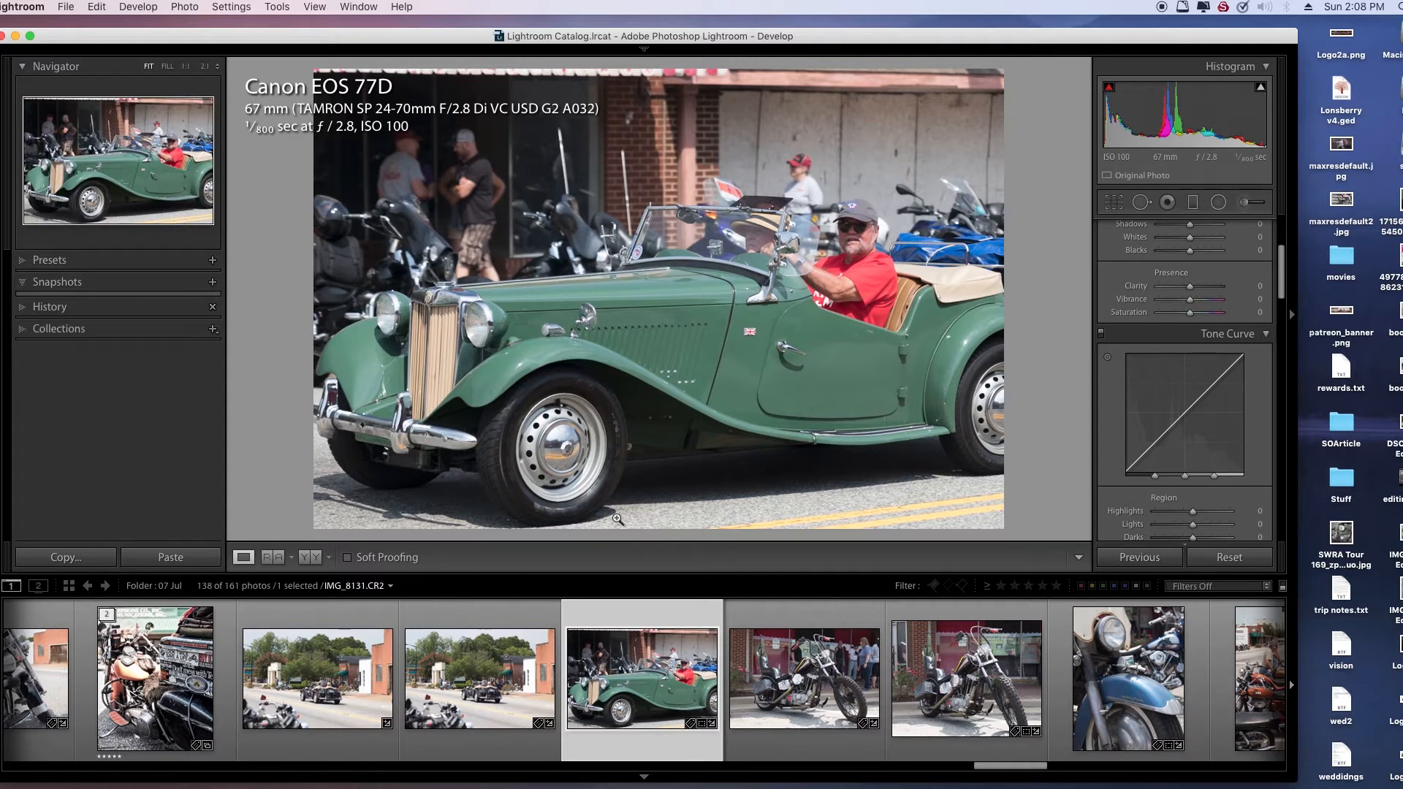
pyautogui.rightClick(627, 334)
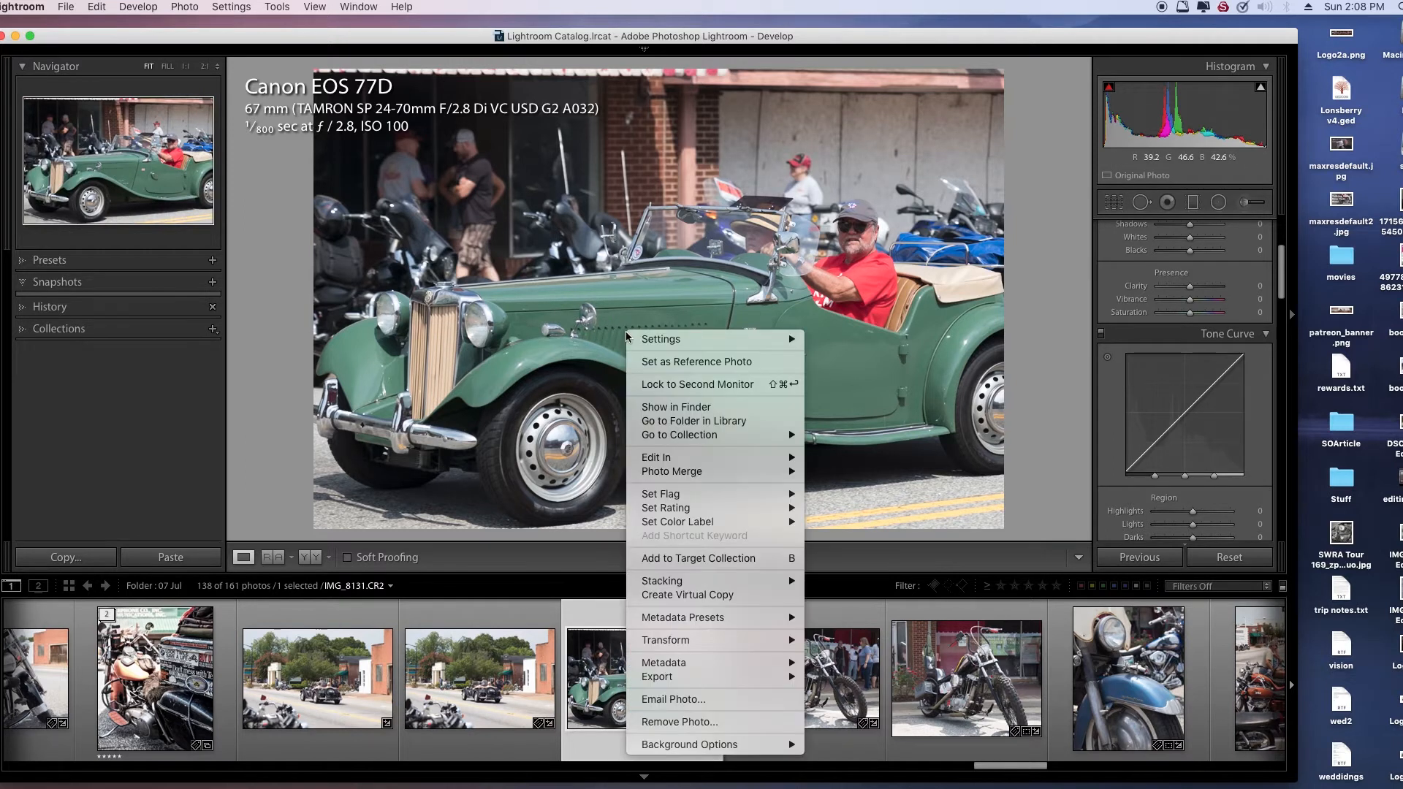
pyautogui.moveTo(687, 460)
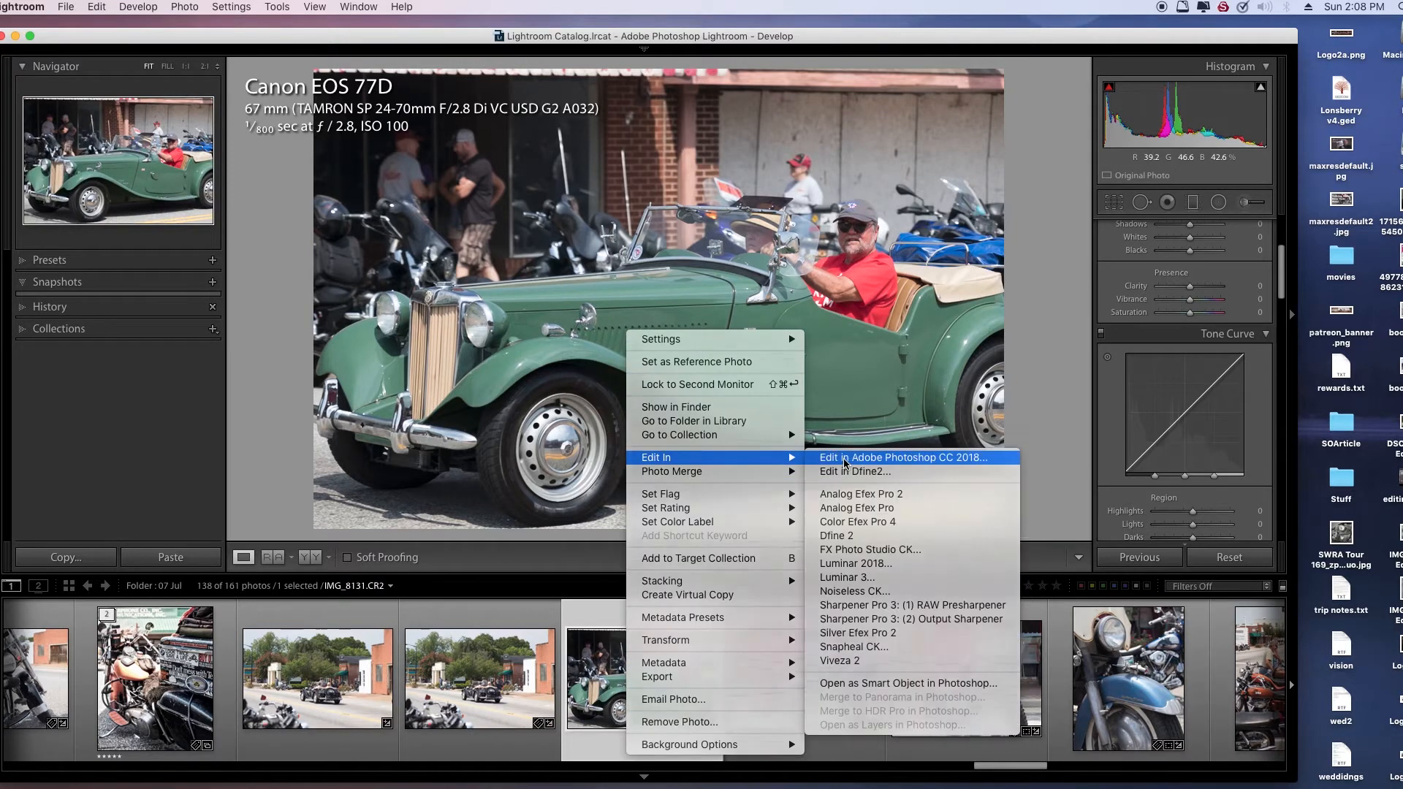
pyautogui.click(845, 458)
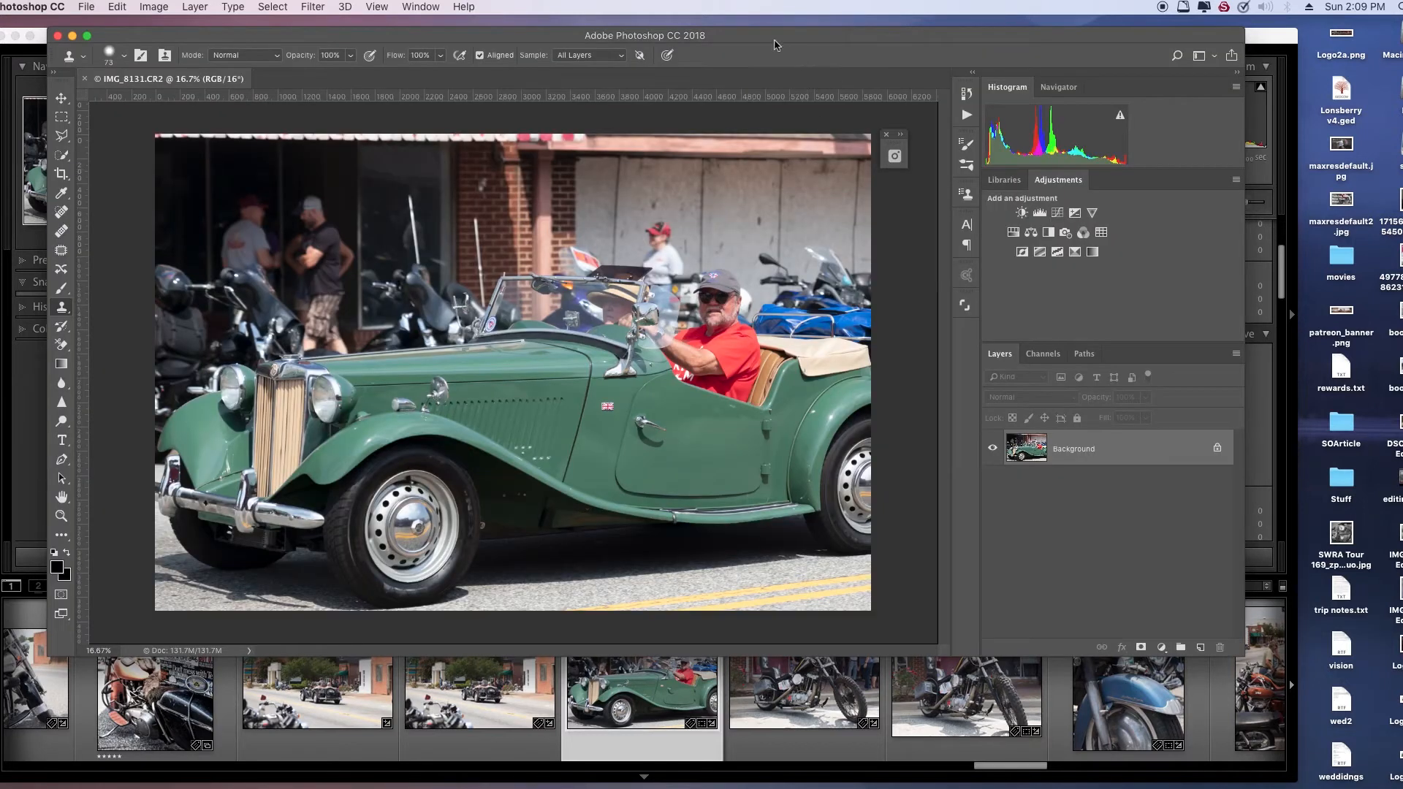
# Minimize the Lightroom window and reposition the Photoshop window on the desktop
pyautogui.moveTo(772, 42); pyautogui.dragTo(798, 87)
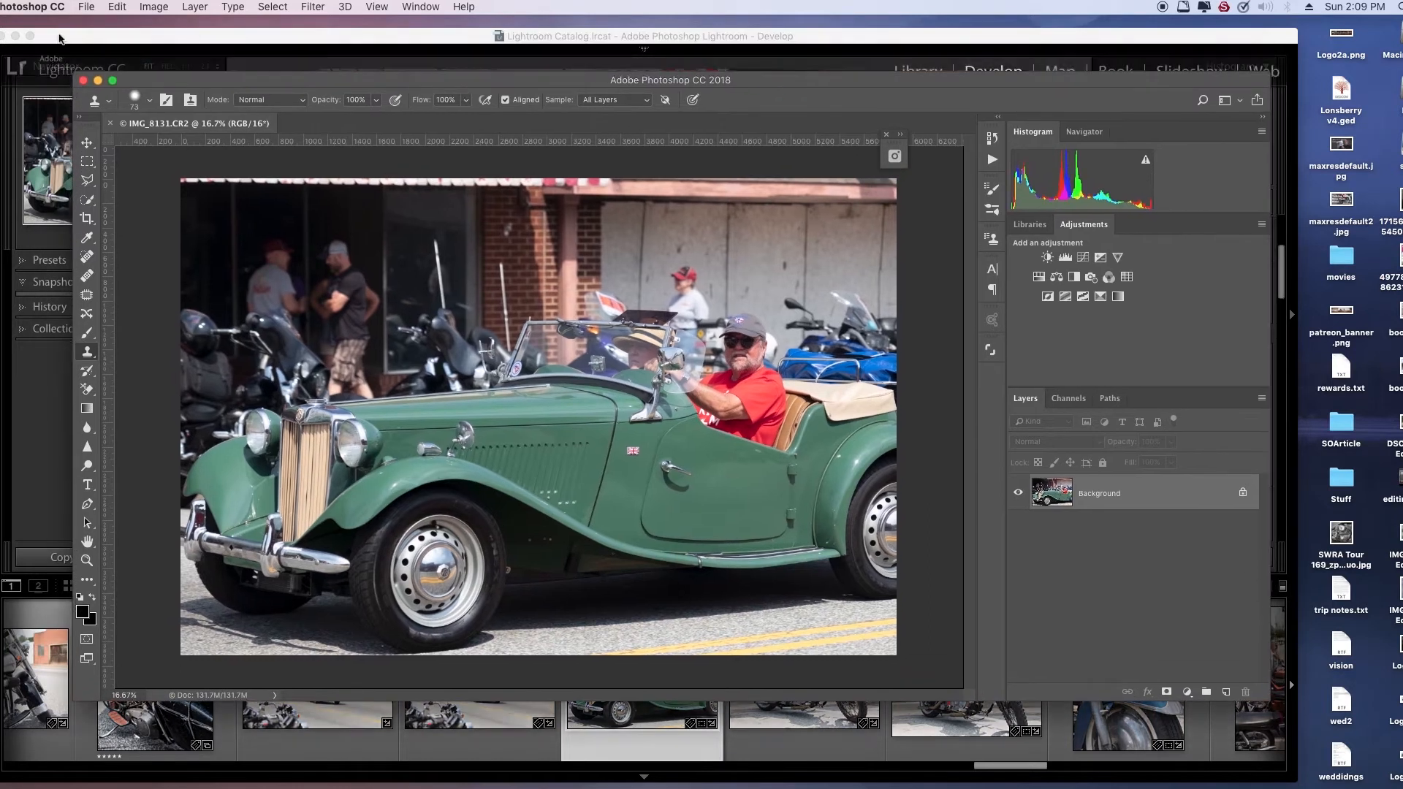
pyautogui.click(16, 35)
pyautogui.moveTo(474, 82); pyautogui.dragTo(442, 59)
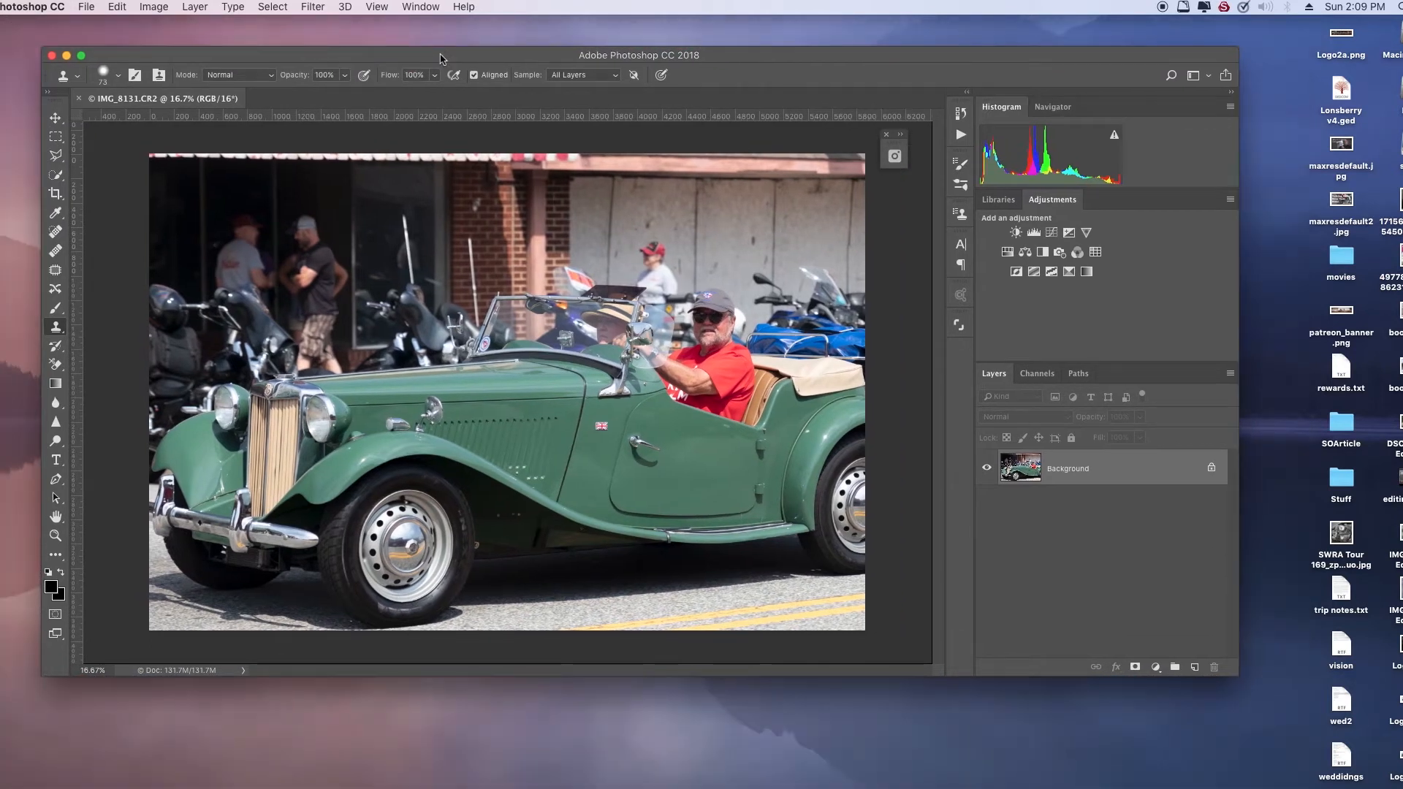
pyautogui.moveTo(714, 54); pyautogui.dragTo(729, 82)
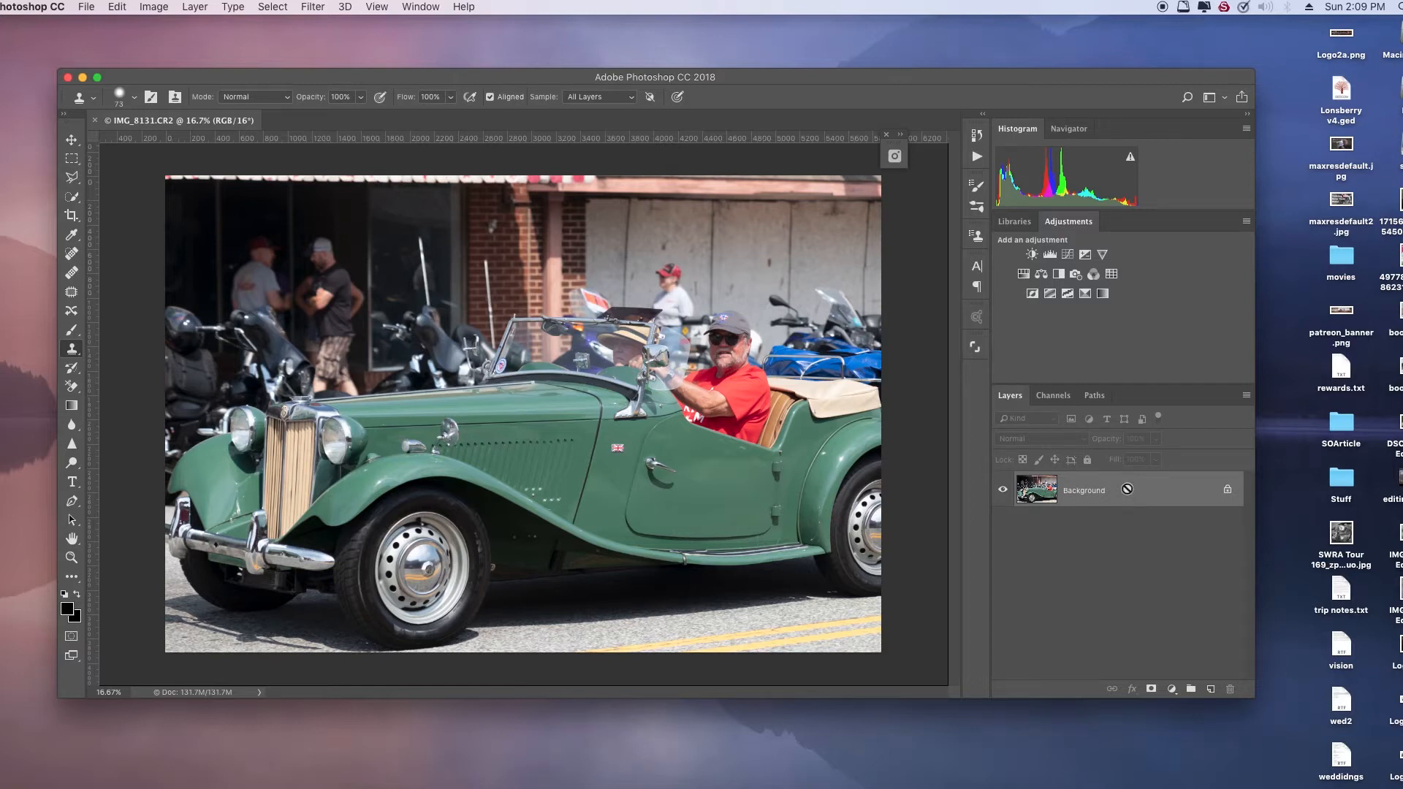
# Duplicate the Background layer and apply the High Pass filter to the copy with a slightly raised radius
pyautogui.press('super+j')
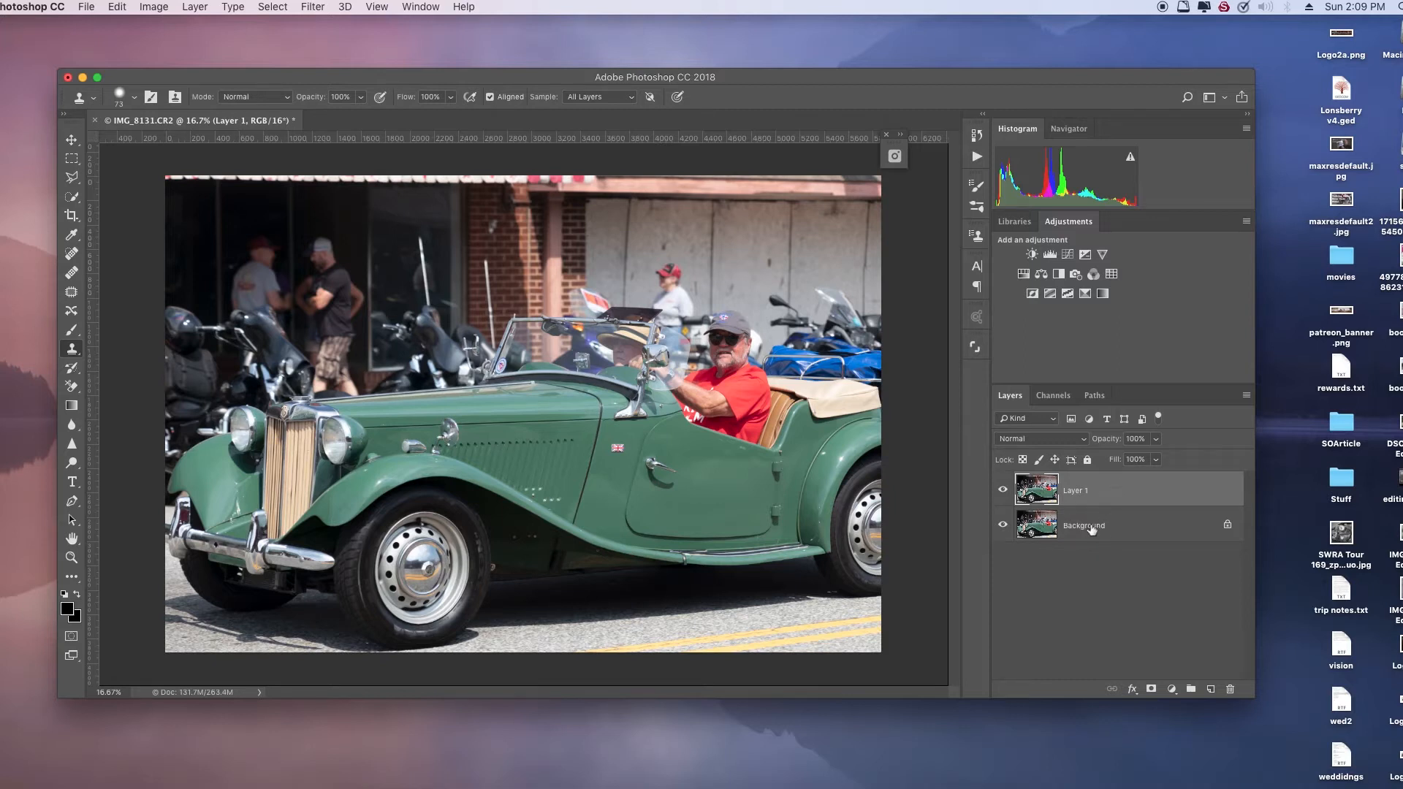
pyautogui.moveTo(1049, 86); pyautogui.dragTo(1053, 98)
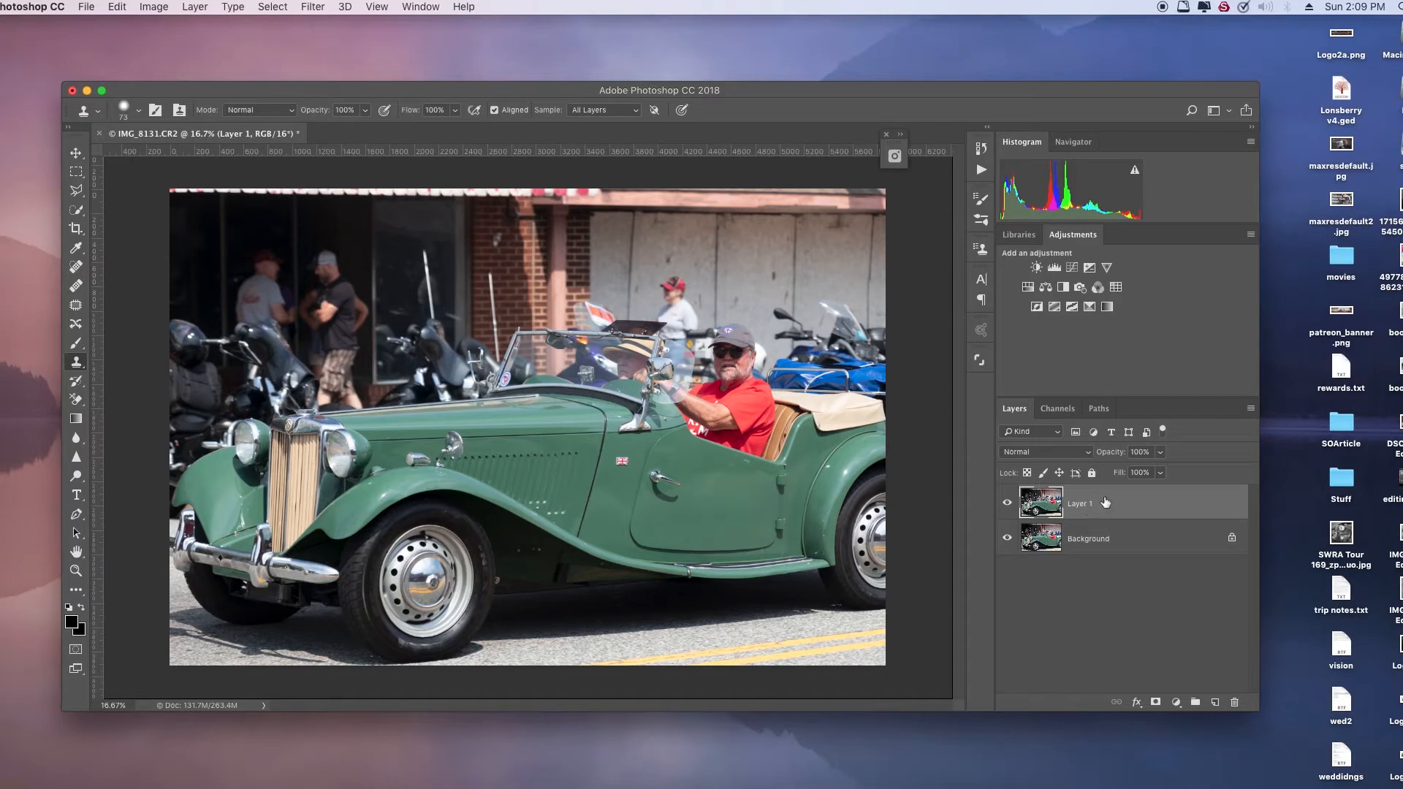
pyautogui.click(272, 8)
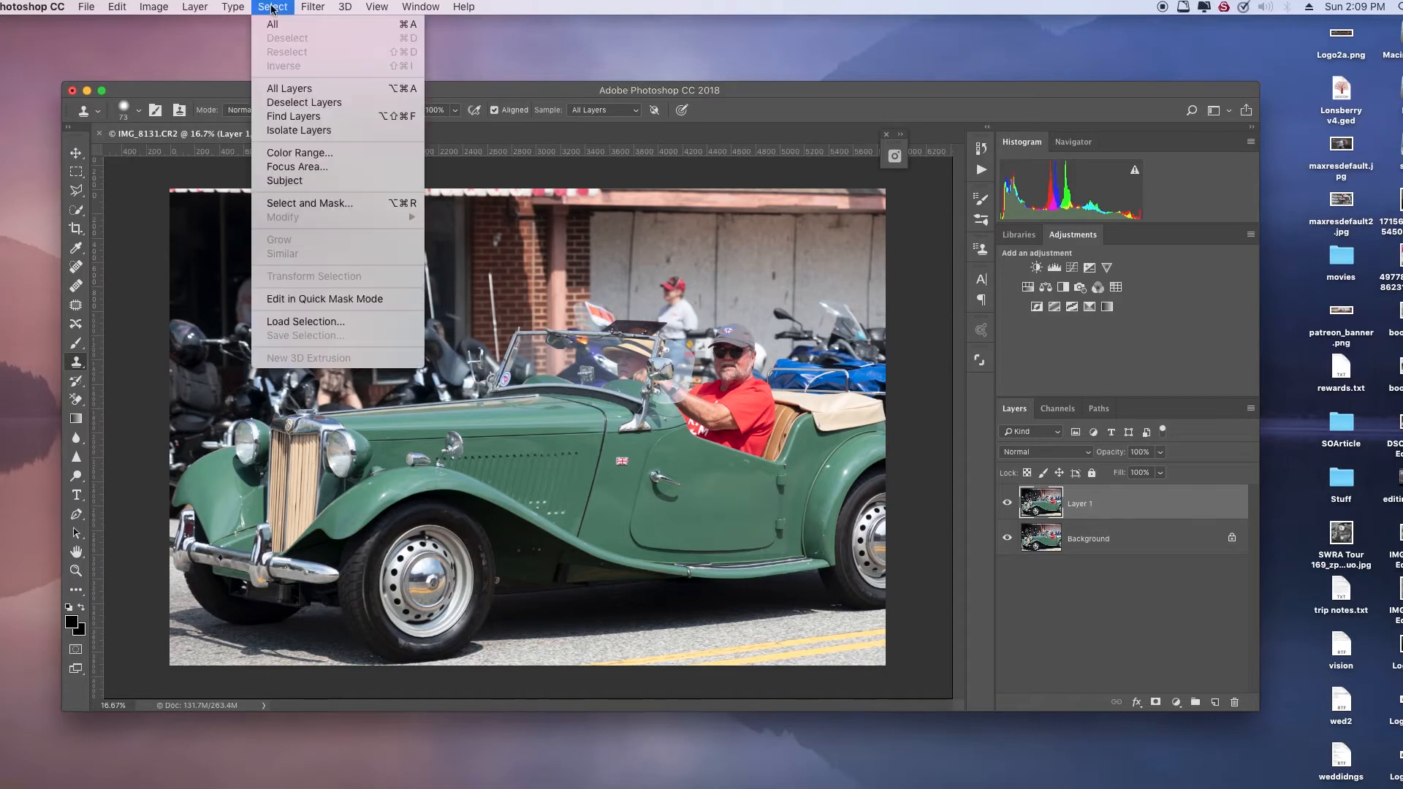
pyautogui.moveTo(207, 4)
pyautogui.moveTo(313, 6)
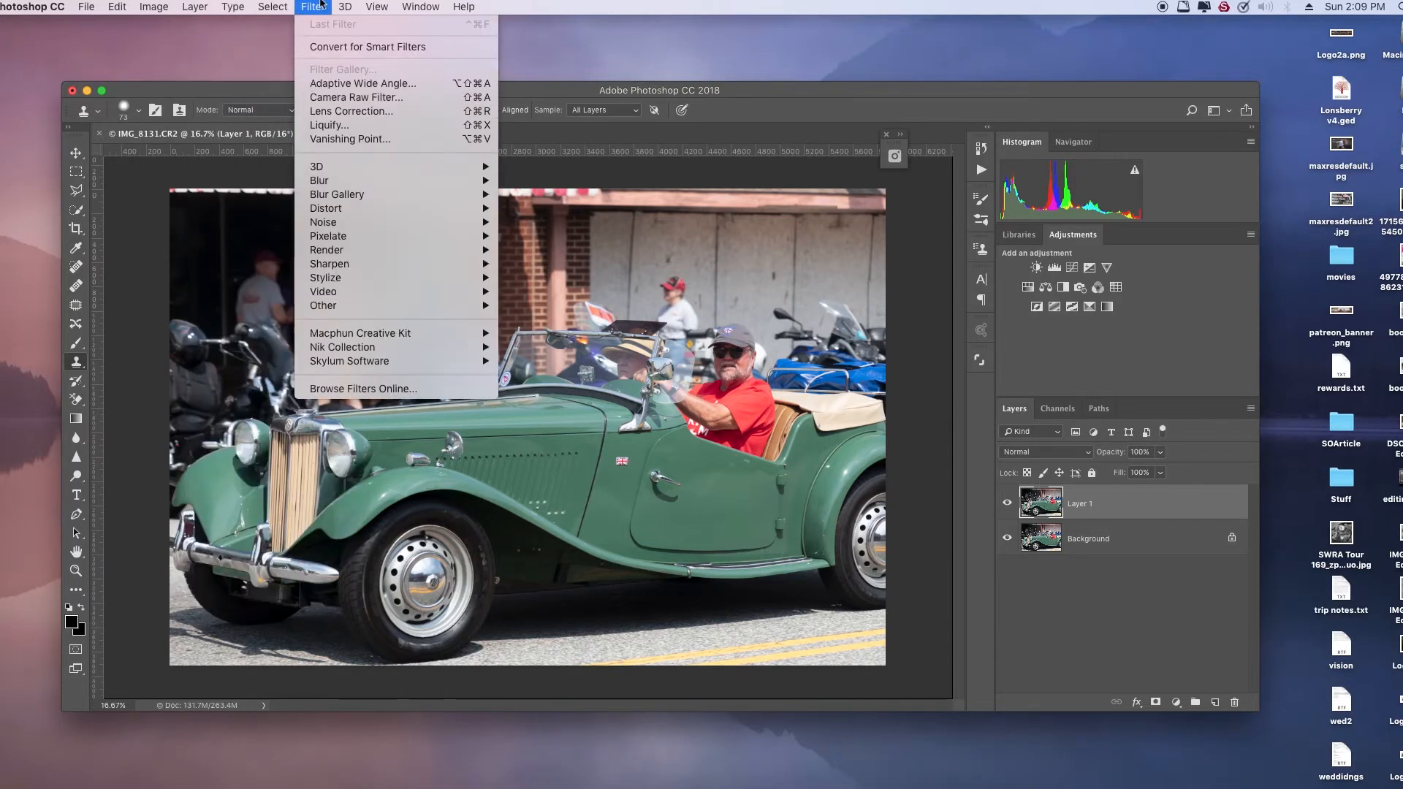
pyautogui.moveTo(395, 305)
pyautogui.click(533, 320)
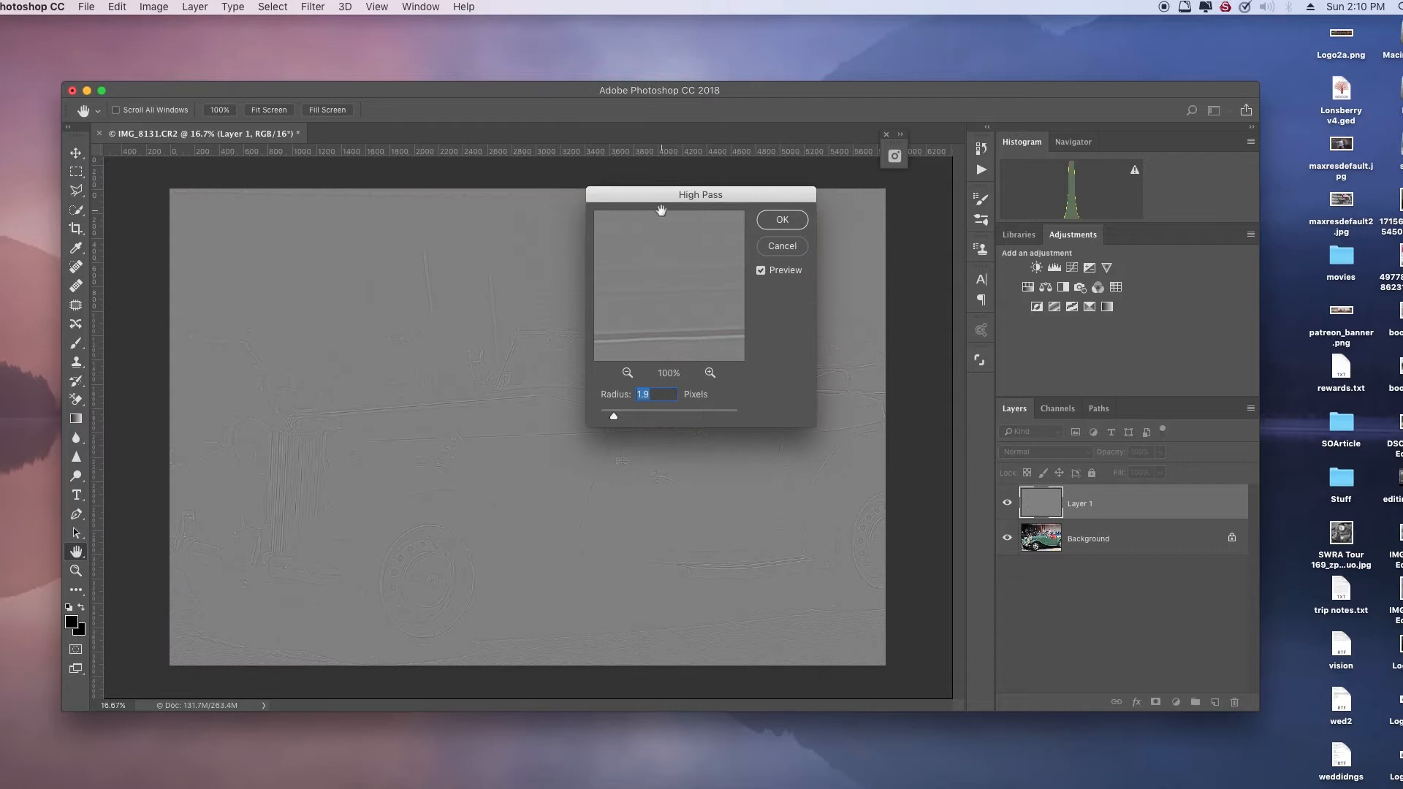
pyautogui.moveTo(665, 202); pyautogui.dragTo(857, 172)
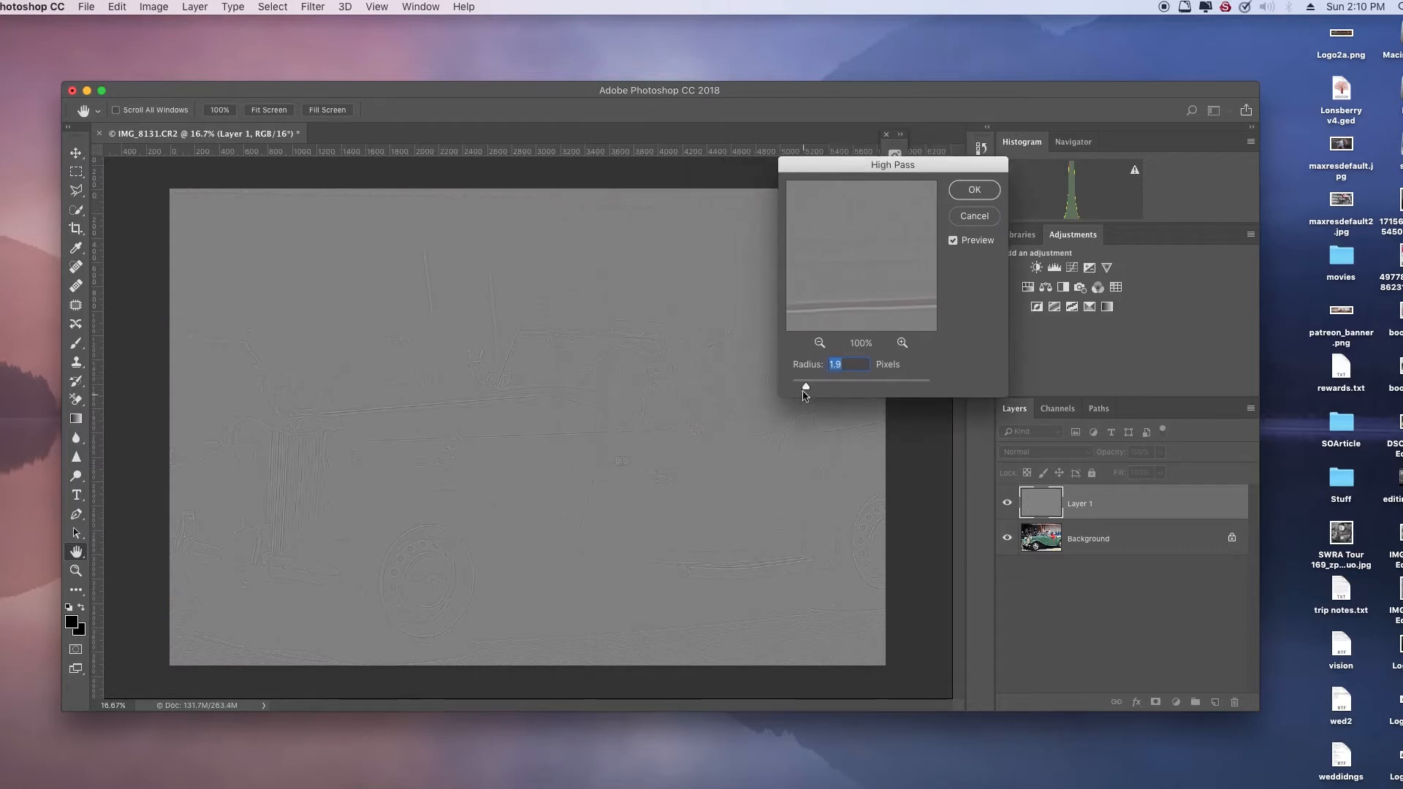
pyautogui.moveTo(805, 389); pyautogui.dragTo(811, 391)
pyautogui.moveTo(811, 391); pyautogui.dragTo(814, 392)
pyautogui.click(972, 191)
# Add a layer mask to the High Pass layer and invert the mask to black
pyautogui.press('s')
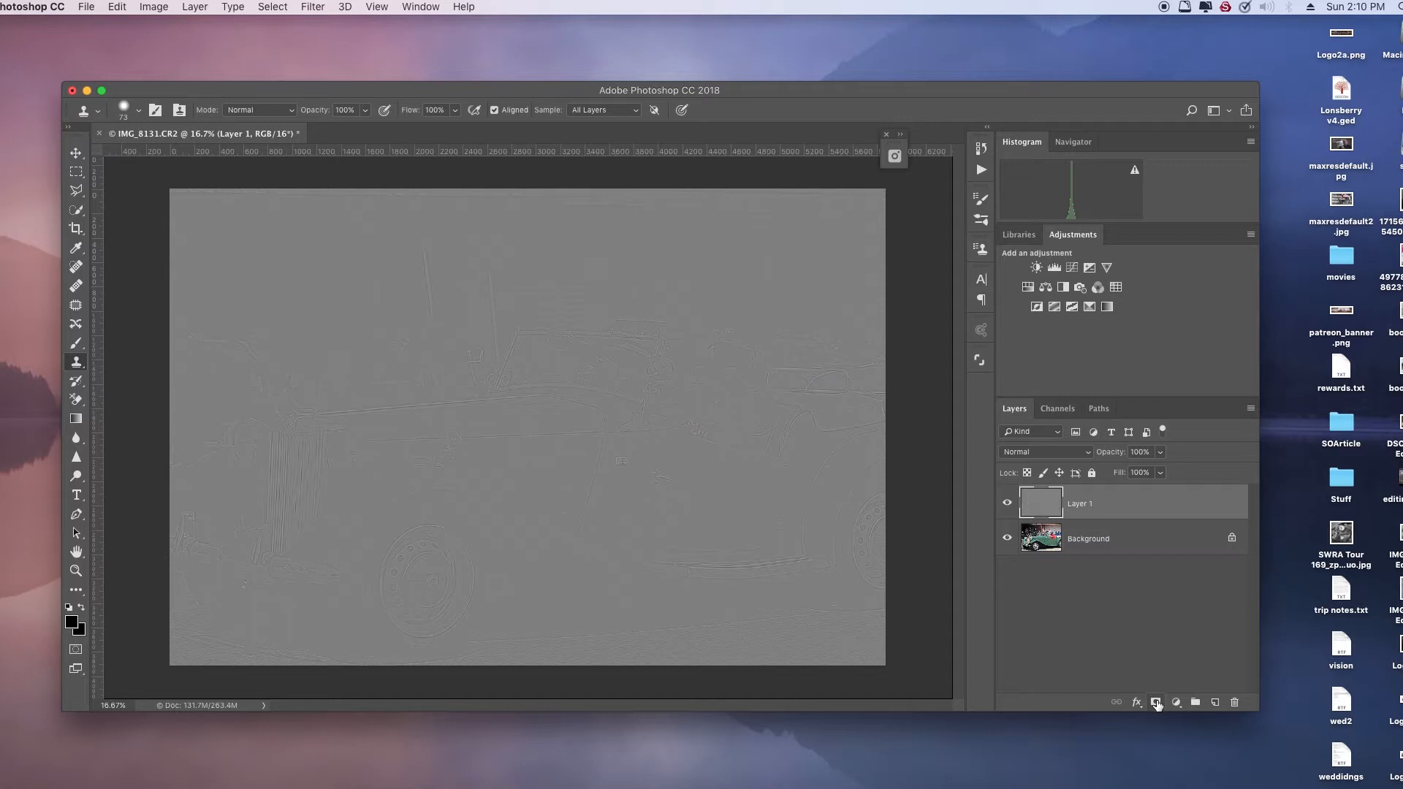
pyautogui.click(1156, 702)
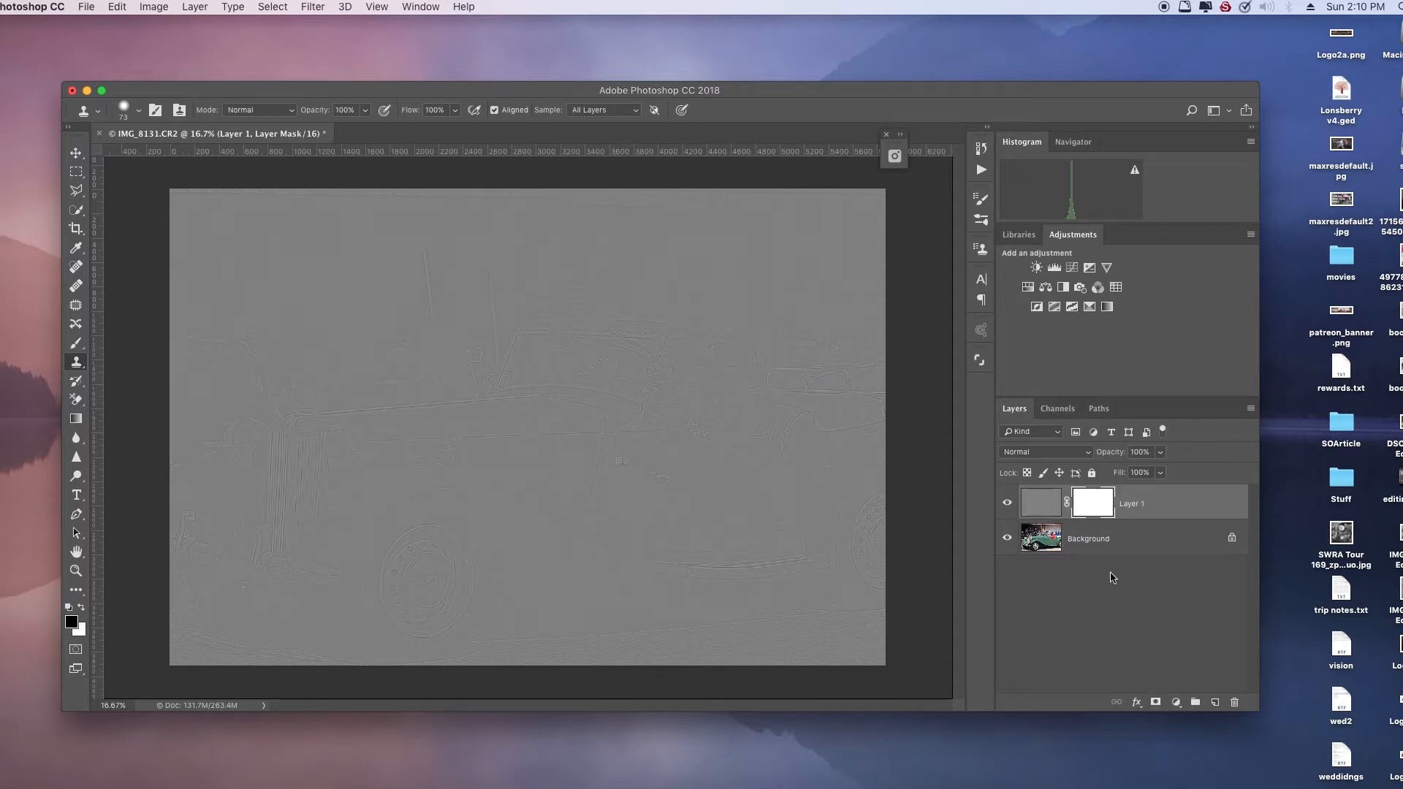
pyautogui.press('super+i')
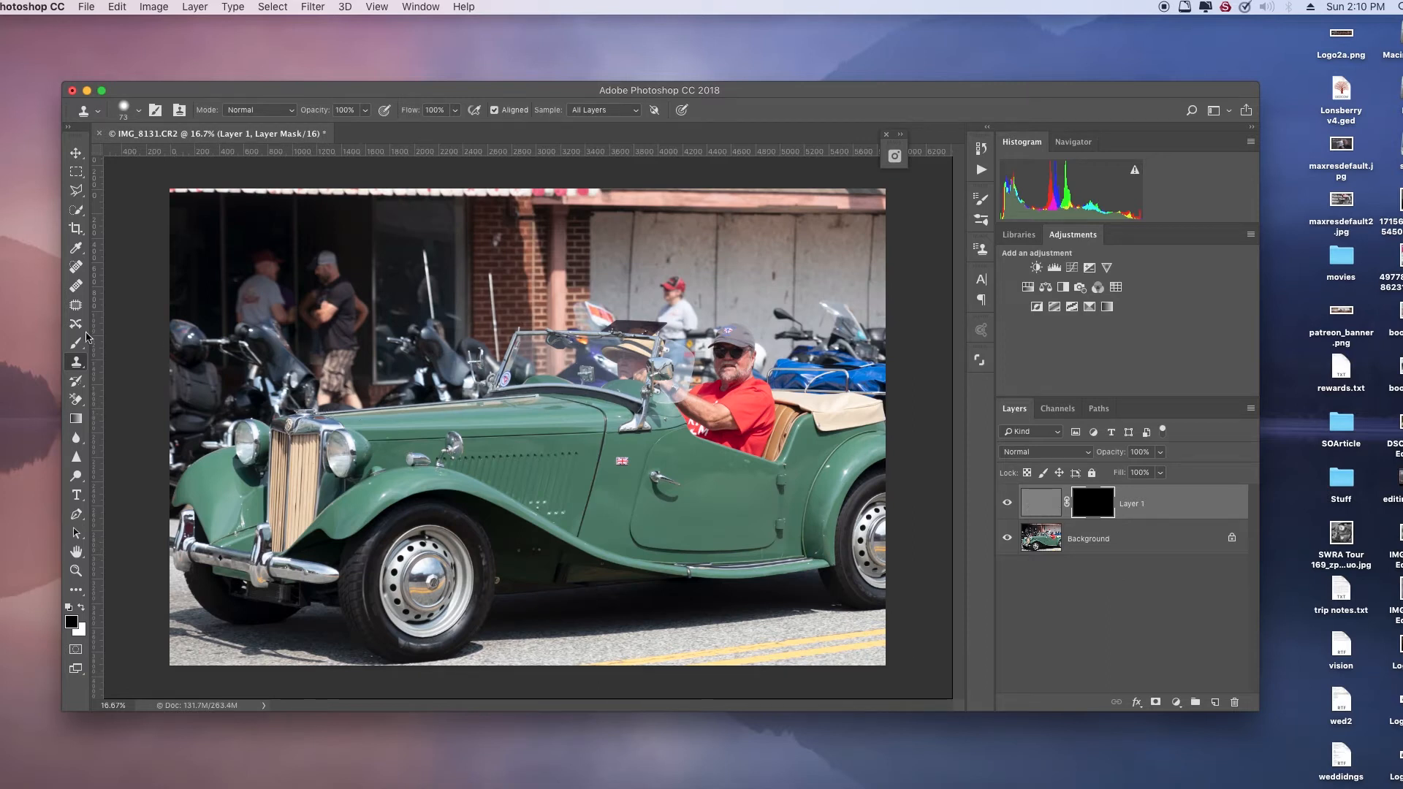
# Paint the layer mask white over the car and its driver with a 300 px brush
pyautogui.click(81, 607)
pyautogui.press('b')
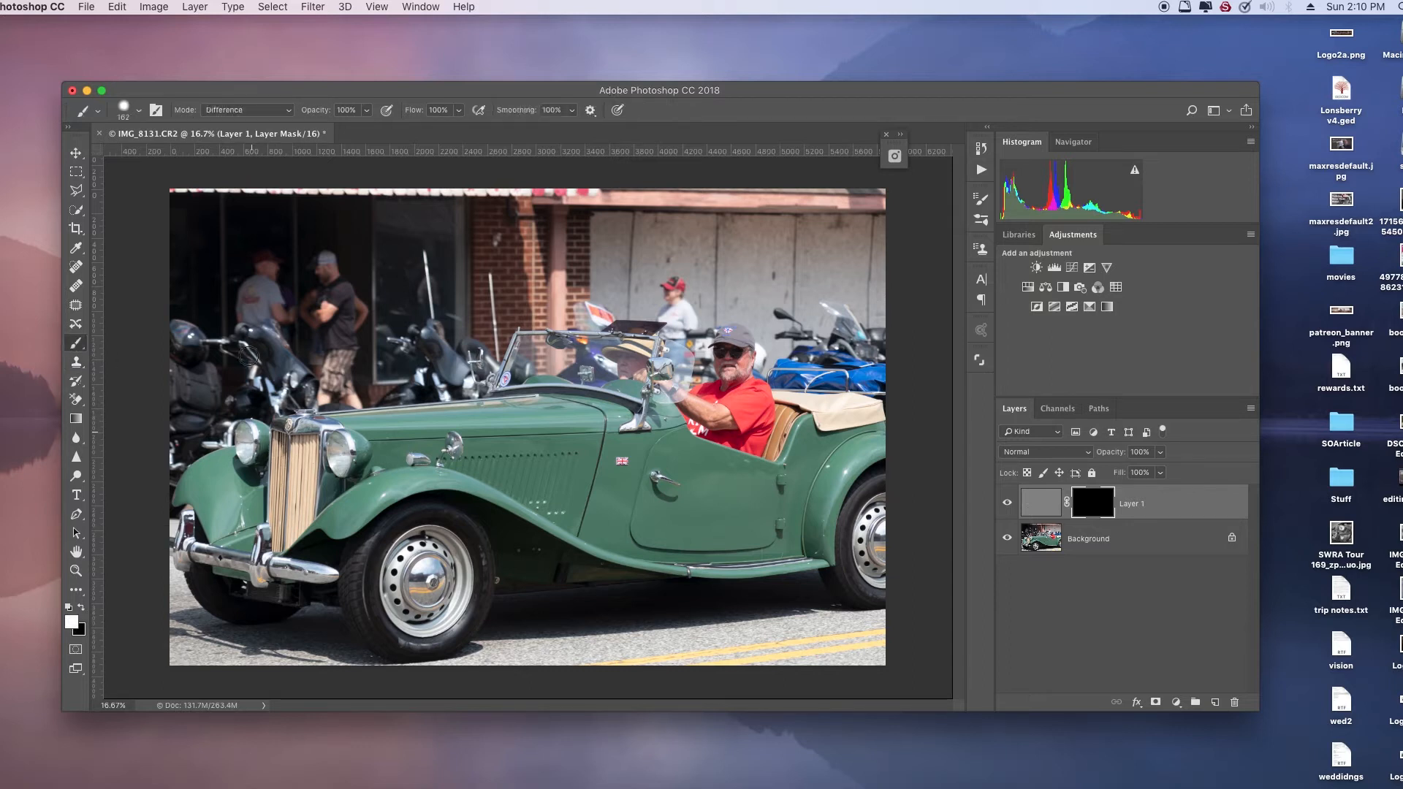
pyautogui.click(136, 111)
pyautogui.moveTo(203, 156); pyautogui.dragTo(217, 156)
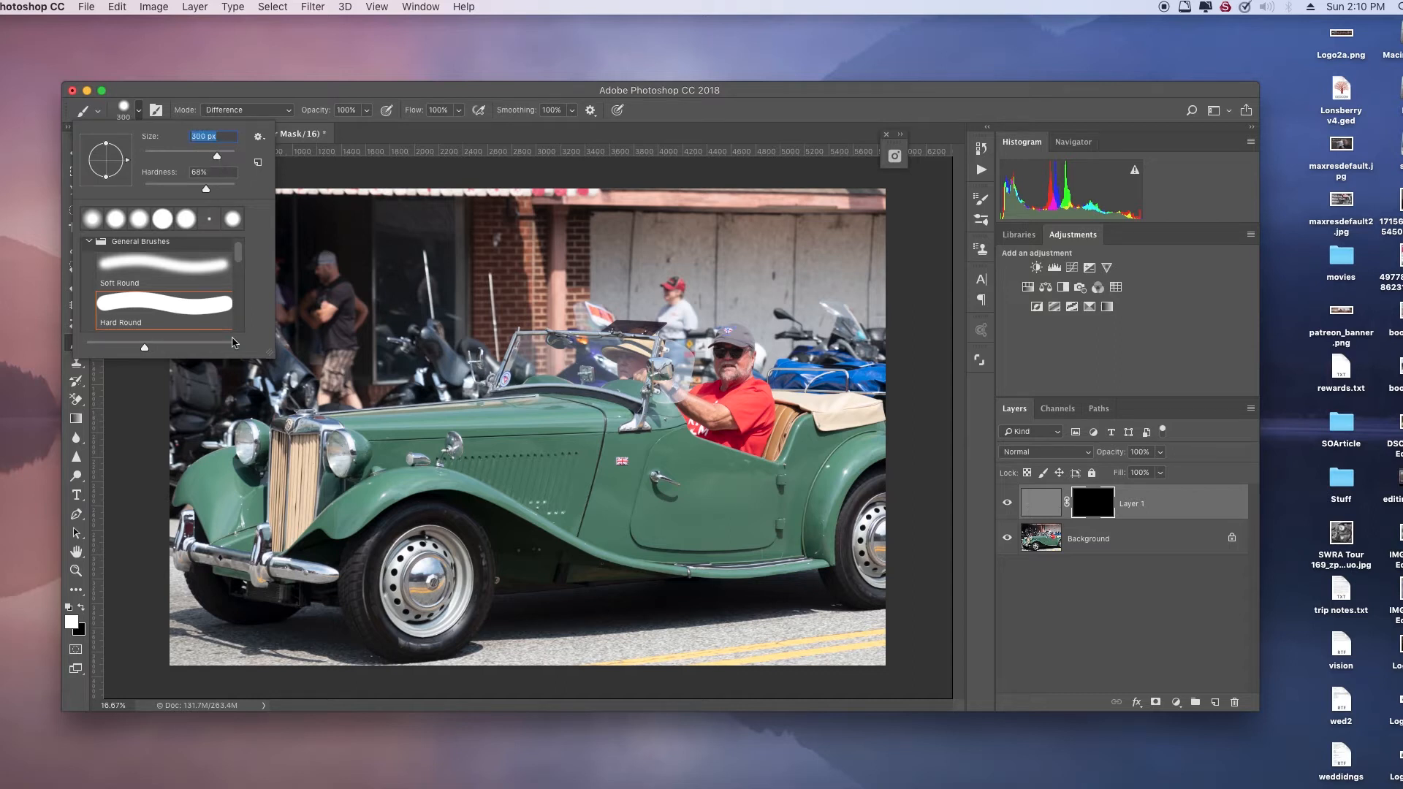
pyautogui.click(711, 88)
pyautogui.moveTo(203, 535)
pyautogui.mouseDown()
pyautogui.moveTo(184, 548)
pyautogui.moveTo(188, 489)
pyautogui.moveTo(250, 431)
pyautogui.moveTo(482, 405)
pyautogui.moveTo(538, 330)
pyautogui.moveTo(668, 337)
pyautogui.moveTo(699, 396)
pyautogui.moveTo(727, 332)
pyautogui.moveTo(745, 397)
pyautogui.moveTo(883, 401)
pyautogui.moveTo(897, 475)
pyautogui.moveTo(878, 595)
pyautogui.moveTo(782, 626)
pyautogui.moveTo(657, 642)
pyautogui.moveTo(886, 595)
pyautogui.moveTo(379, 648)
pyautogui.moveTo(187, 628)
pyautogui.moveTo(200, 558)
pyautogui.moveTo(263, 604)
pyautogui.moveTo(413, 622)
pyautogui.moveTo(207, 614)
pyautogui.moveTo(435, 611)
pyautogui.moveTo(821, 572)
pyautogui.moveTo(215, 586)
pyautogui.moveTo(854, 551)
pyautogui.moveTo(204, 613)
pyautogui.moveTo(856, 498)
pyautogui.moveTo(204, 538)
pyautogui.moveTo(862, 416)
pyautogui.moveTo(642, 366)
pyautogui.moveTo(210, 551)
pyautogui.moveTo(667, 463)
pyautogui.moveTo(870, 501)
pyautogui.moveTo(777, 449)
pyautogui.moveTo(287, 476)
pyautogui.moveTo(667, 423)
pyautogui.moveTo(717, 423)
pyautogui.moveTo(244, 485)
pyautogui.moveTo(226, 575)
pyautogui.mouseUp()
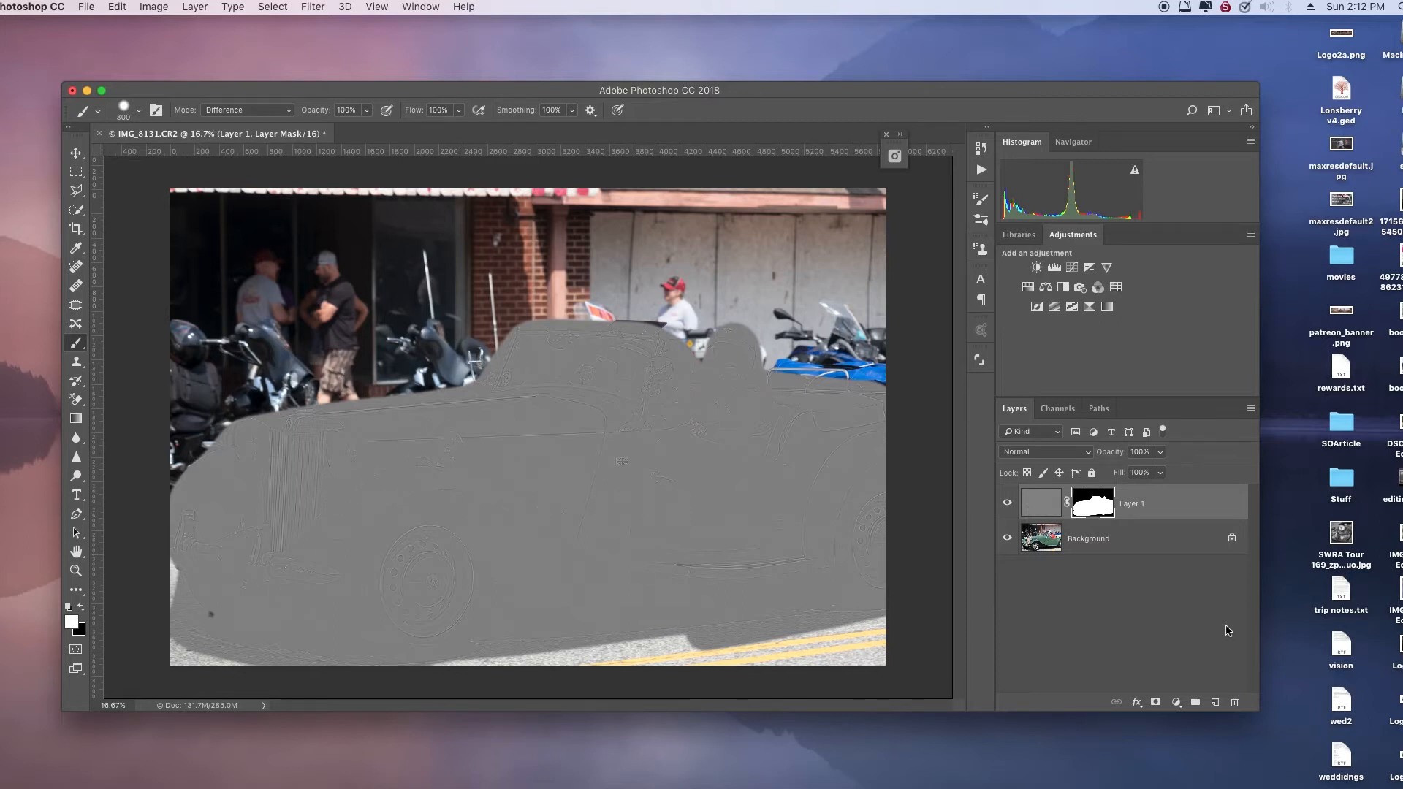
# Set the blend mode of the High Pass layer to Overlay
pyautogui.click(1038, 504)
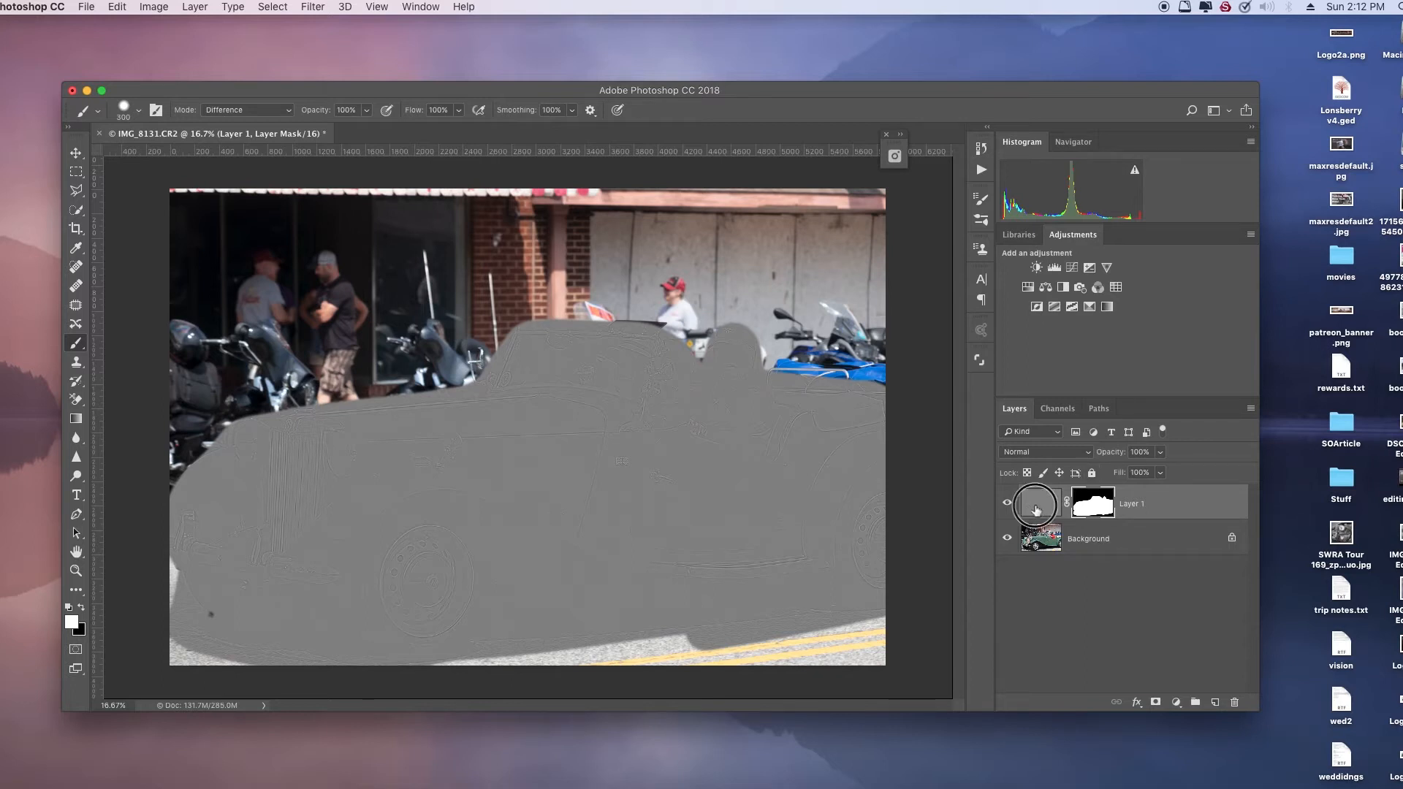
pyautogui.click(1086, 454)
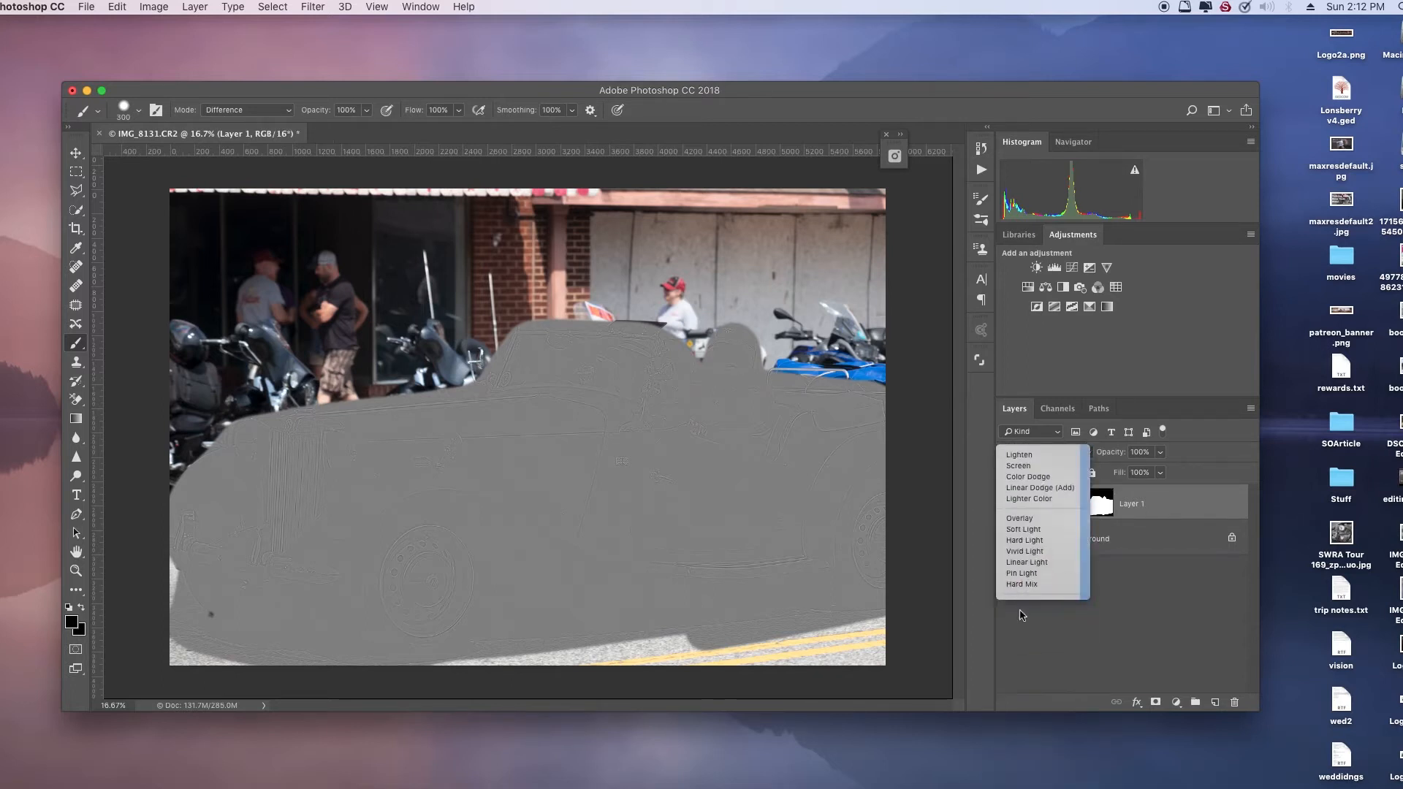
pyautogui.click(1020, 612)
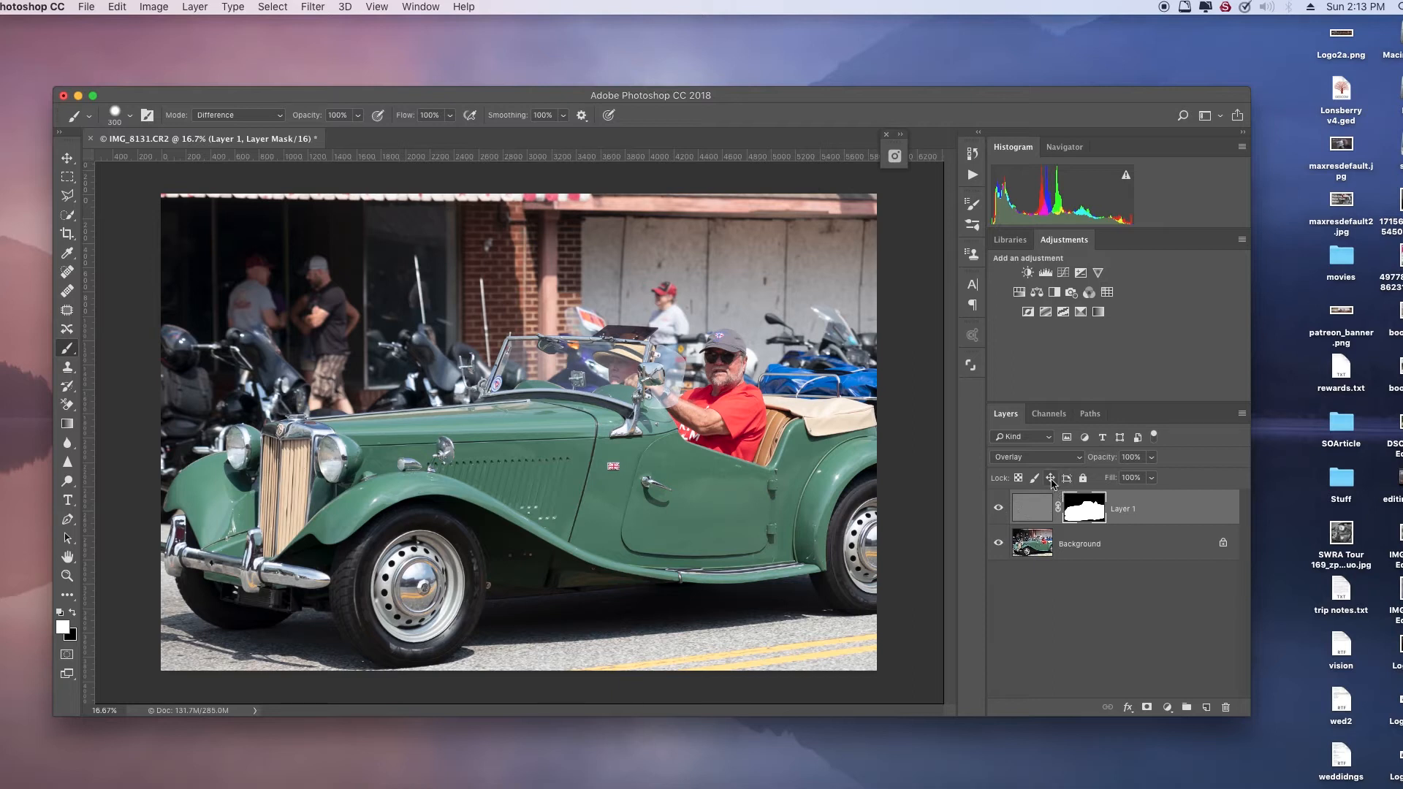
# Add a new layer above the High Pass layer and stamp all visible layers into it
pyautogui.click(1148, 513)
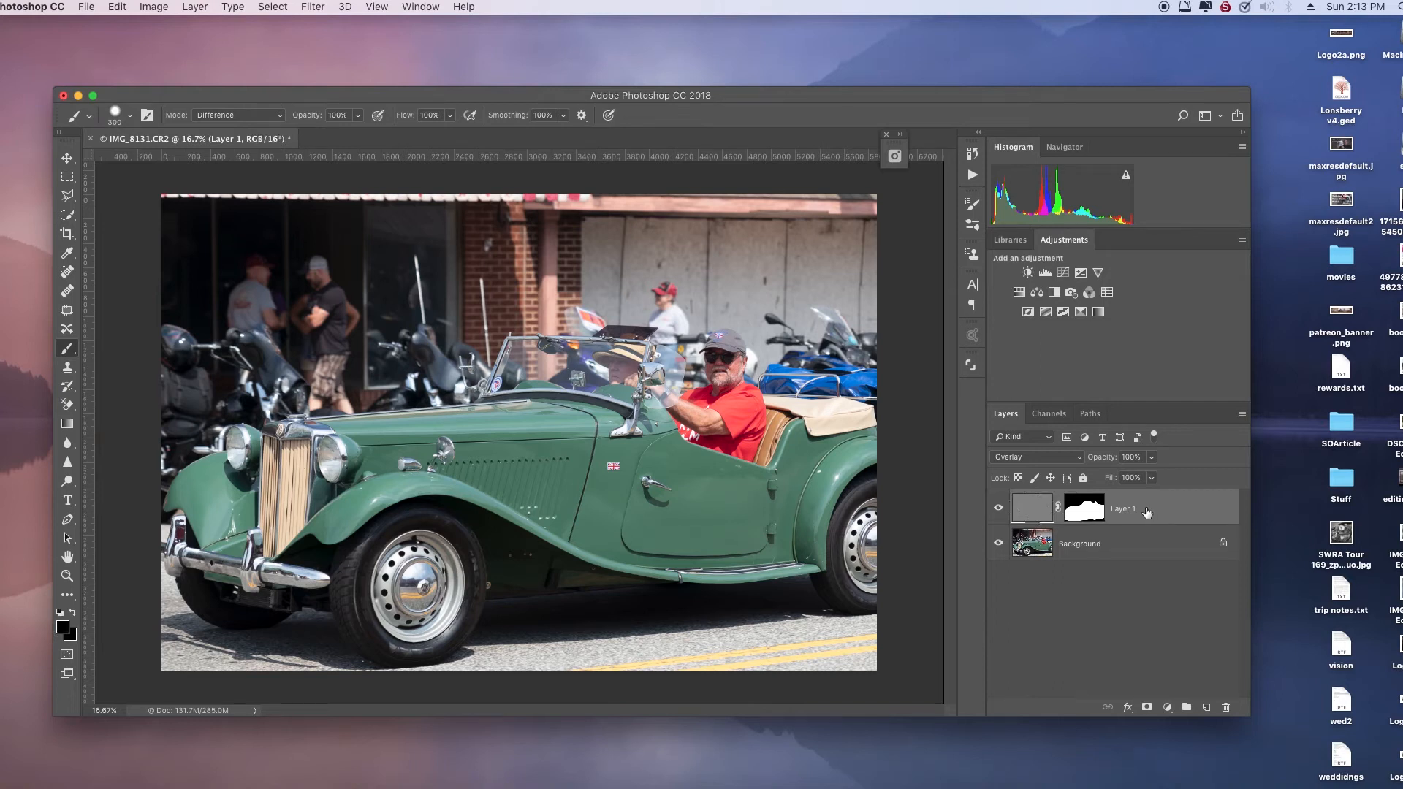
pyautogui.press('super+shift+n')
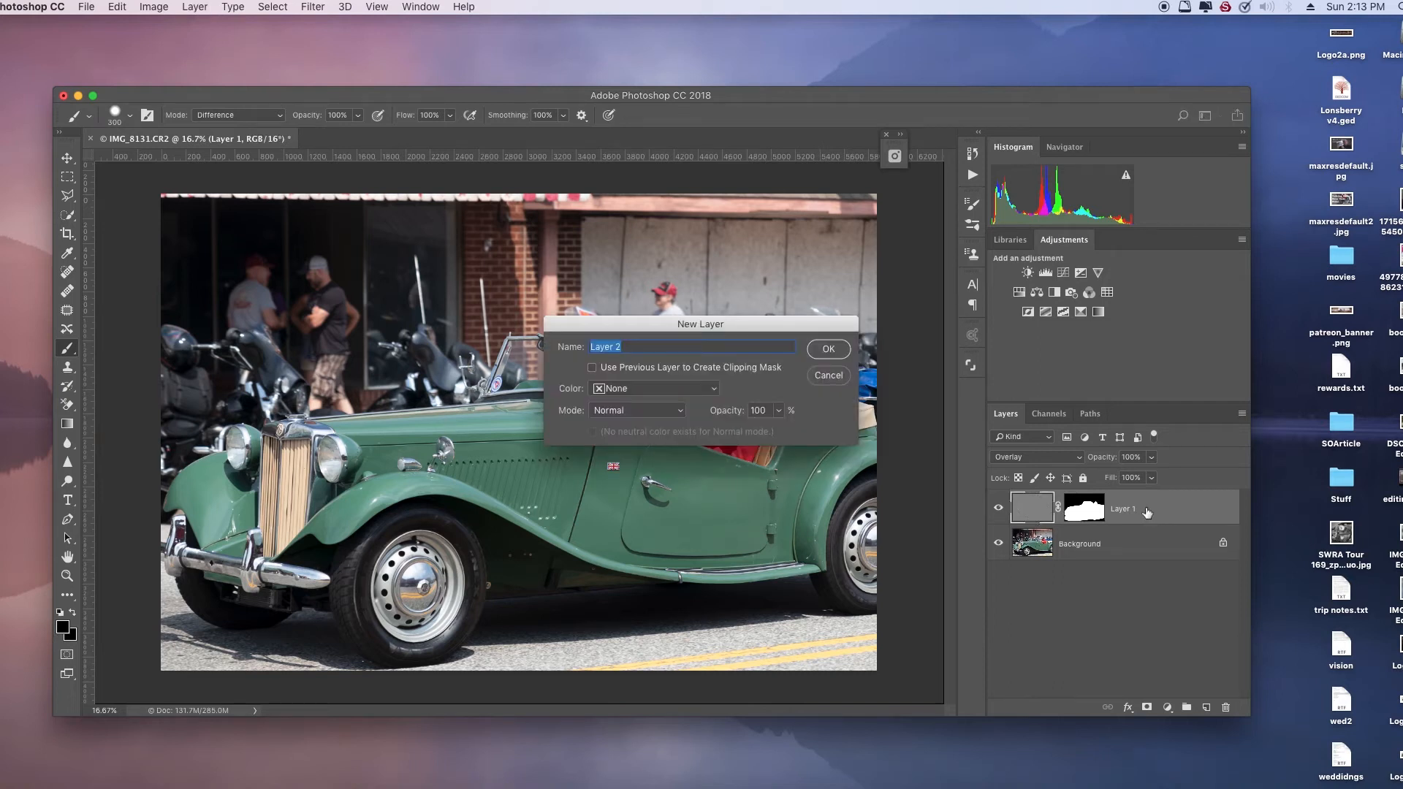
pyautogui.press('Return')
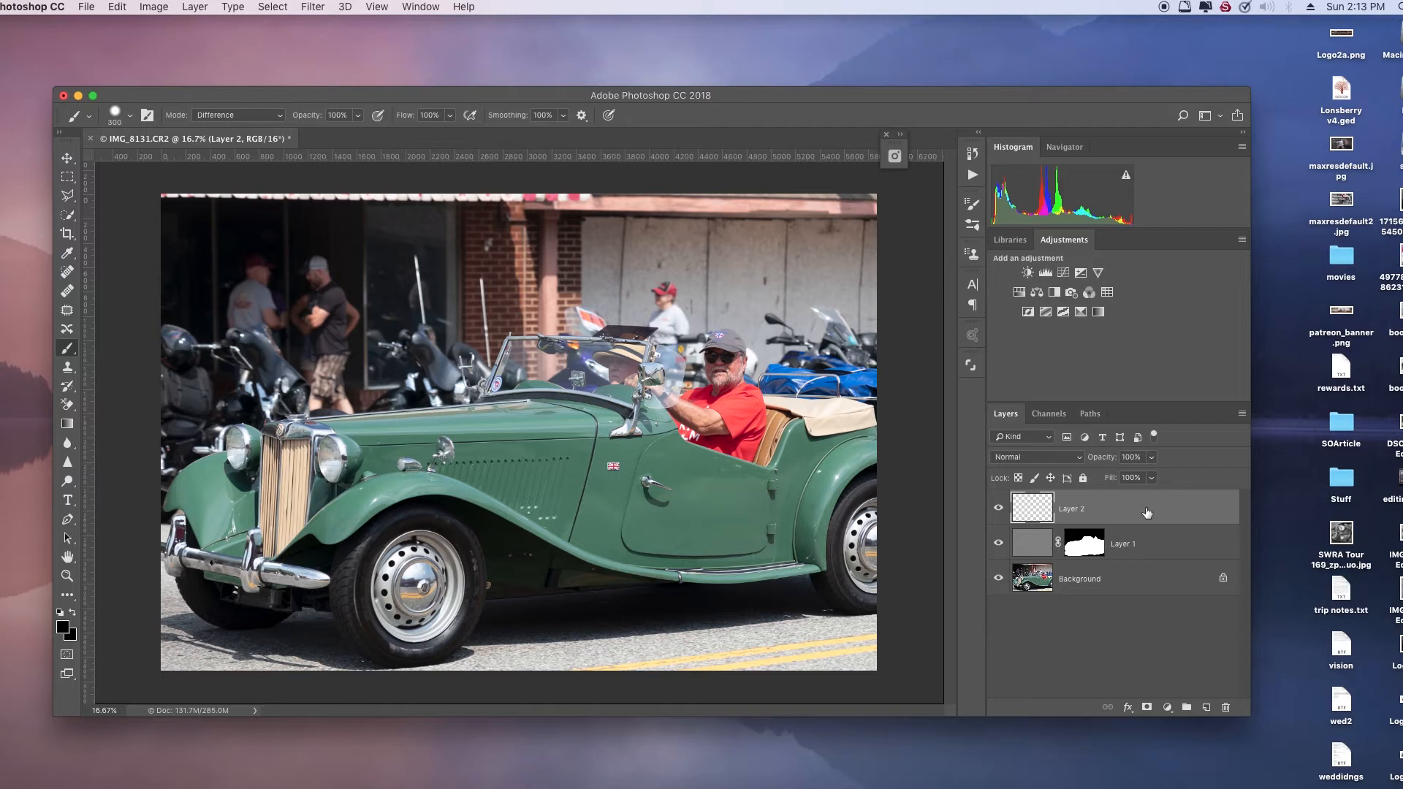
pyautogui.press('super+alt+shift+e')
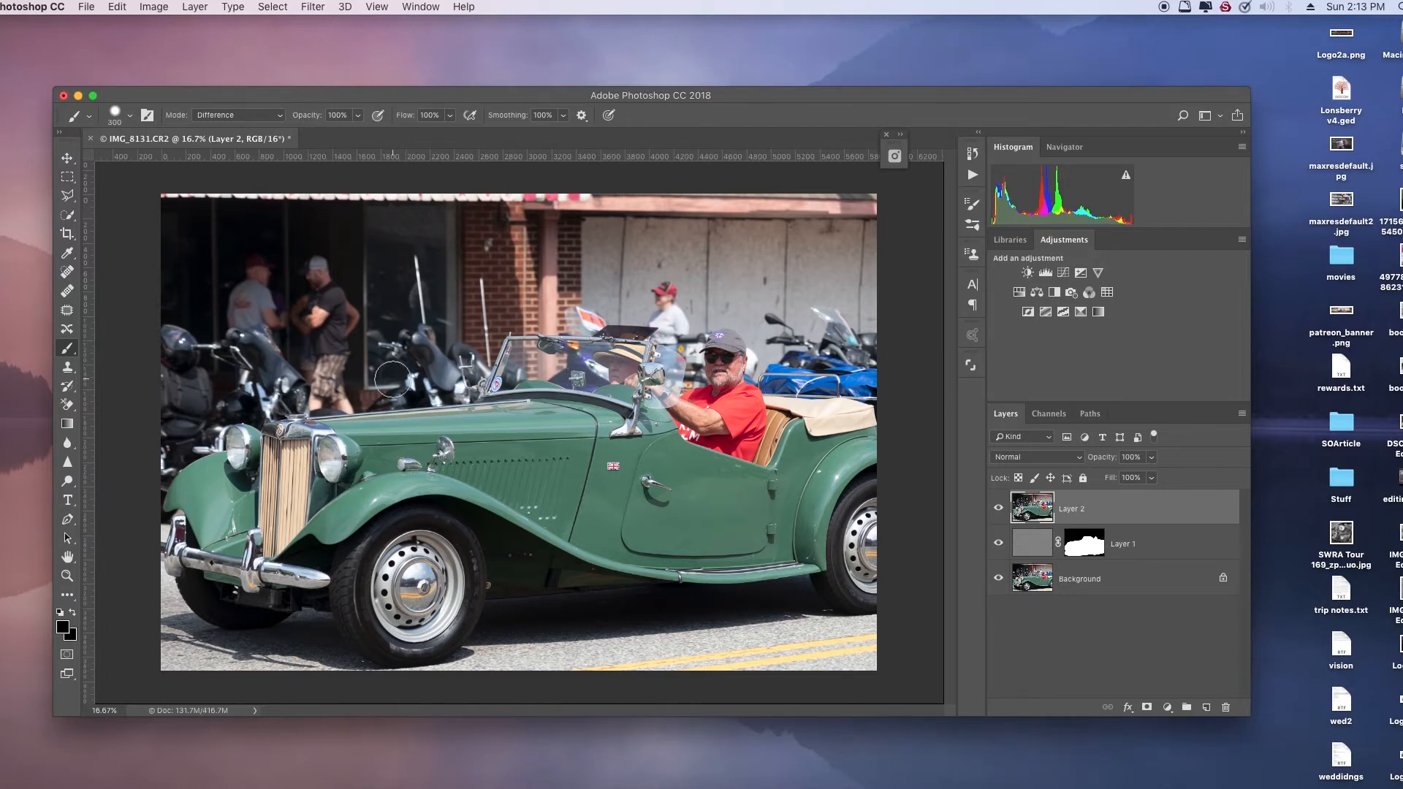
pyautogui.moveTo(944, 96); pyautogui.dragTo(985, 115)
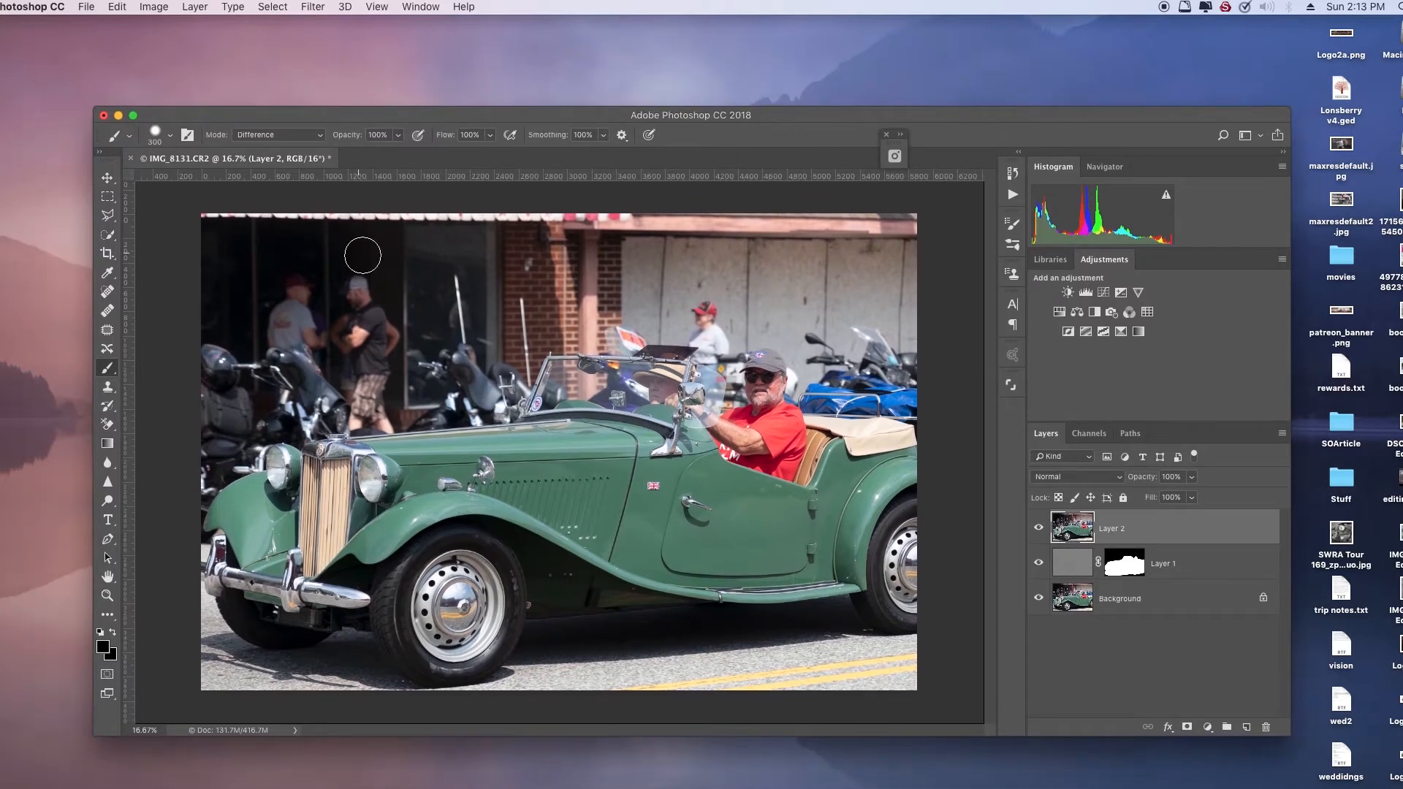
# Remove the two motorcycle antennas and the small flag above the windshield with the Spot Healing Brush
pyautogui.press('j')
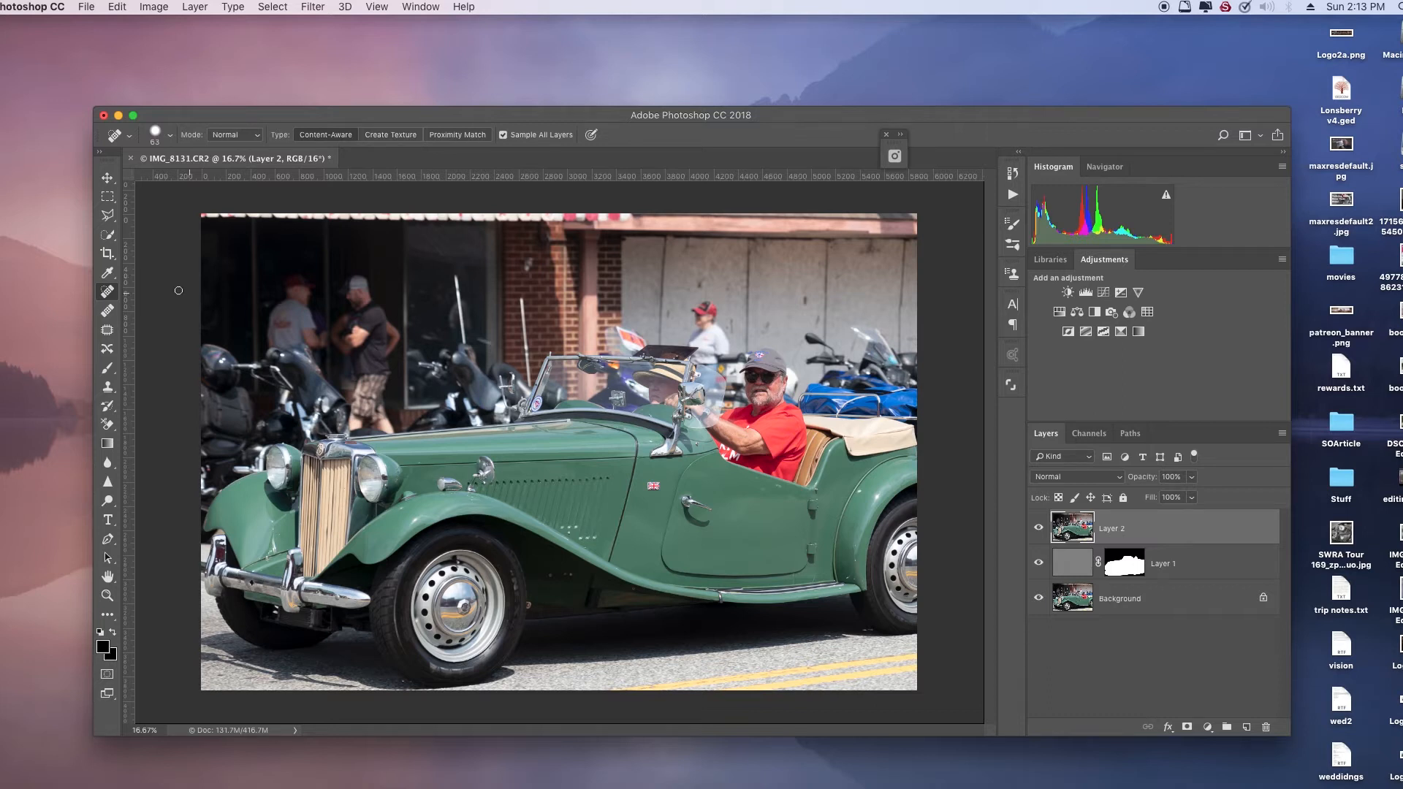
pyautogui.moveTo(455, 279); pyautogui.dragTo(465, 342)
pyautogui.moveTo(522, 298); pyautogui.dragTo(530, 385)
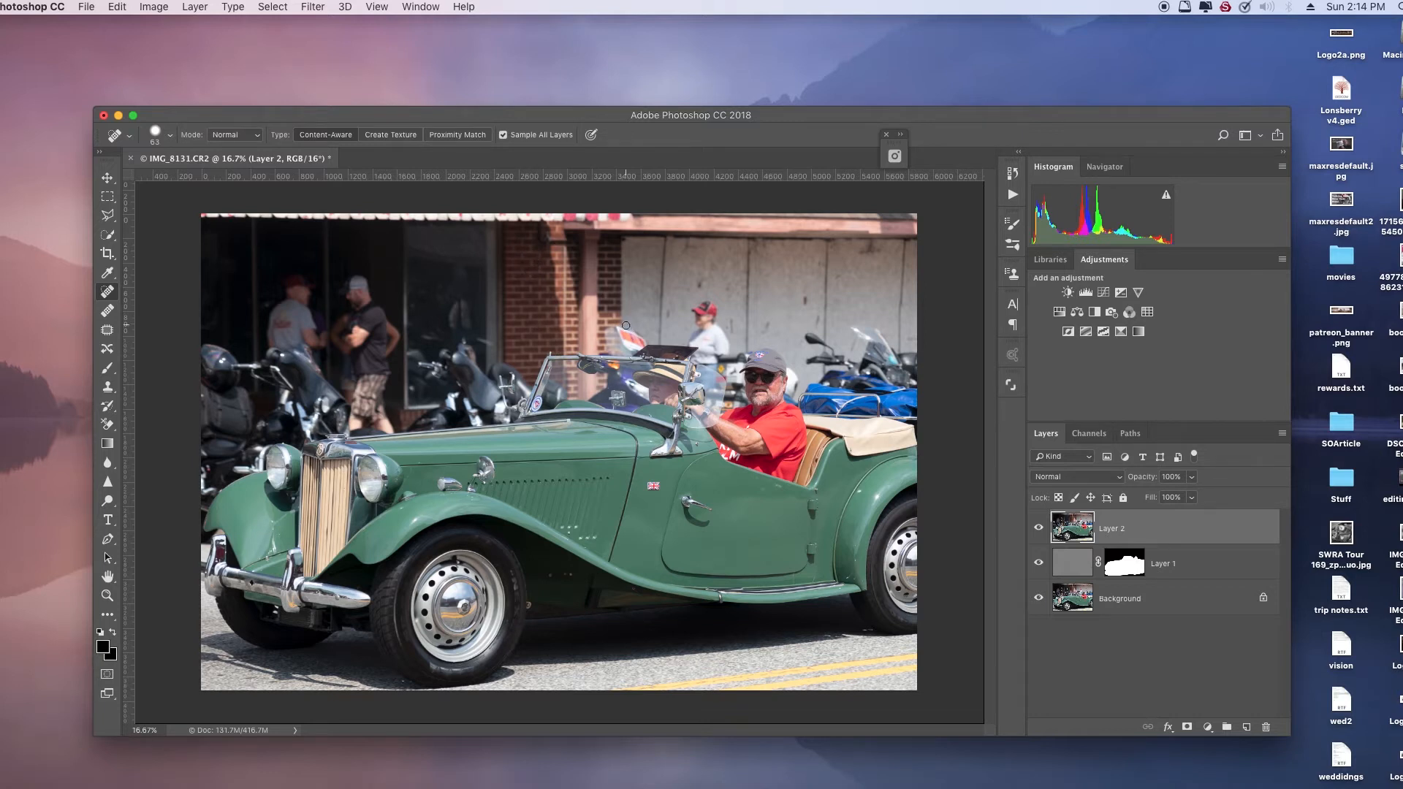
pyautogui.moveTo(617, 329)
pyautogui.mouseDown()
pyautogui.moveTo(643, 342)
pyautogui.moveTo(621, 334)
pyautogui.moveTo(633, 345)
pyautogui.mouseUp()
pyautogui.click(107, 387)
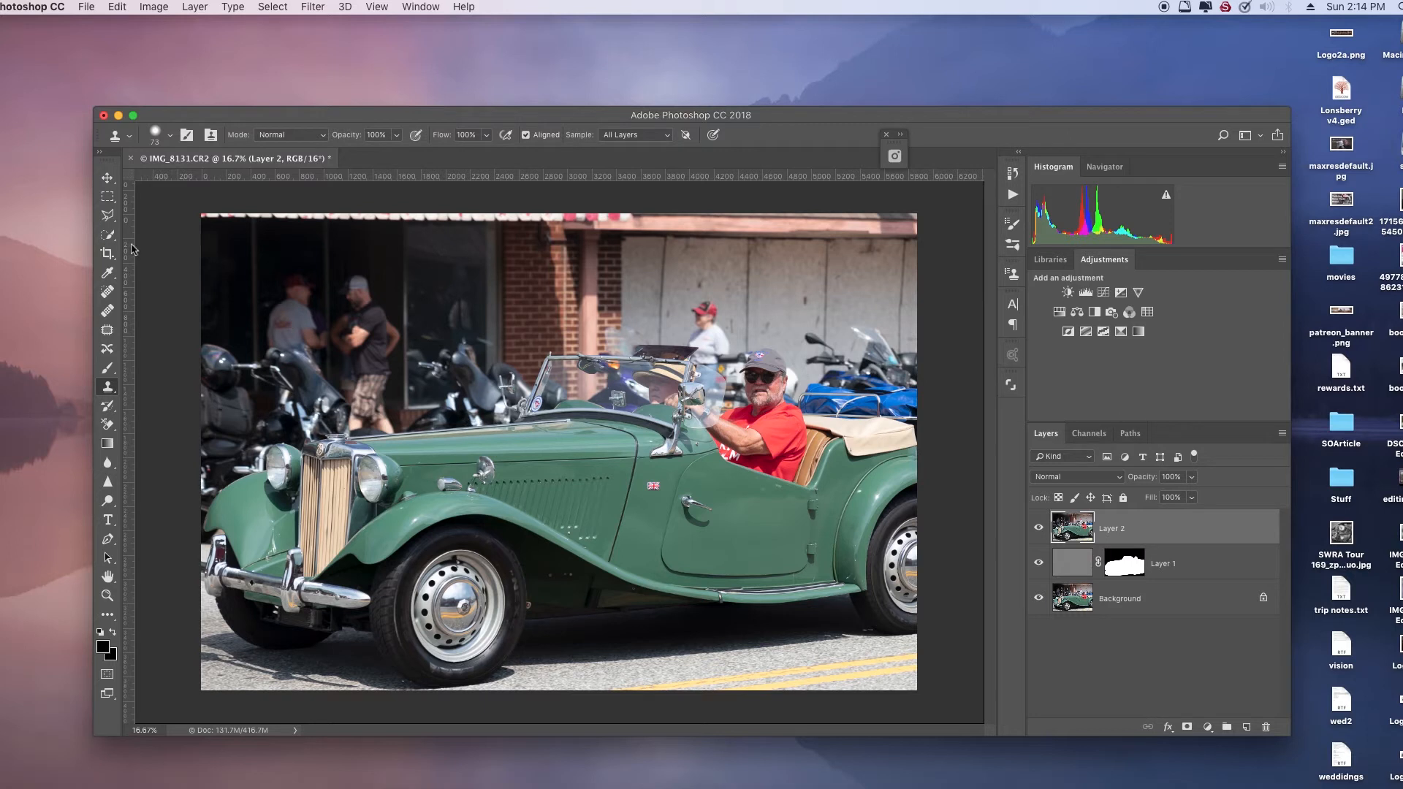
pyautogui.click(107, 234)
pyautogui.press('j')
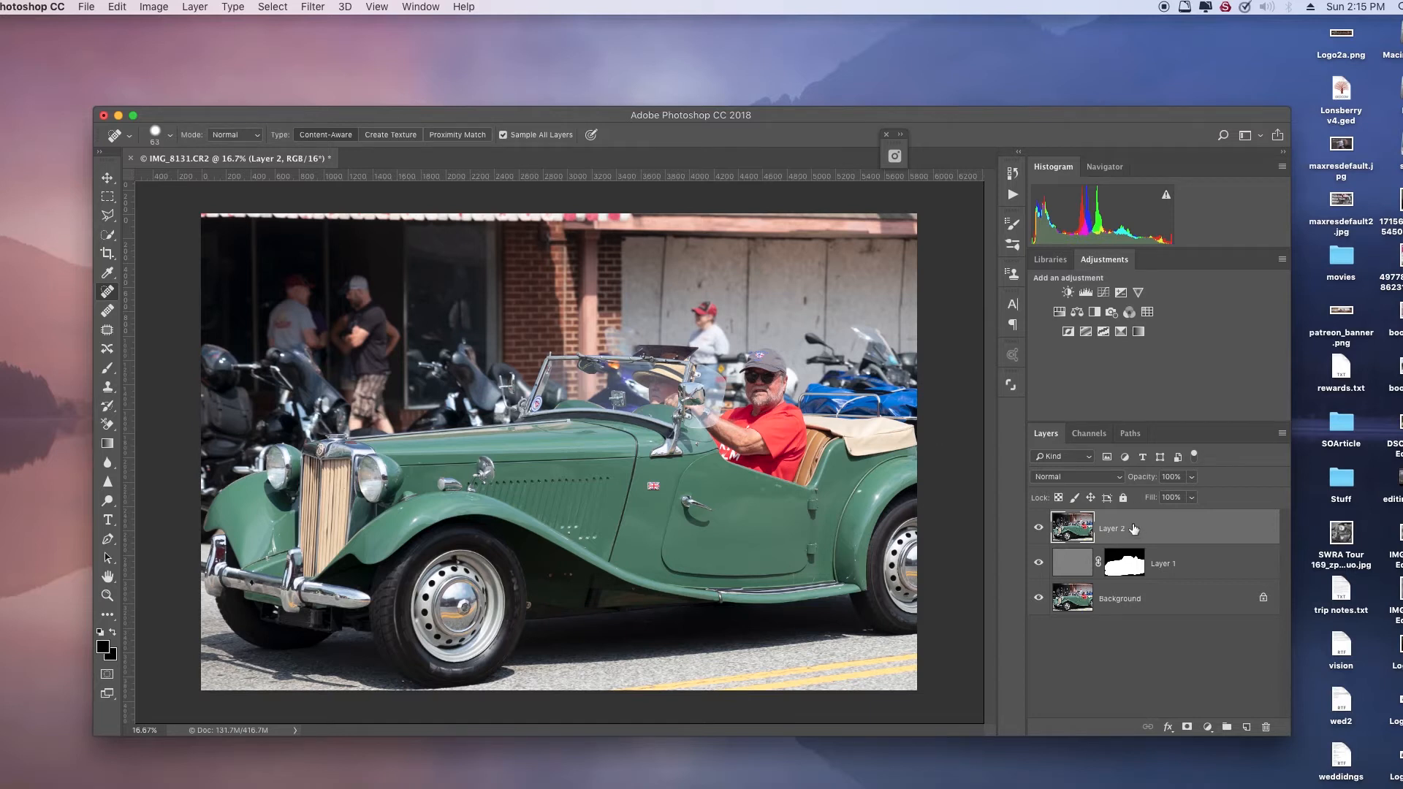
# Duplicate the retouched merged layer and open the copy in the Luminar 3 filter plug-in
pyautogui.press('super+j')
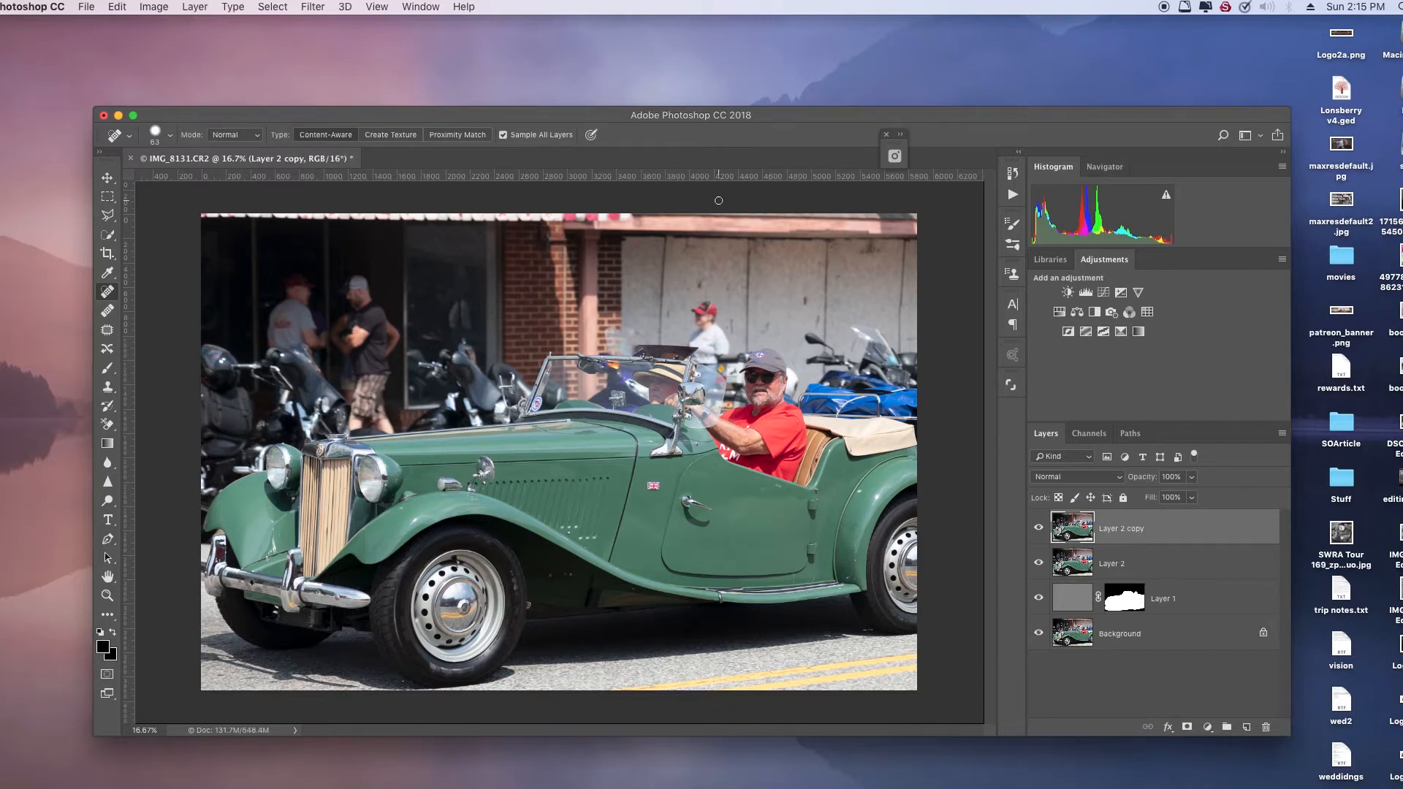
pyautogui.moveTo(801, 117); pyautogui.dragTo(781, 112)
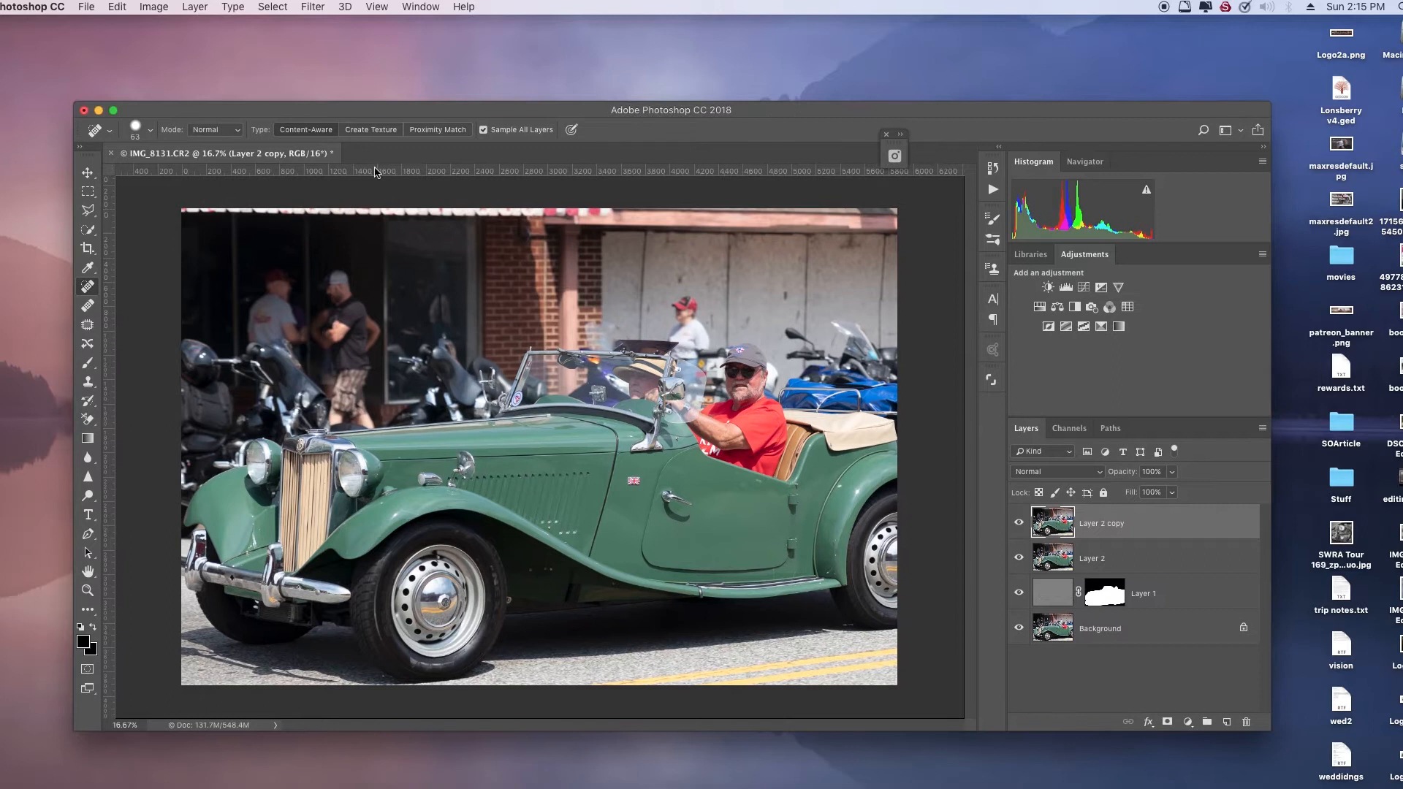
pyautogui.click(274, 7)
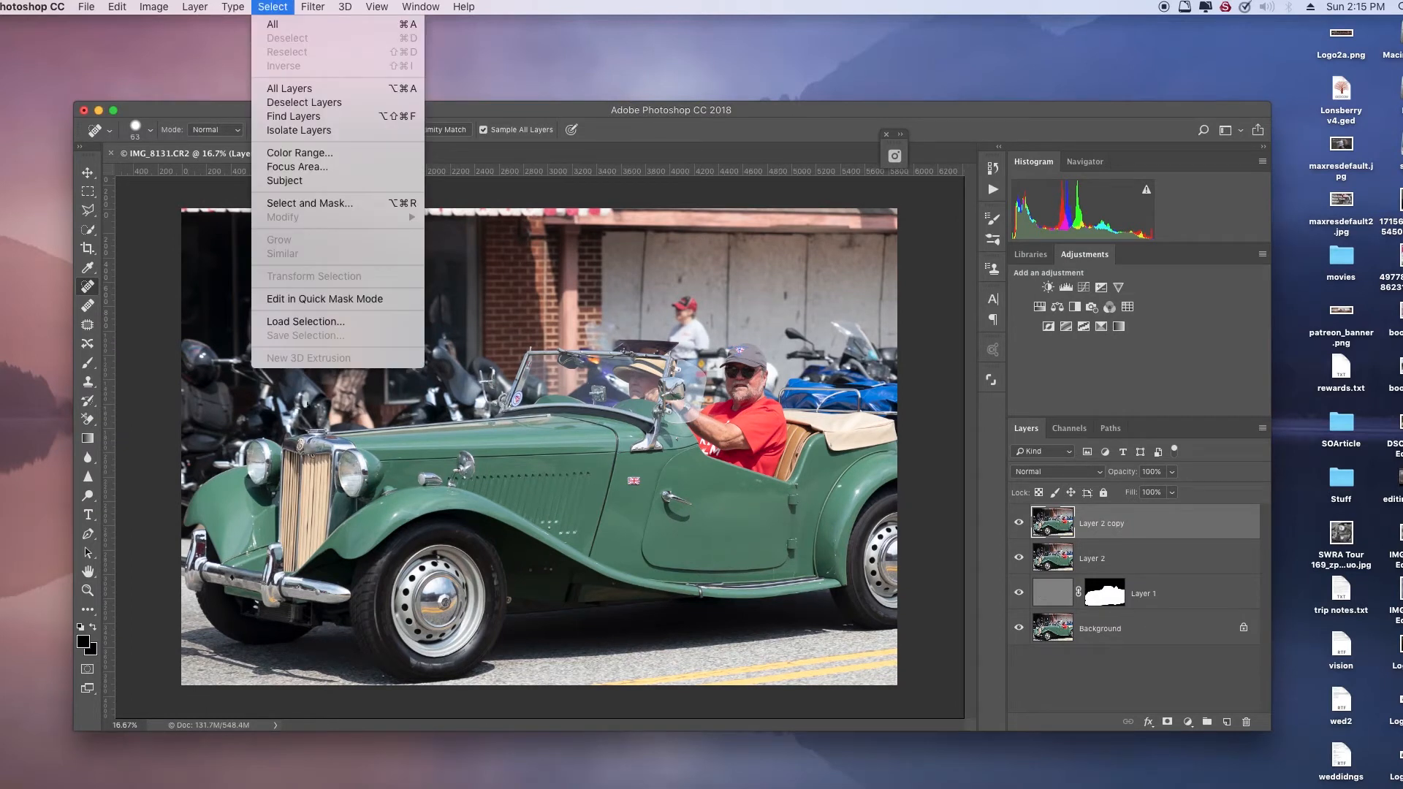
pyautogui.moveTo(312, 7)
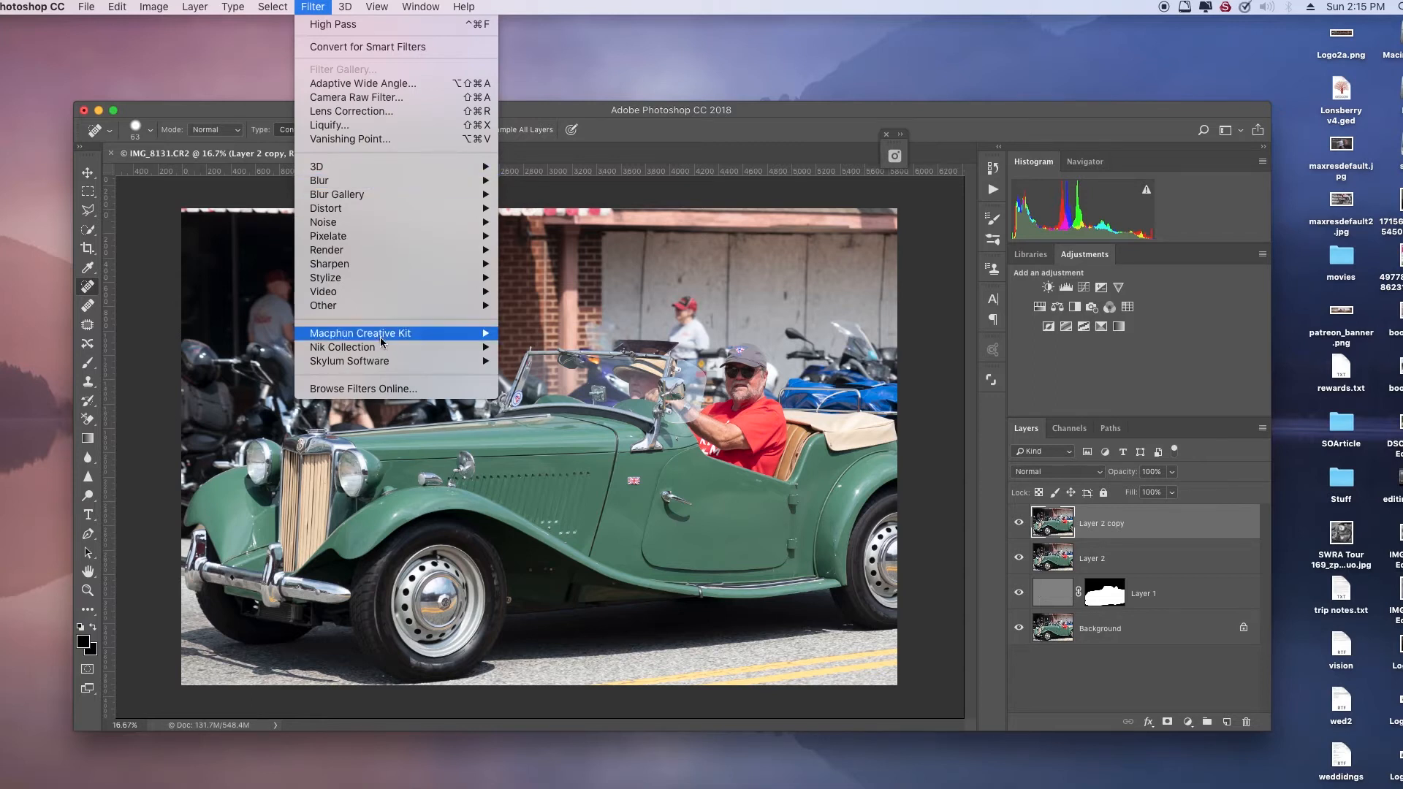
pyautogui.moveTo(397, 363)
pyautogui.click(549, 391)
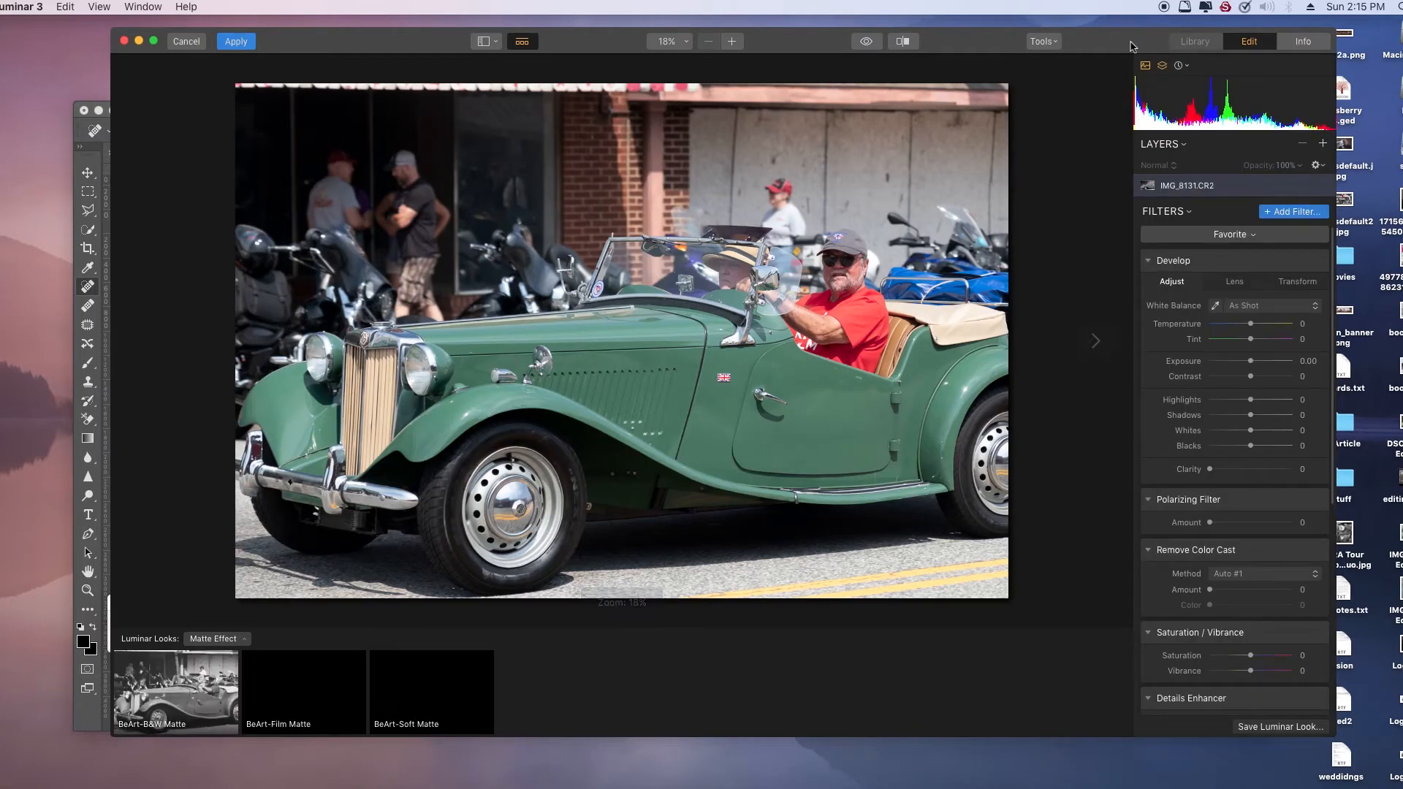
pyautogui.moveTo(1115, 41); pyautogui.dragTo(1090, 58)
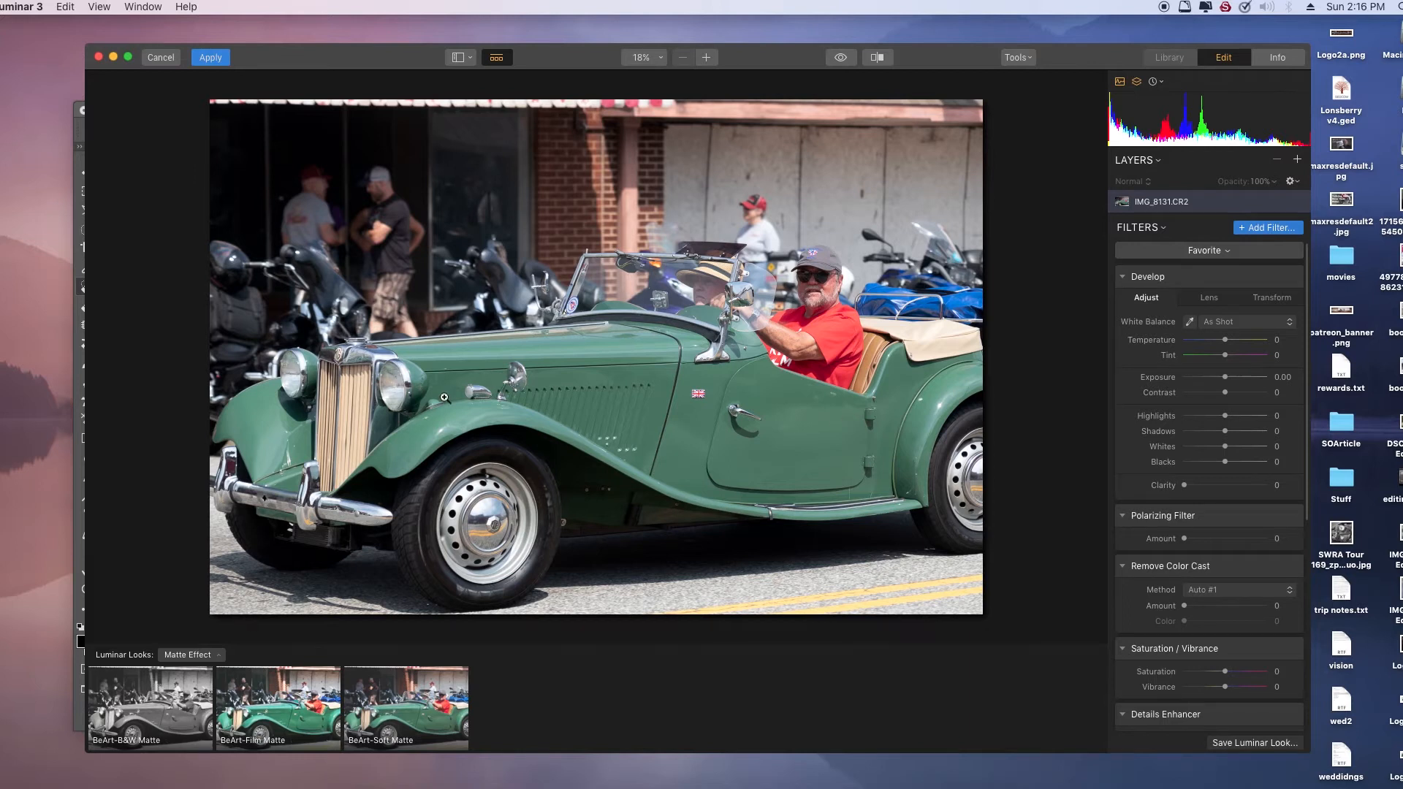
# Browse the available Luminar Looks collections without choosing another one
pyautogui.click(224, 659)
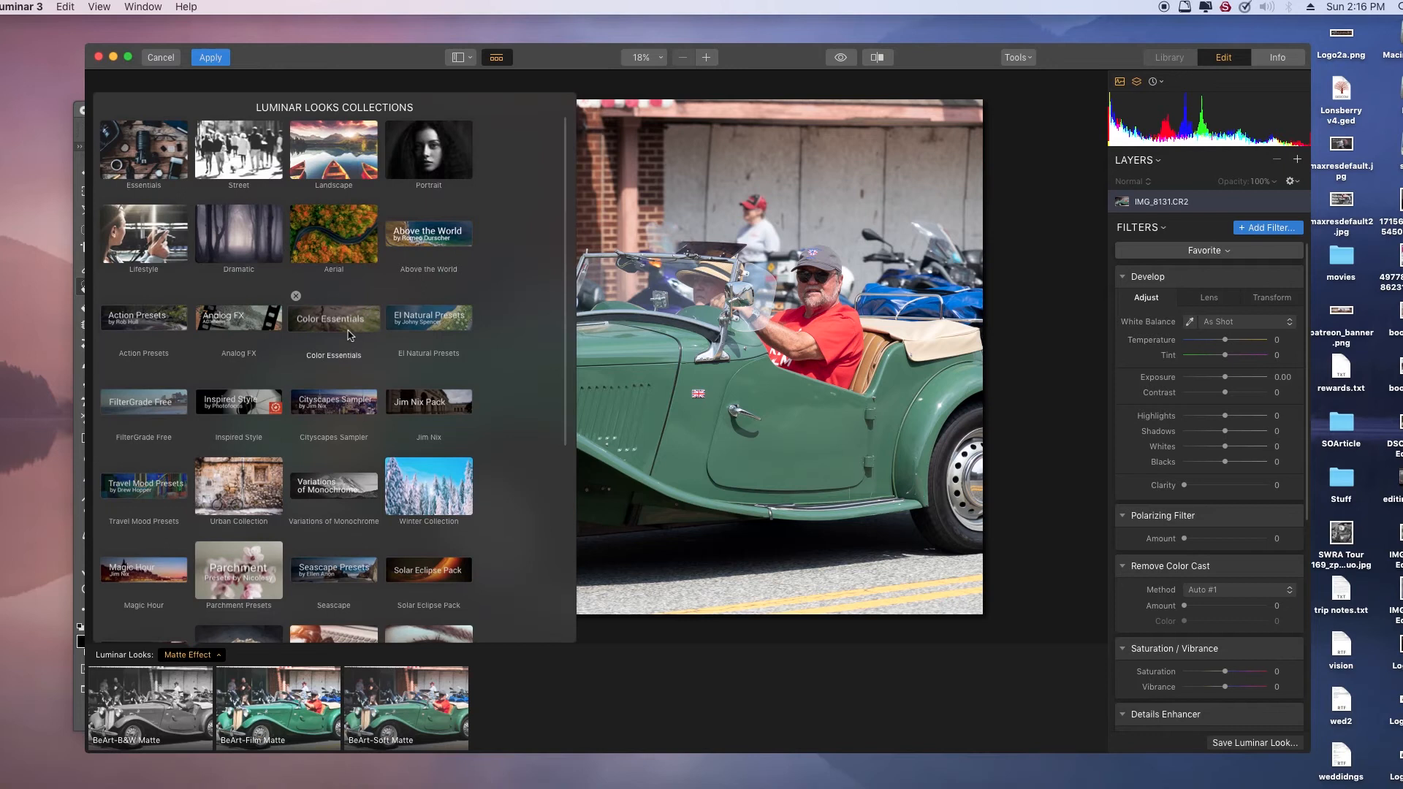
pyautogui.scroll(-3, 348, 335)
pyautogui.moveTo(566, 484); pyautogui.dragTo(566, 339)
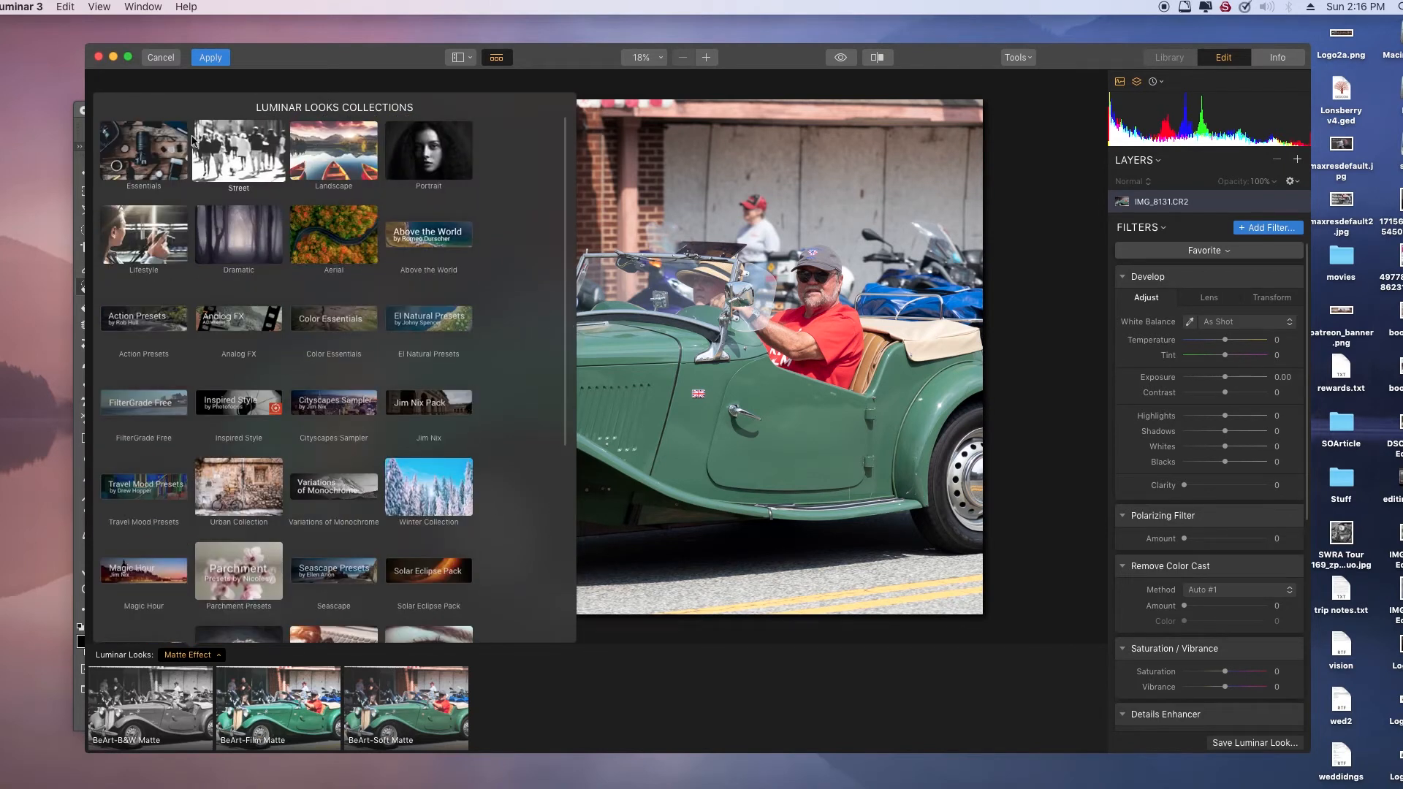
pyautogui.click(576, 683)
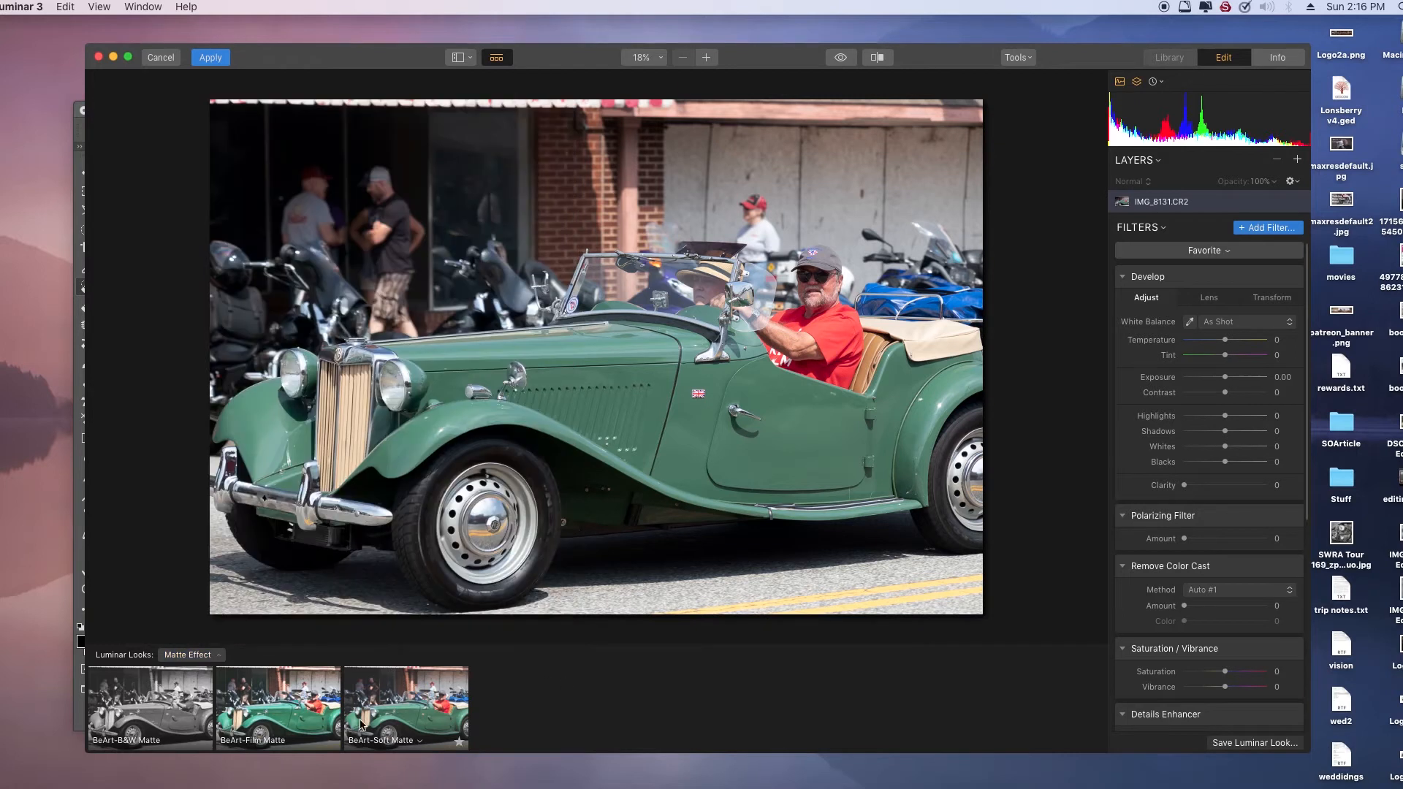
# Try the BeArt-Film Matte and BeArt-Soft Matte looks on the photo, and go back to the Favorite workspace
pyautogui.click(276, 691)
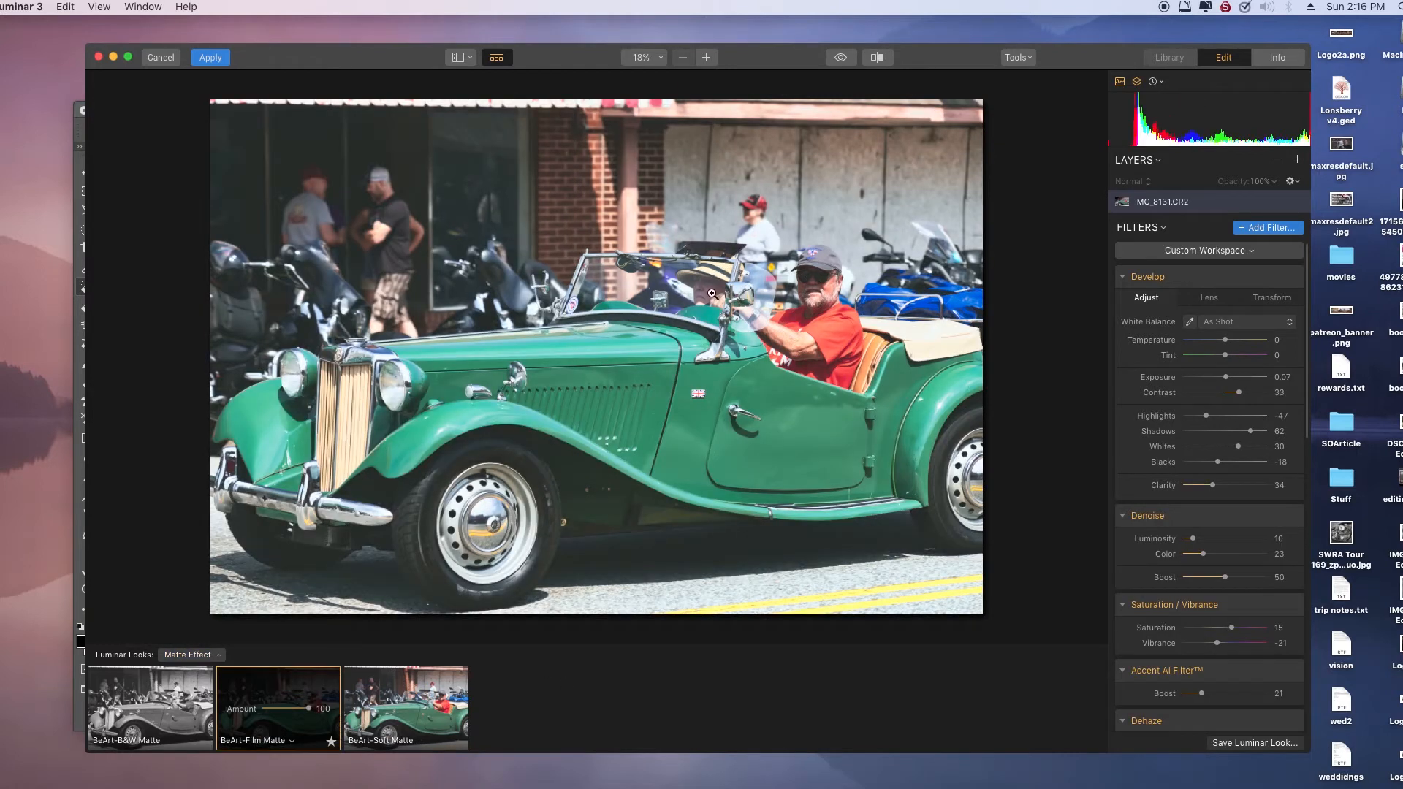
pyautogui.click(389, 735)
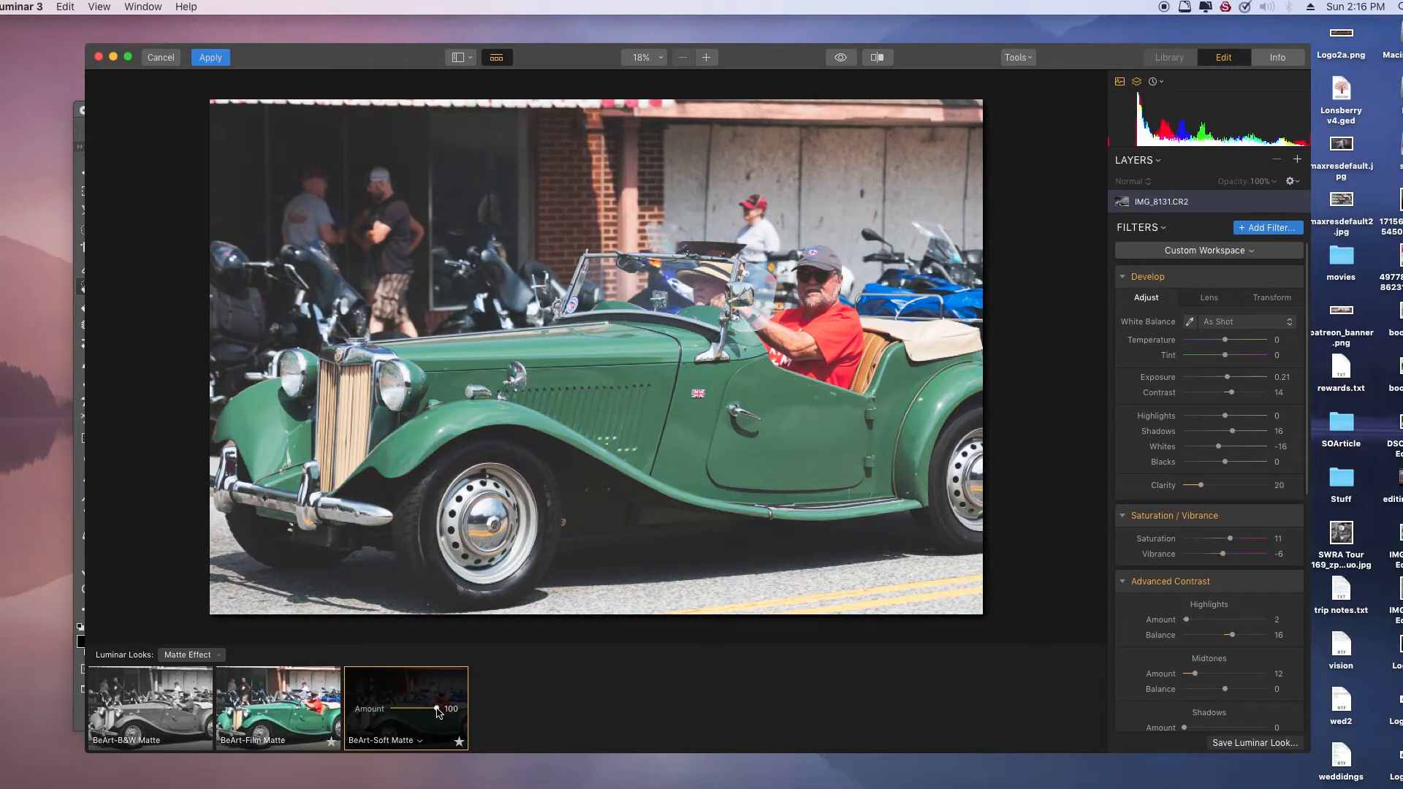
pyautogui.click(1233, 252)
pyautogui.click(1177, 412)
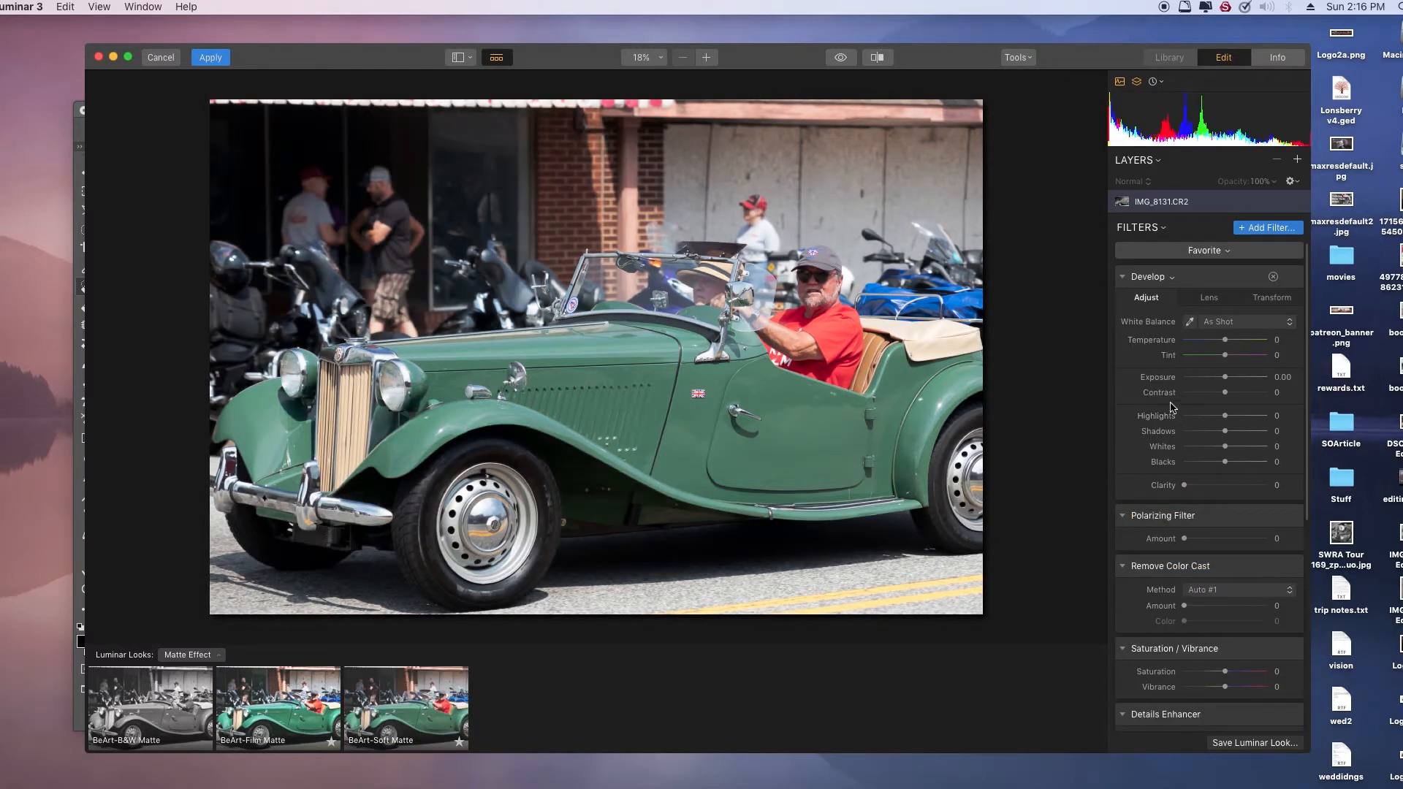
# Preview the filter sets of the Professional and Quick & Awesome workspaces, and return to Favorite
pyautogui.click(1229, 252)
pyautogui.click(1208, 293)
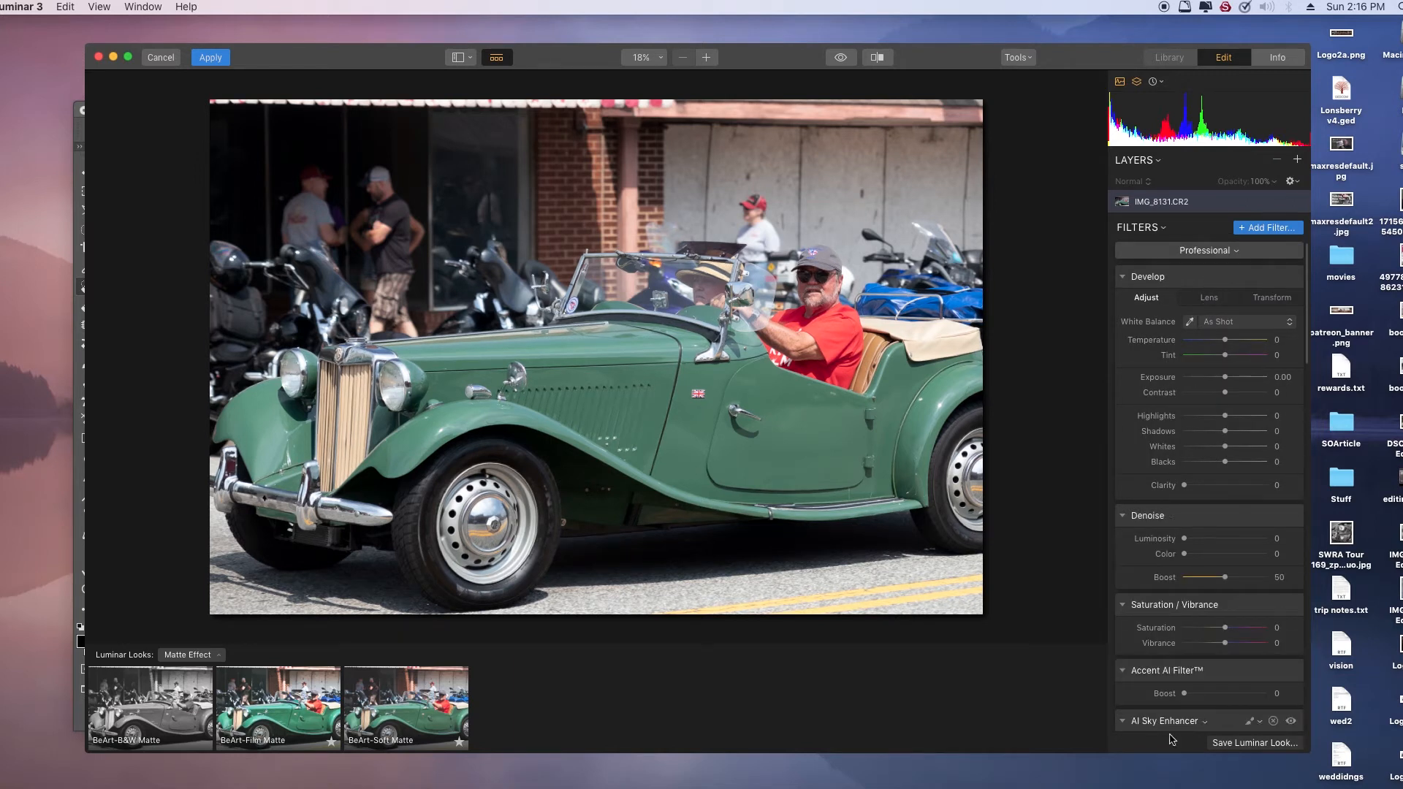
pyautogui.click(1234, 252)
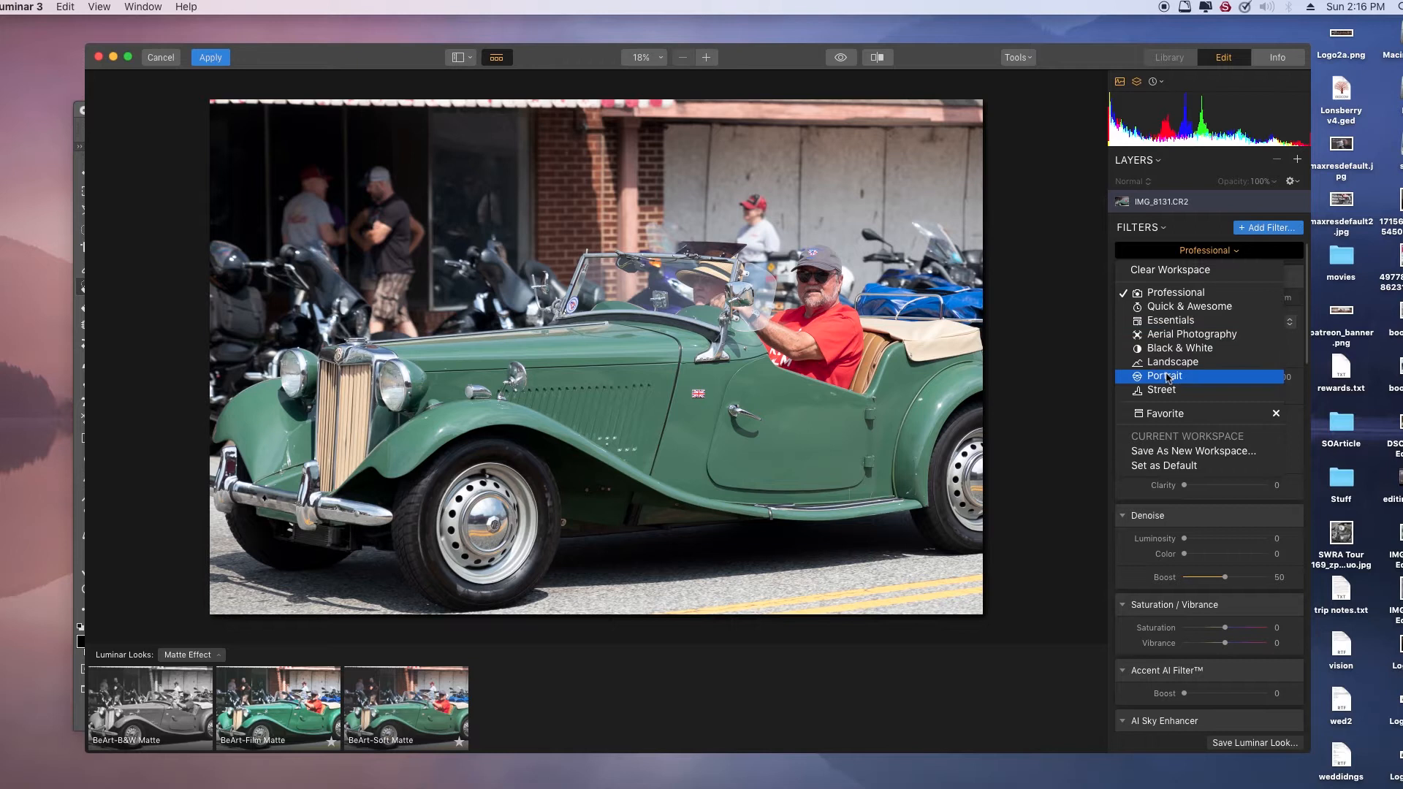
pyautogui.click(1180, 306)
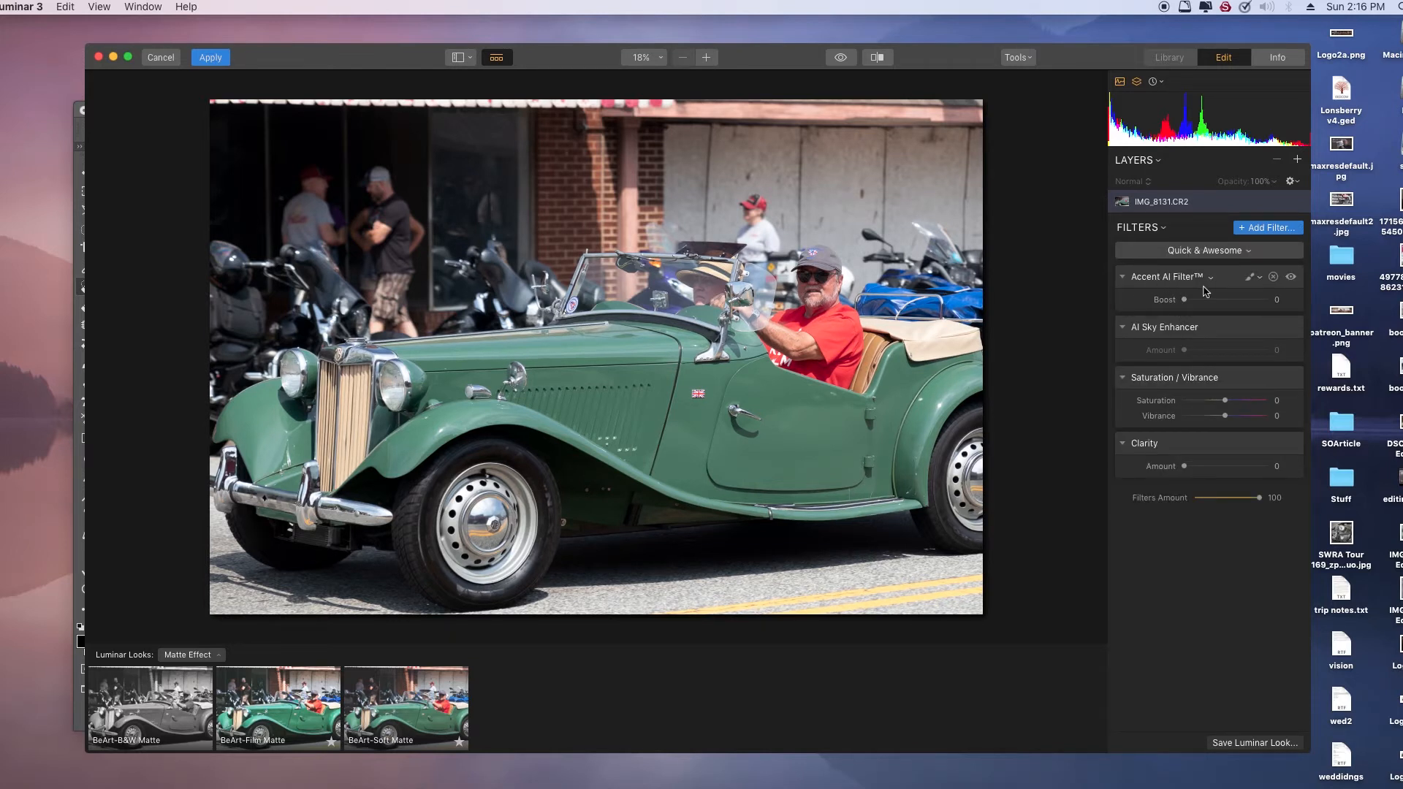
pyautogui.moveTo(1184, 302)
pyautogui.mouseDown()
pyautogui.moveTo(1254, 313)
pyautogui.moveTo(1185, 313)
pyautogui.mouseUp()
pyautogui.click(1244, 252)
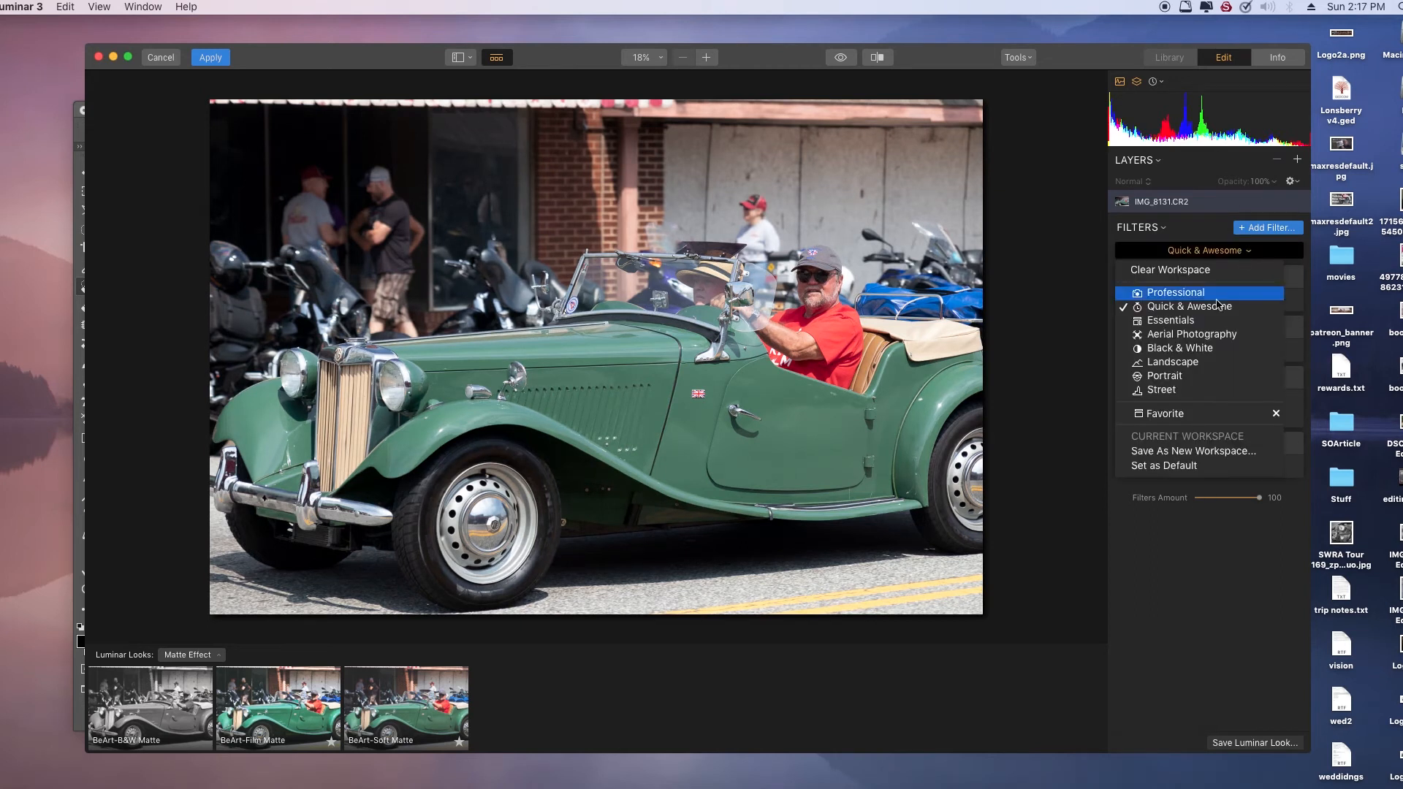
pyautogui.click(1171, 410)
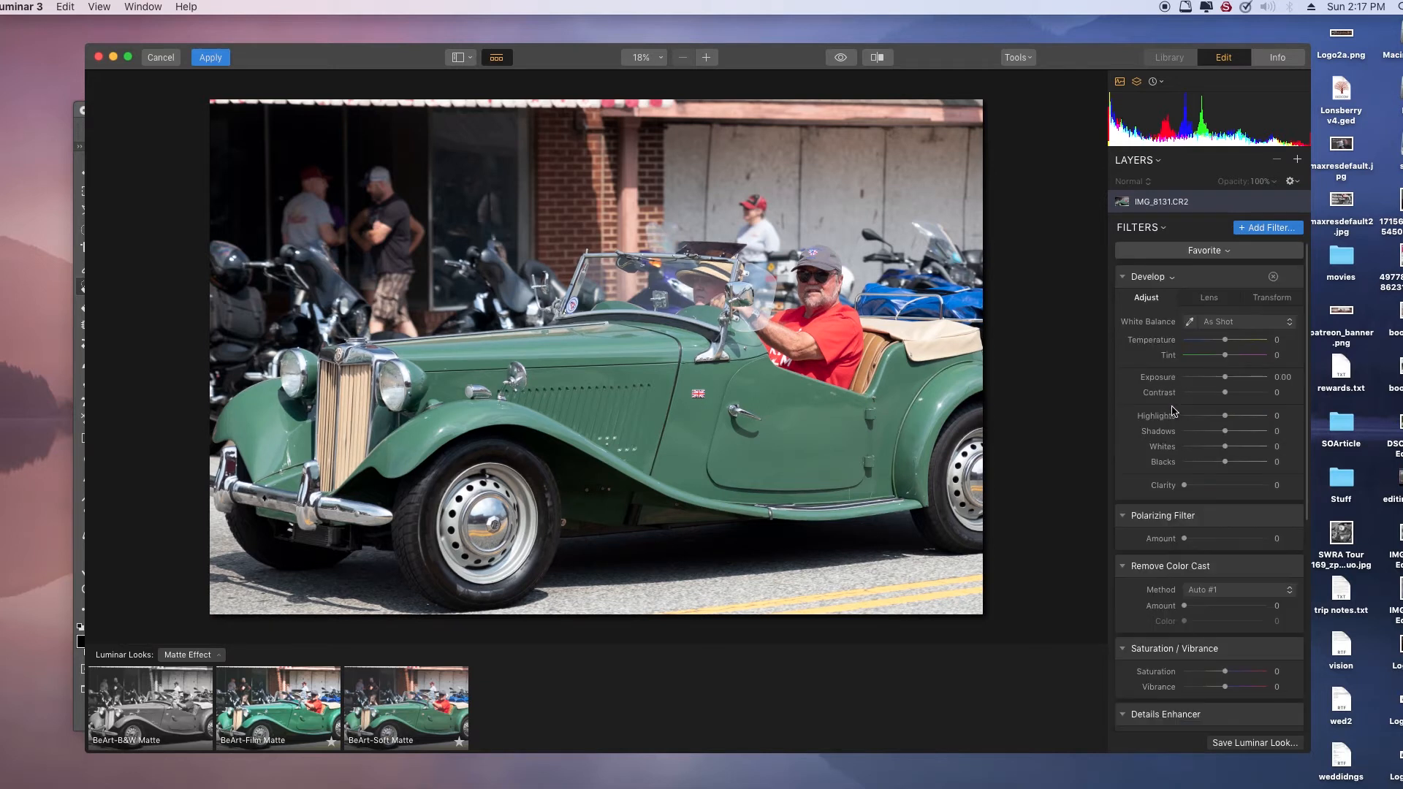
# Set the Develop filter's Exposure to 0.22 and Highlights to -18, using the clipping preview for the highlights
pyautogui.scroll(-5, 1189, 436)
pyautogui.scroll(5, 1190, 437)
pyautogui.click(1226, 378)
pyautogui.moveTo(1225, 378); pyautogui.dragTo(1228, 380)
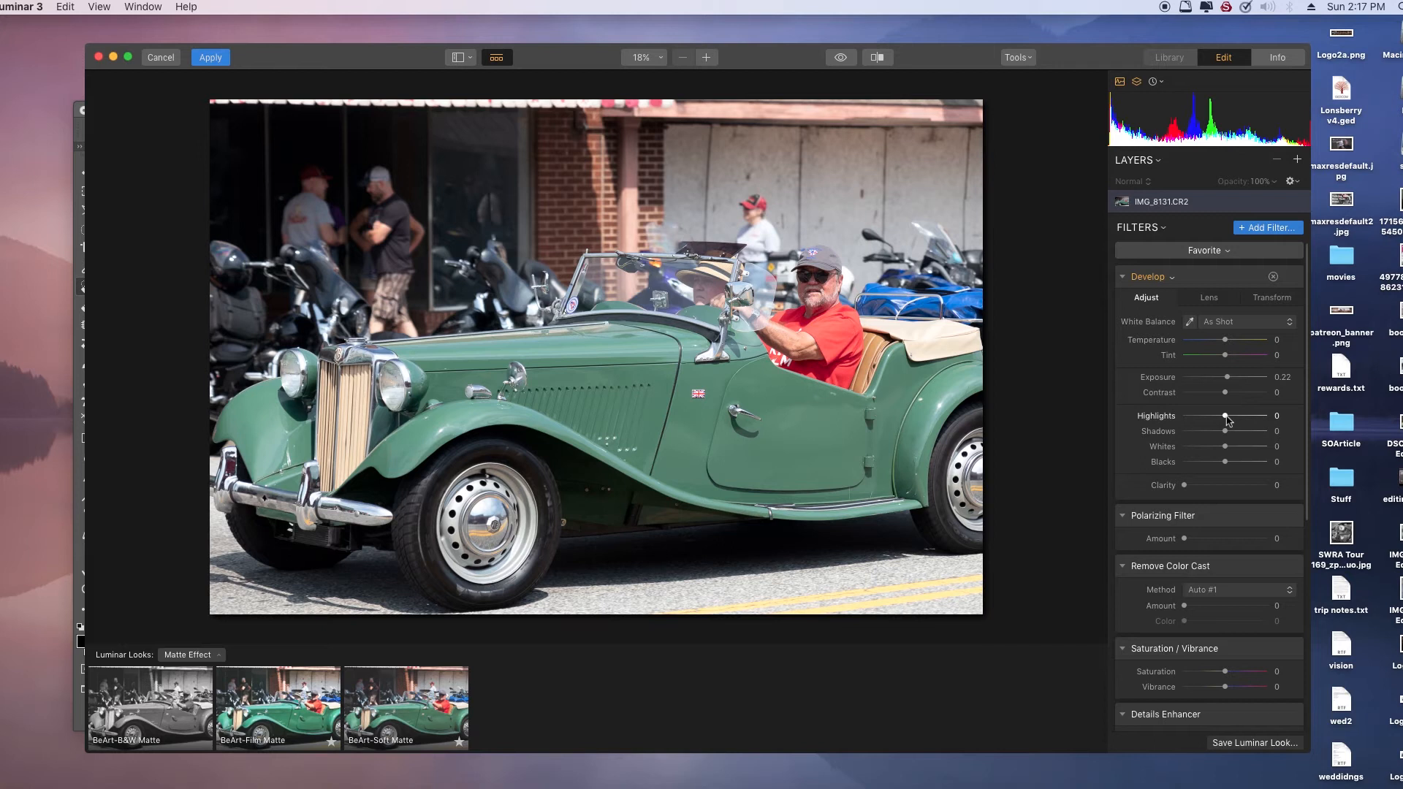
pyautogui.keyDown('alt'); pyautogui.click(1225, 416); pyautogui.keyUp('alt')
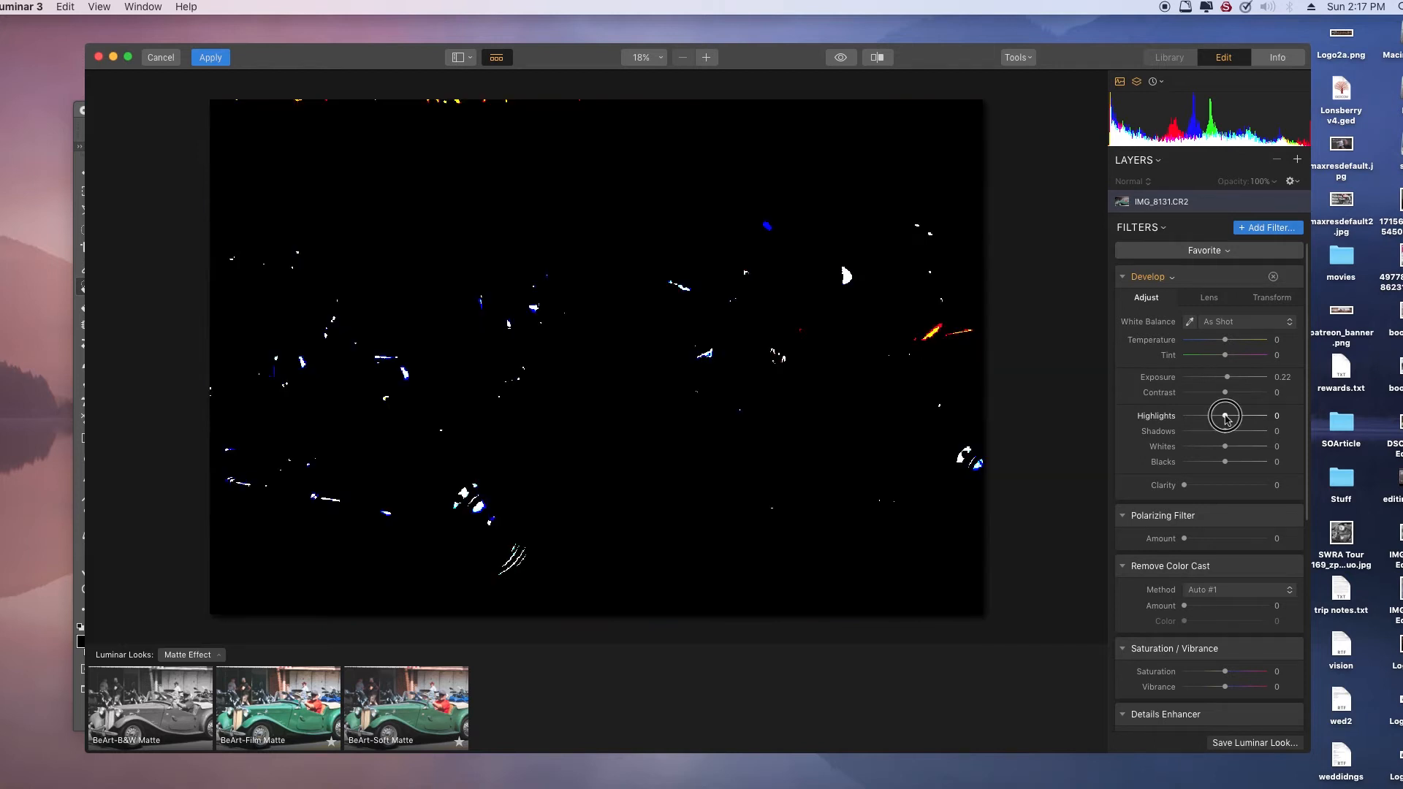
pyautogui.moveTo(1225, 417); pyautogui.dragTo(1216, 423)
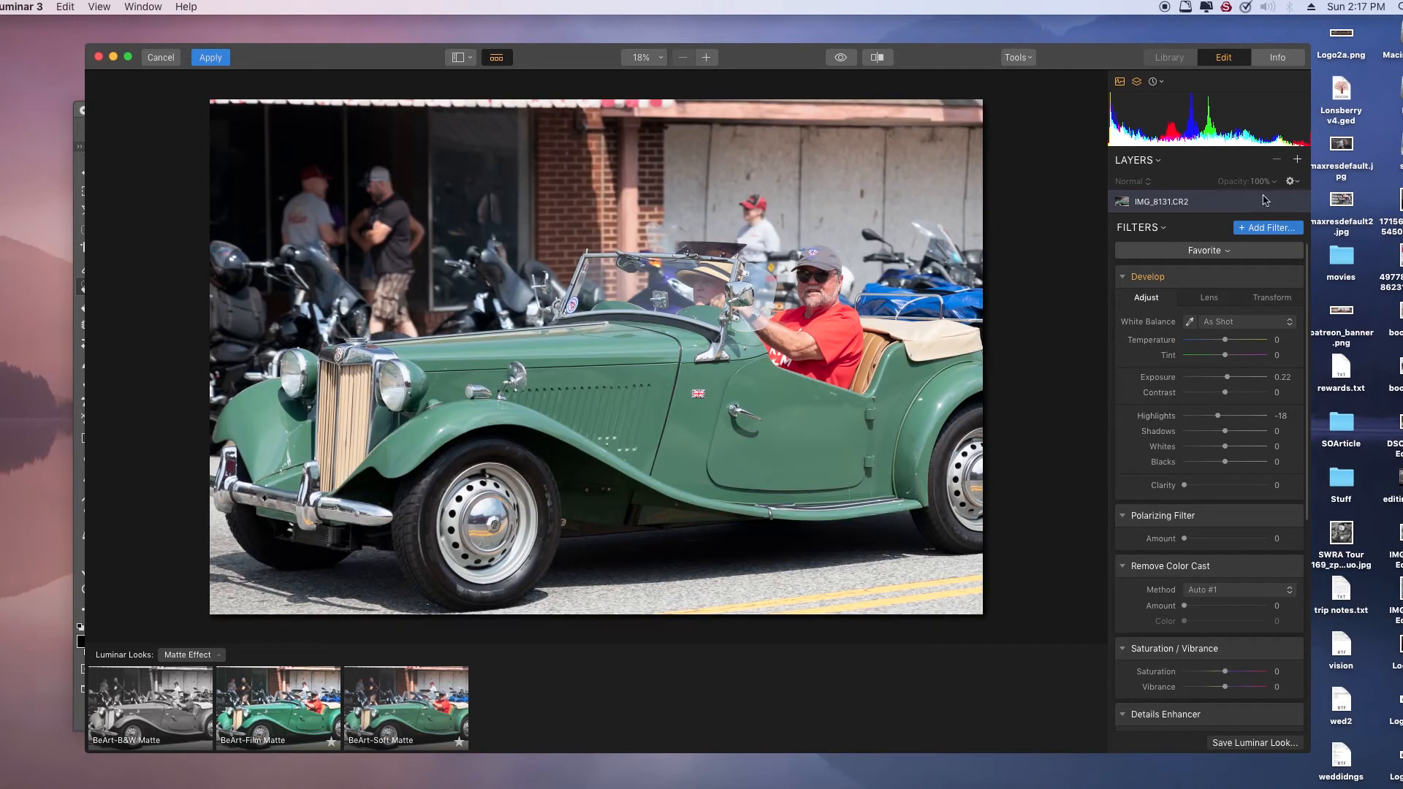
# Set the Develop filter's Clarity to 18
pyautogui.click(1301, 101)
pyautogui.moveTo(1185, 486); pyautogui.dragTo(1216, 485)
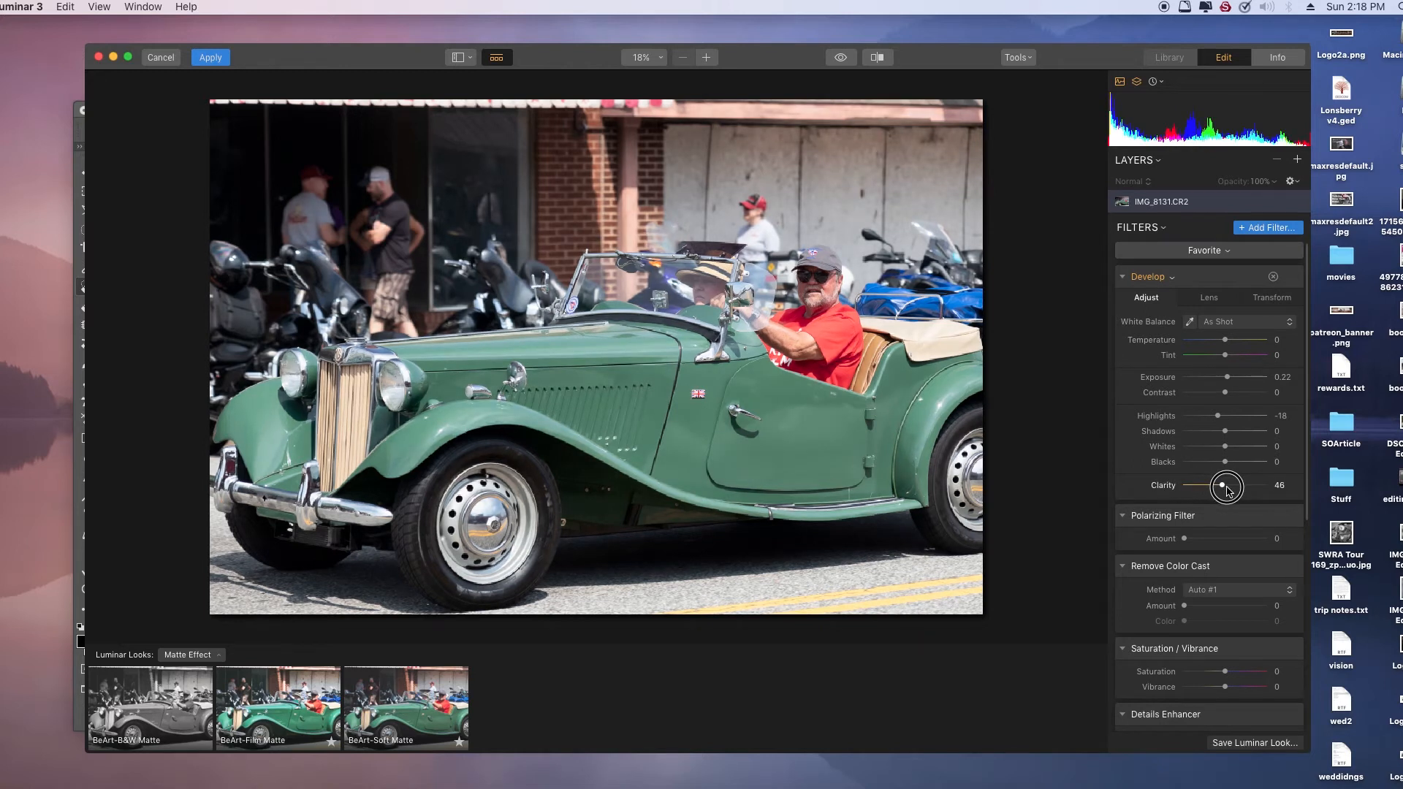
pyautogui.doubleClick(1184, 497)
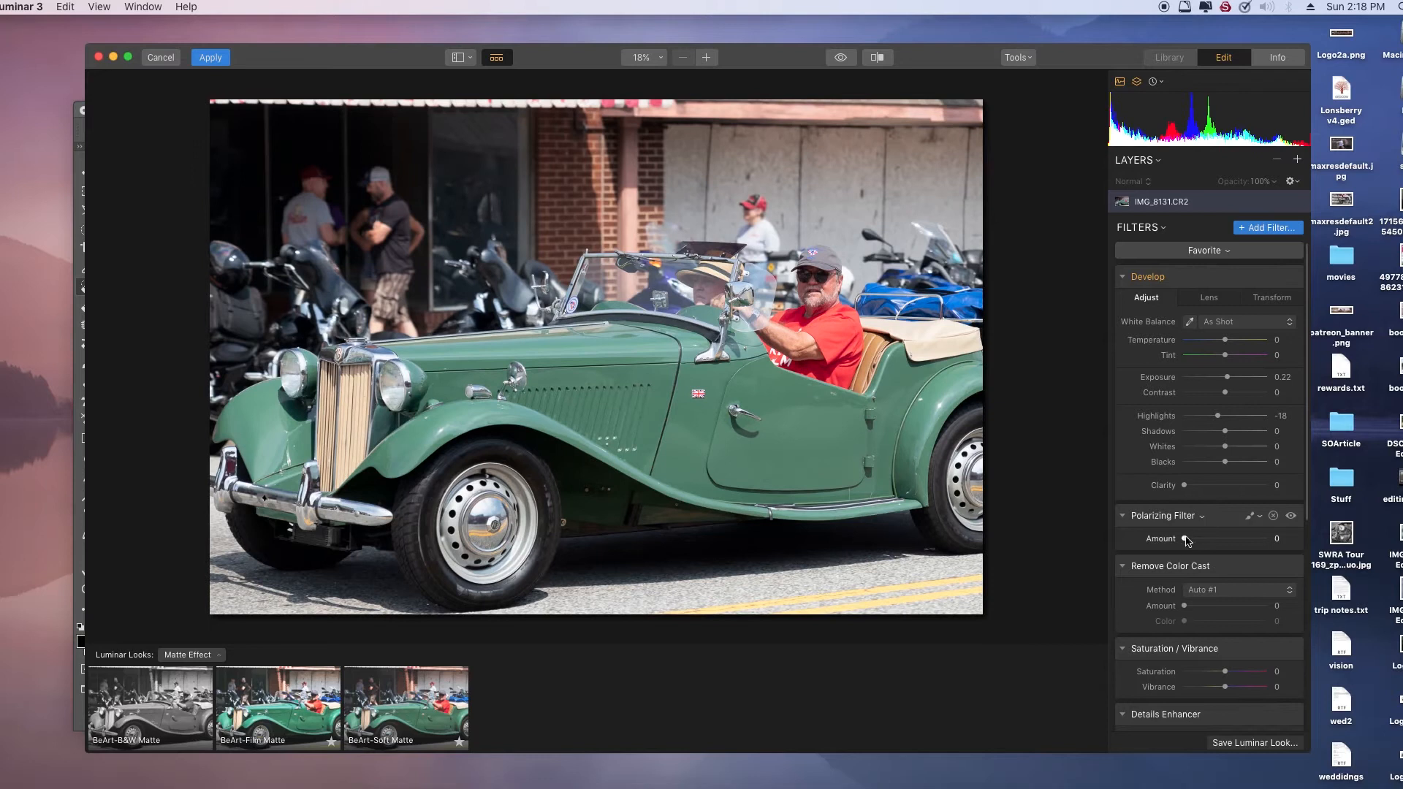
pyautogui.moveTo(1184, 486); pyautogui.dragTo(1196, 490)
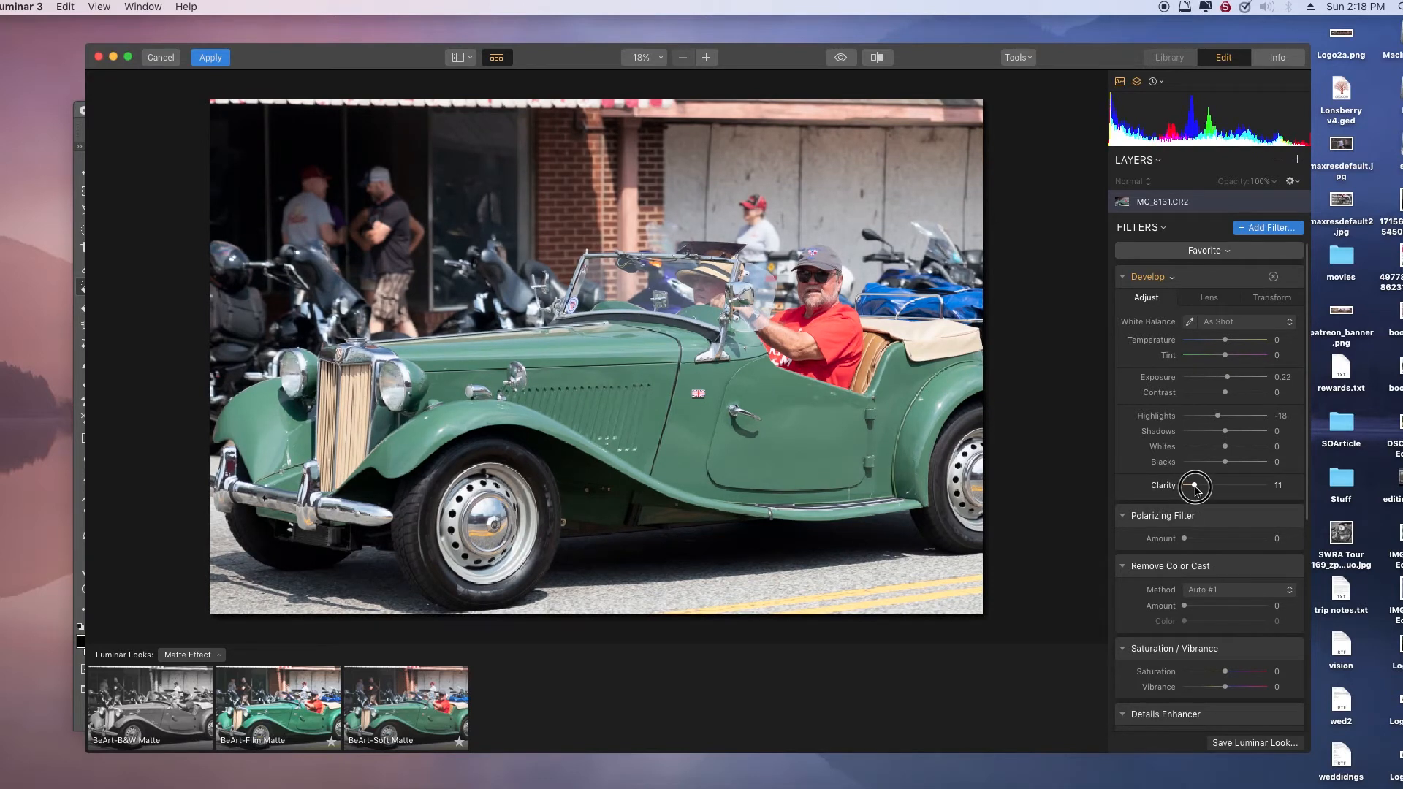
pyautogui.moveTo(1195, 491)
pyautogui.mouseDown()
pyautogui.moveTo(1204, 501)
pyautogui.moveTo(1199, 490)
pyautogui.mouseUp()
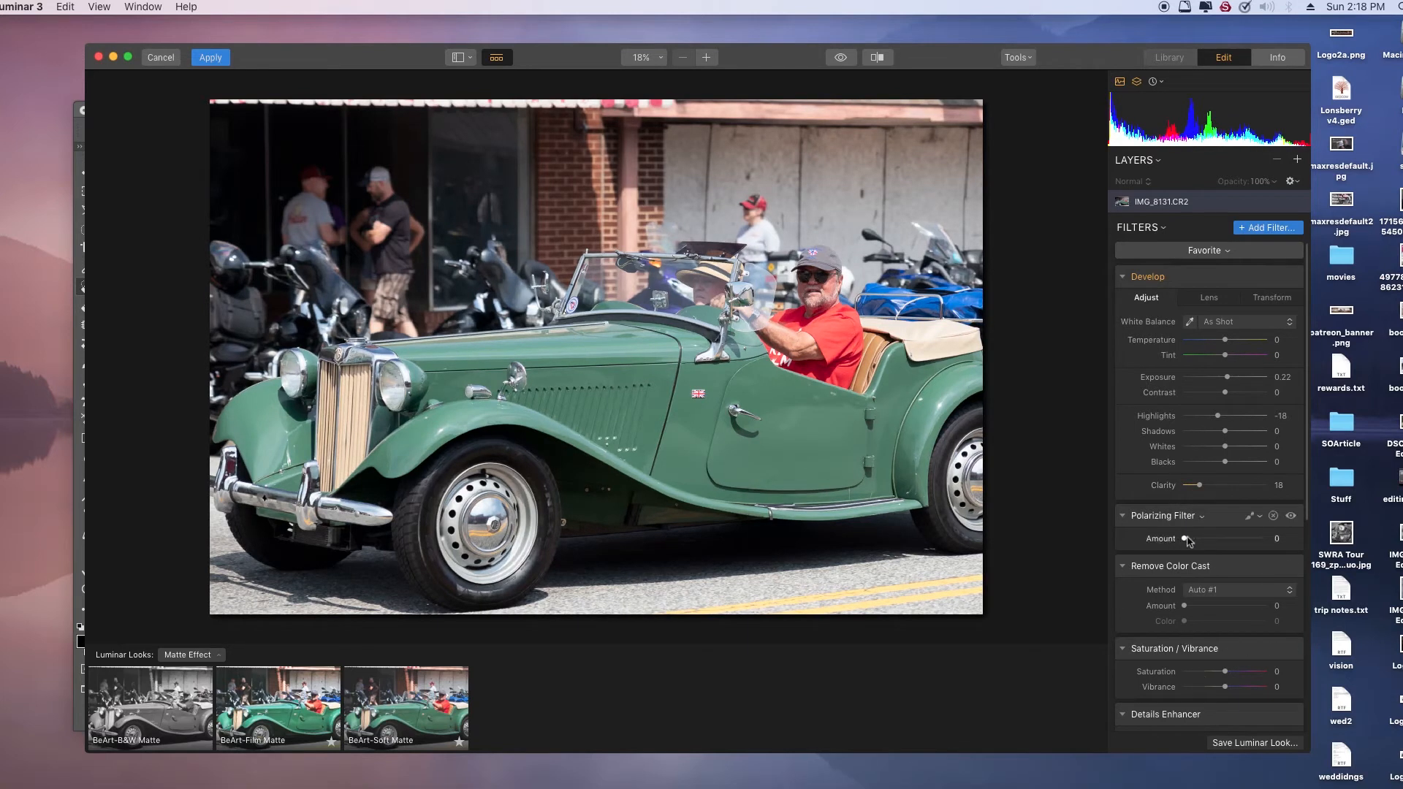
# Try the Amount settings of the Polarizing Filter and Remove Color Cast filters, and remove both filters from the stack
pyautogui.moveTo(1184, 540)
pyautogui.mouseDown()
pyautogui.moveTo(1268, 539)
pyautogui.moveTo(1121, 550)
pyautogui.moveTo(1257, 546)
pyautogui.moveTo(1166, 542)
pyautogui.mouseUp()
pyautogui.moveTo(1308, 365); pyautogui.dragTo(1306, 369)
pyautogui.scroll(-1, 1293, 403)
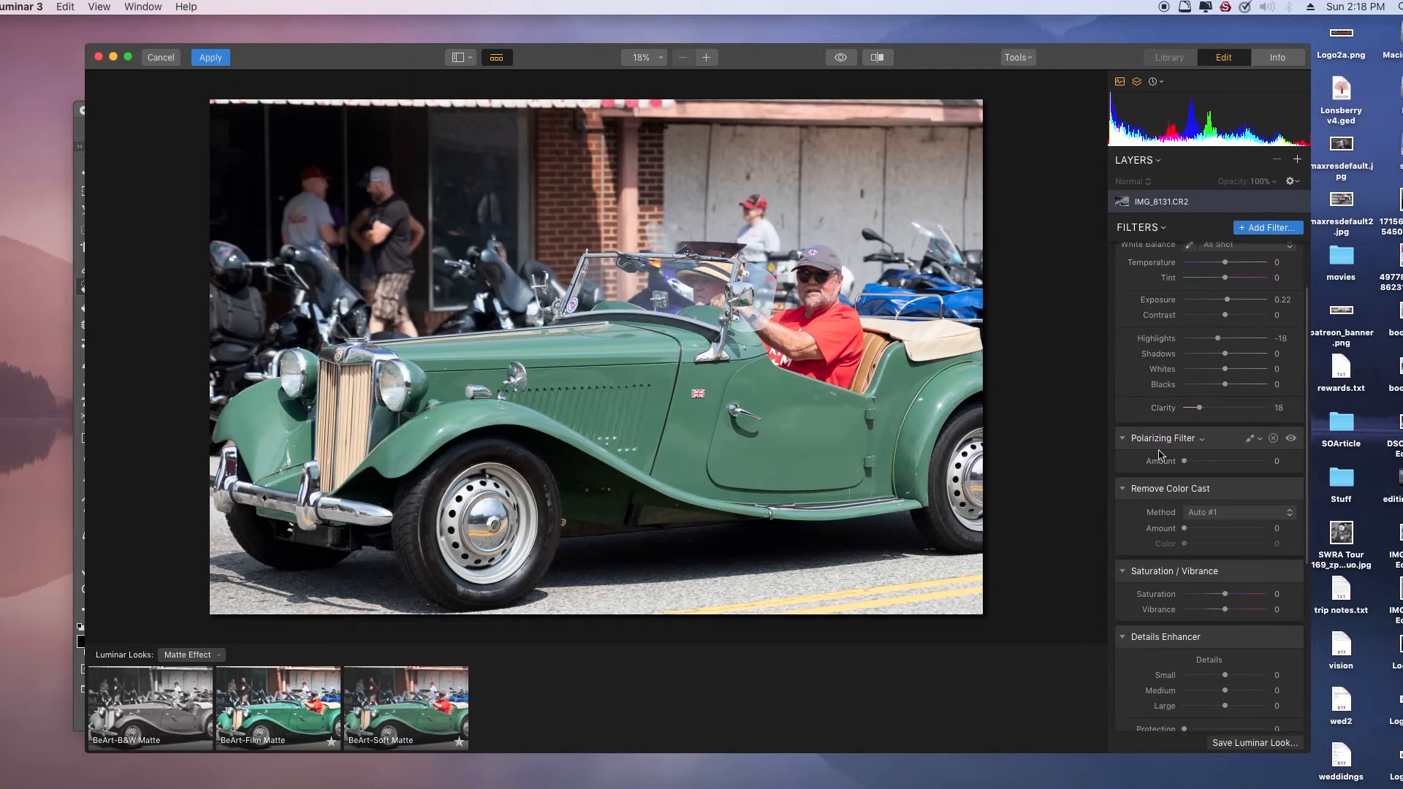
pyautogui.moveTo(1290, 443)
pyautogui.click(1274, 439)
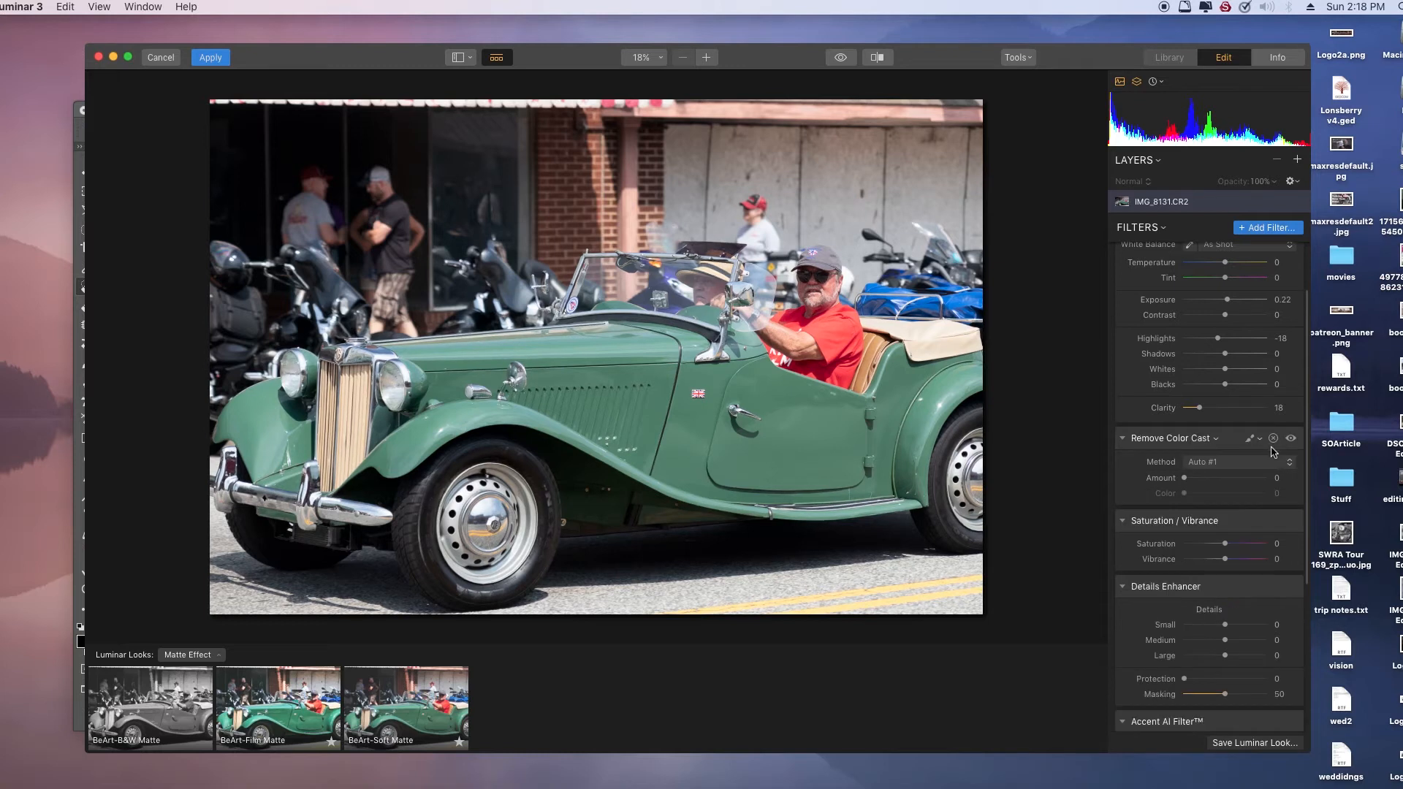
pyautogui.moveTo(1185, 479); pyautogui.dragTo(1144, 504)
pyautogui.click(1273, 439)
# Set Vibrance to 5 and Saturation to 4 in the Saturation / Vibrance filter
pyautogui.moveTo(1226, 479); pyautogui.dragTo(1231, 482)
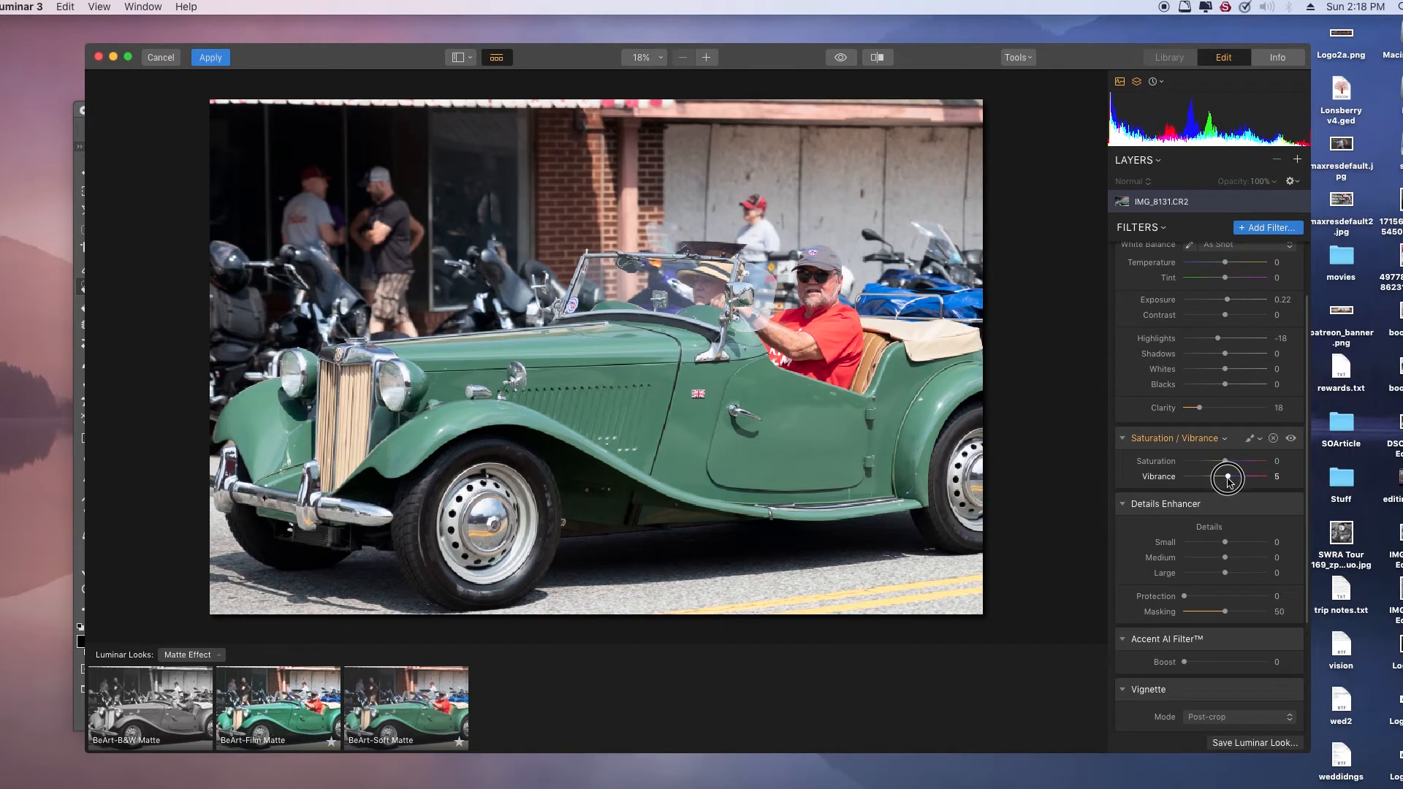
pyautogui.moveTo(1226, 465); pyautogui.dragTo(1228, 468)
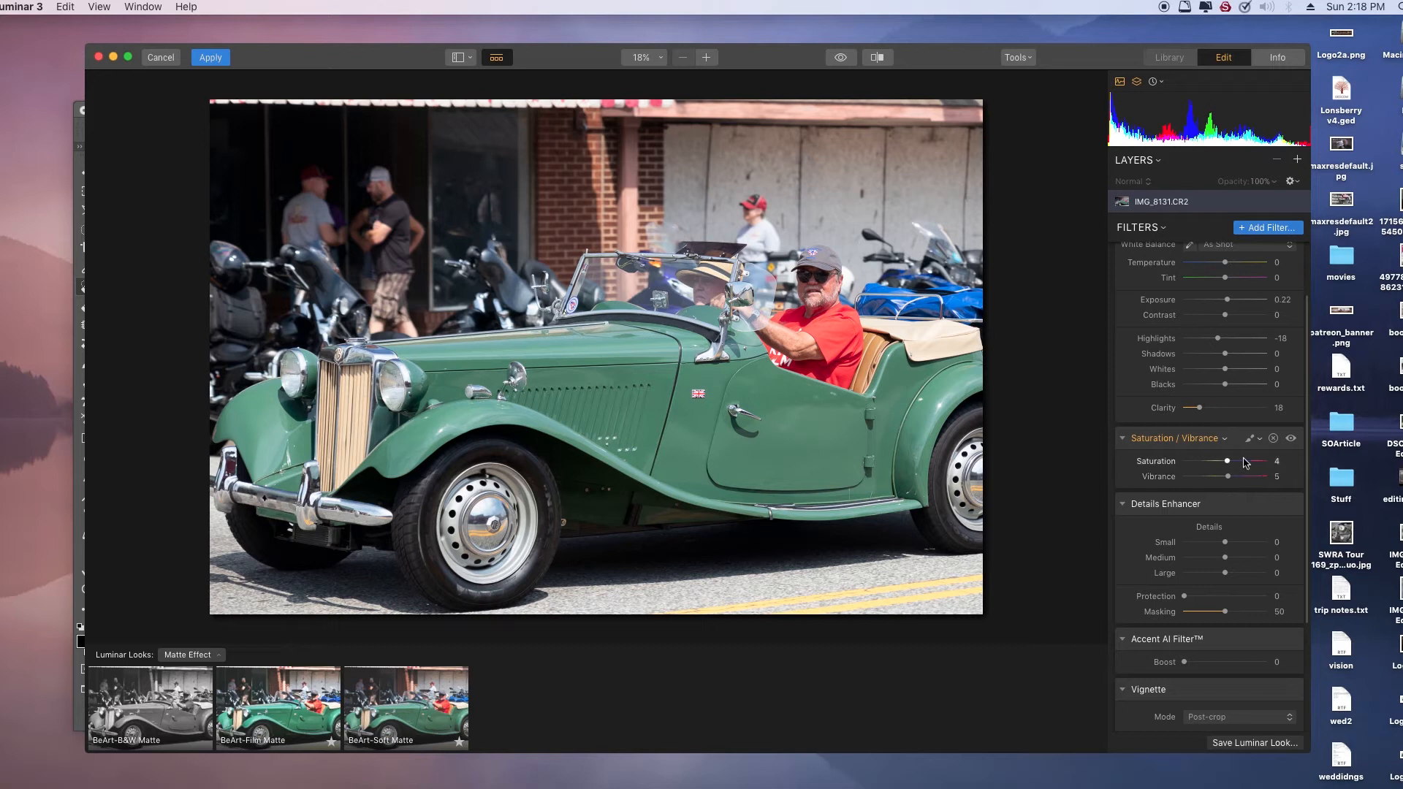
# Draw a radial mask for the Details Enhancer filter centred on the car door and enlarge it to cover the driver
pyautogui.moveTo(1308, 410); pyautogui.dragTo(1308, 476)
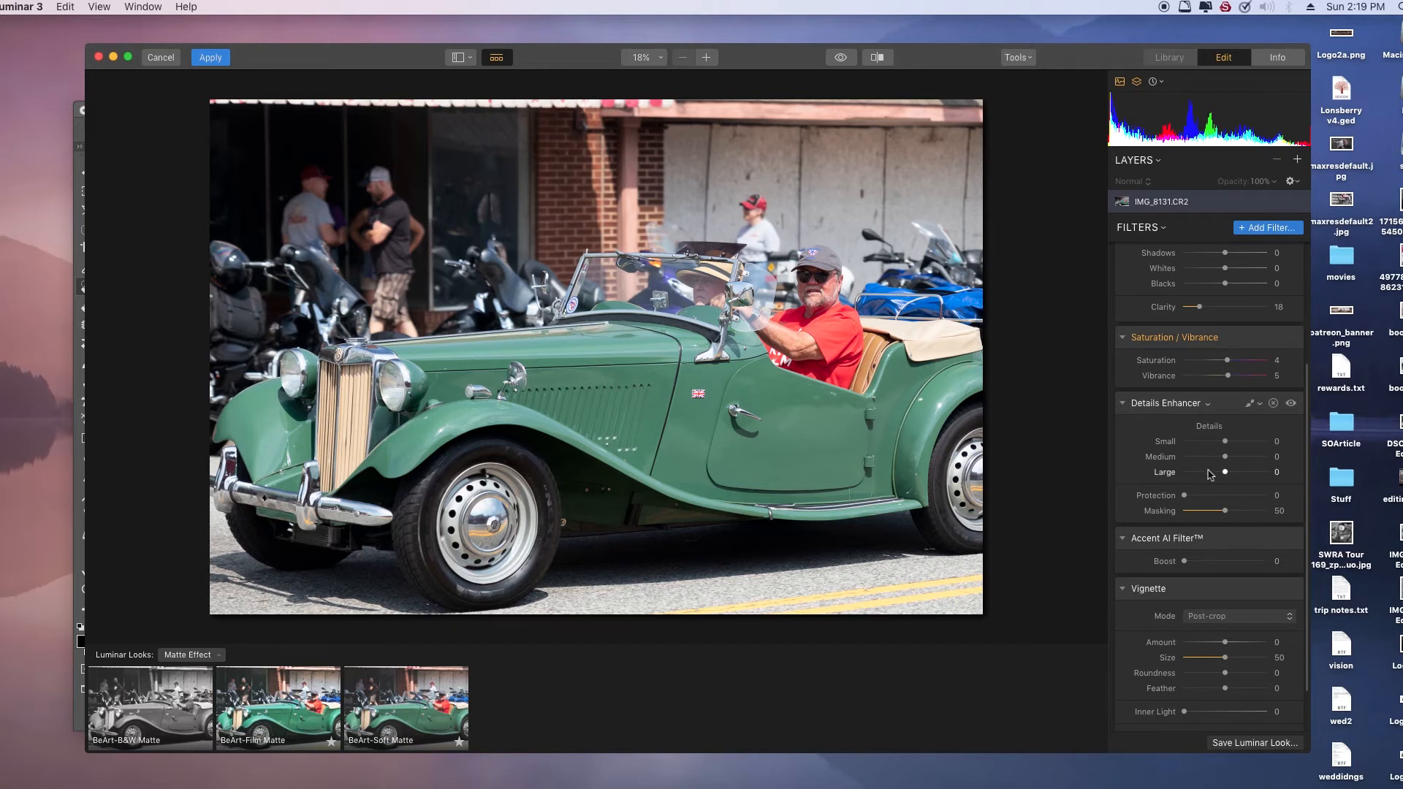
pyautogui.click(1252, 404)
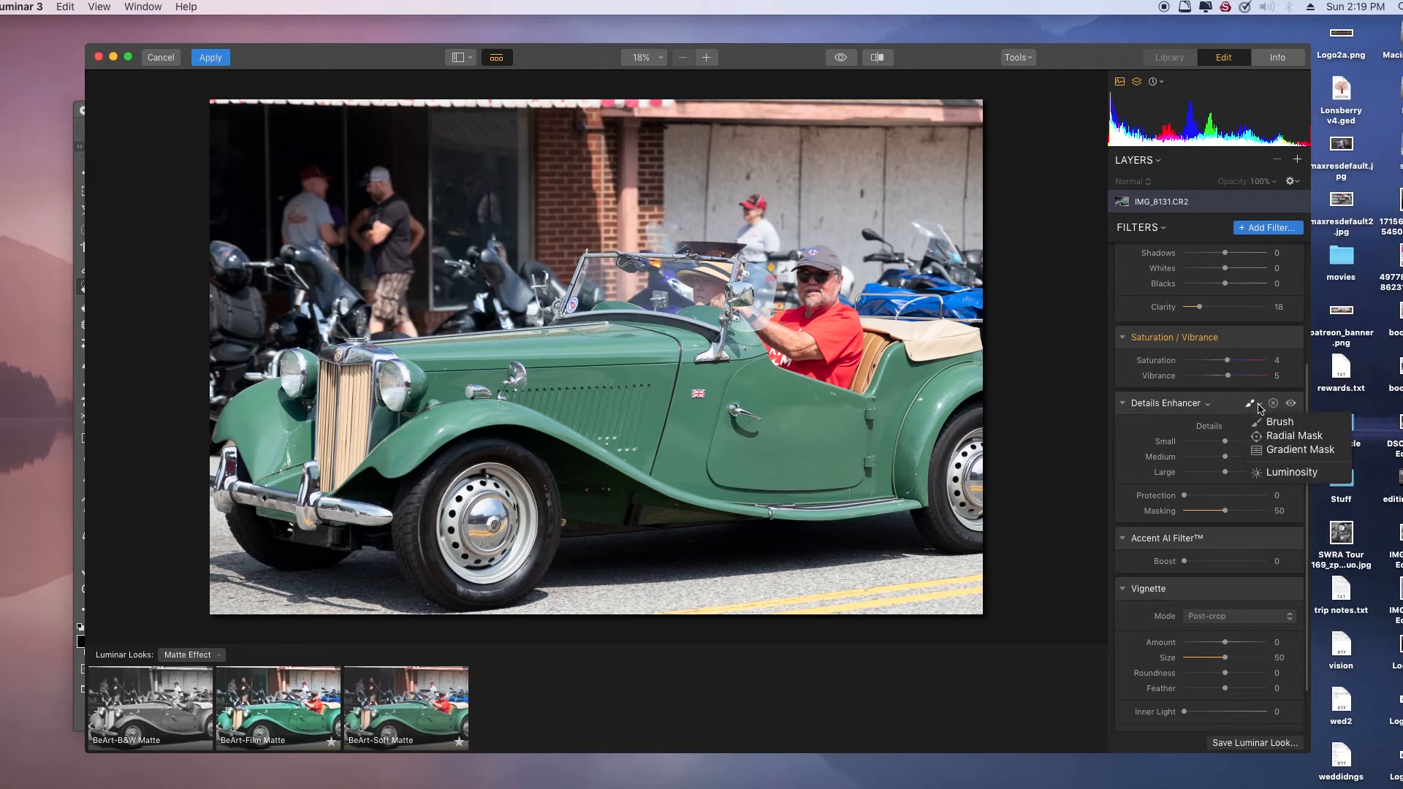
pyautogui.click(1277, 436)
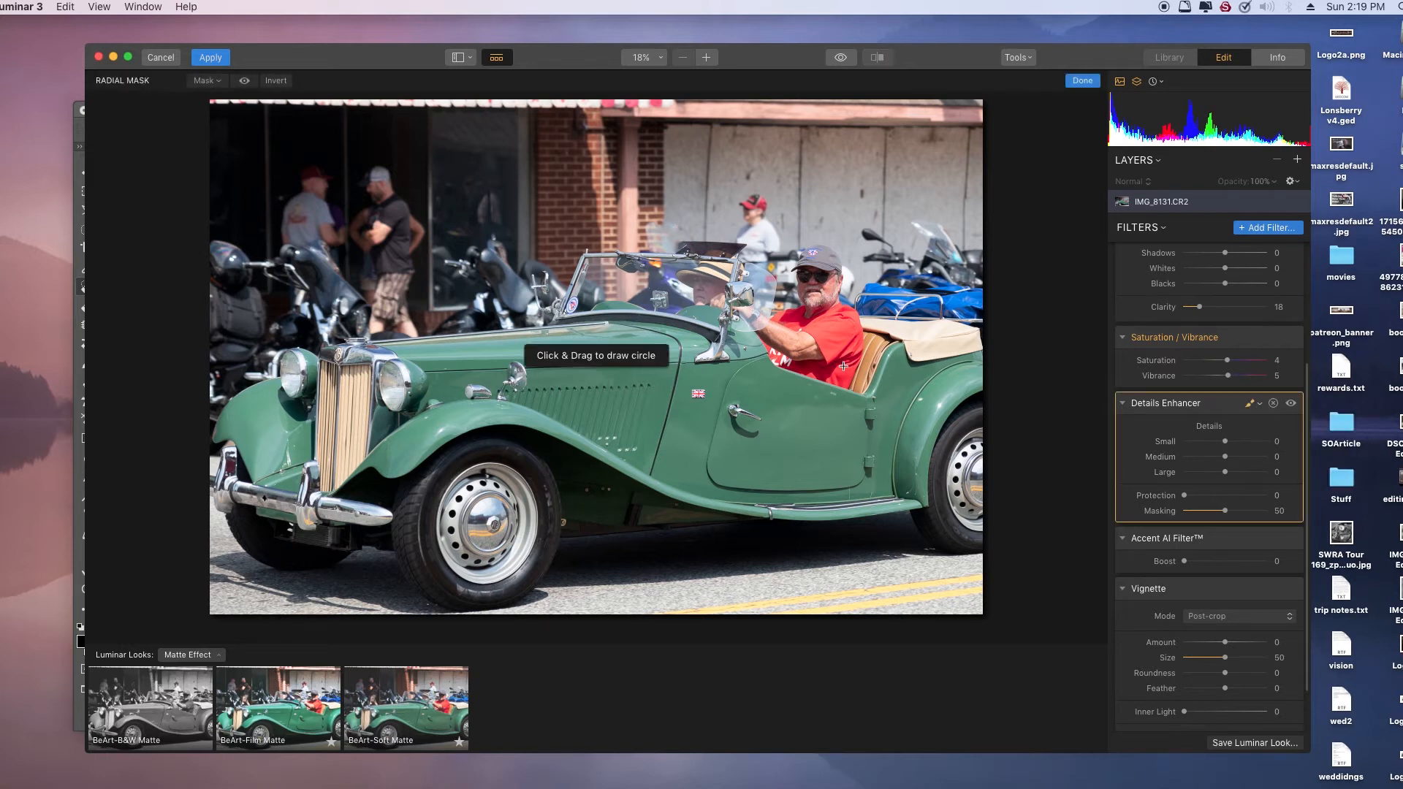
pyautogui.moveTo(752, 371)
pyautogui.mouseDown()
pyautogui.moveTo(870, 439)
pyautogui.moveTo(876, 458)
pyautogui.mouseUp()
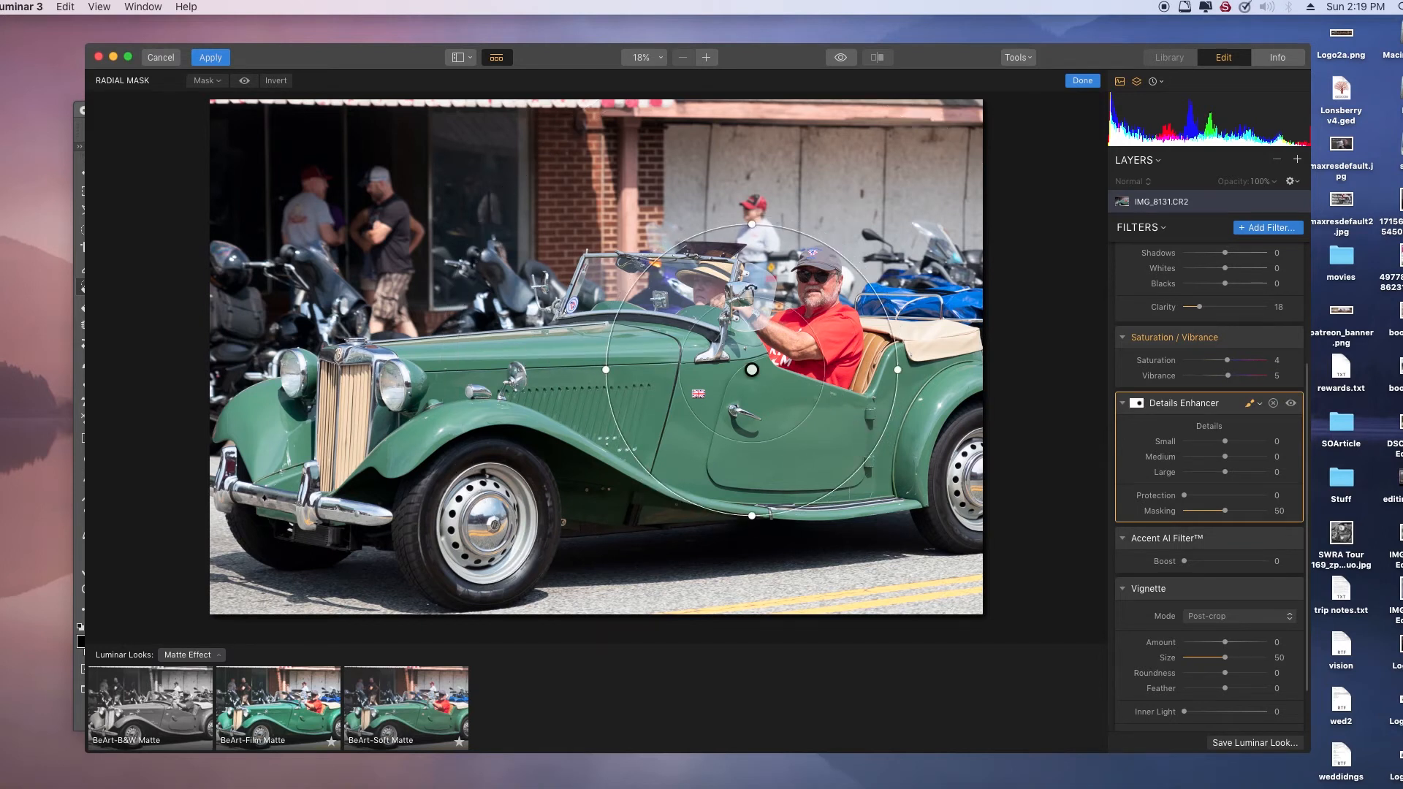
pyautogui.moveTo(752, 515); pyautogui.dragTo(751, 558)
pyautogui.moveTo(926, 369); pyautogui.dragTo(946, 369)
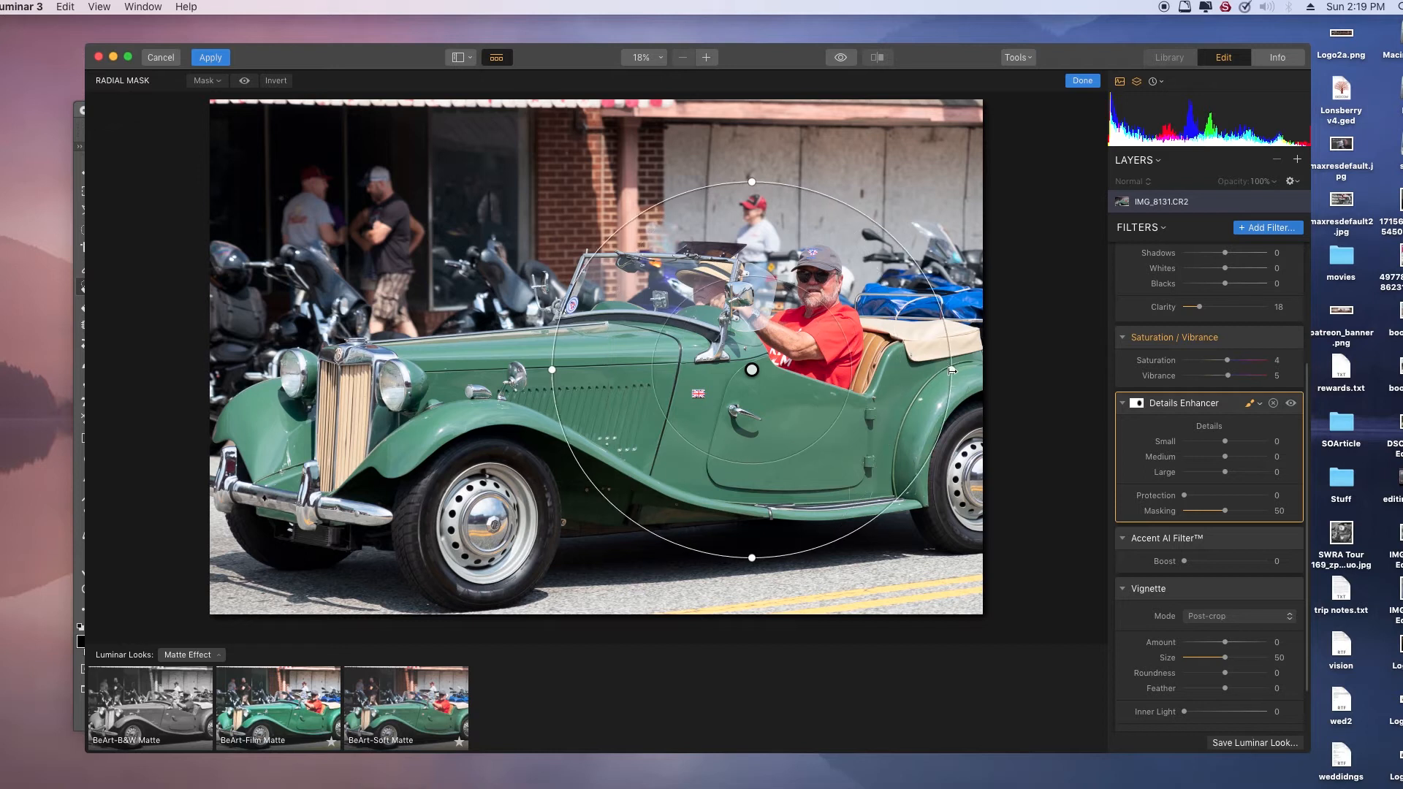
# Invert the Details Enhancer's radial mask, try the detail adjustments, and remove the filter from the stack
pyautogui.click(1214, 405)
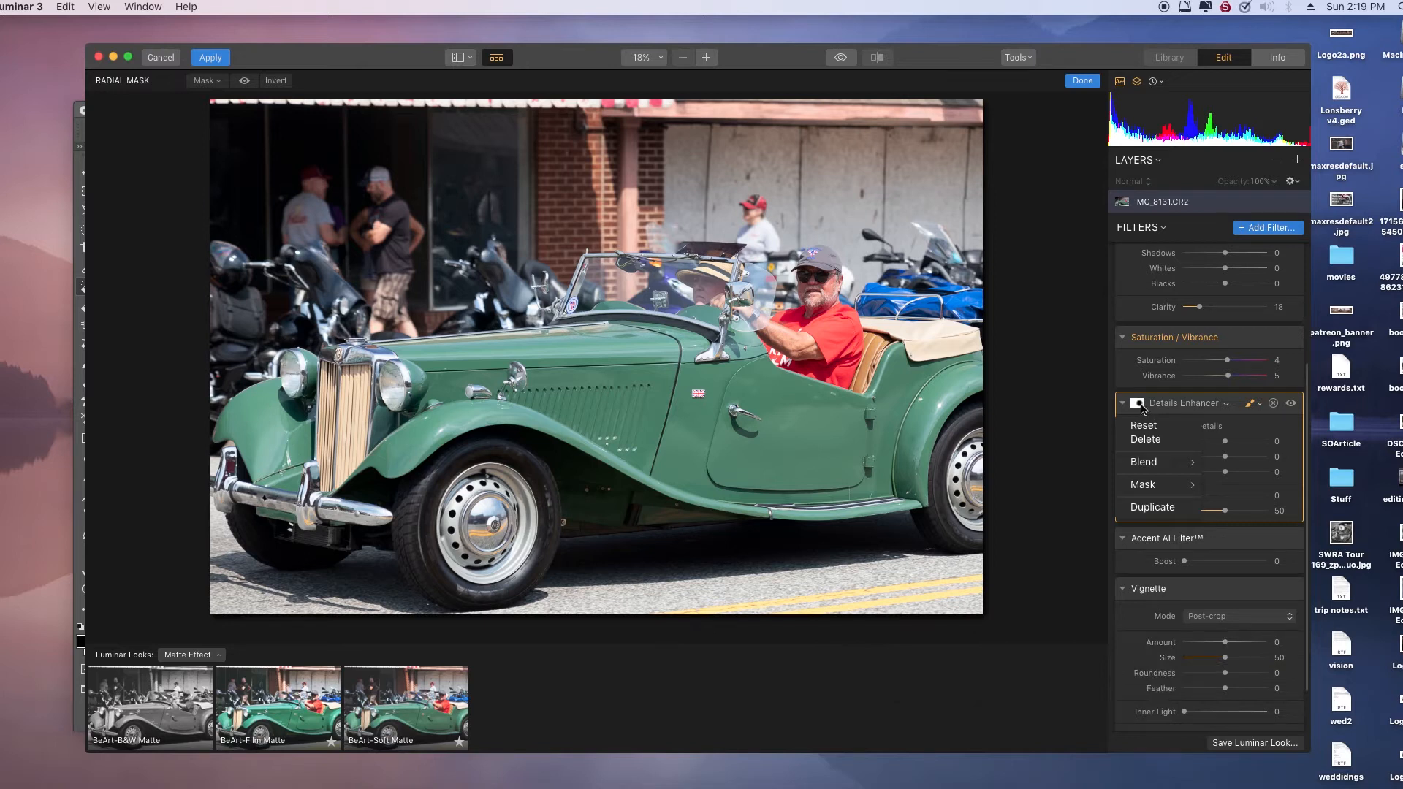
pyautogui.moveTo(1169, 484)
pyautogui.click(1226, 502)
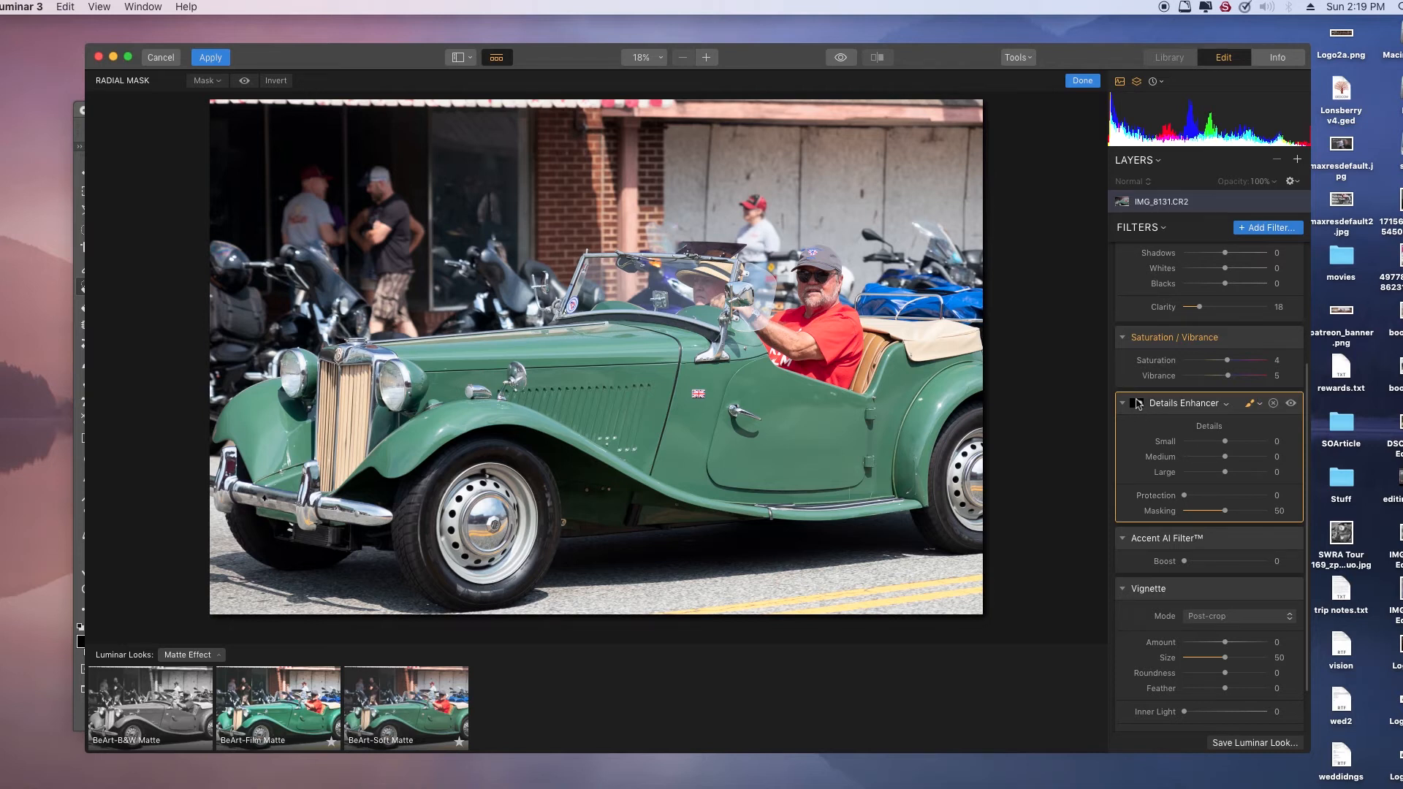
pyautogui.moveTo(1226, 455)
pyautogui.mouseDown()
pyautogui.moveTo(1227, 471)
pyautogui.moveTo(1228, 441)
pyautogui.mouseUp()
pyautogui.click(1273, 403)
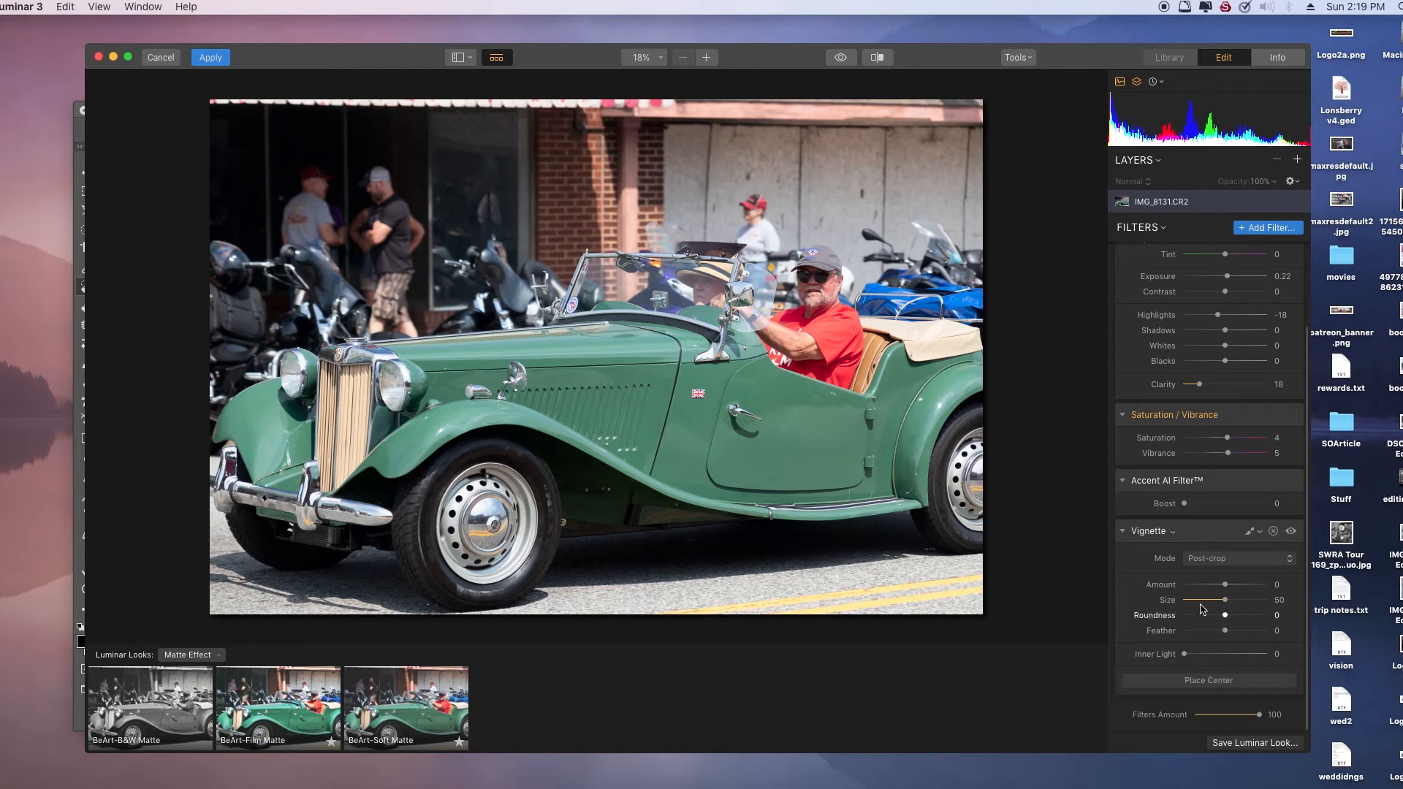
# Browse the Utility and Professional filters in the Filters Catalog and examine their descriptions
pyautogui.click(1270, 229)
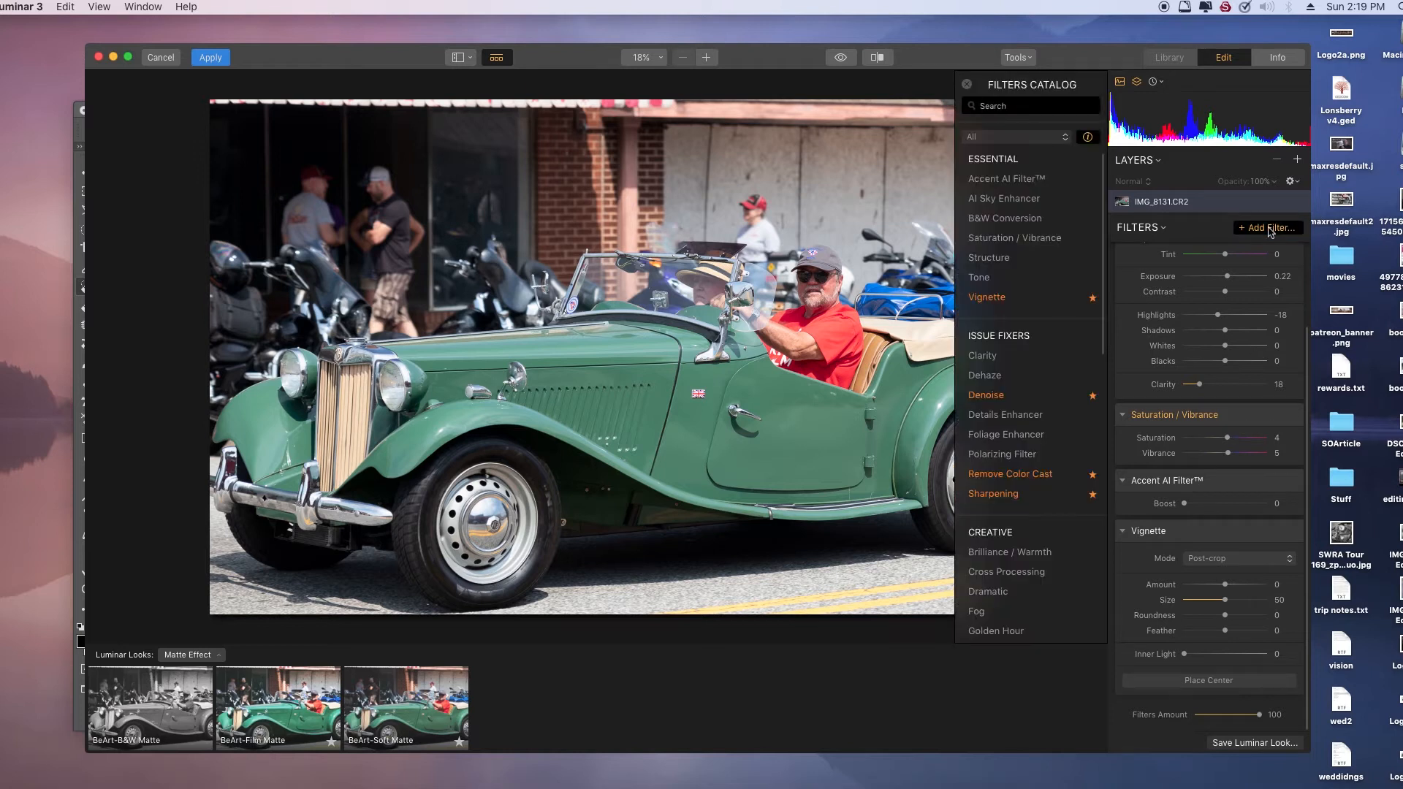
pyautogui.moveTo(1103, 250)
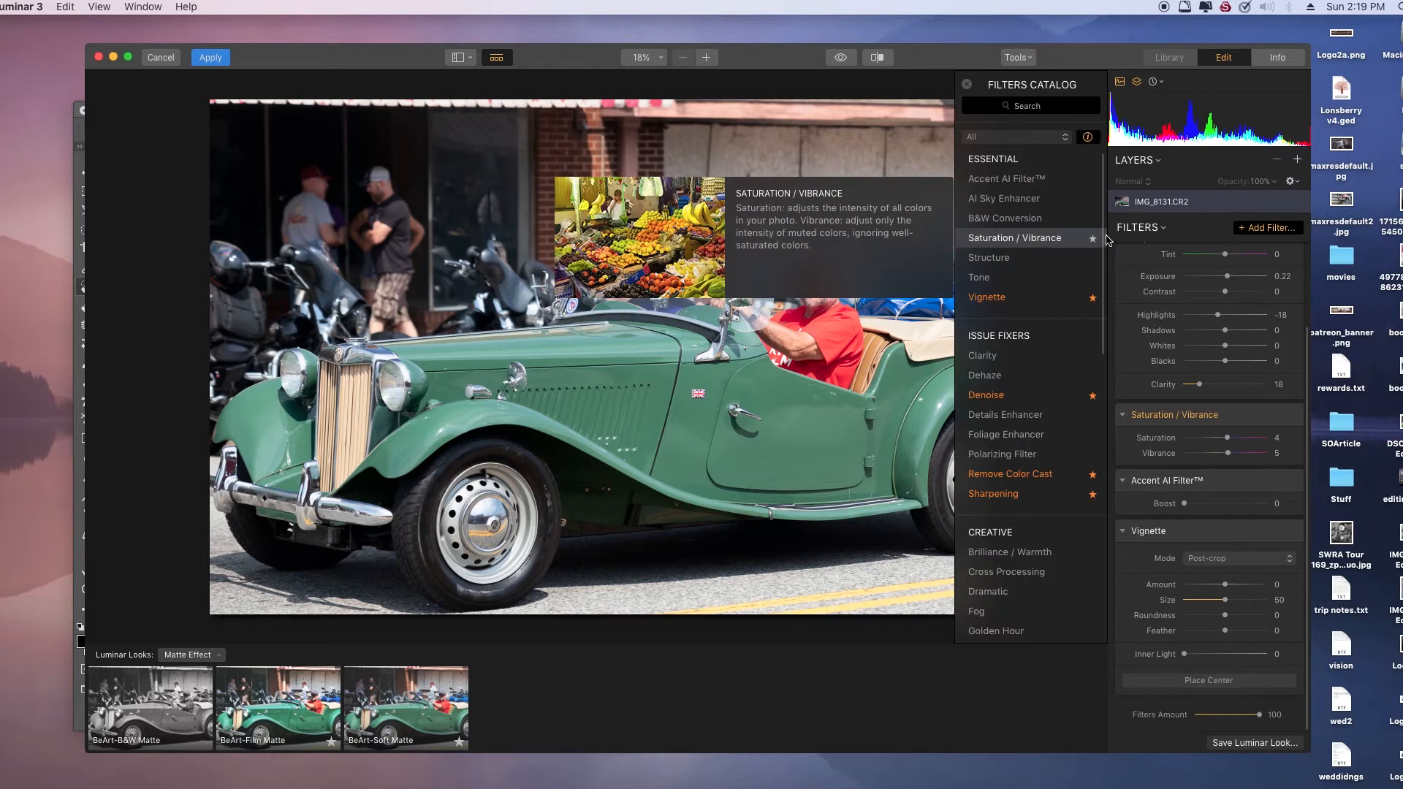
pyautogui.moveTo(1105, 241); pyautogui.dragTo(1118, 579)
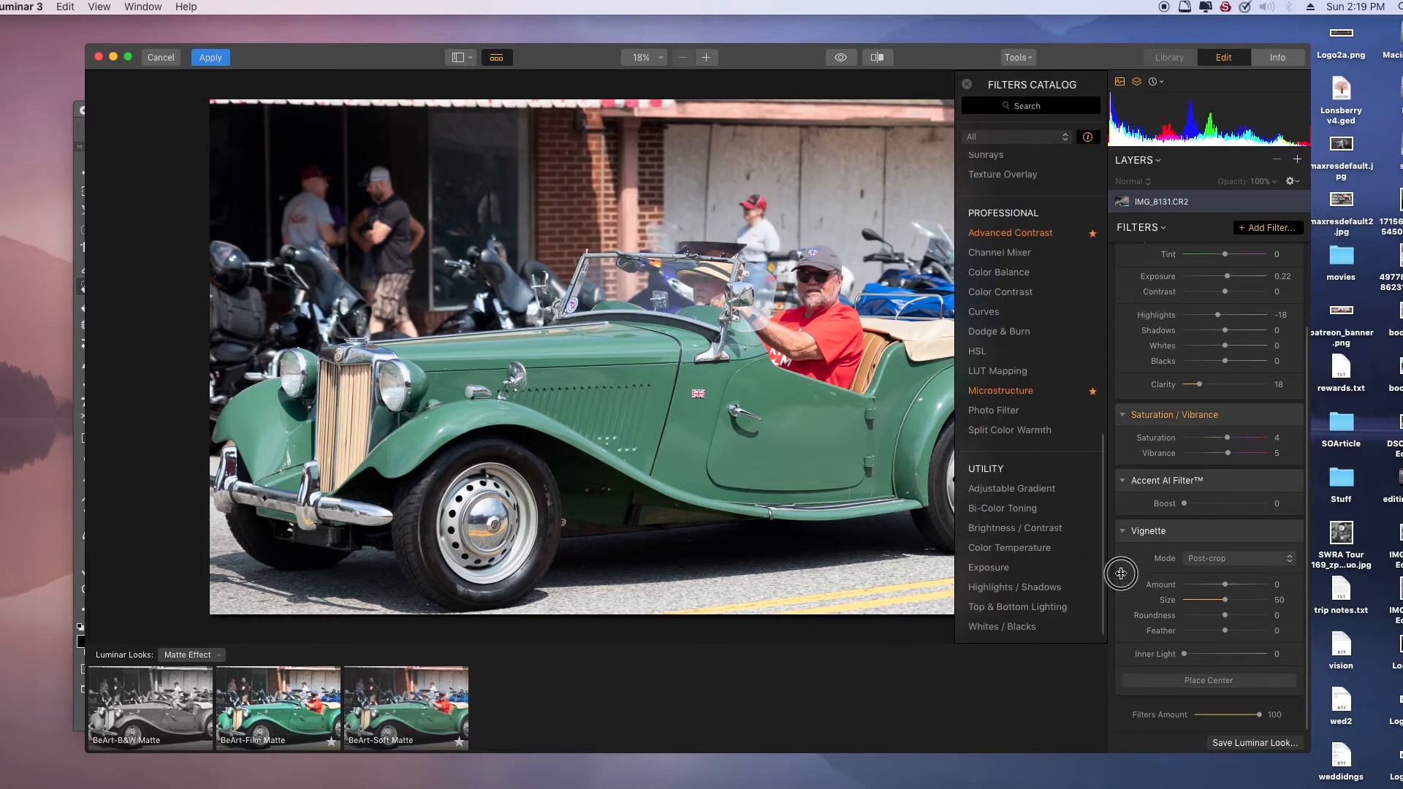
pyautogui.moveTo(1022, 611)
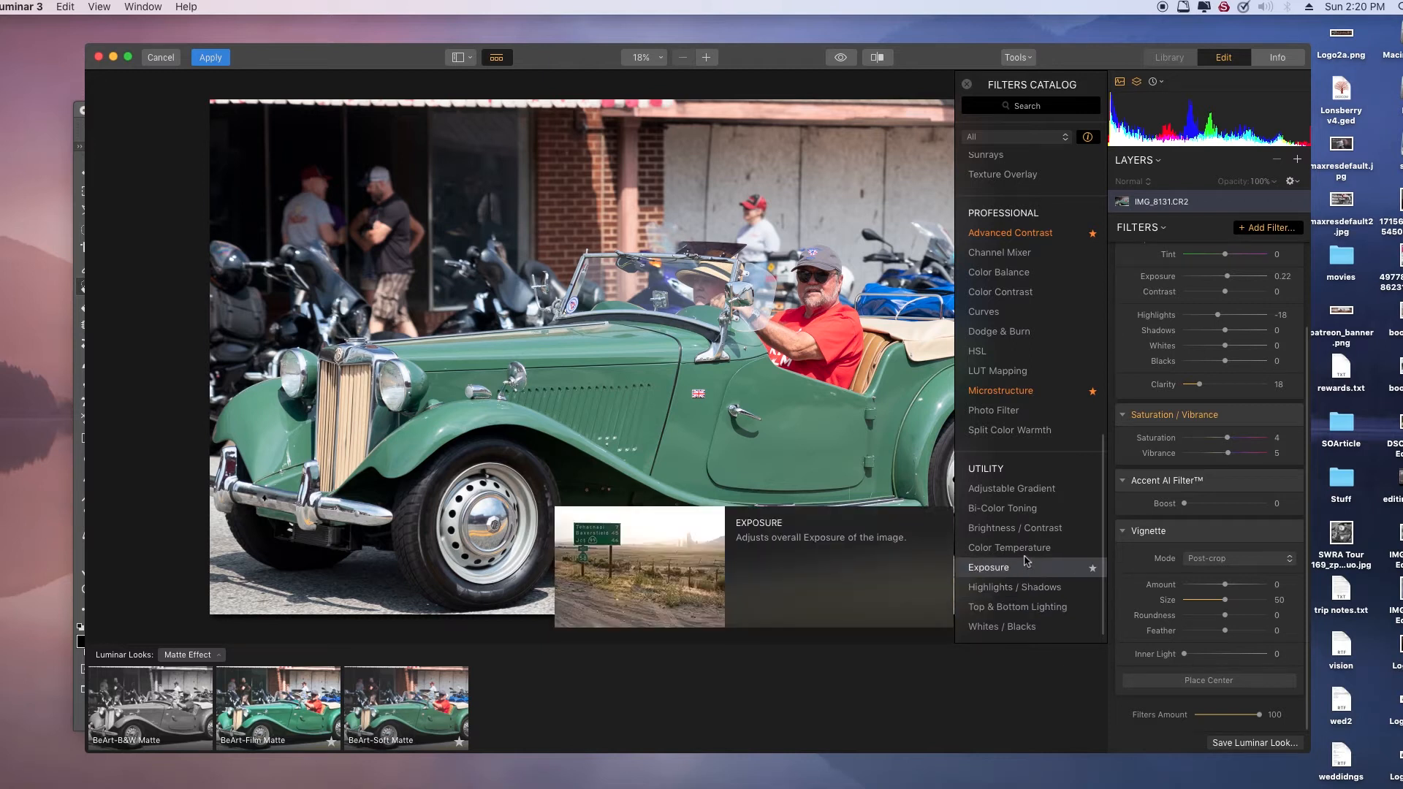
pyautogui.moveTo(1030, 529)
pyautogui.moveTo(1027, 495)
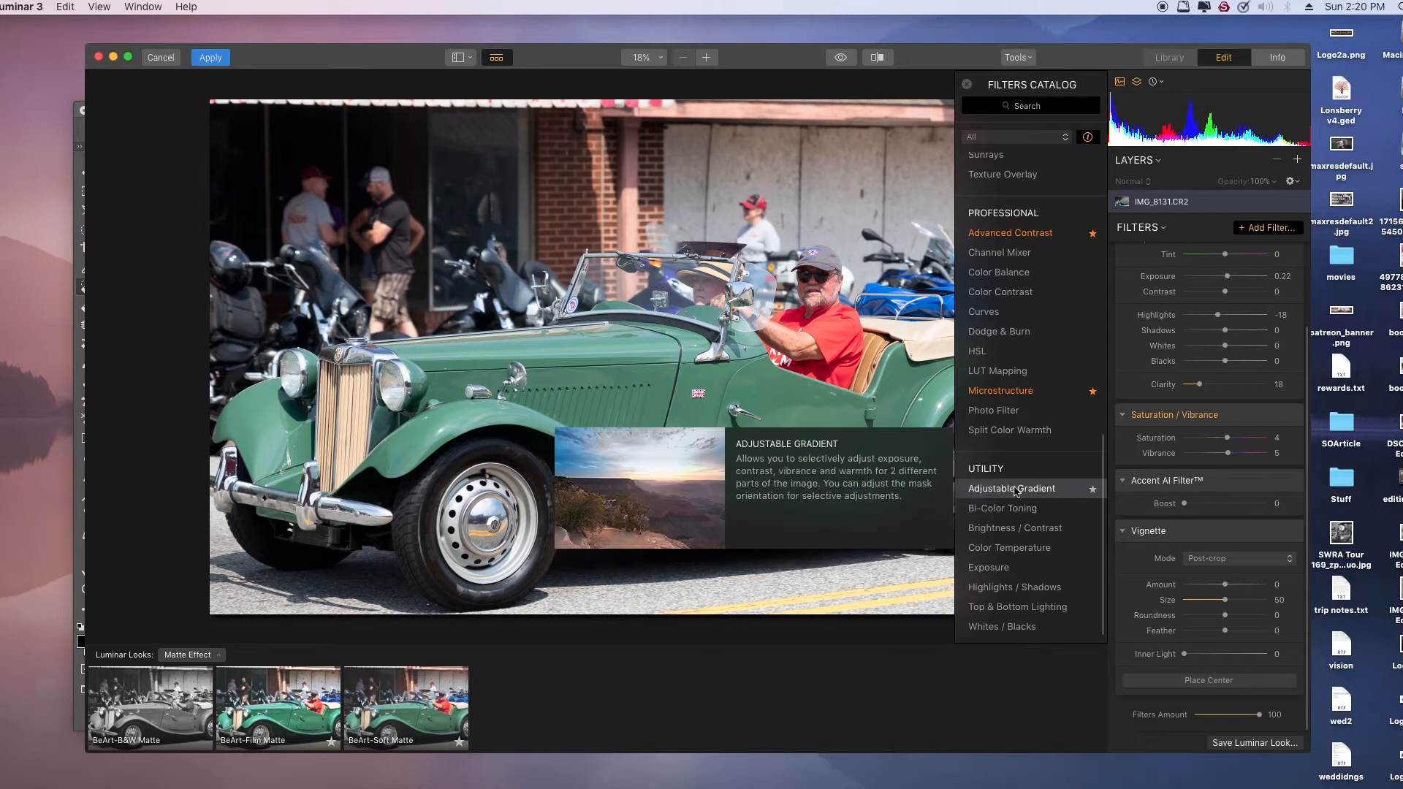
pyautogui.moveTo(1017, 437)
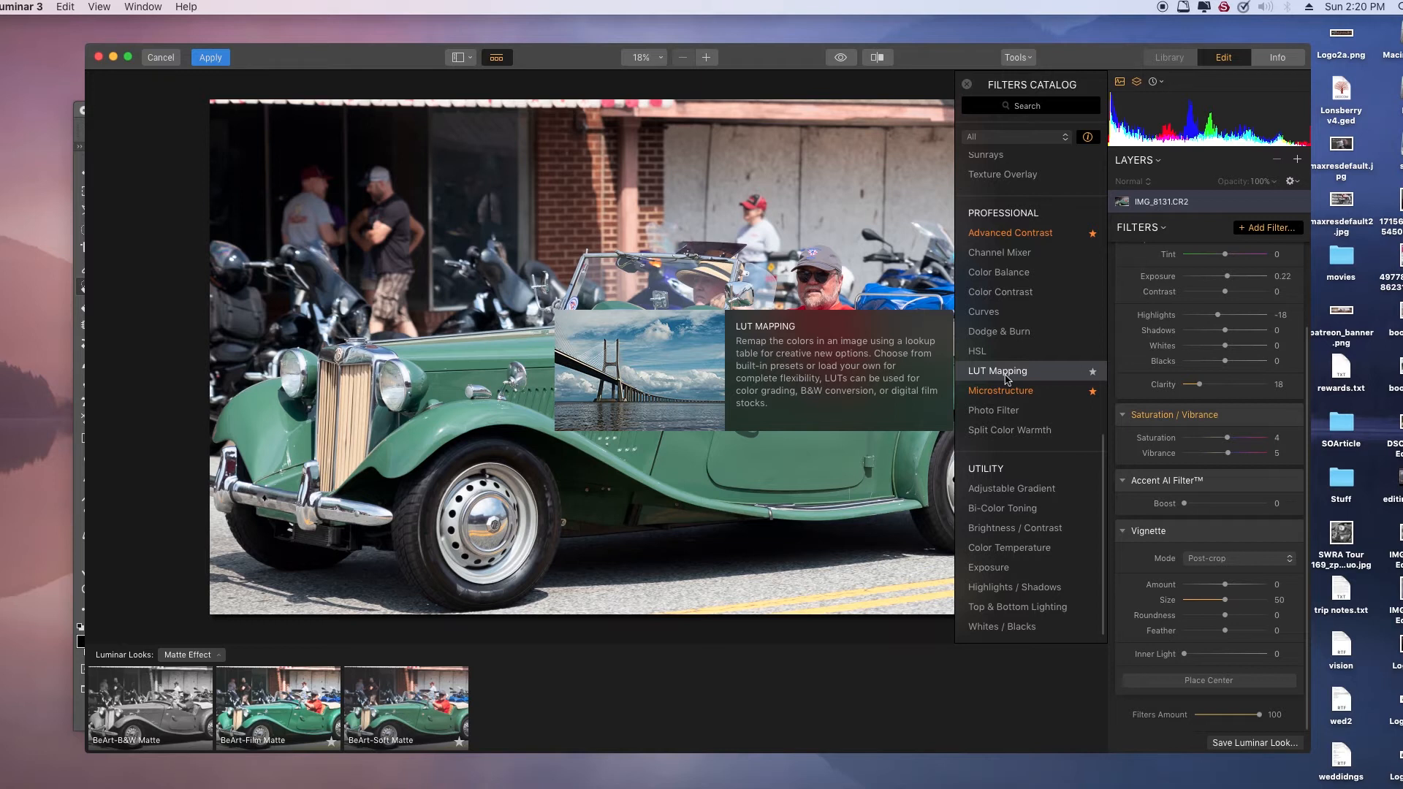
pyautogui.moveTo(1006, 342)
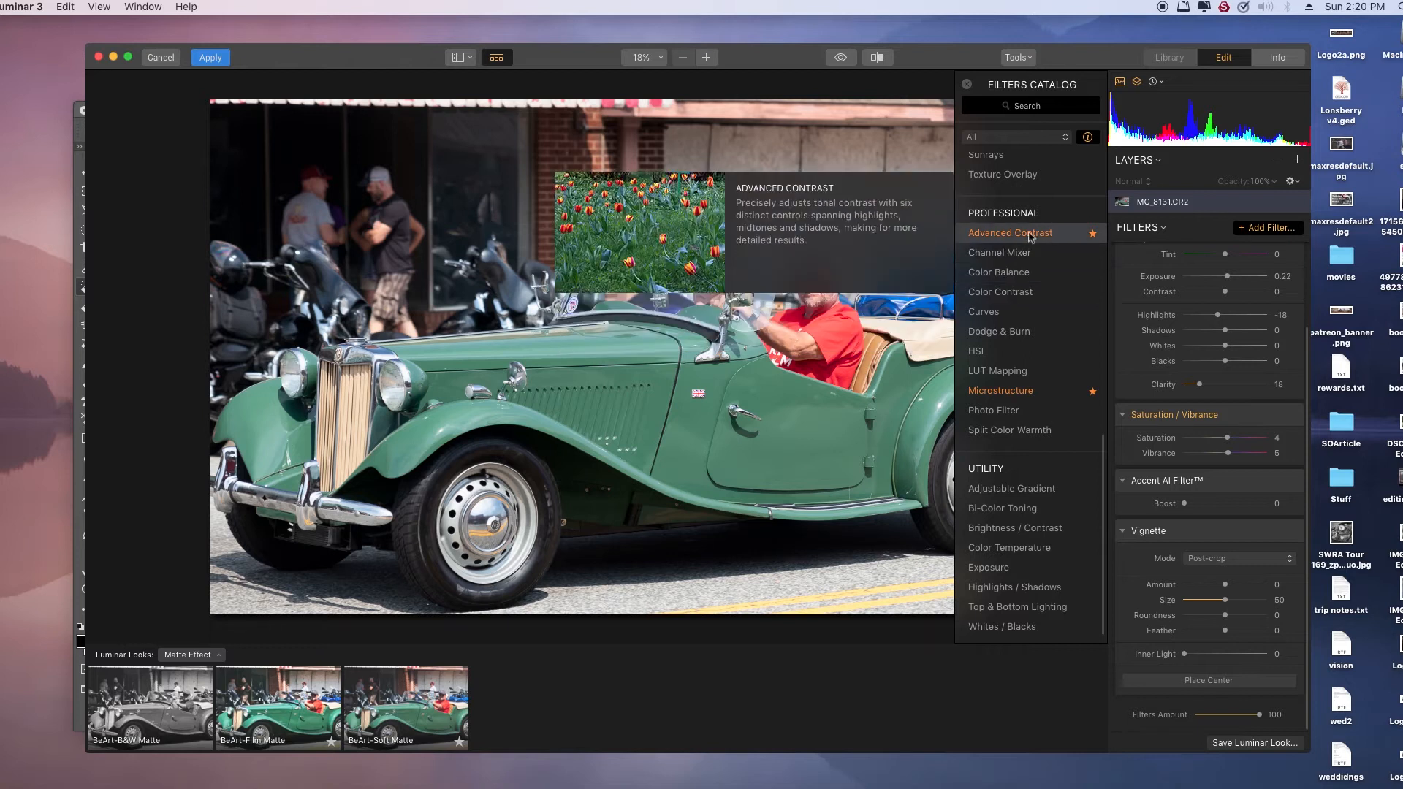
# Try the Sunrays filter with X 35, Y 77, Amount 0 and Sun Radius 27, remove it, and close the Filters Catalog
pyautogui.moveTo(1103, 498); pyautogui.dragTo(1104, 386)
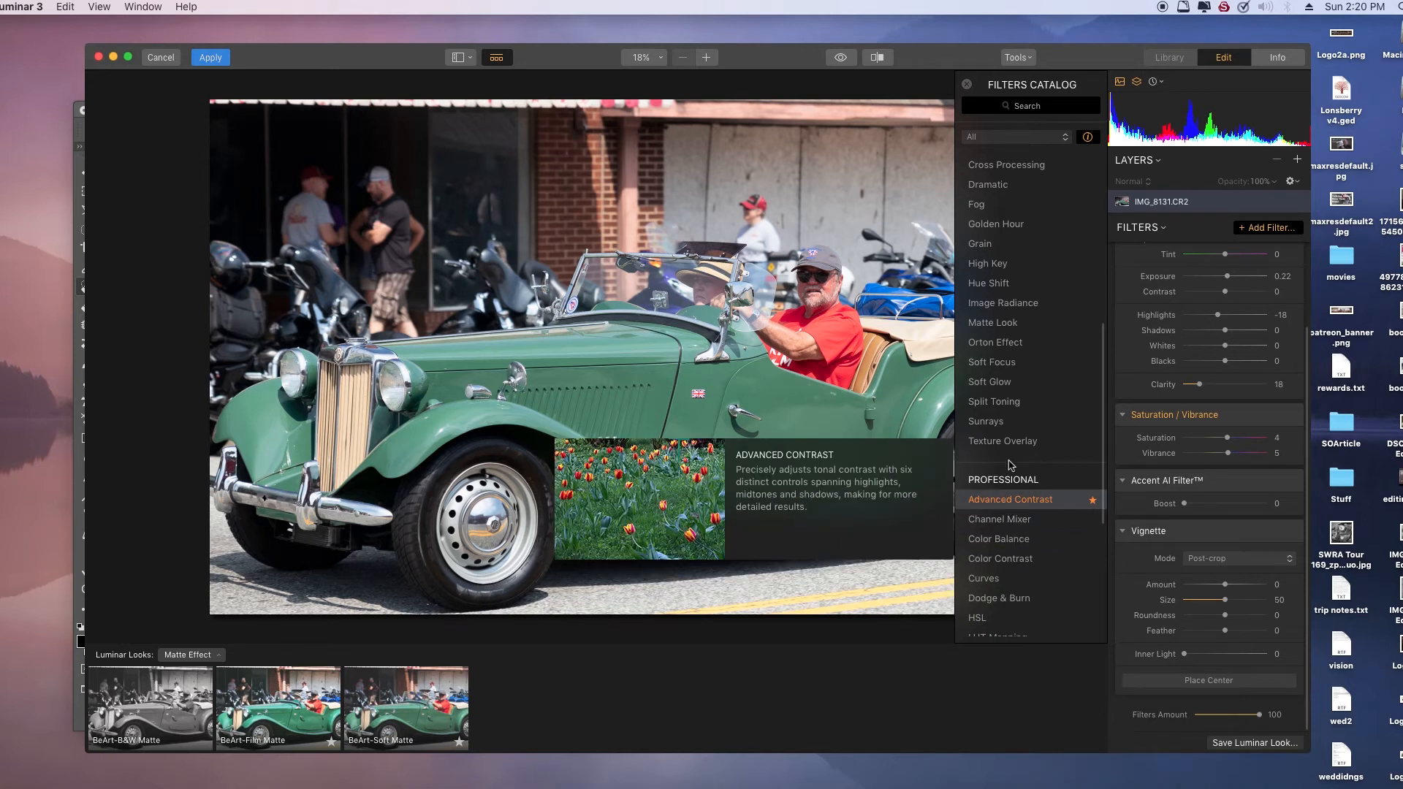
pyautogui.click(1002, 422)
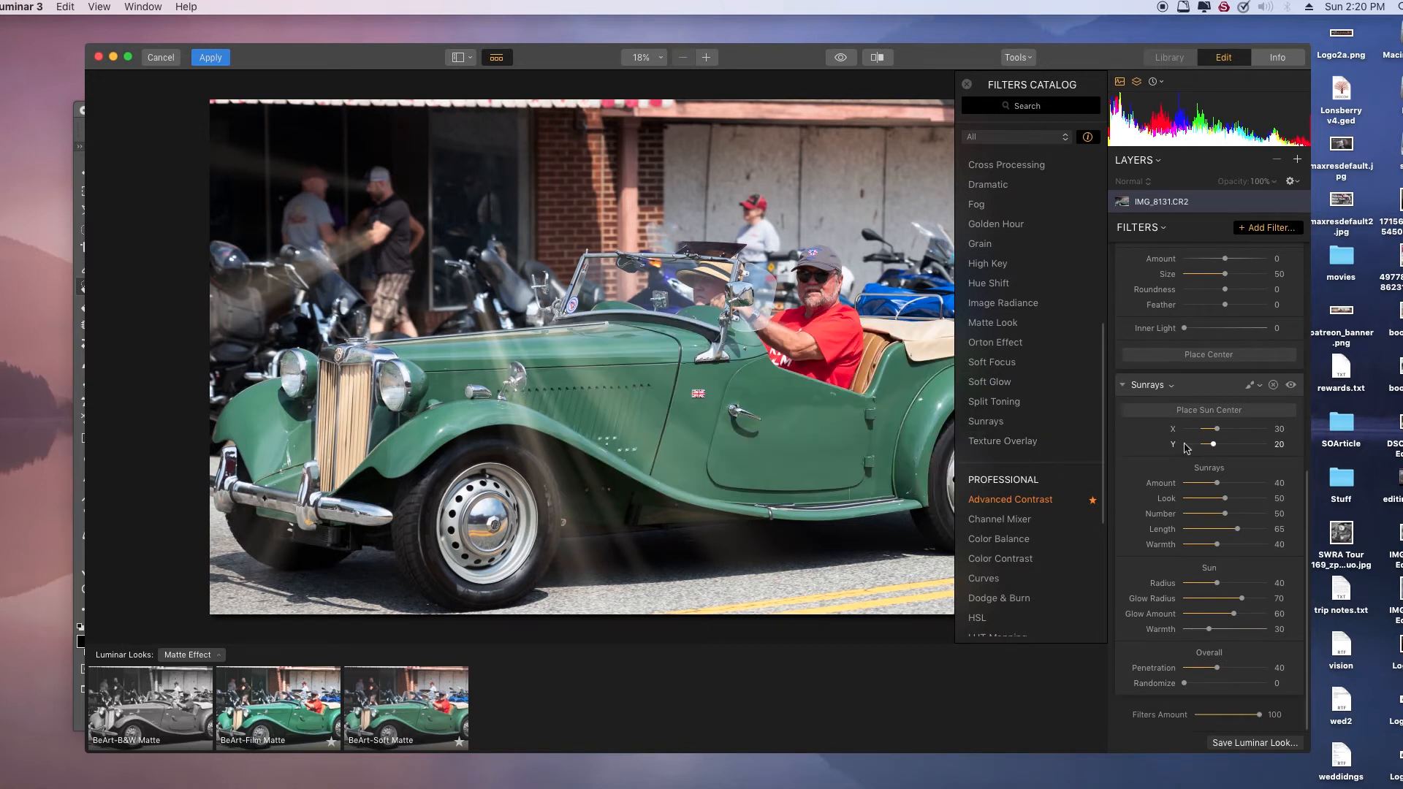
pyautogui.moveTo(1218, 431); pyautogui.dragTo(1240, 452)
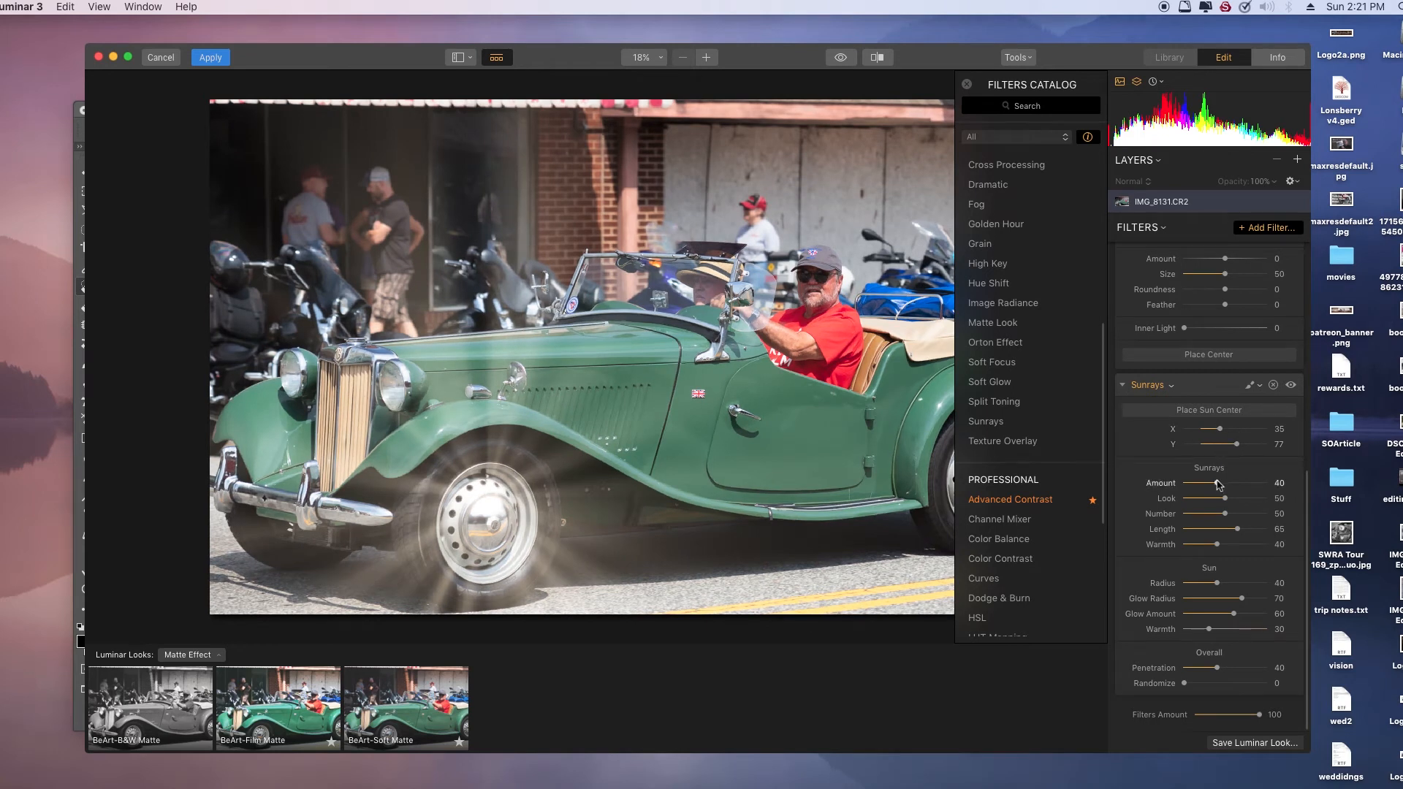
pyautogui.moveTo(1217, 484); pyautogui.dragTo(1177, 493)
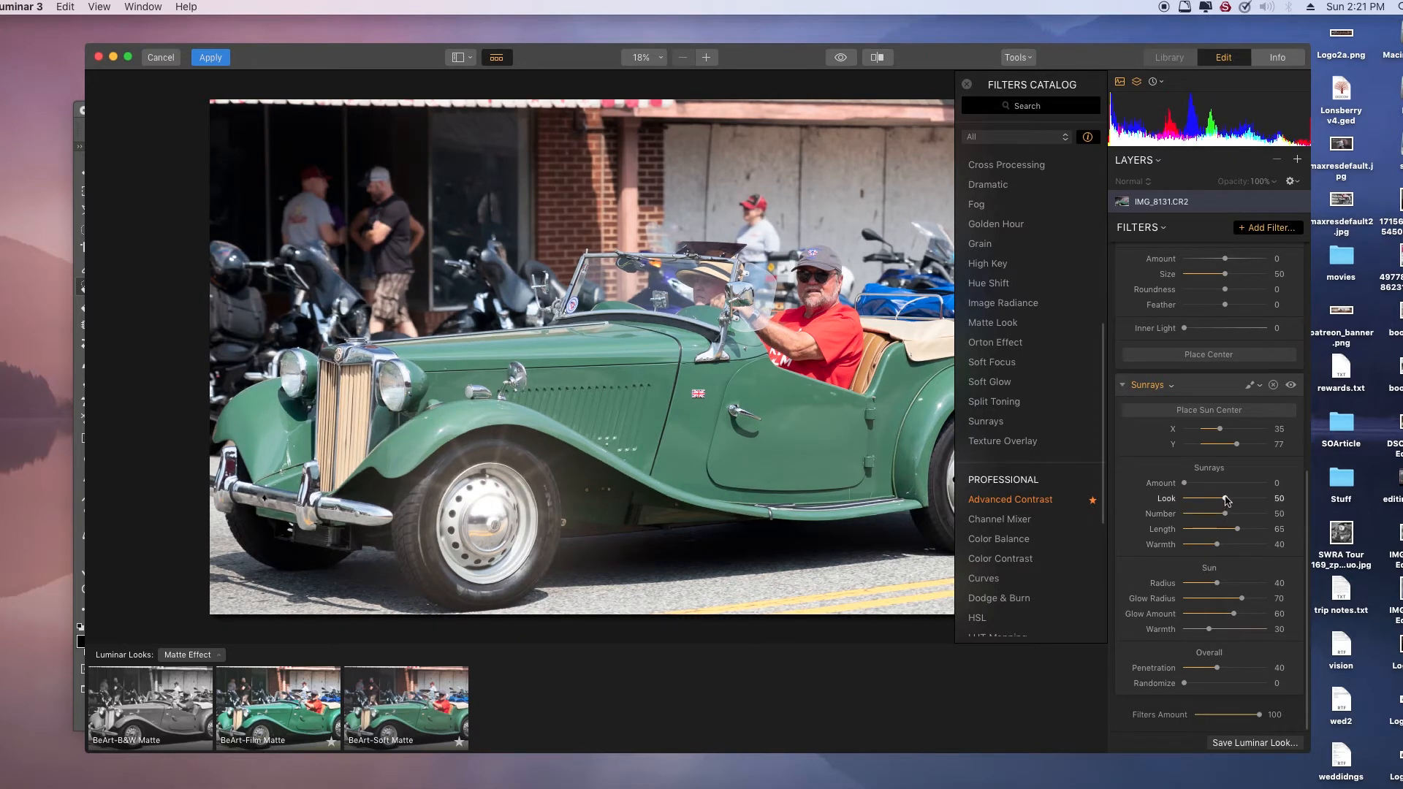
pyautogui.moveTo(1218, 584); pyautogui.dragTo(1206, 583)
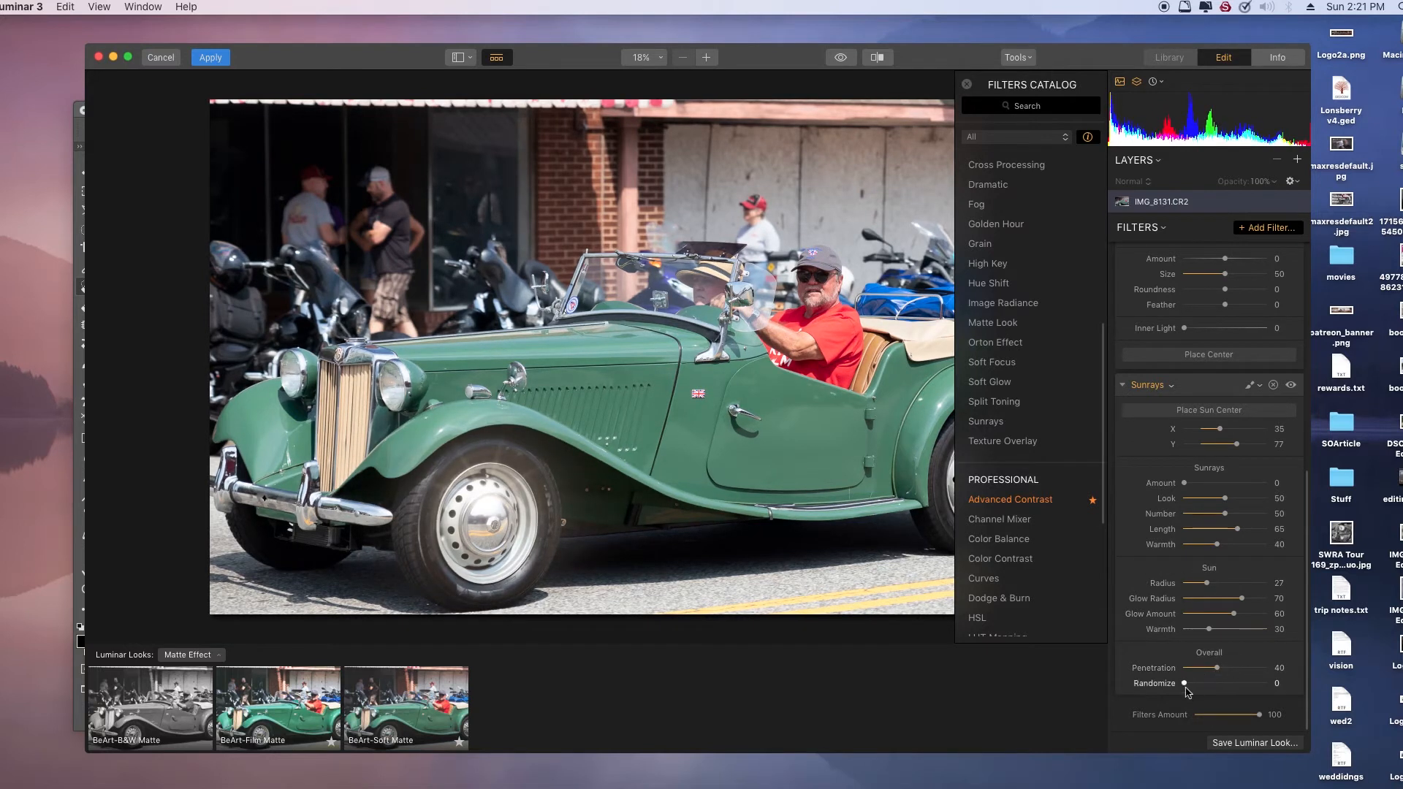
pyautogui.moveTo(1184, 683); pyautogui.dragTo(1215, 685)
pyautogui.click(1273, 384)
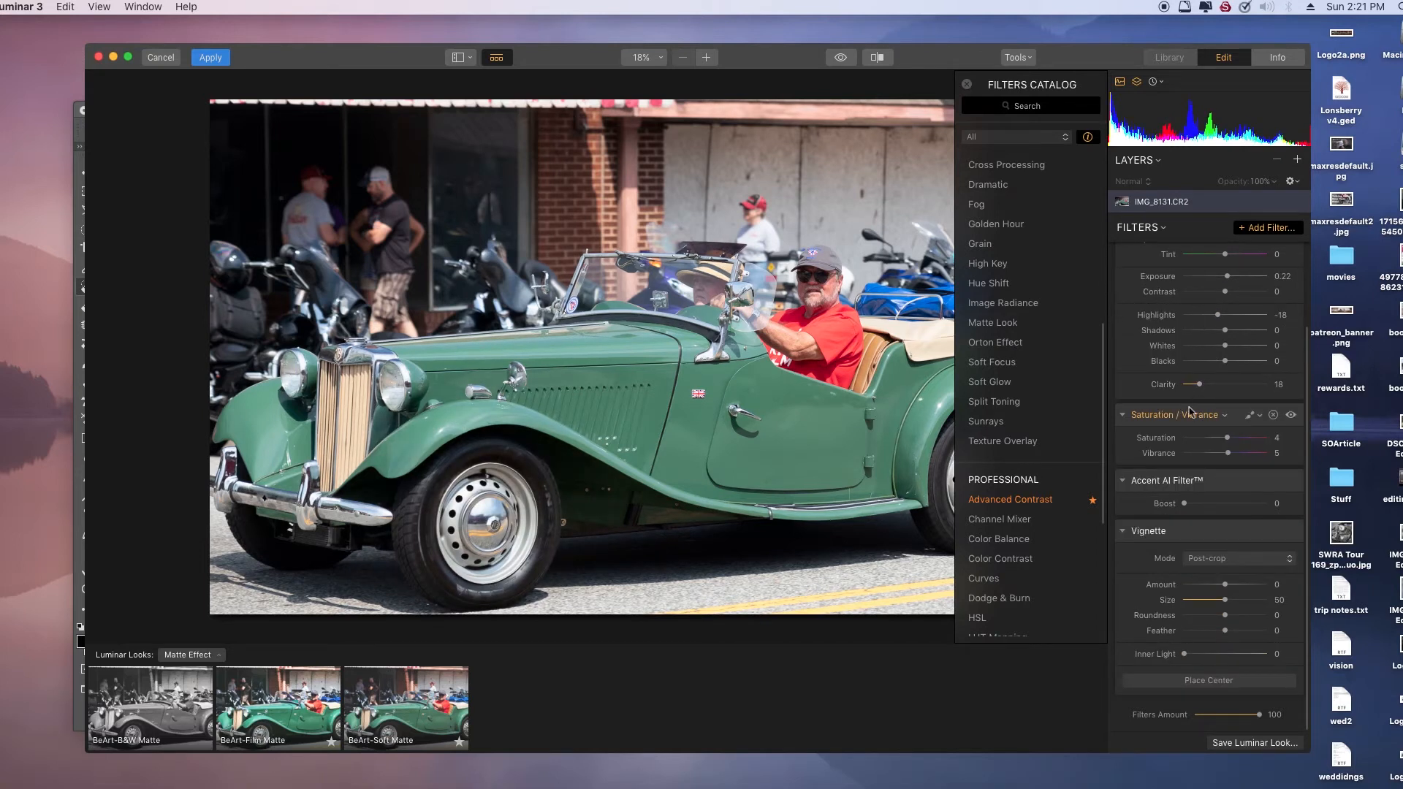
pyautogui.click(1267, 230)
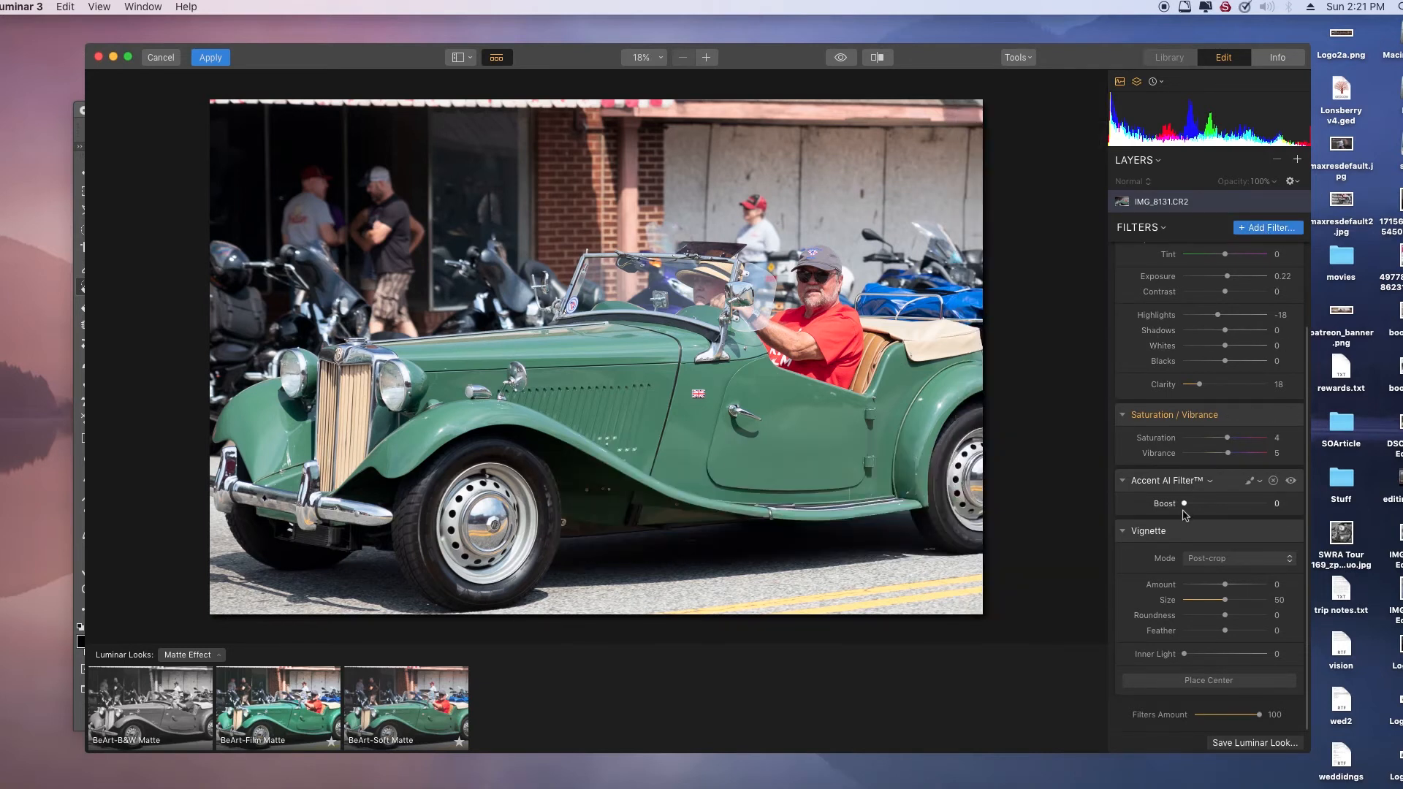
# Try the Accent AI Filter's Boost on the photo, and remove the filter from the stack
pyautogui.moveTo(1184, 505)
pyautogui.mouseDown()
pyautogui.moveTo(1240, 504)
pyautogui.moveTo(1187, 509)
pyautogui.mouseUp()
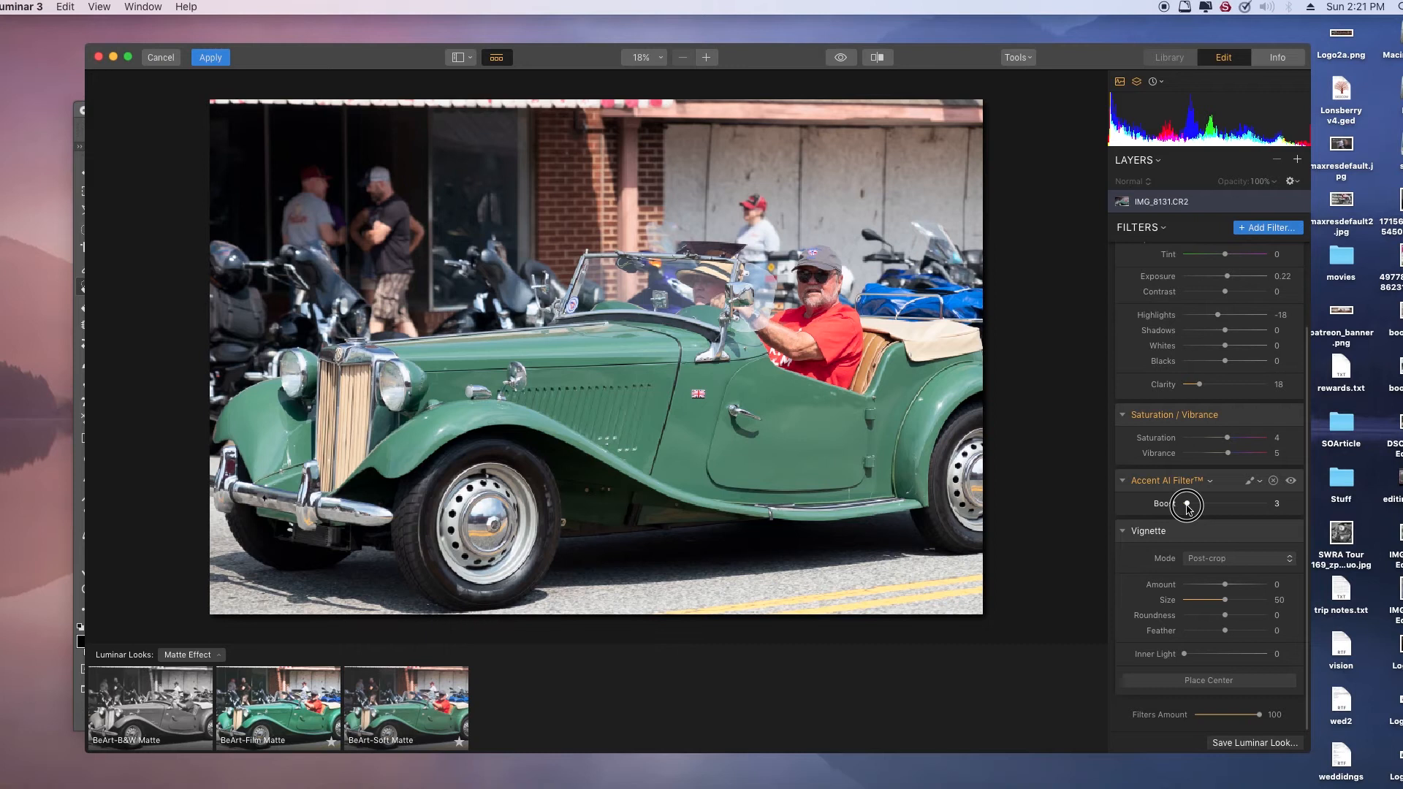
pyautogui.moveTo(1187, 508); pyautogui.dragTo(1216, 513)
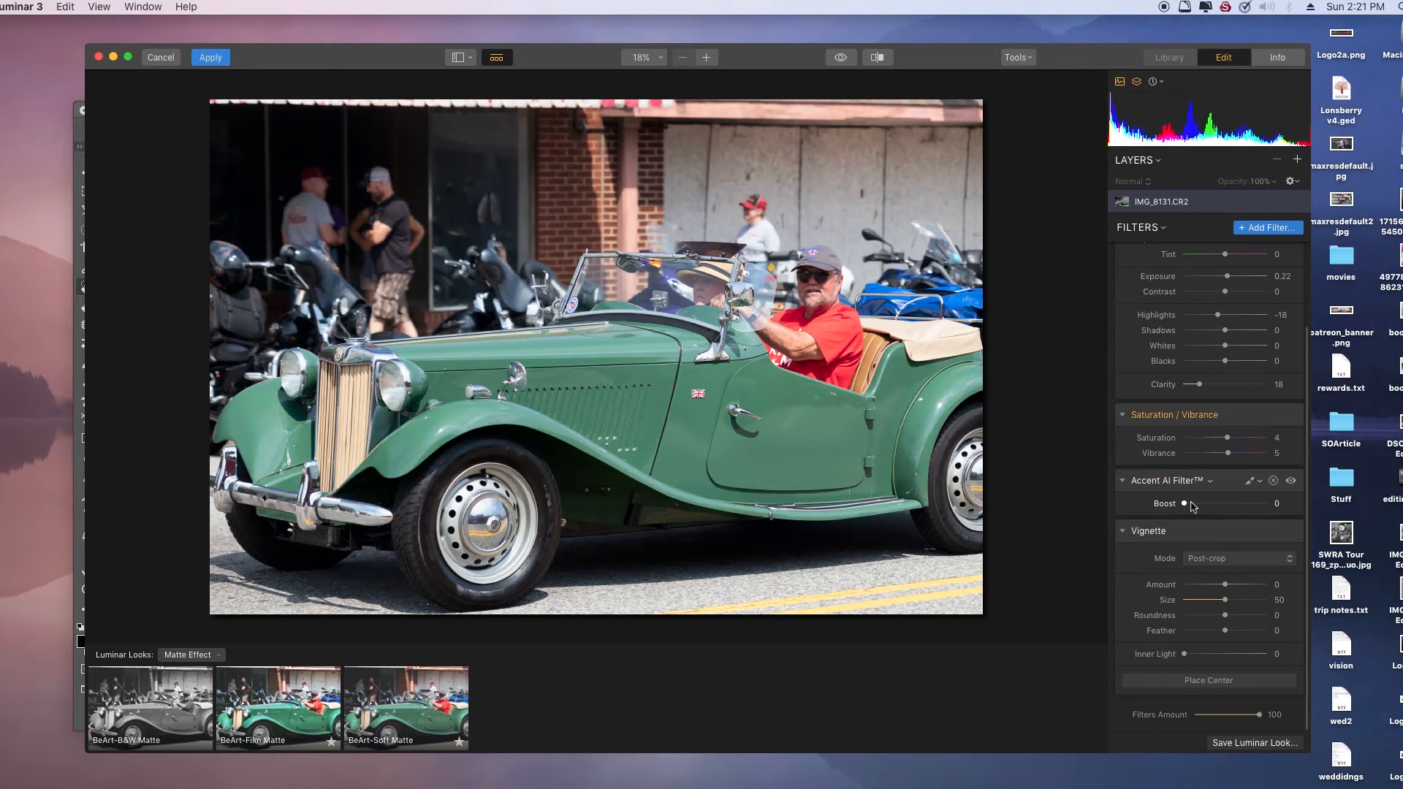
pyautogui.click(1273, 480)
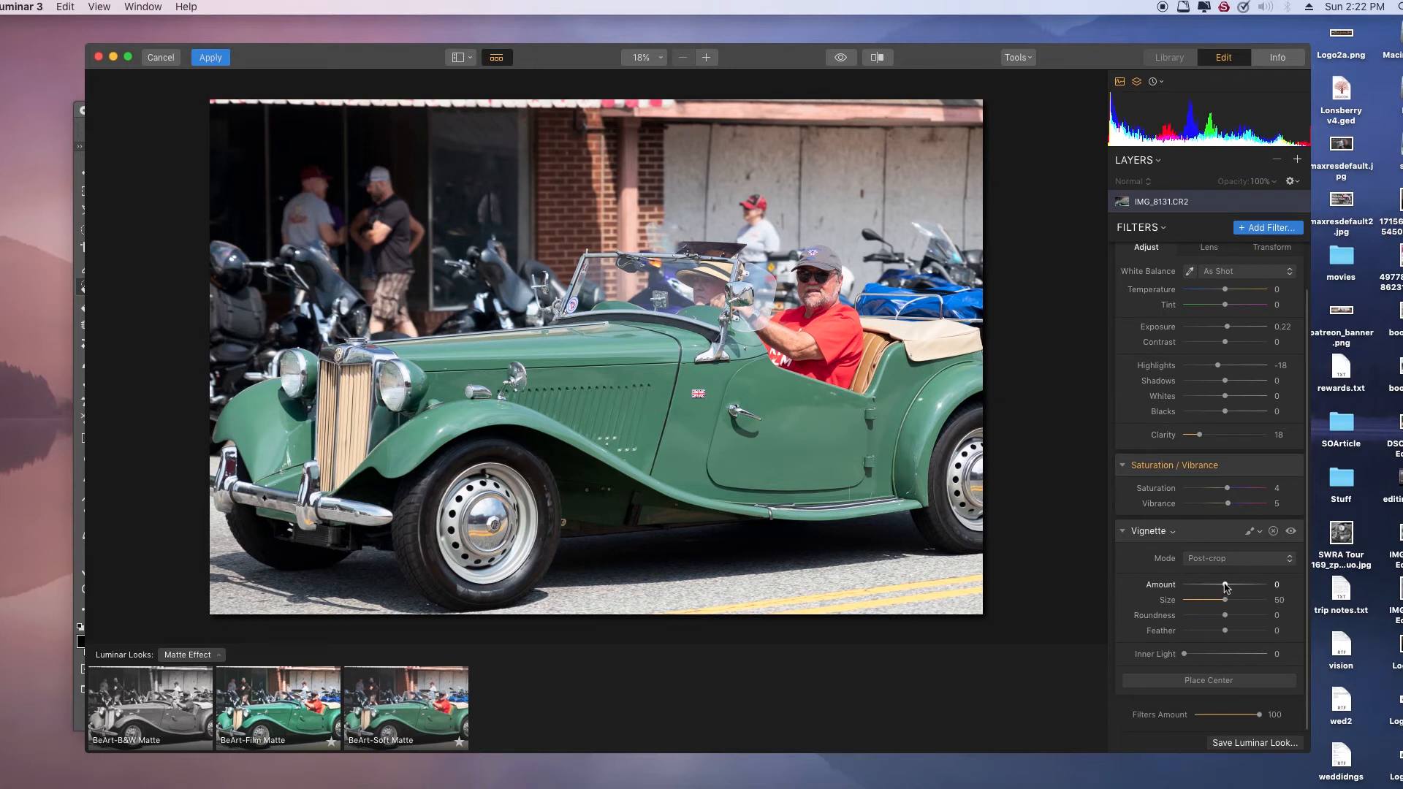
# Set the Vignette filter's Amount to -31 and Inner Light to 12
pyautogui.moveTo(1225, 586); pyautogui.dragTo(1211, 598)
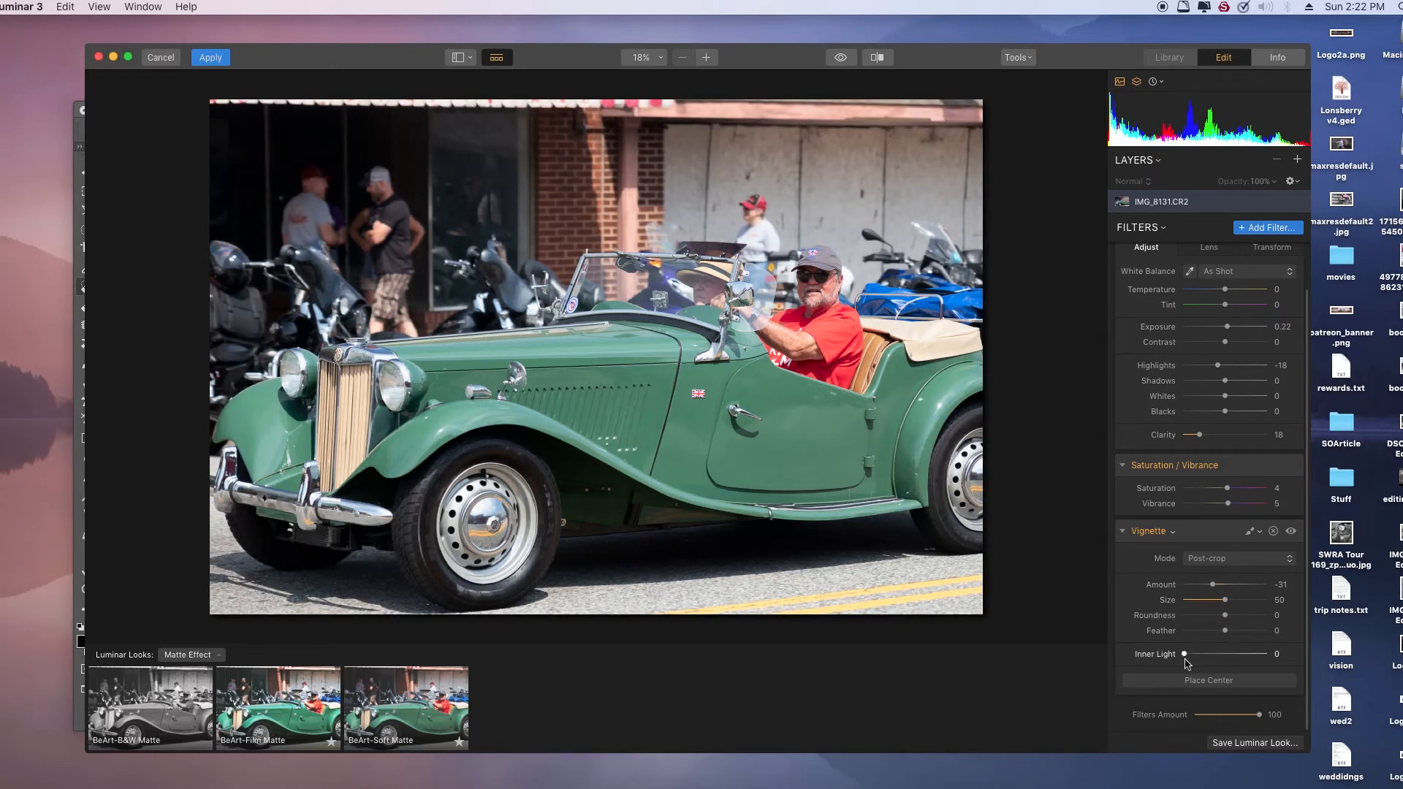
pyautogui.moveTo(1185, 656); pyautogui.dragTo(1195, 655)
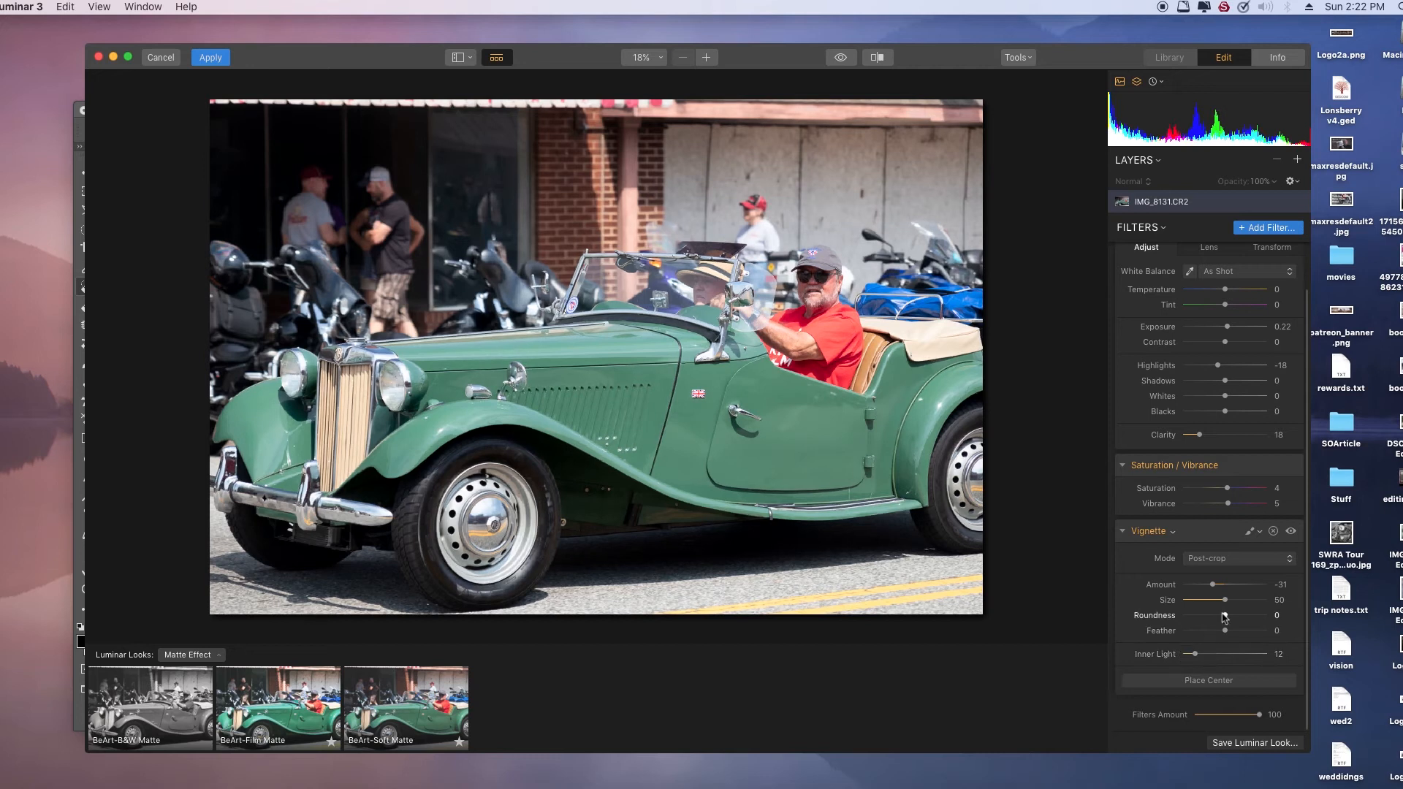
# Remove the Vignette filter from the stack and apply the remaining Luminar edits, returning to the photo in Photoshop
pyautogui.click(1273, 531)
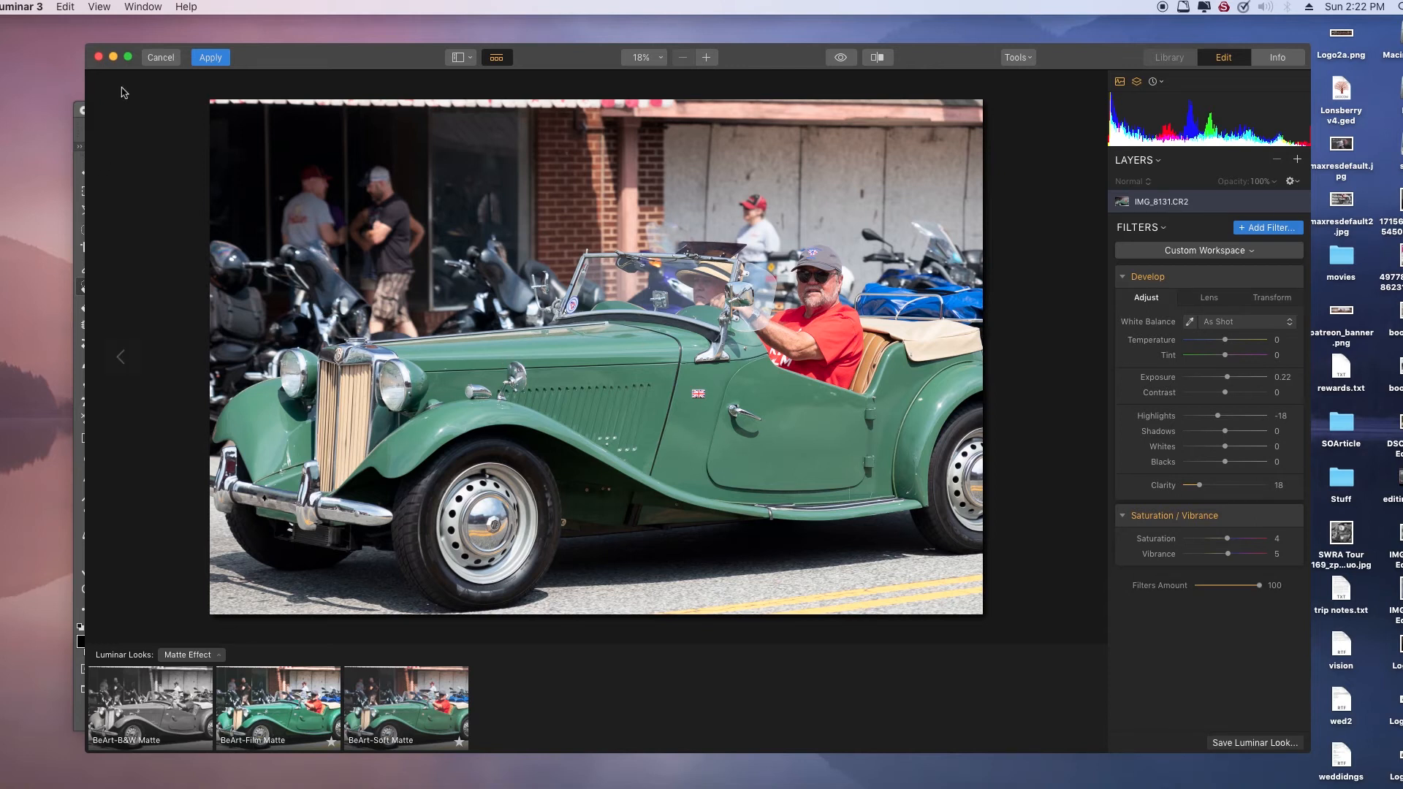
pyautogui.click(211, 57)
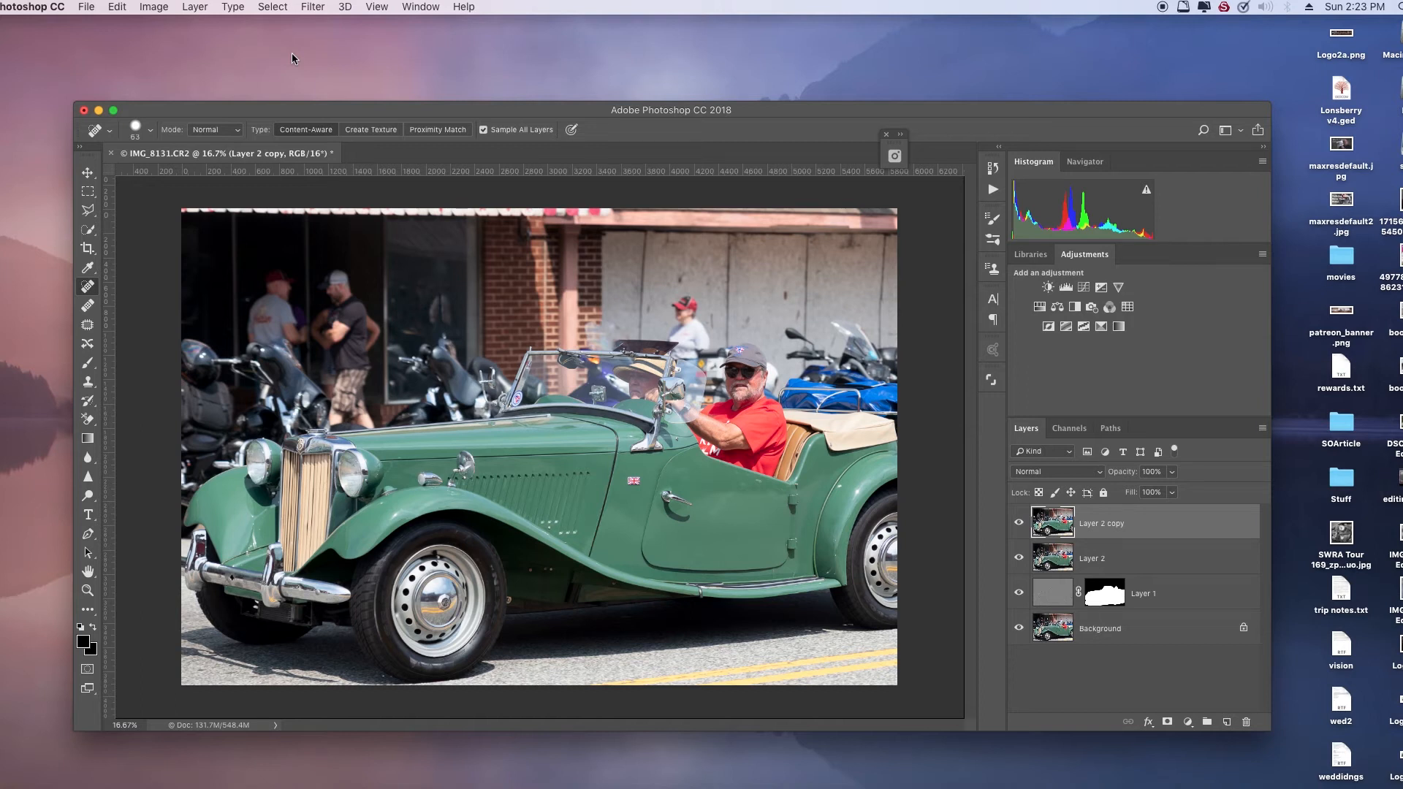
pyautogui.moveTo(979, 116); pyautogui.dragTo(915, 89)
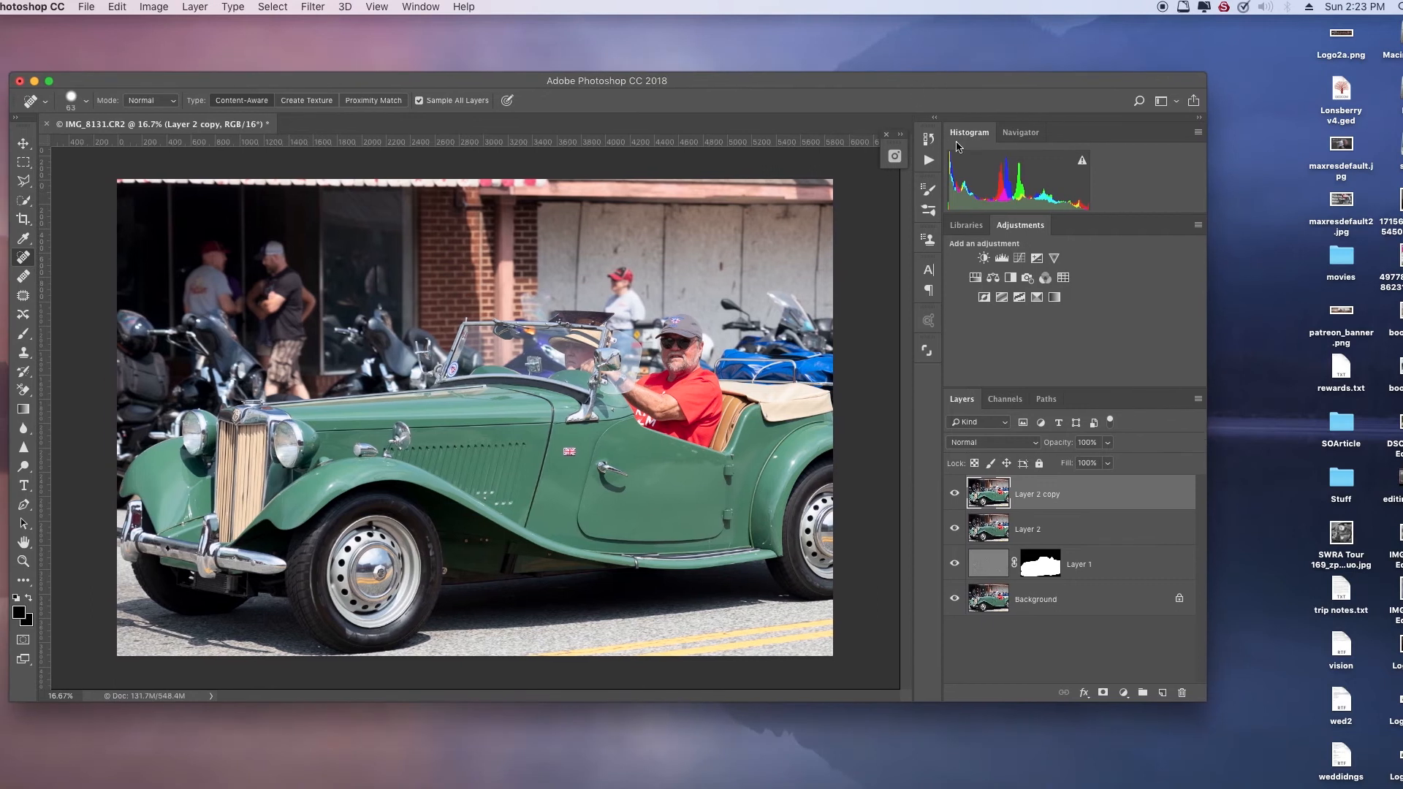
# Hide Layer 2 and Layer 1, and toggle Layer 2 copy's visibility to compare the edited photo with the original Background
pyautogui.click(954, 529)
pyautogui.click(954, 564)
pyautogui.click(954, 495)
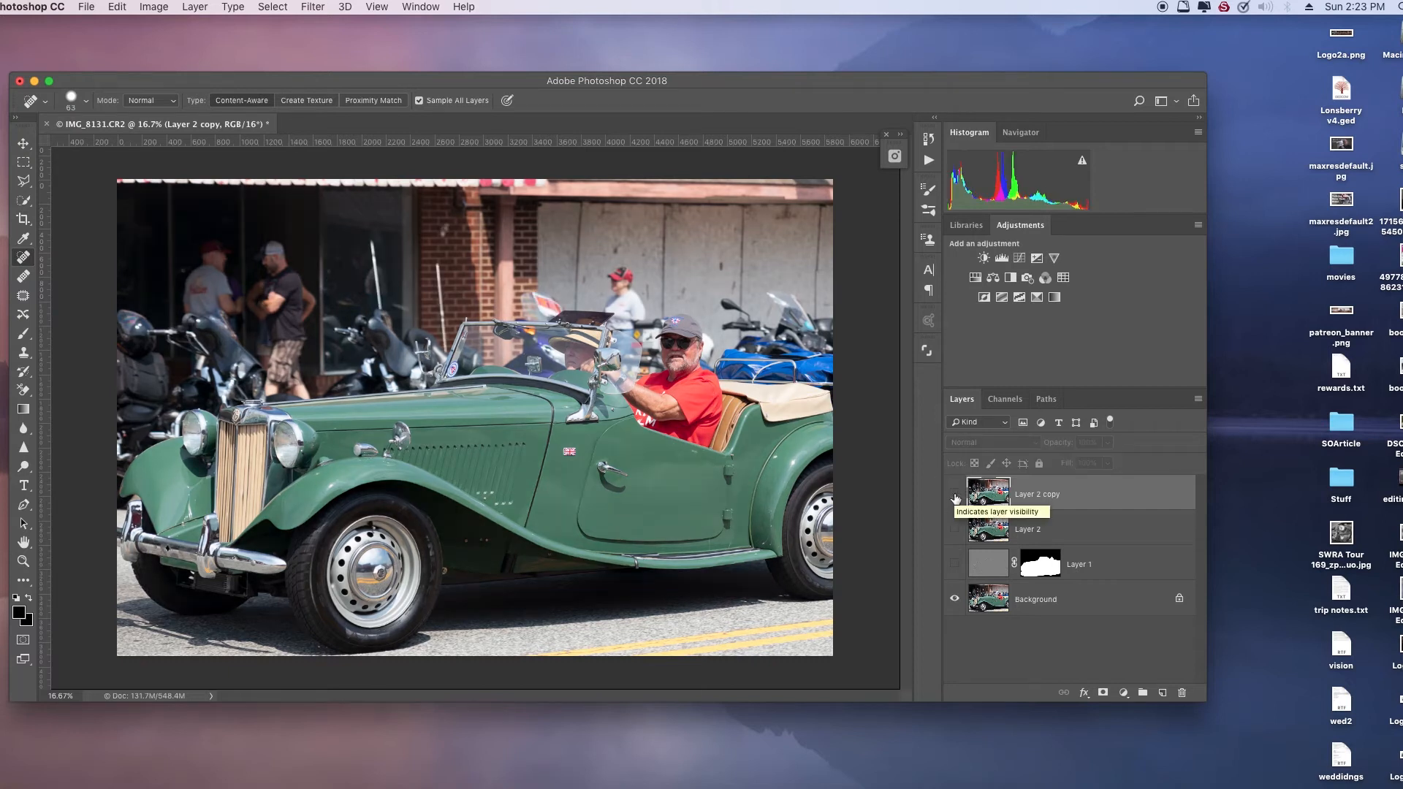
pyautogui.click(954, 497)
pyautogui.click(954, 496)
pyautogui.click(954, 496)
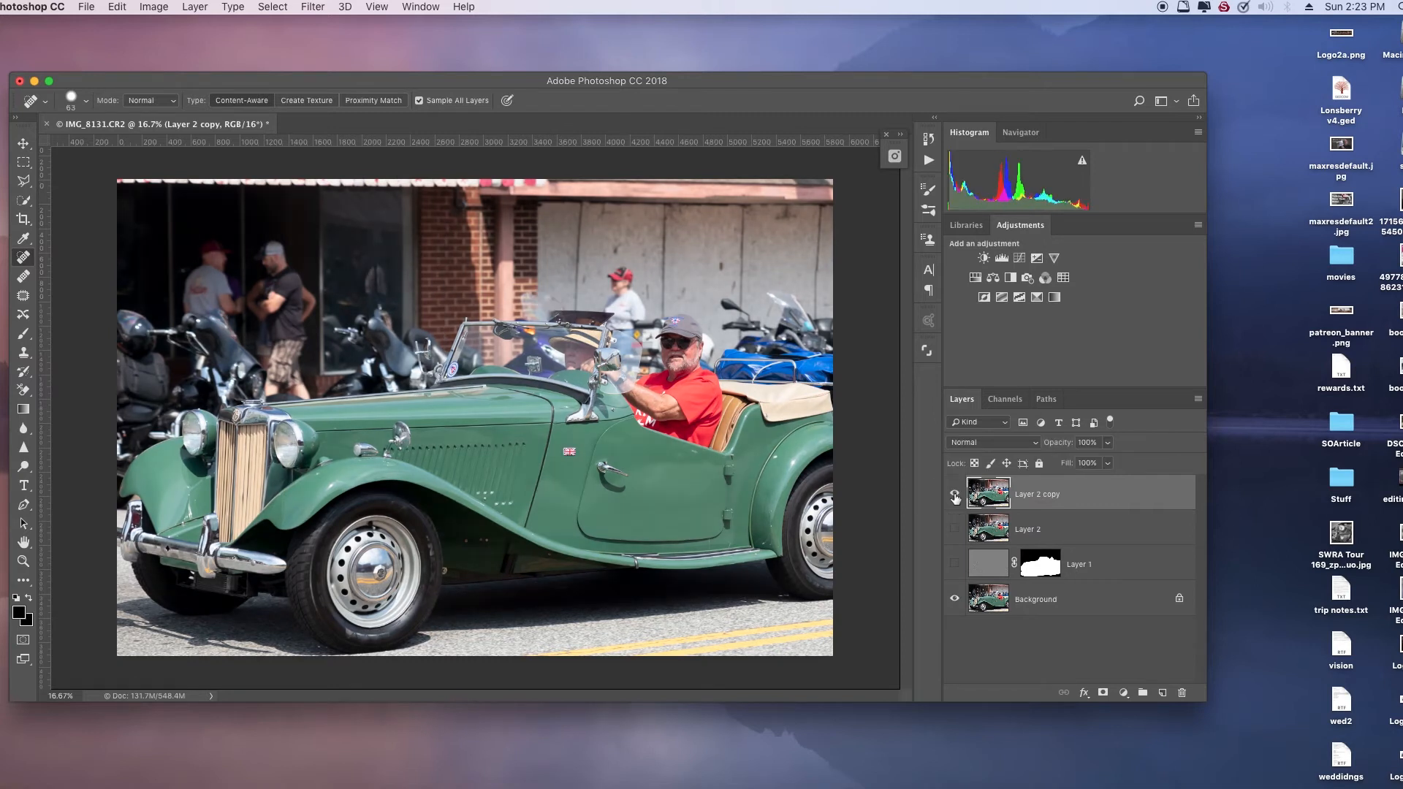
pyautogui.click(954, 496)
pyautogui.click(954, 496)
pyautogui.click(954, 496)
pyautogui.click(954, 497)
pyautogui.click(954, 497)
pyautogui.click(954, 497)
pyautogui.click(954, 497)
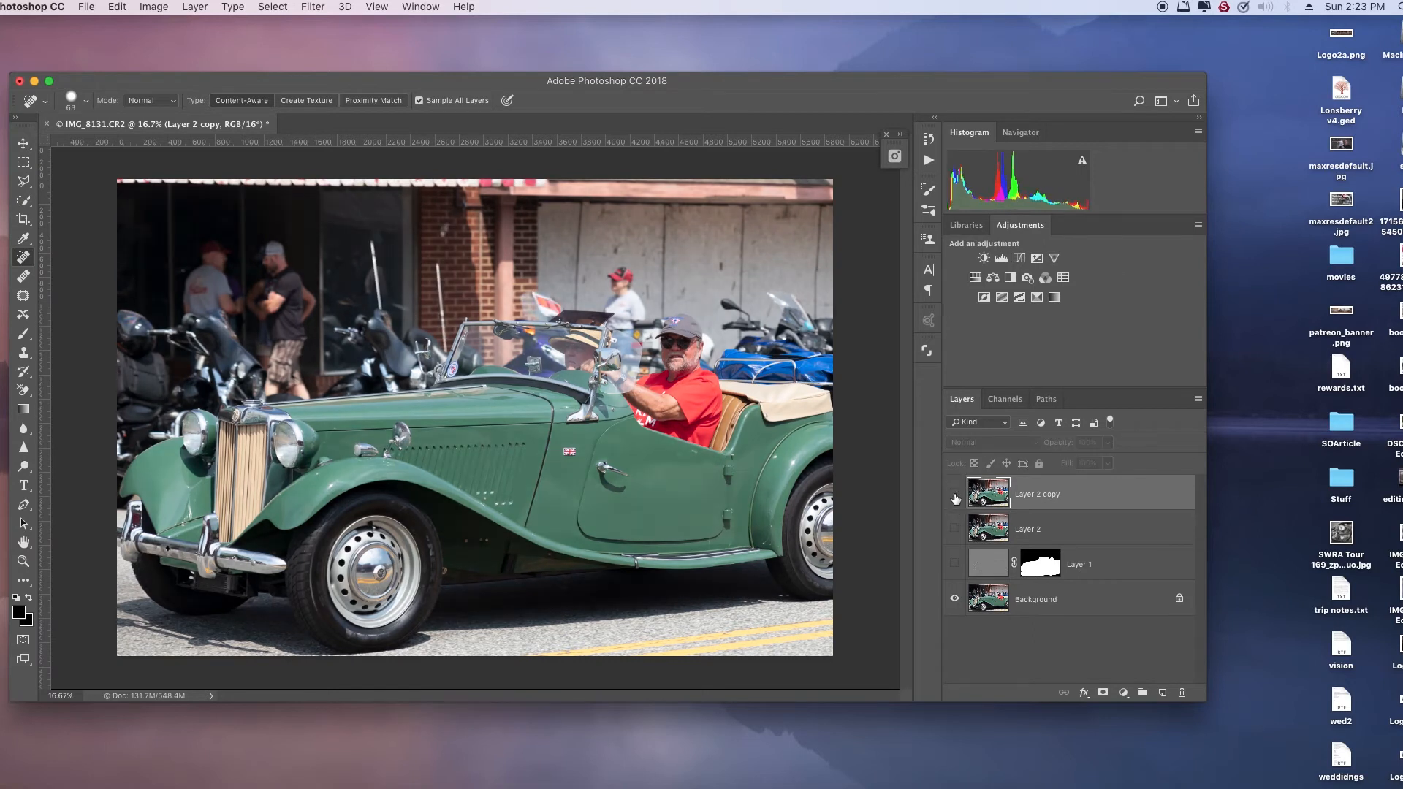
pyautogui.click(954, 497)
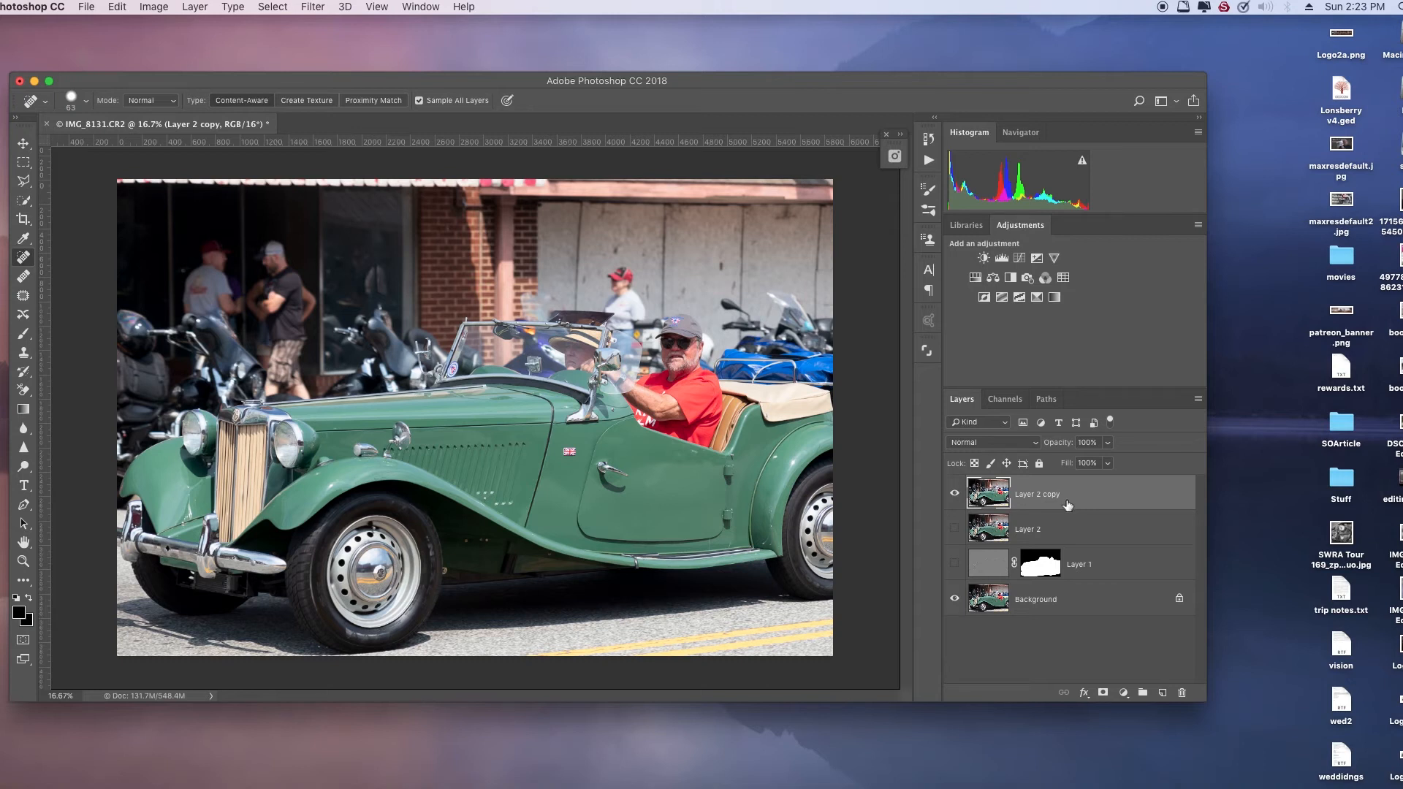
# Duplicate Layer 2 copy and start the Nik Collection's Dfine 2 noise reduction on the duplicate
pyautogui.press('super+j')
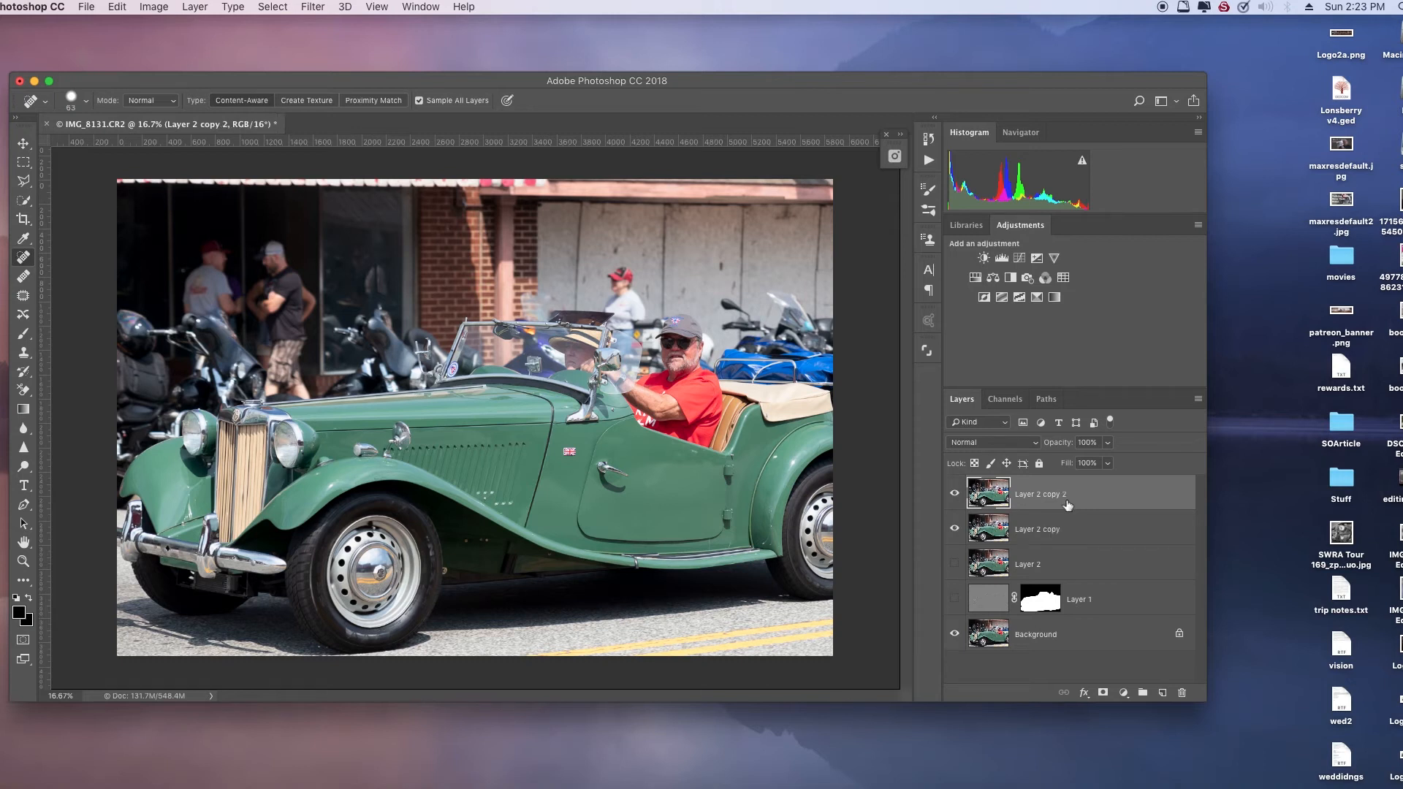
pyautogui.click(314, 7)
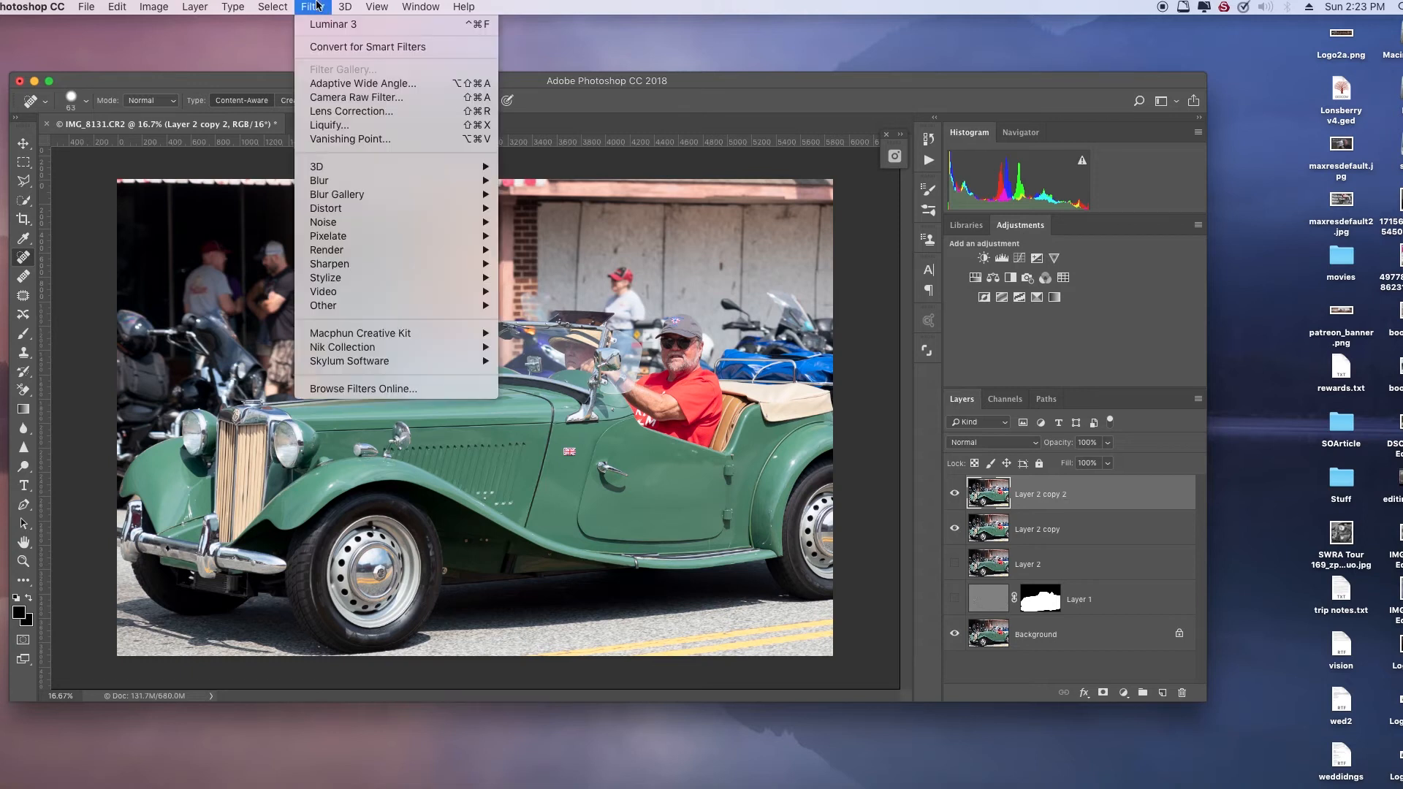
pyautogui.moveTo(421, 353)
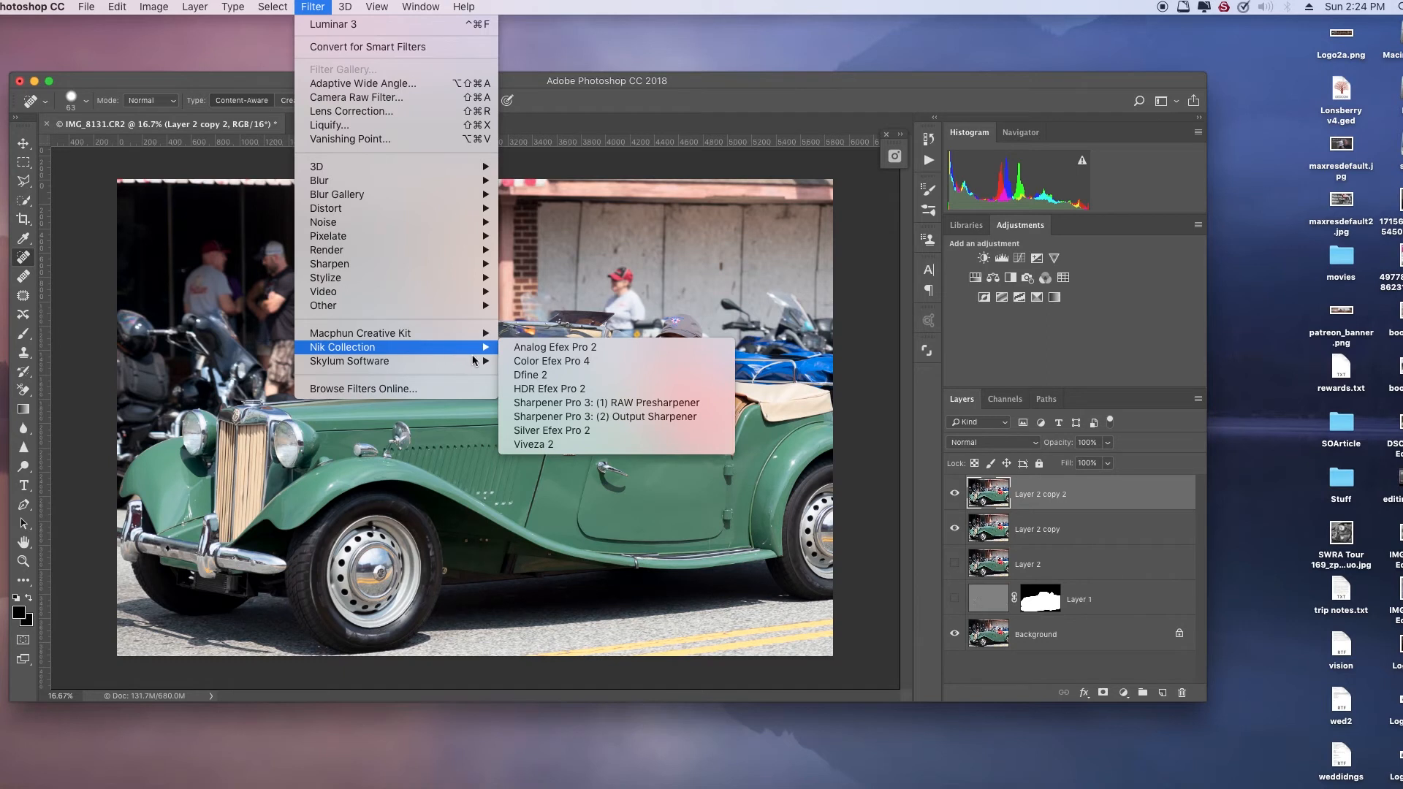
pyautogui.click(550, 379)
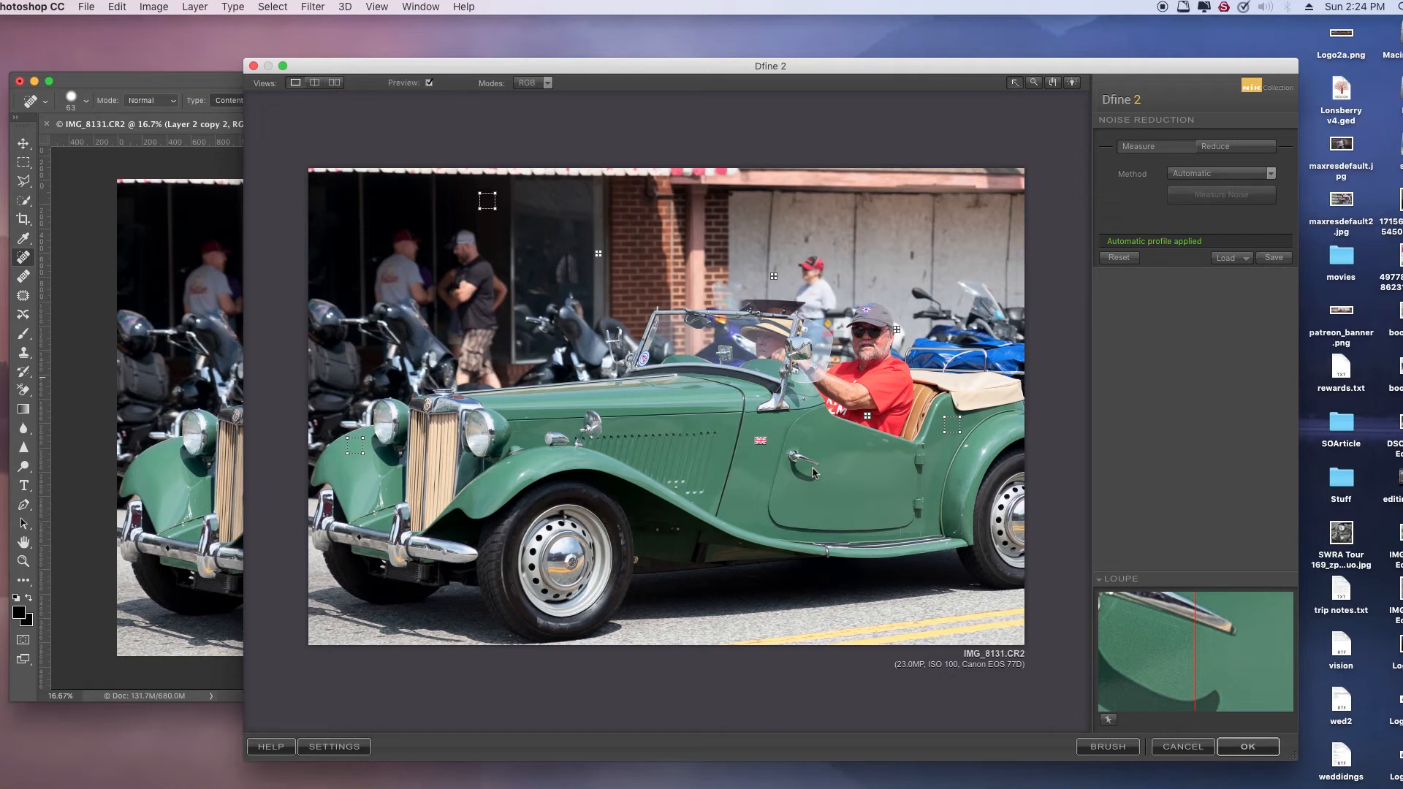
# Reduce the noise with Contrast Noise at 80% and Color Noise at 87%, and apply the Dfine 2 result
pyautogui.click(1214, 150)
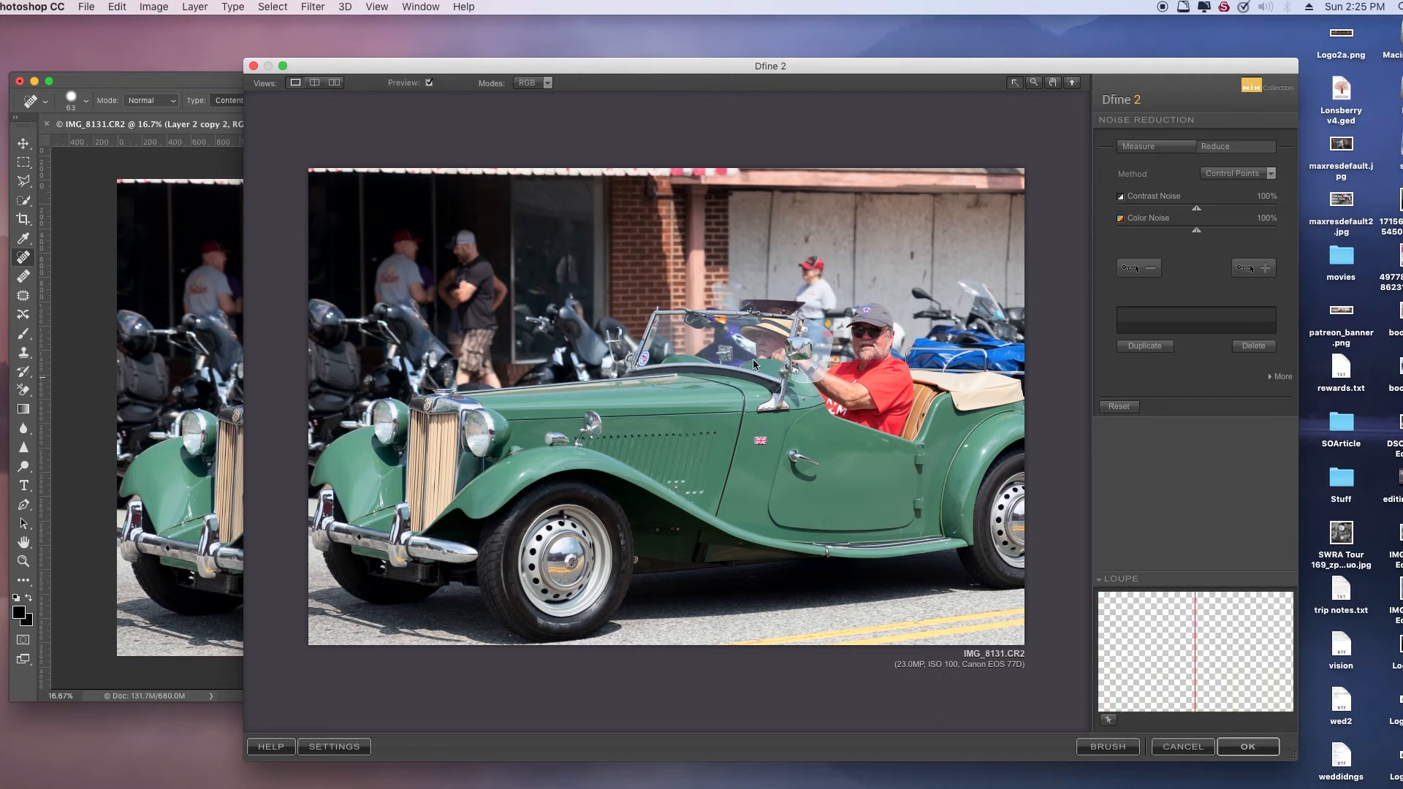
pyautogui.click(1231, 153)
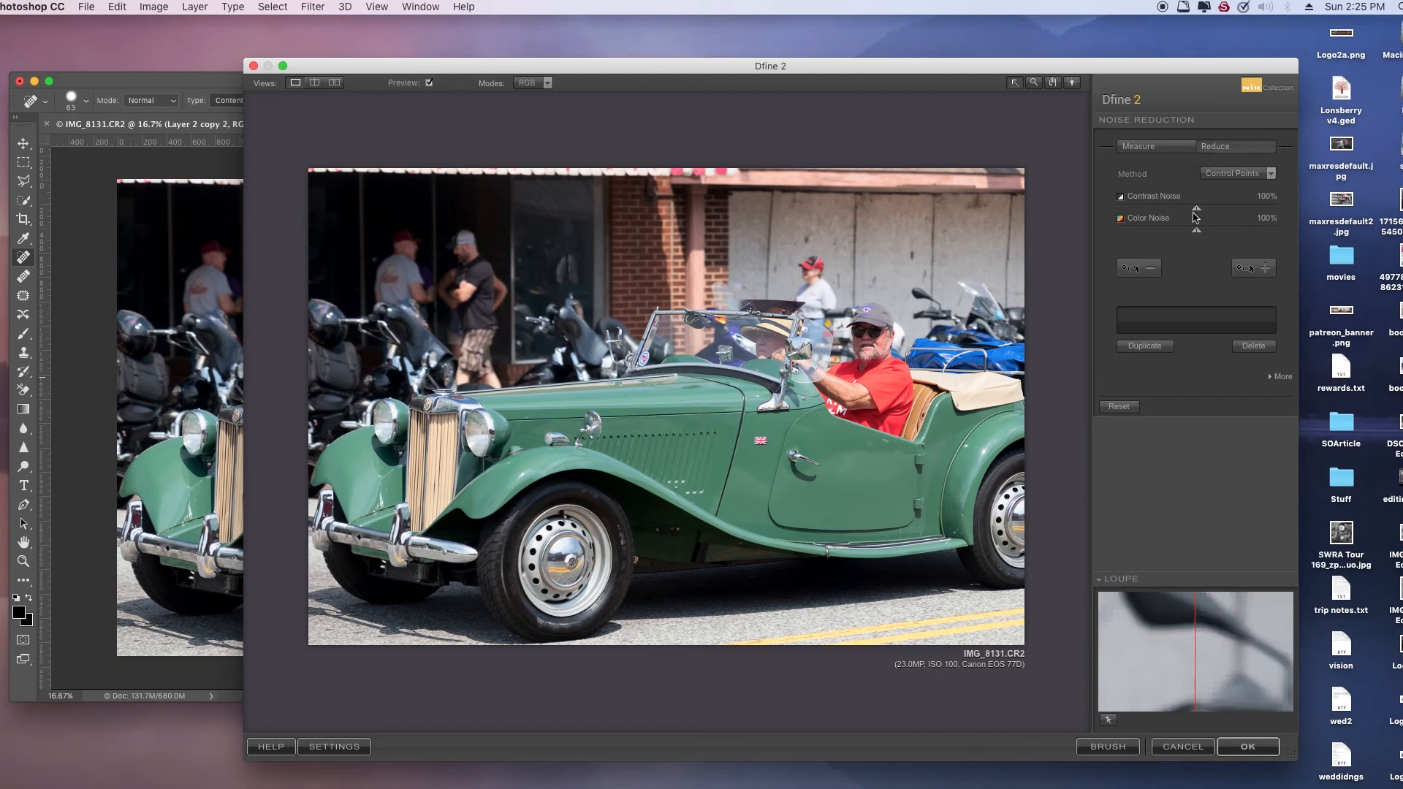
pyautogui.moveTo(1198, 213)
pyautogui.mouseDown()
pyautogui.moveTo(1180, 217)
pyautogui.moveTo(1186, 235)
pyautogui.mouseUp()
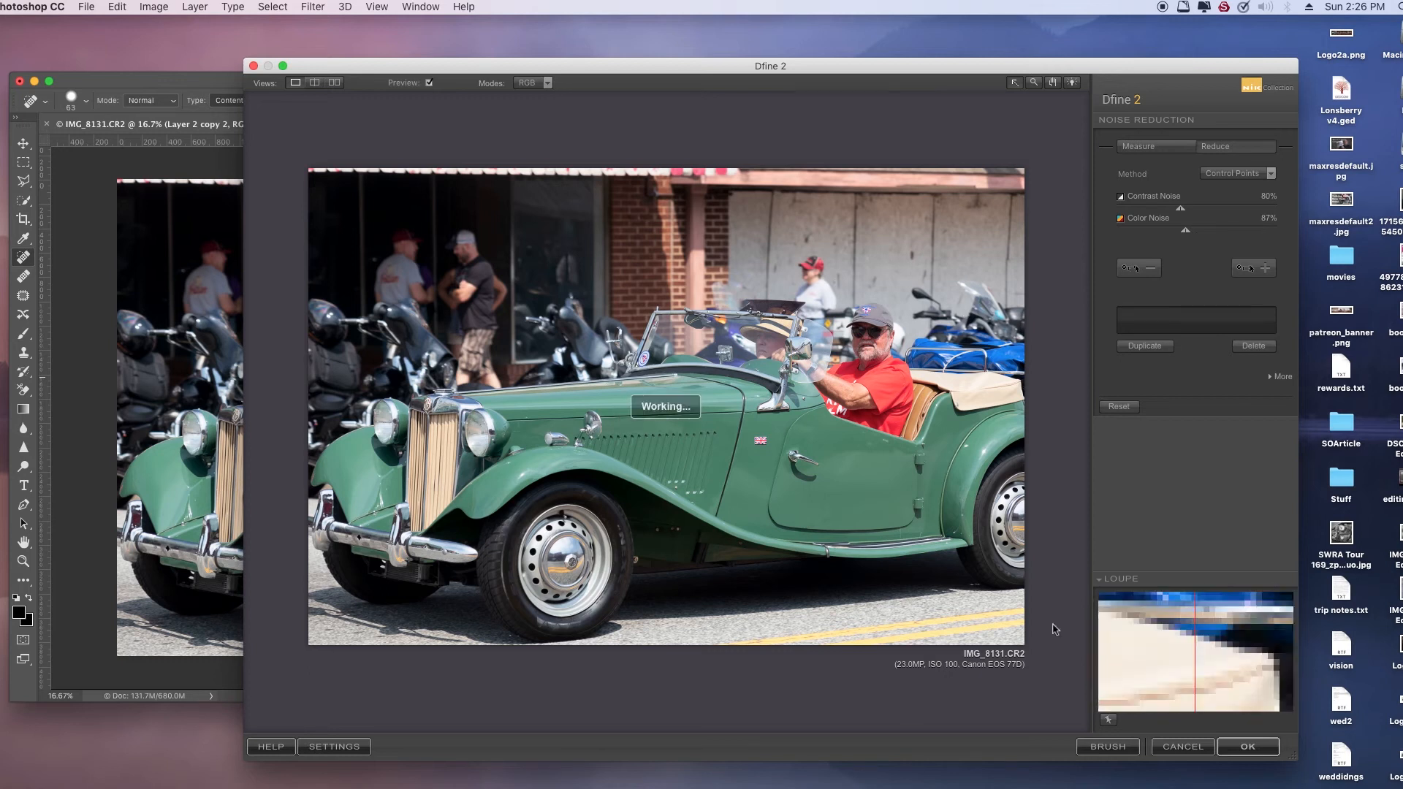
pyautogui.click(1269, 752)
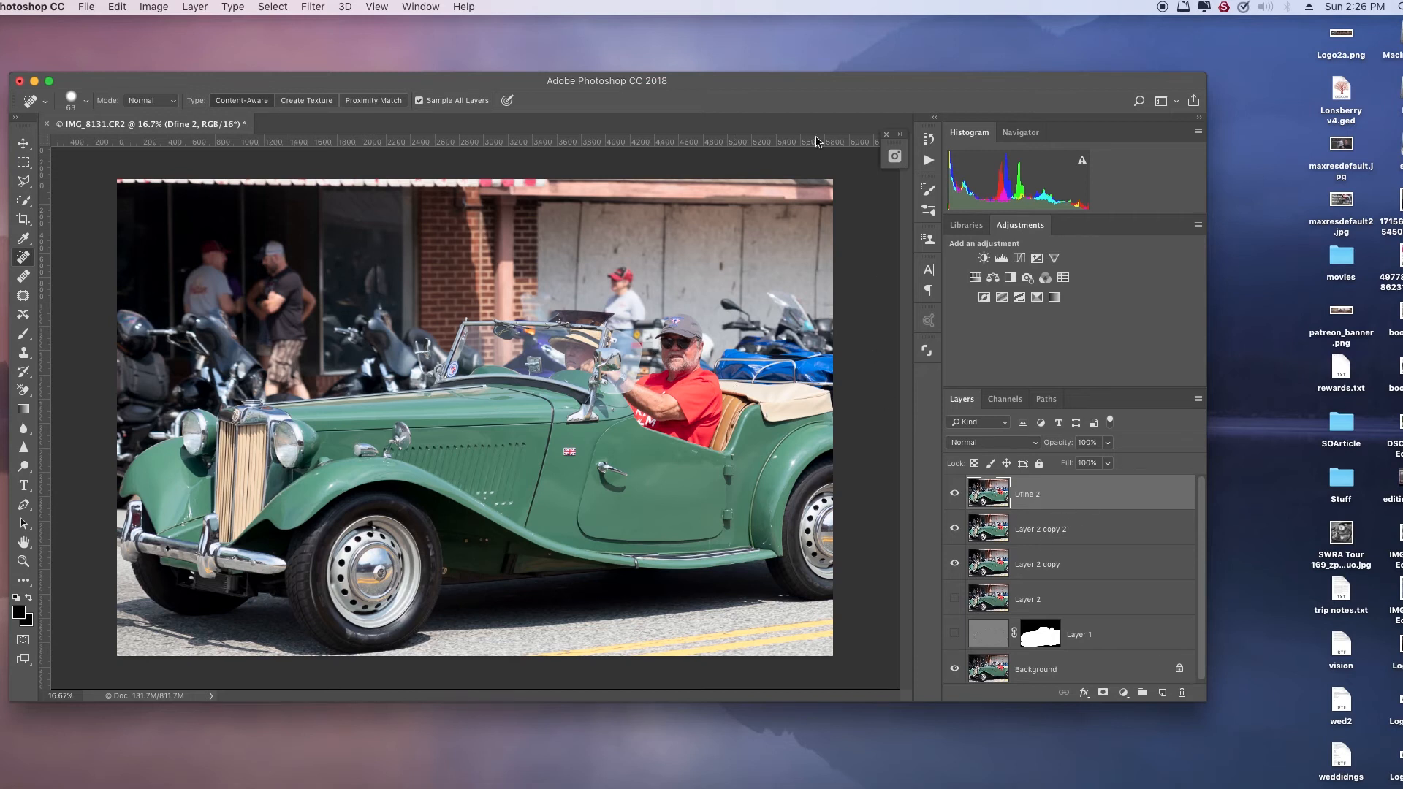
# Start a Curves adjustment on the Dfine 2 layer and bring up its Auto Color Correction Options beside the photo
pyautogui.moveTo(788, 83)
pyautogui.mouseDown()
pyautogui.moveTo(789, 96)
pyautogui.moveTo(760, 87)
pyautogui.mouseUp()
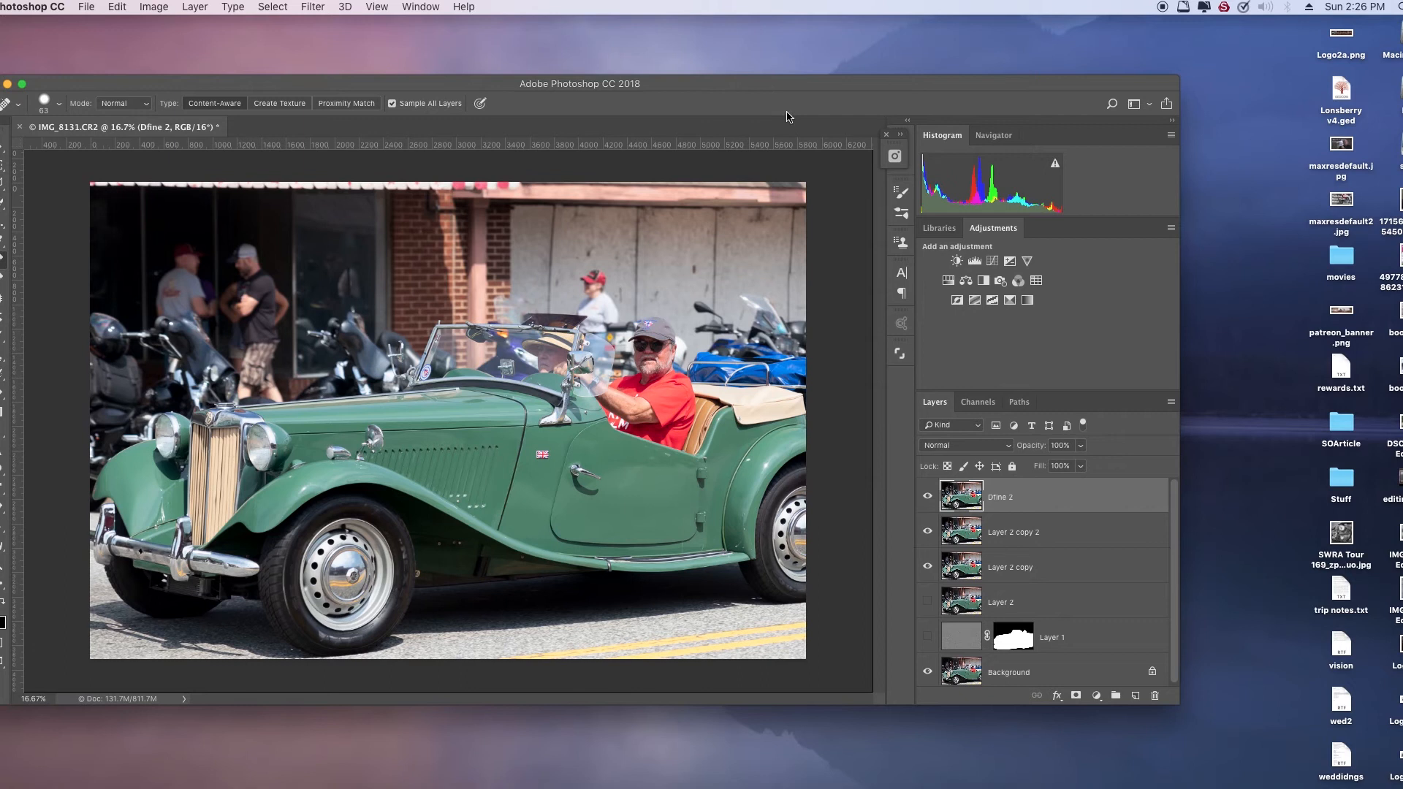
pyautogui.click(150, 5)
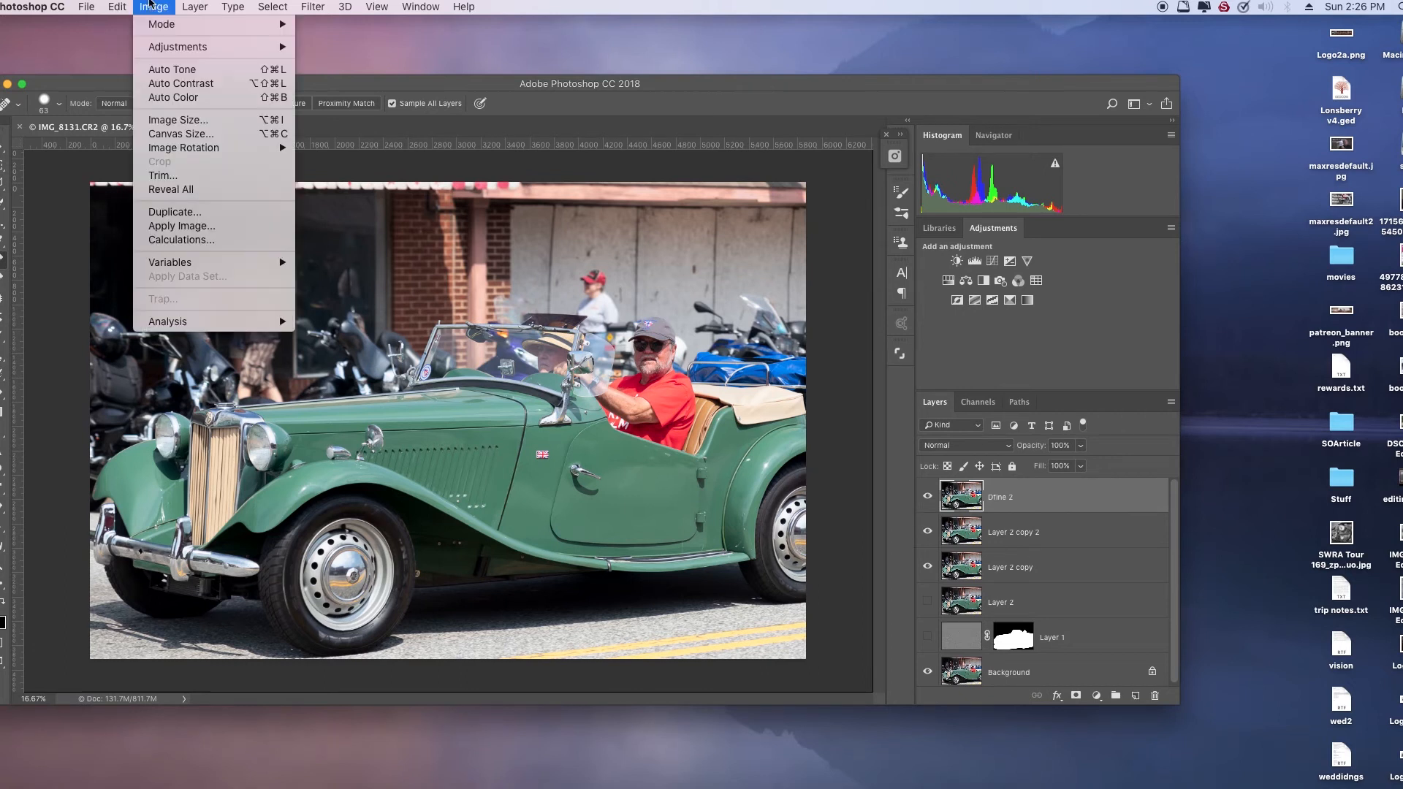
pyautogui.moveTo(180, 51)
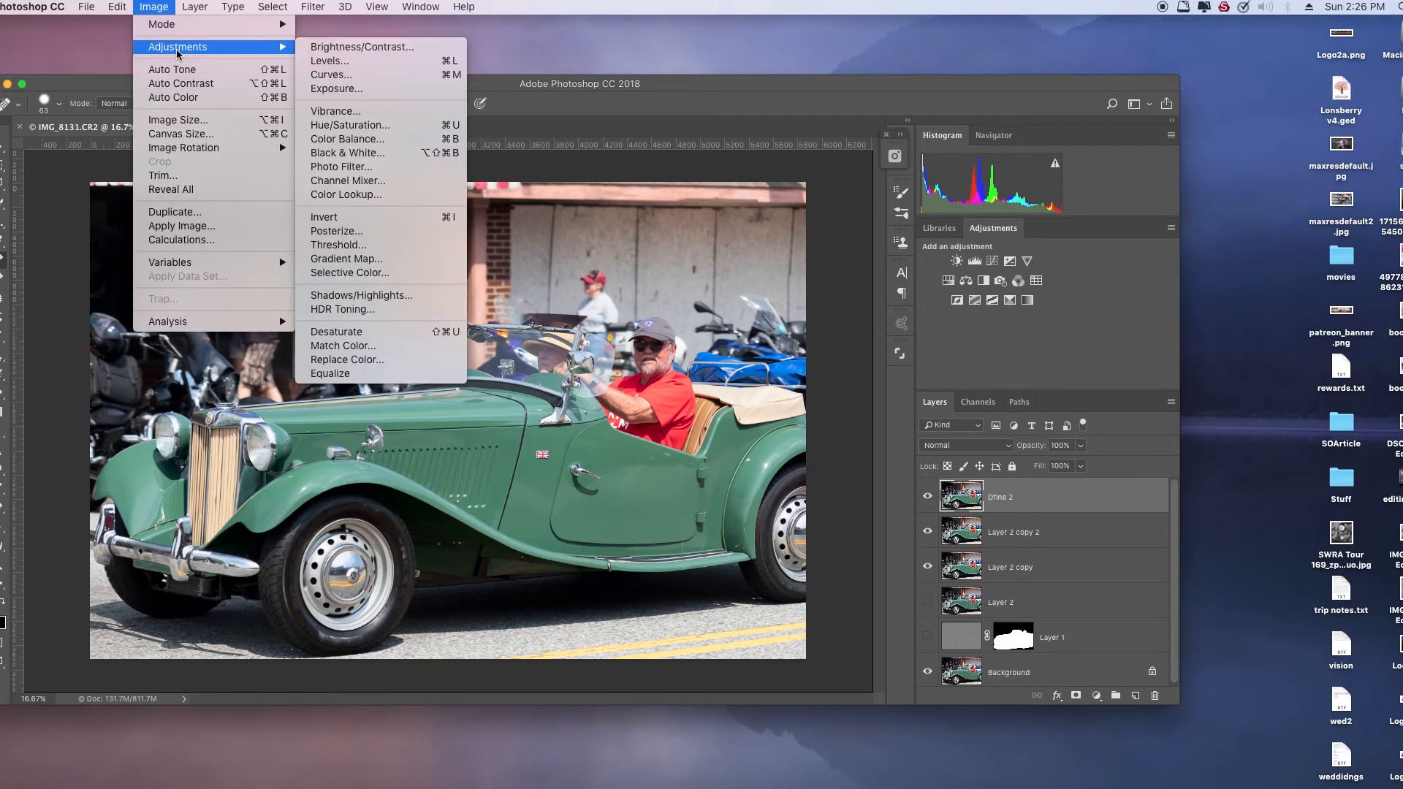
pyautogui.click(330, 76)
pyautogui.moveTo(773, 319); pyautogui.dragTo(1010, 358)
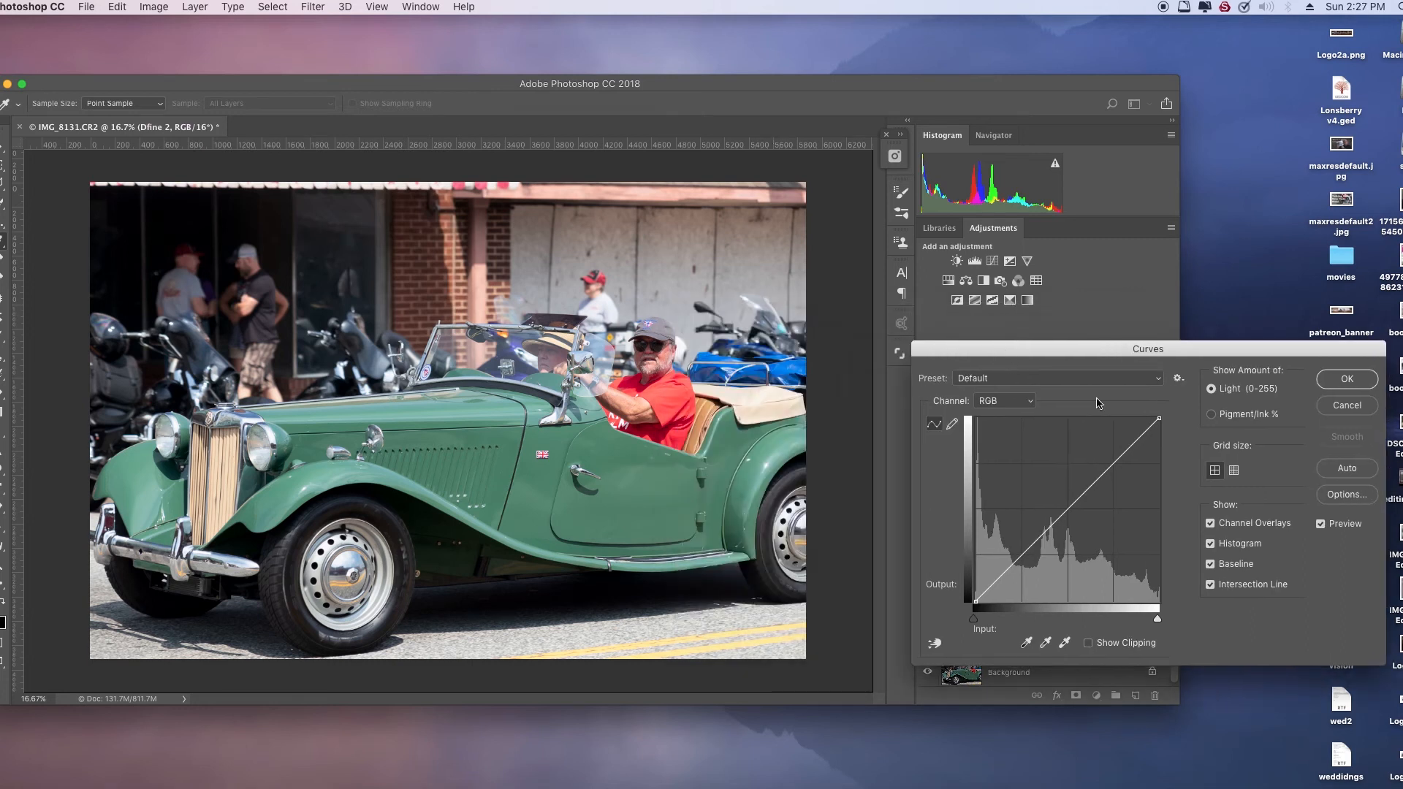
pyautogui.click(1334, 501)
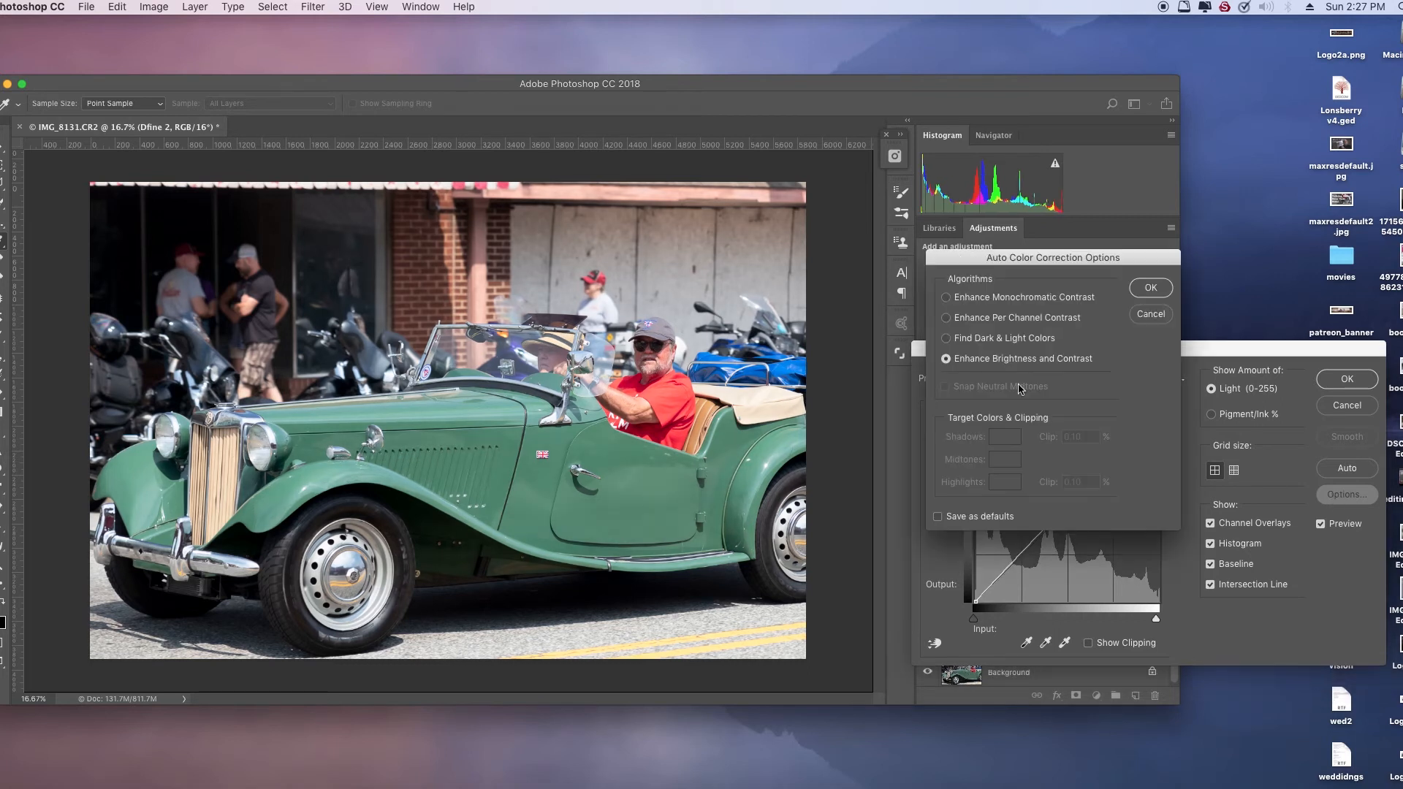
pyautogui.moveTo(999, 263); pyautogui.dragTo(1082, 286)
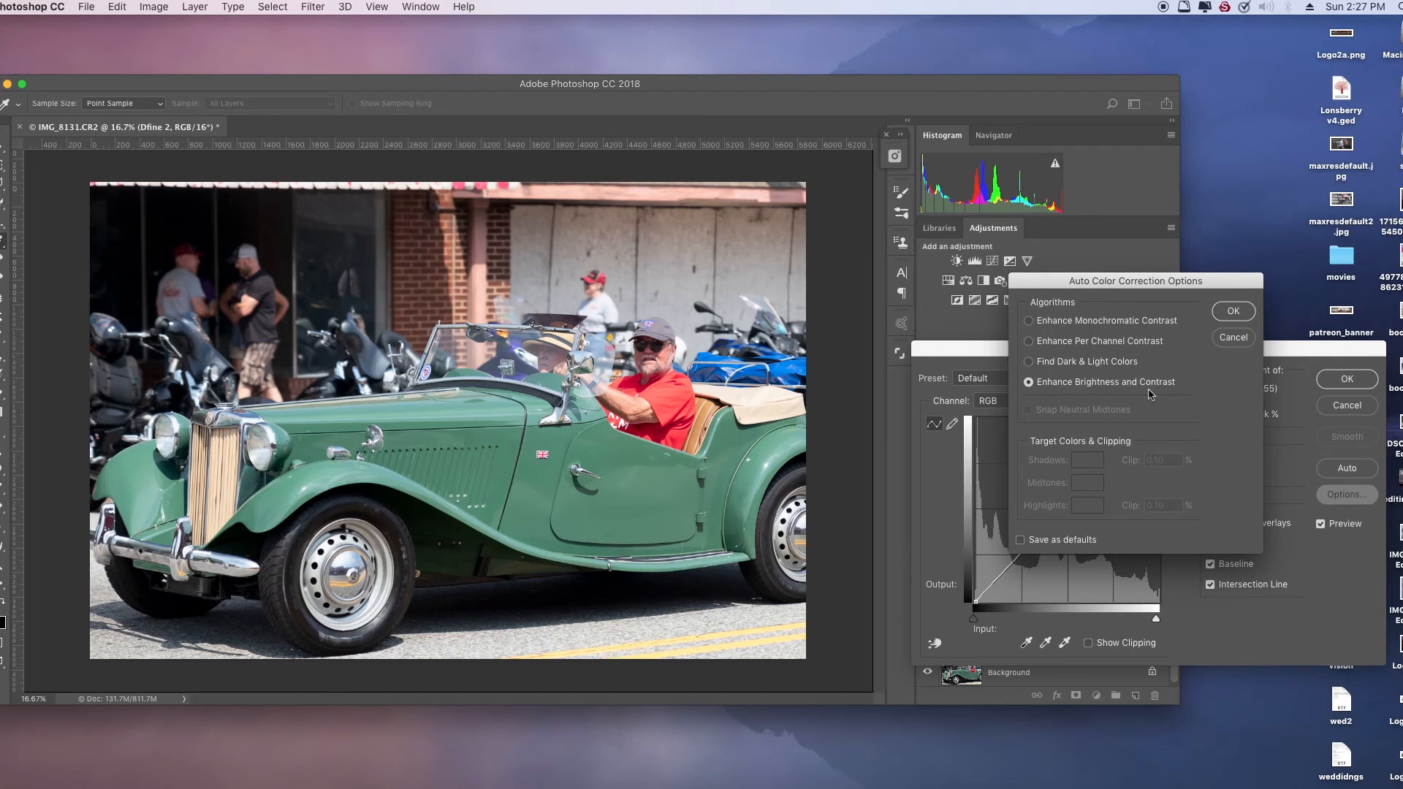
# Preview Find Dark & Light Colors, Enhance Per Channel Contrast and Enhance Monochromatic Contrast, switching Snap Neutral Midtones on and off
pyautogui.click(1040, 363)
pyautogui.click(1029, 410)
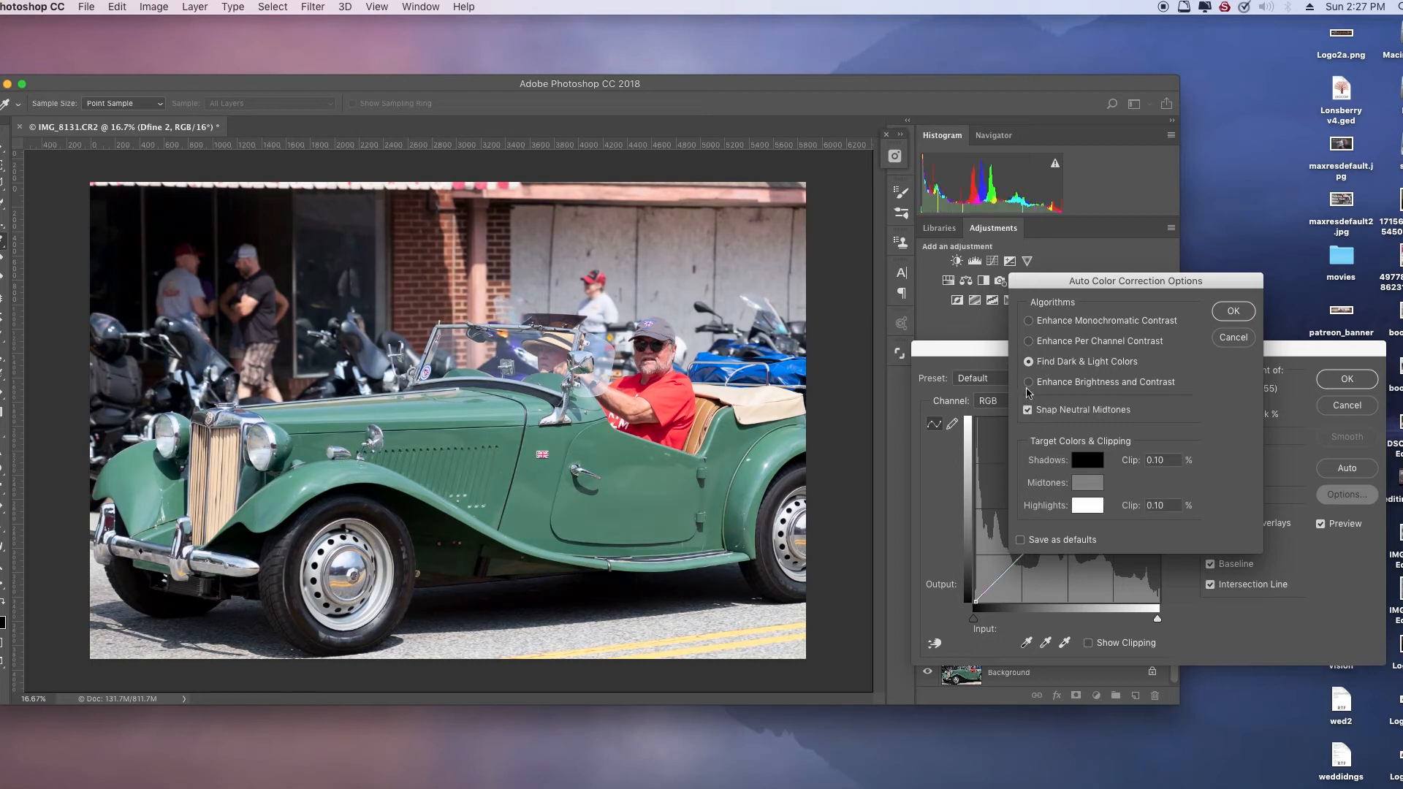
pyautogui.click(1031, 341)
pyautogui.click(1030, 411)
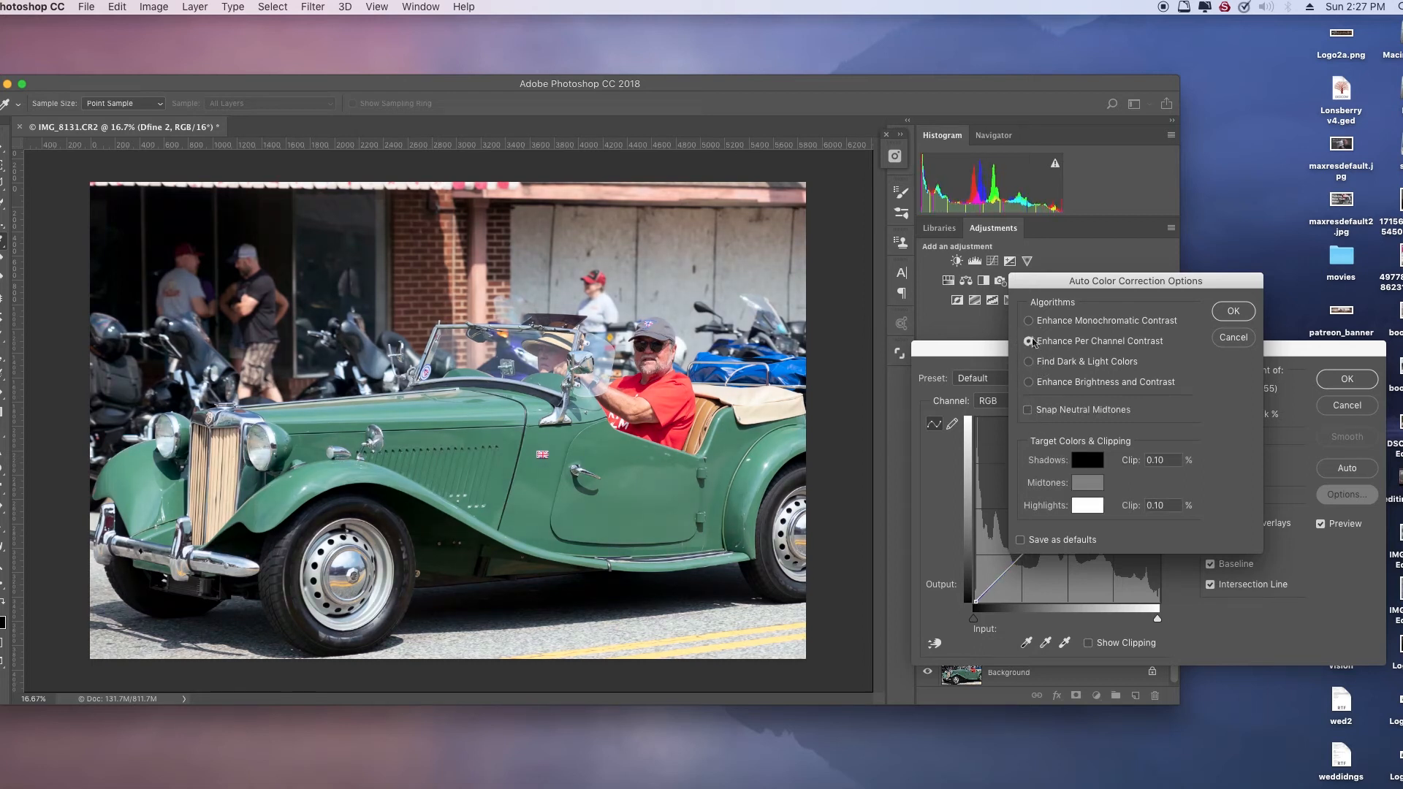
pyautogui.click(1030, 323)
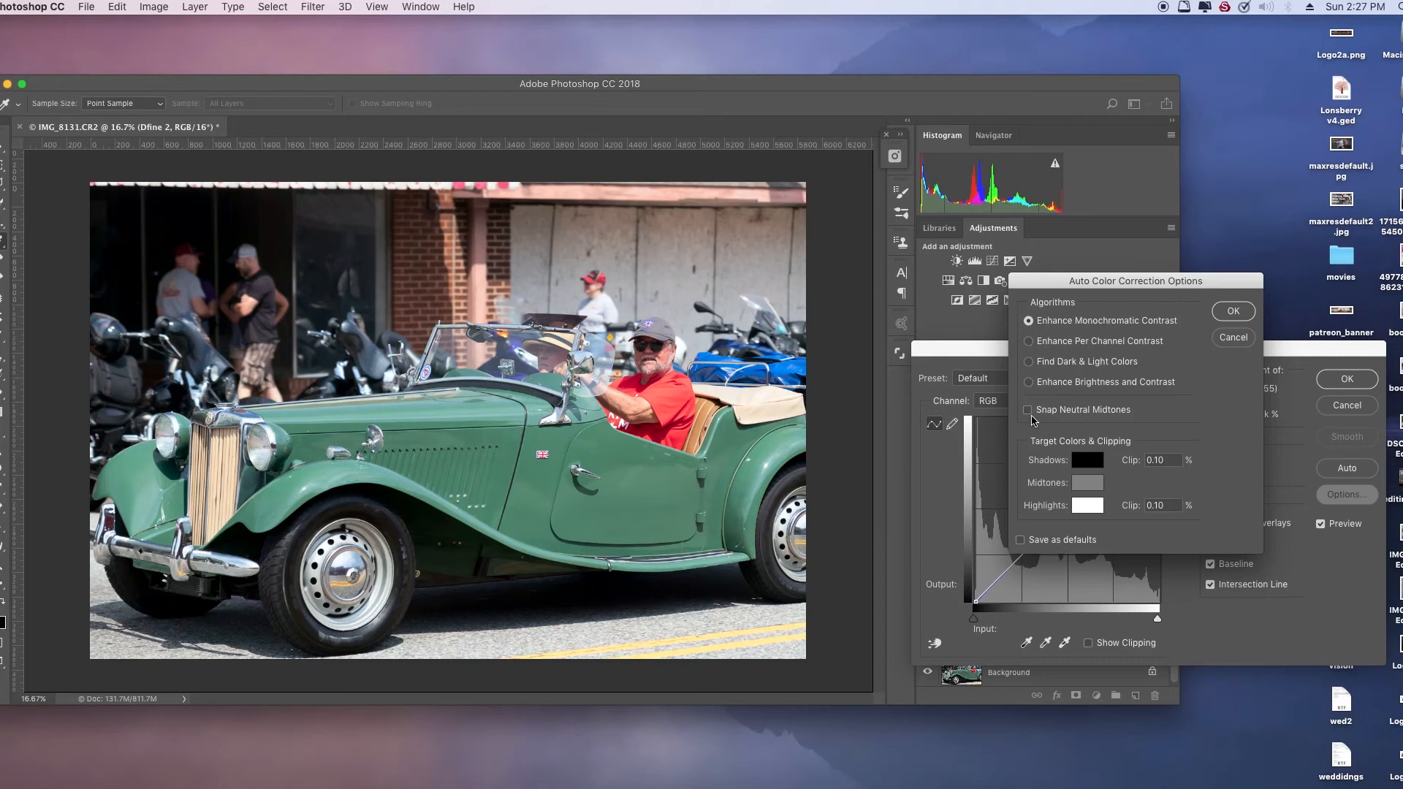
pyautogui.click(1029, 362)
pyautogui.click(1029, 411)
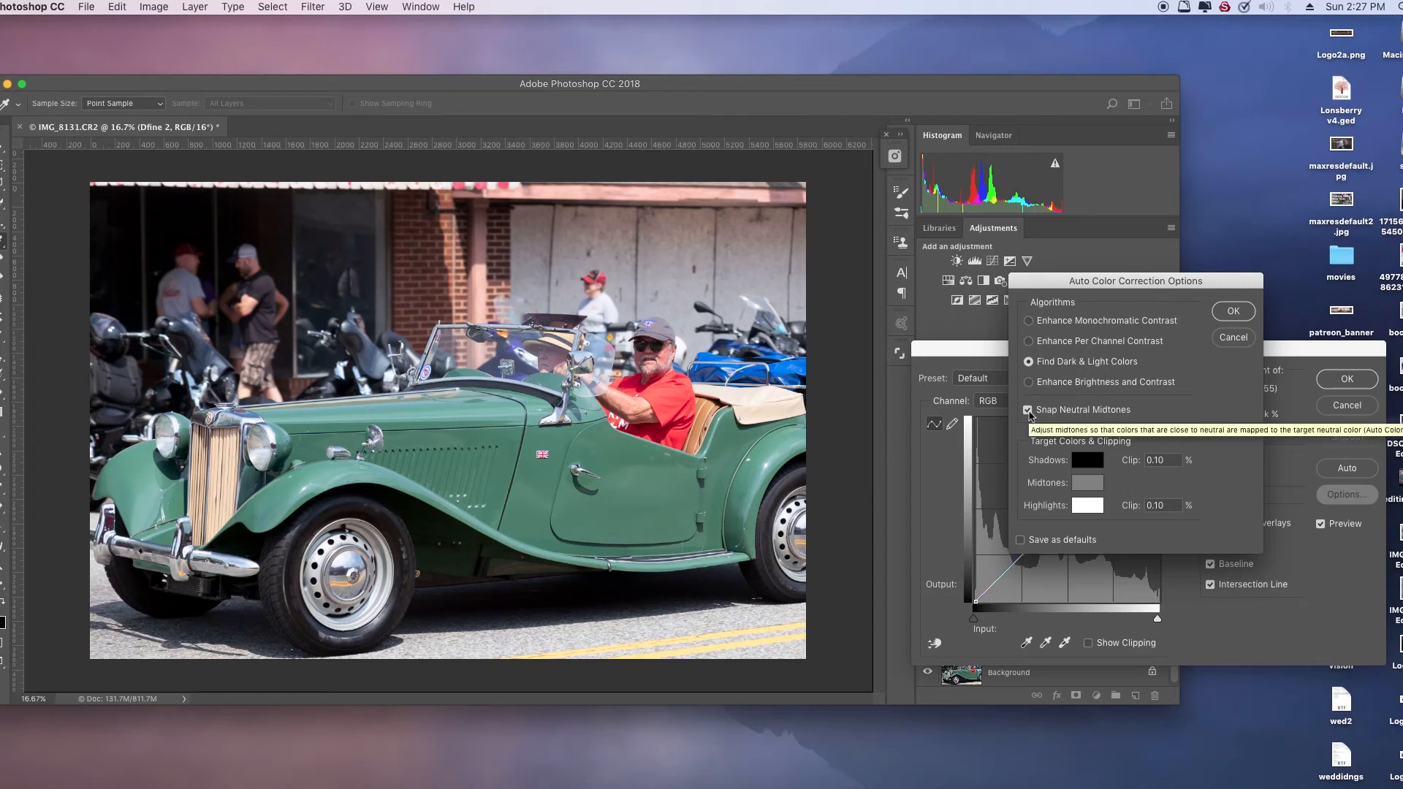
pyautogui.click(1029, 410)
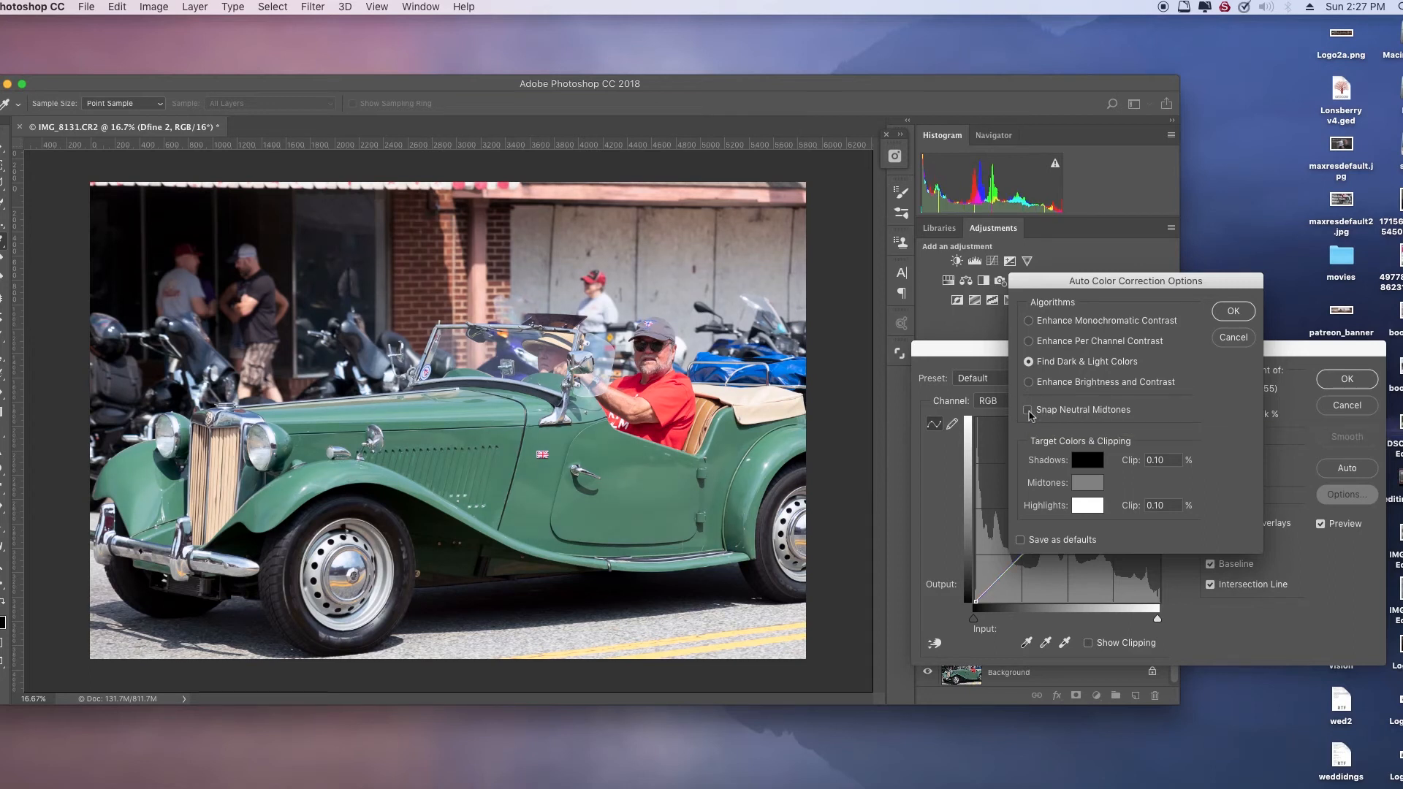
pyautogui.click(1029, 411)
# Compare Per Channel Contrast, Find Dark & Light Colors with Snap Neutral Midtones, and Enhance Brightness and Contrast, and cancel the Curves adjustment
pyautogui.click(1030, 341)
pyautogui.click(1027, 415)
pyautogui.click(1028, 362)
pyautogui.click(1027, 411)
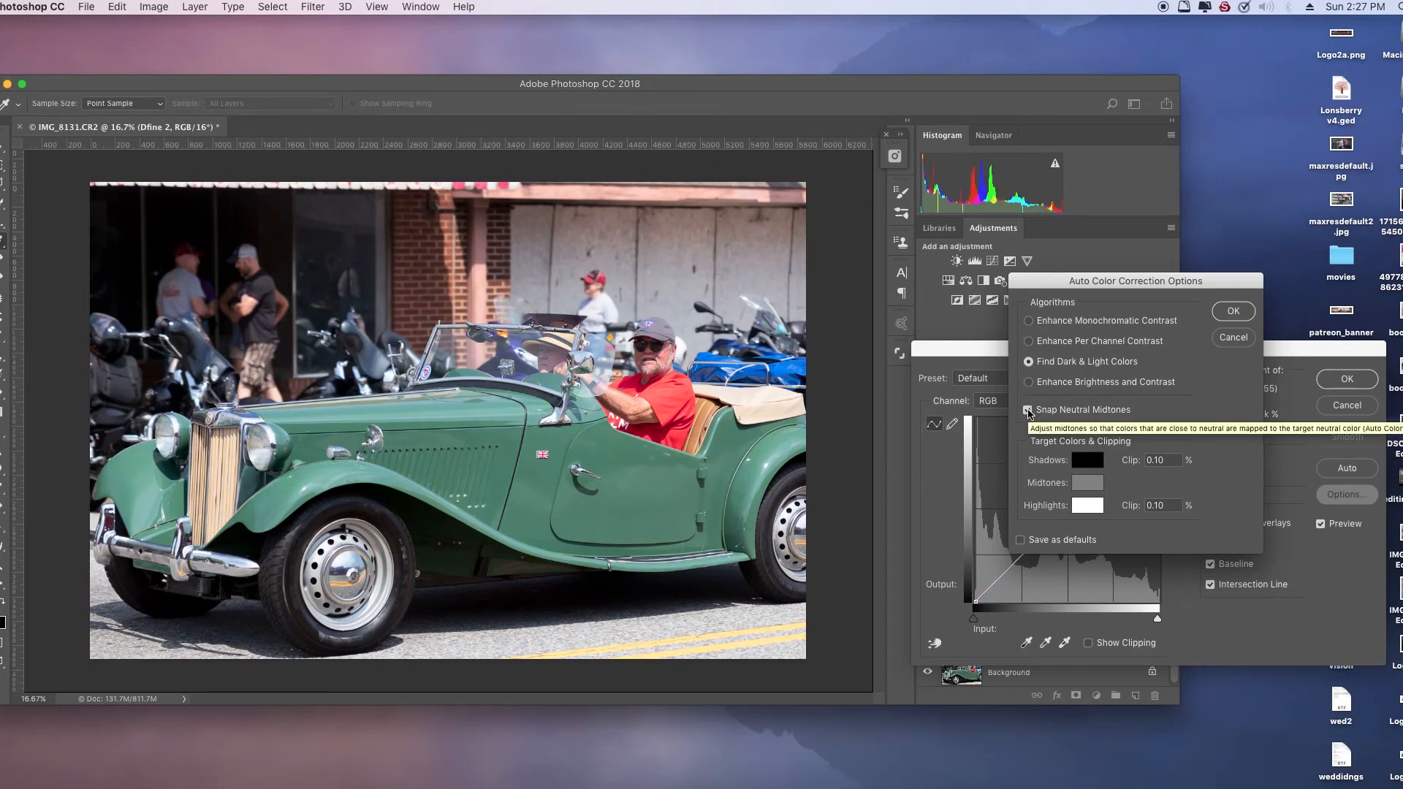
pyautogui.click(1028, 412)
pyautogui.click(1028, 412)
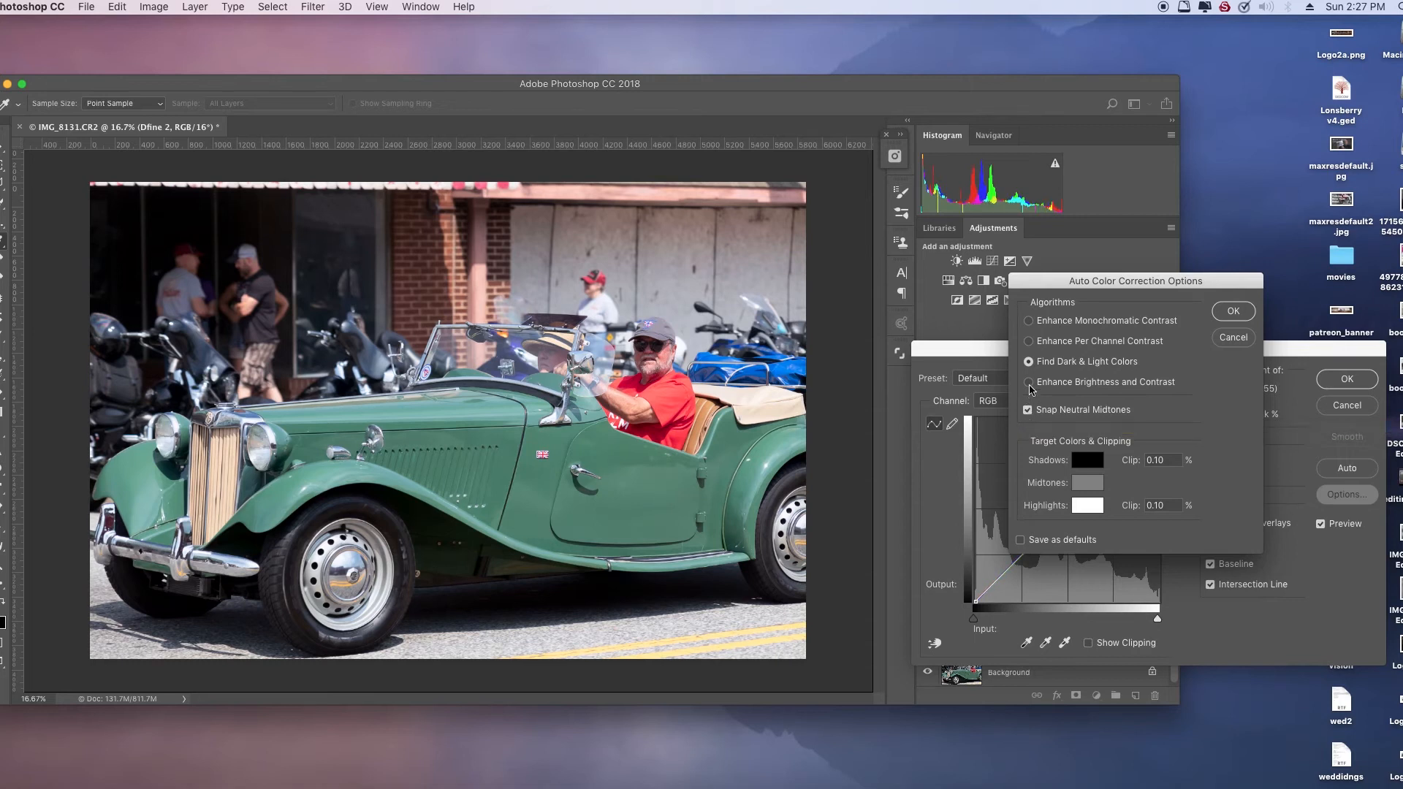
pyautogui.click(1029, 384)
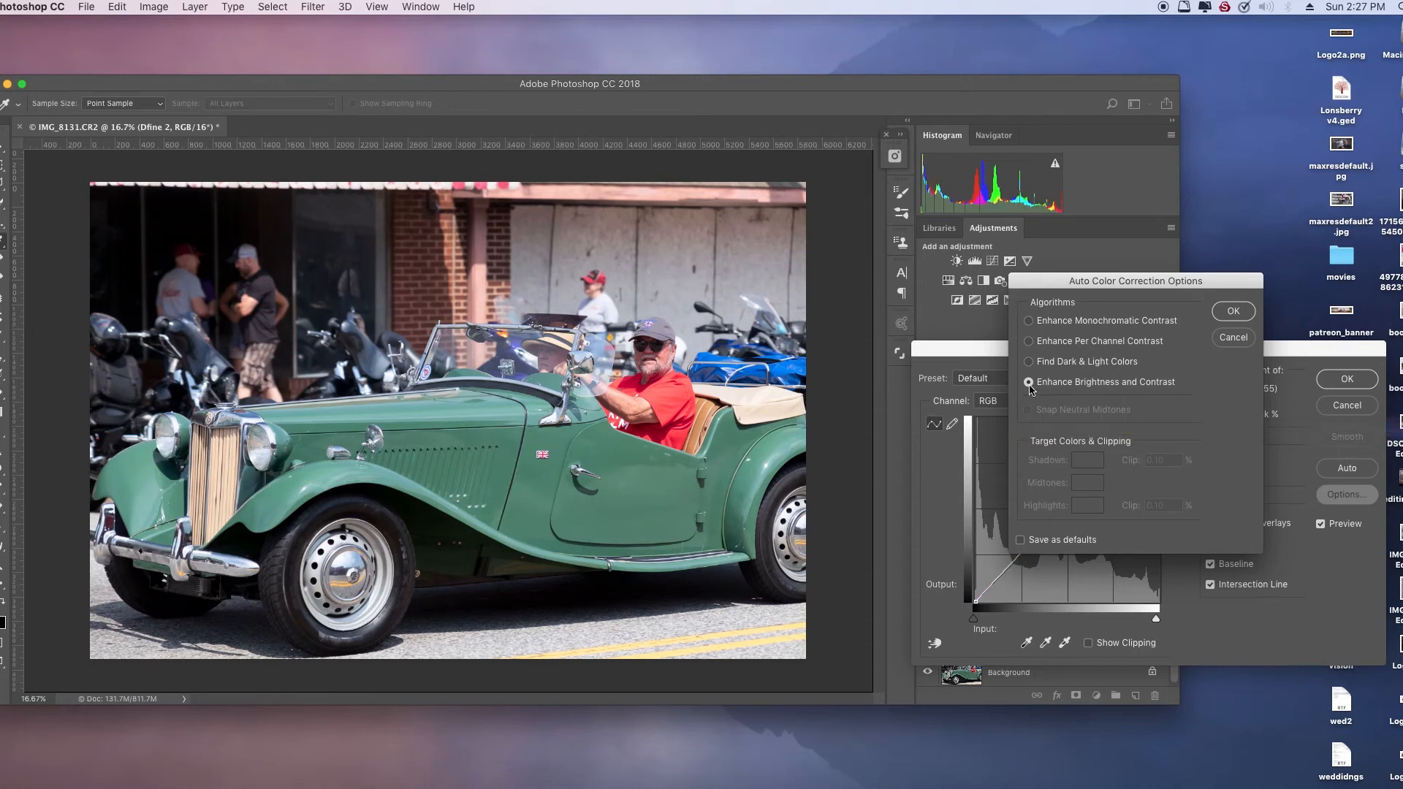
pyautogui.click(1230, 341)
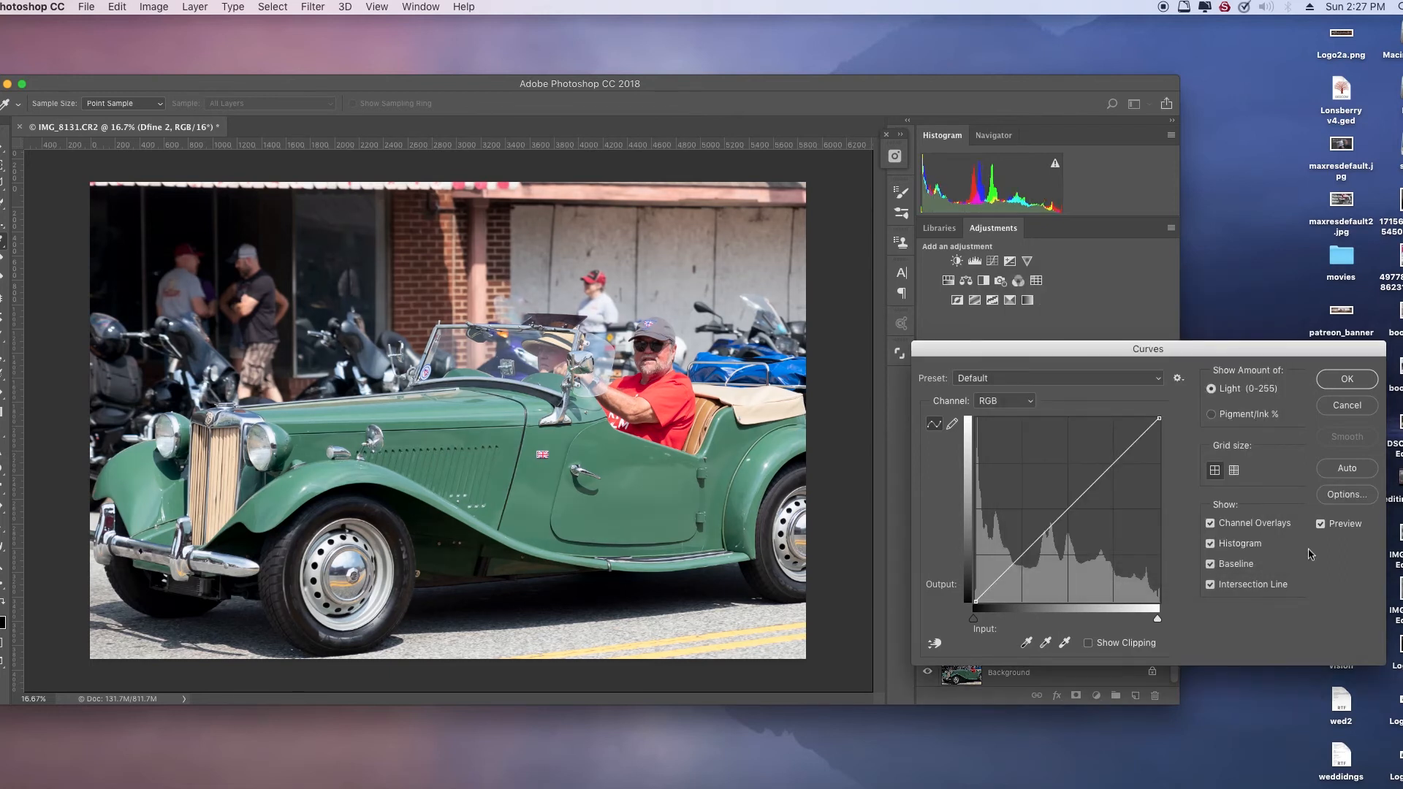
pyautogui.click(1348, 408)
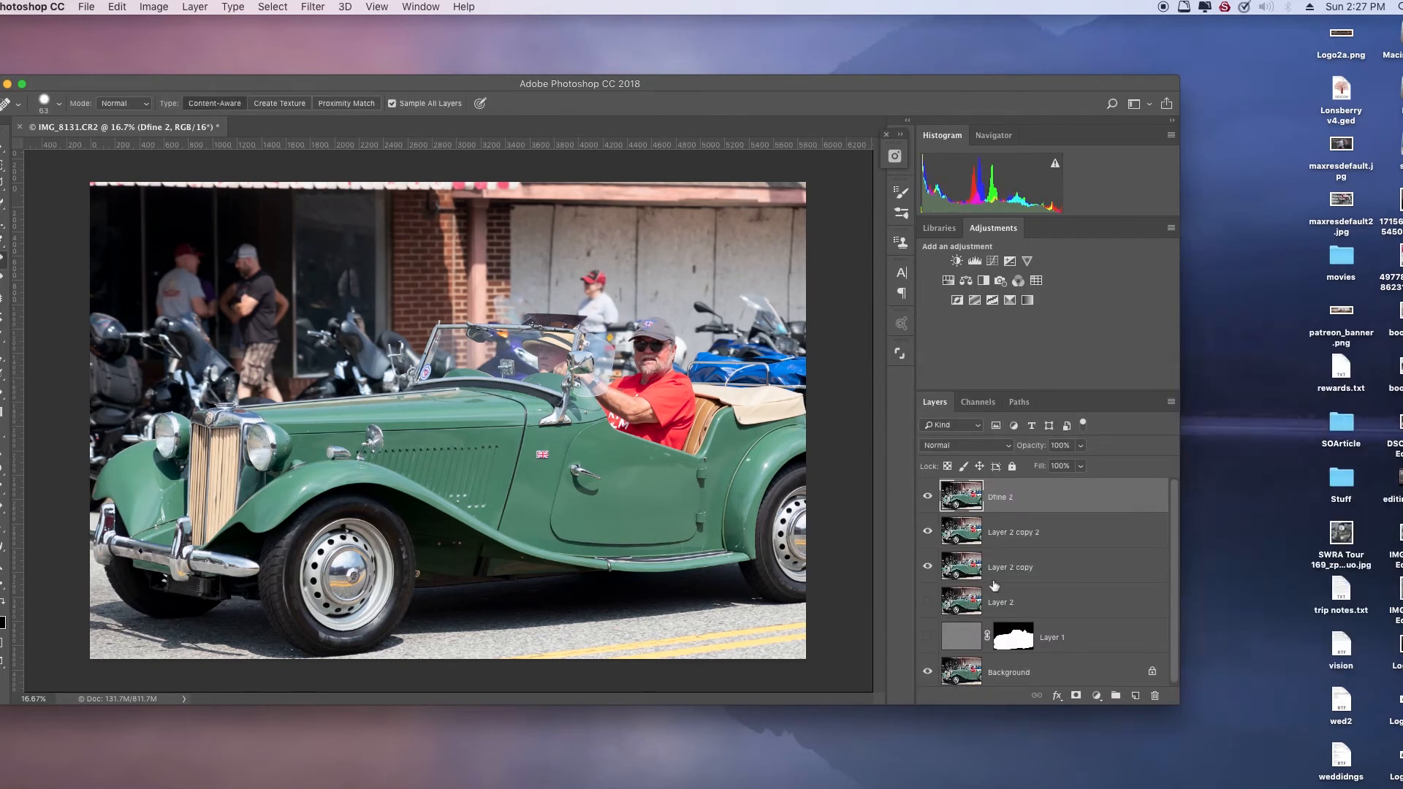
# Flatten the image into a single Background layer, discarding the hidden layers
pyautogui.moveTo(852, 91); pyautogui.dragTo(955, 92)
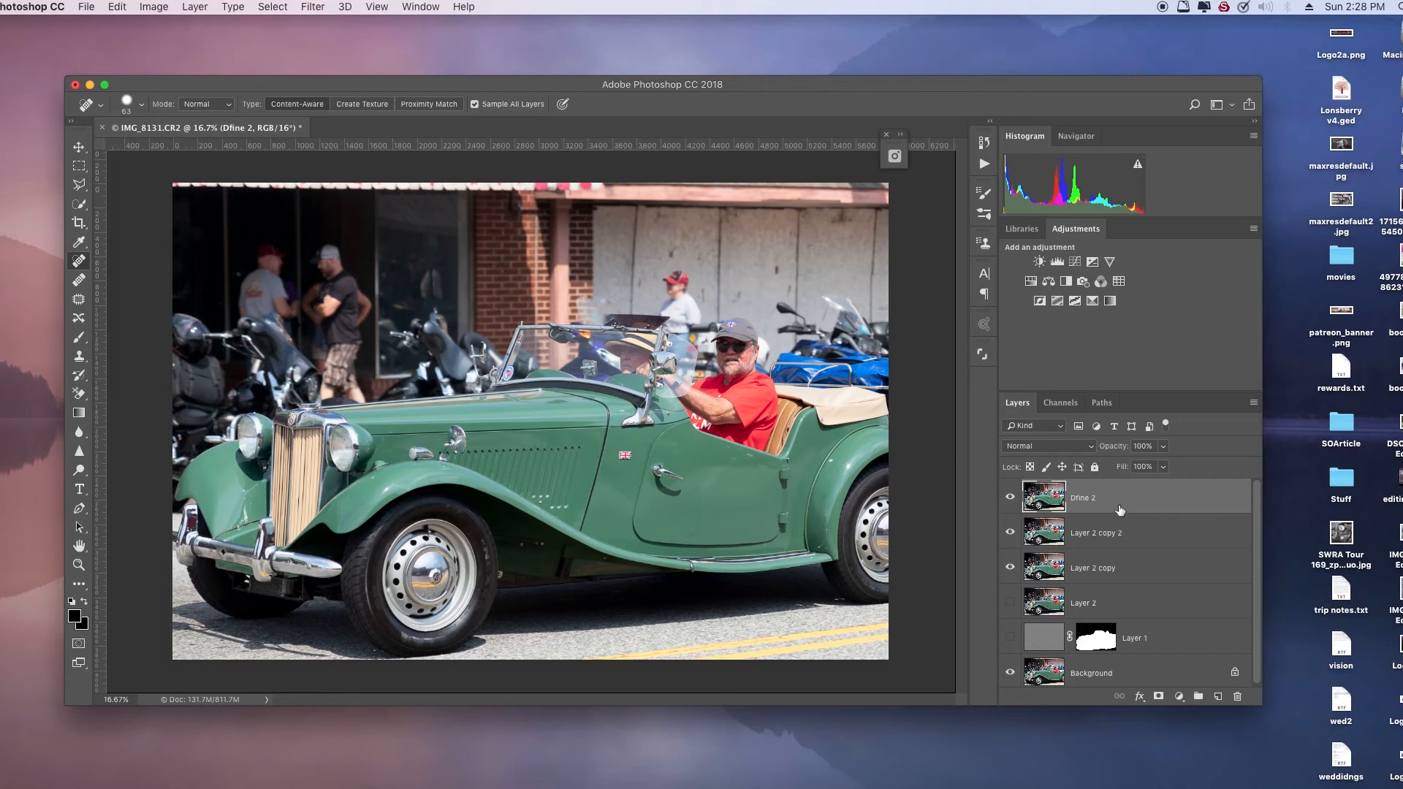
pyautogui.rightClick(1118, 507)
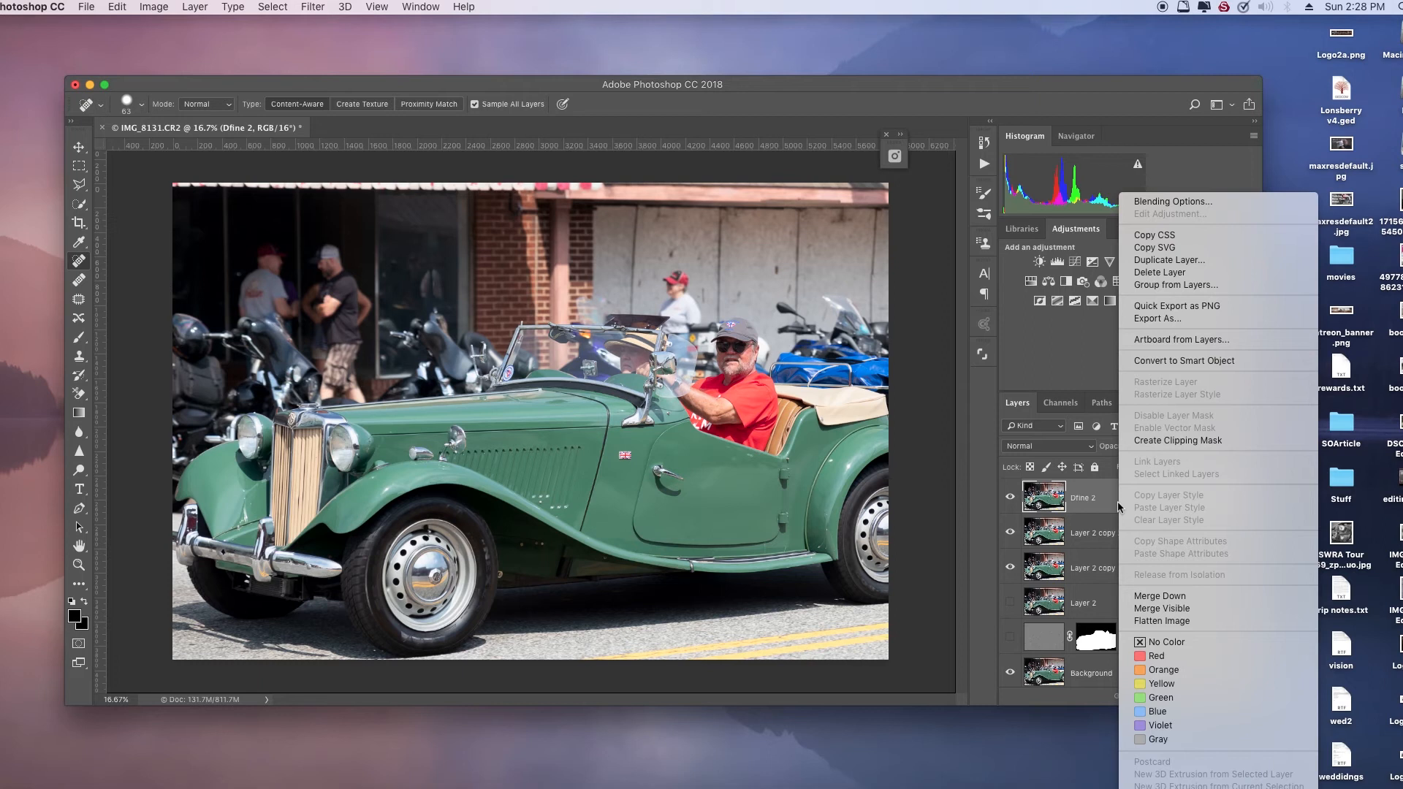
pyautogui.click(1158, 623)
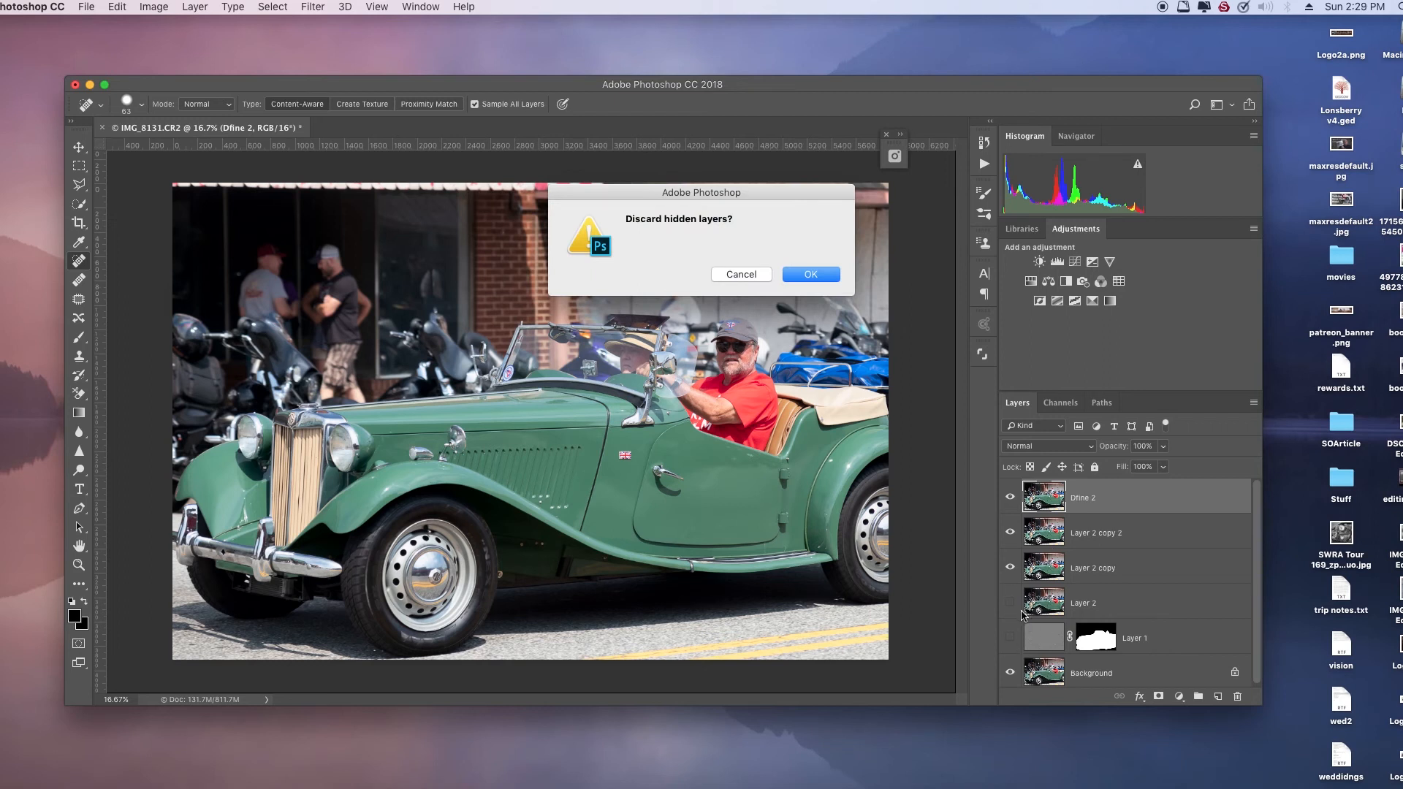
pyautogui.click(813, 275)
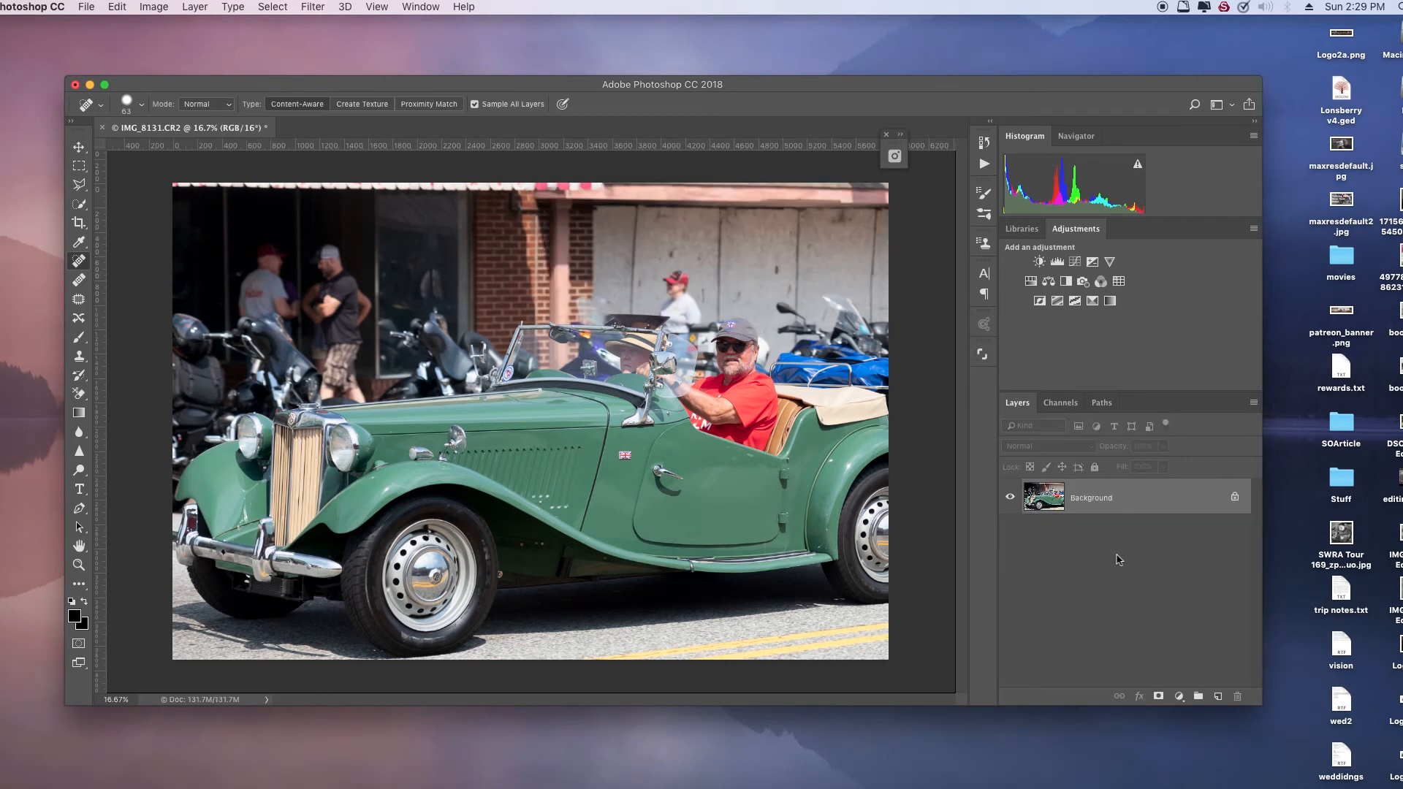
# Quit Photoshop, saving the changes to IMG_8131.CR2, and return to the edited photo in Lightroom
pyautogui.moveTo(1044, 85); pyautogui.dragTo(1038, 82)
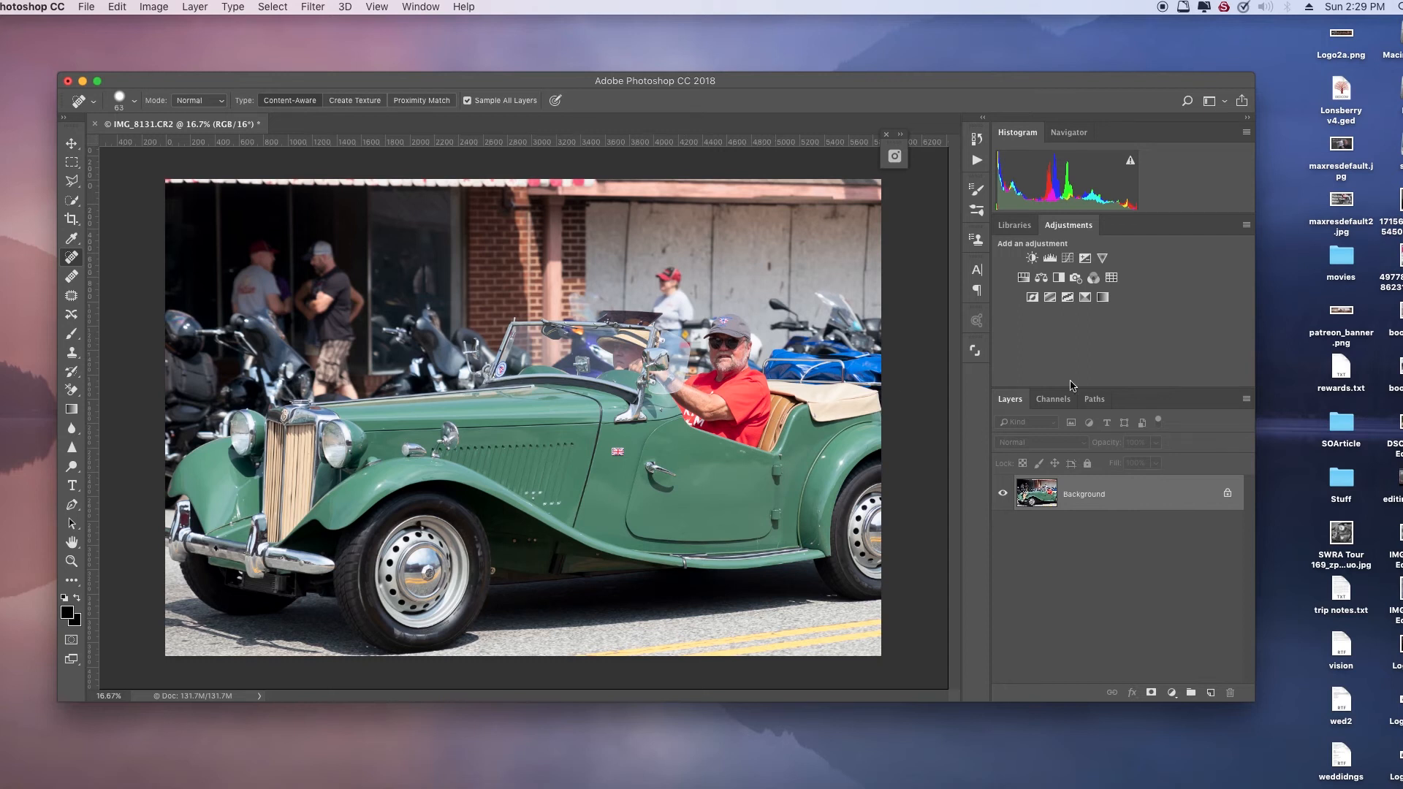
pyautogui.moveTo(1030, 81); pyautogui.dragTo(1035, 64)
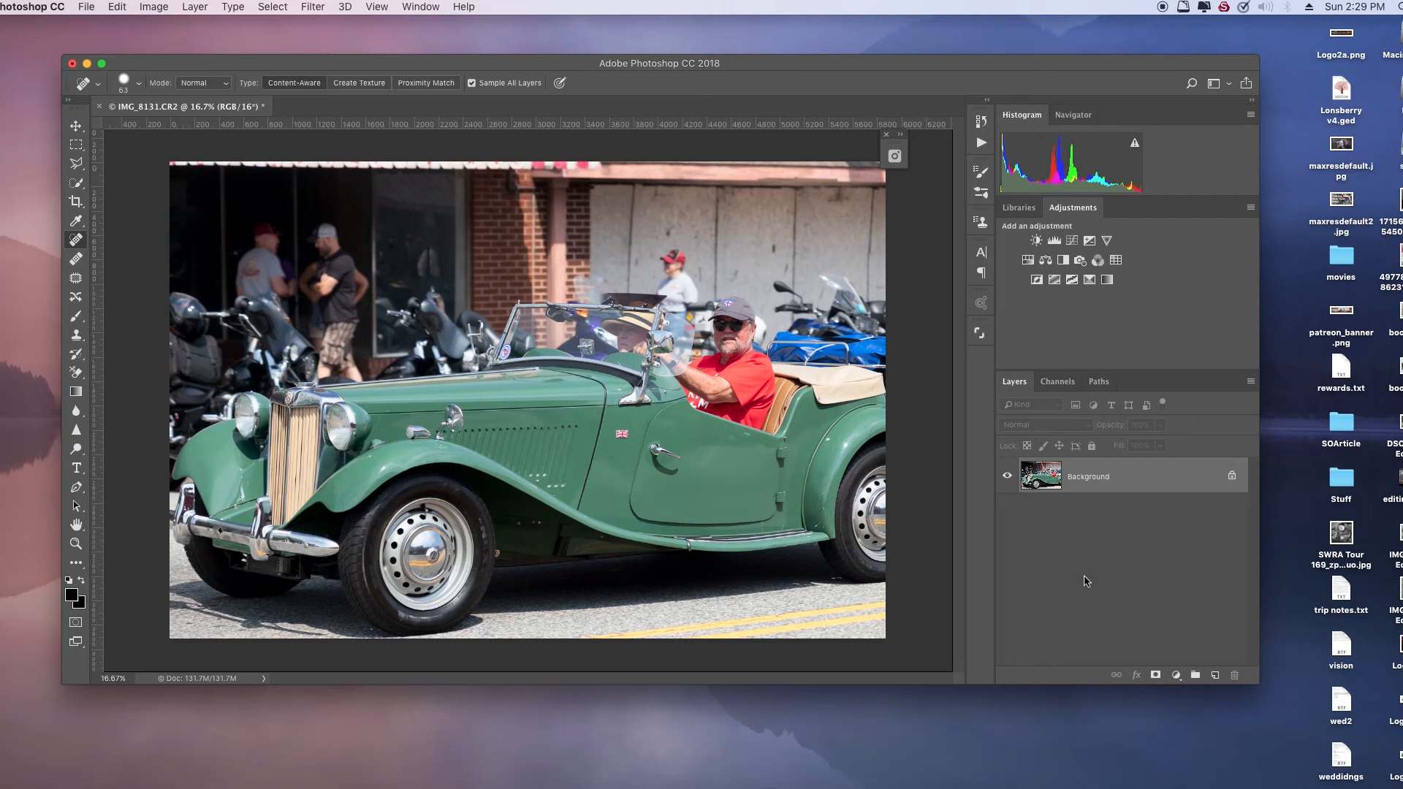
pyautogui.click(34, 7)
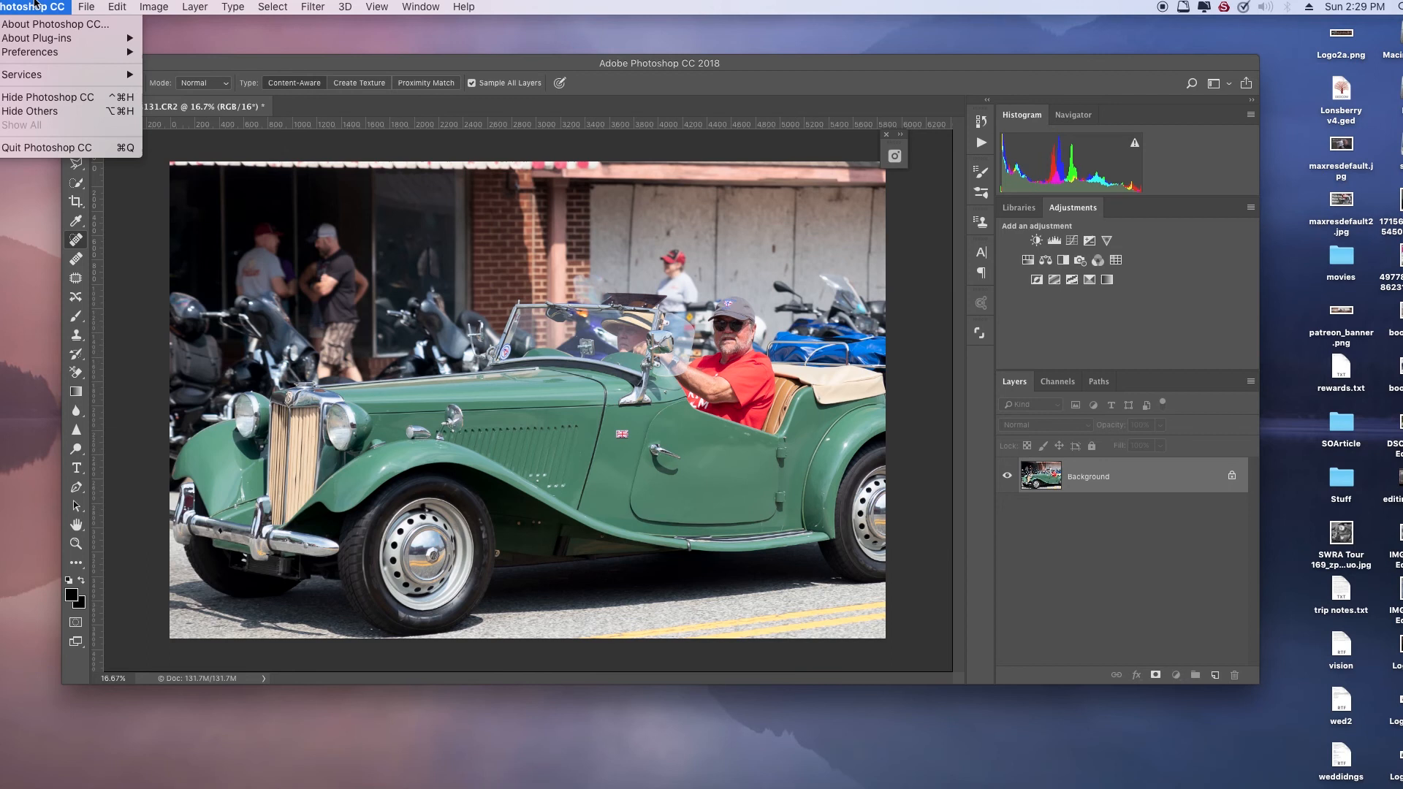
pyautogui.click(58, 147)
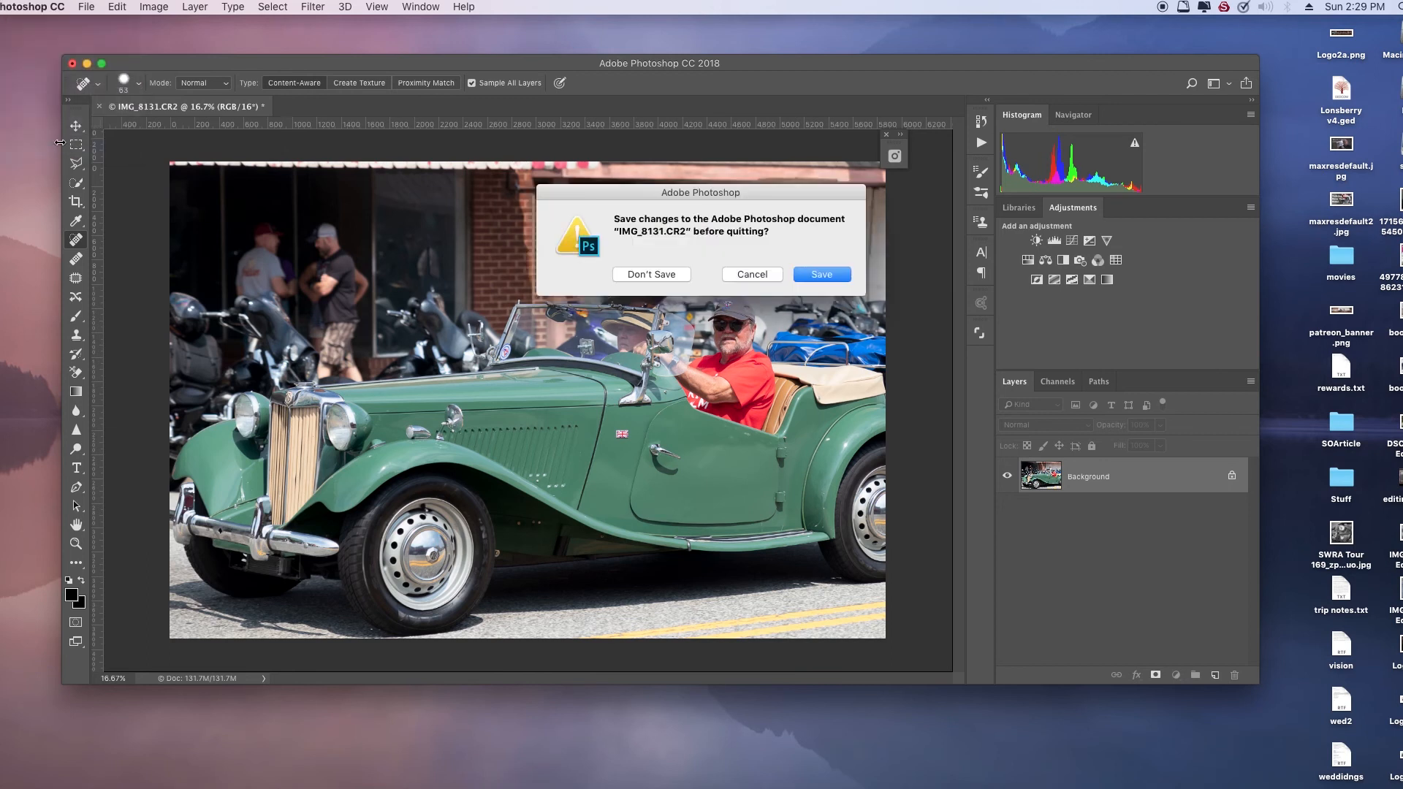
pyautogui.click(832, 275)
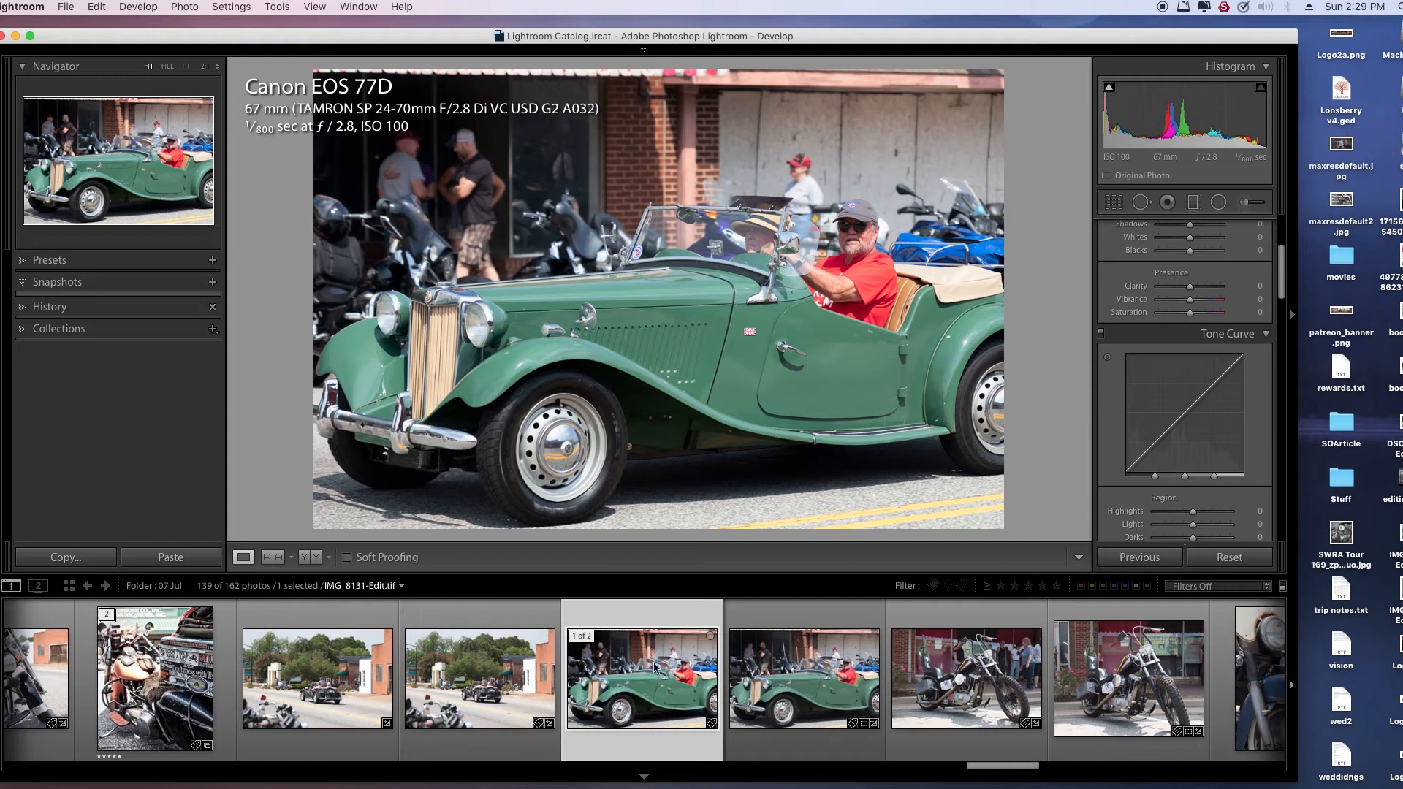
# Compare the original IMG_8131.CR2 with IMG_8131-Edit.tif by switching between them, ending on the edited version
pyautogui.click(770, 677)
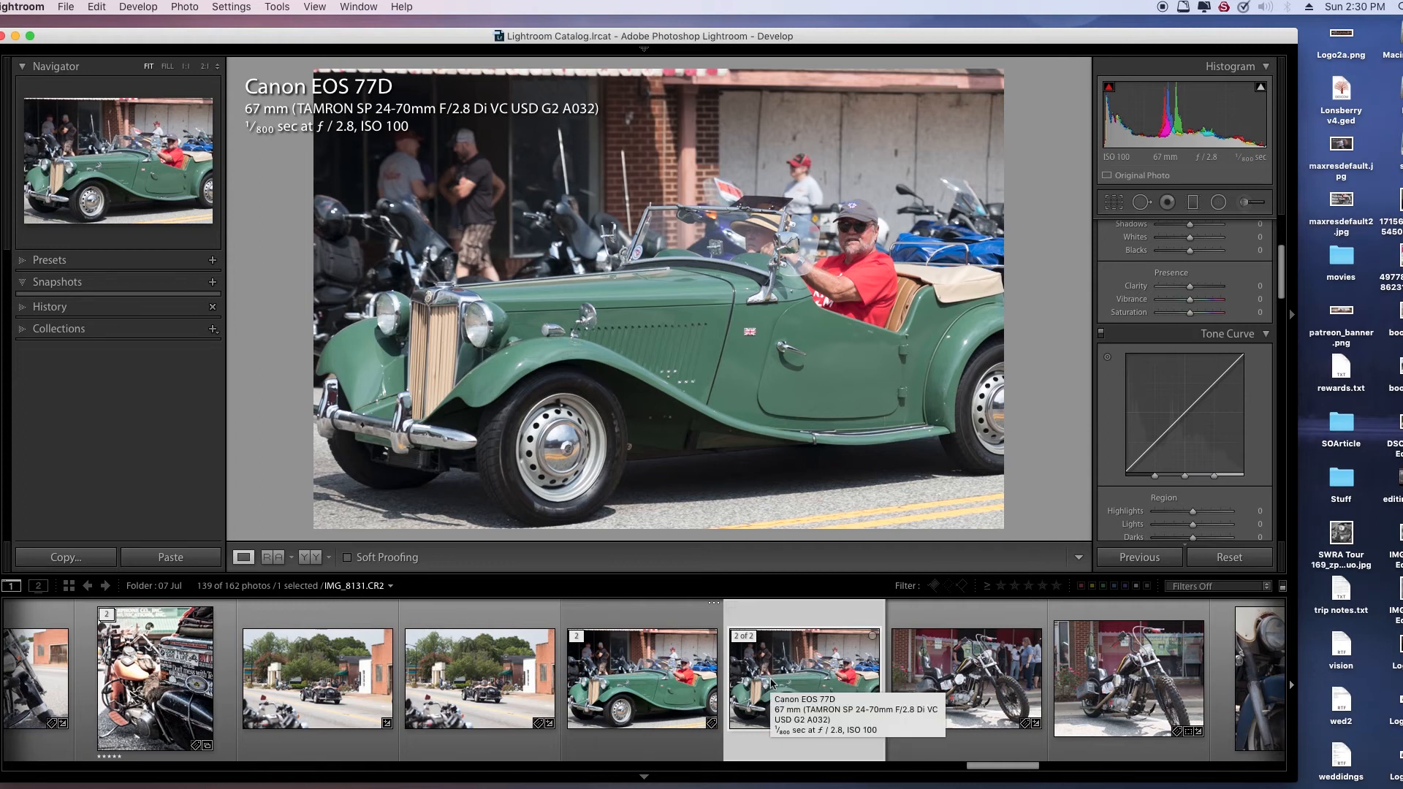
pyautogui.click(677, 688)
pyautogui.press('Right')
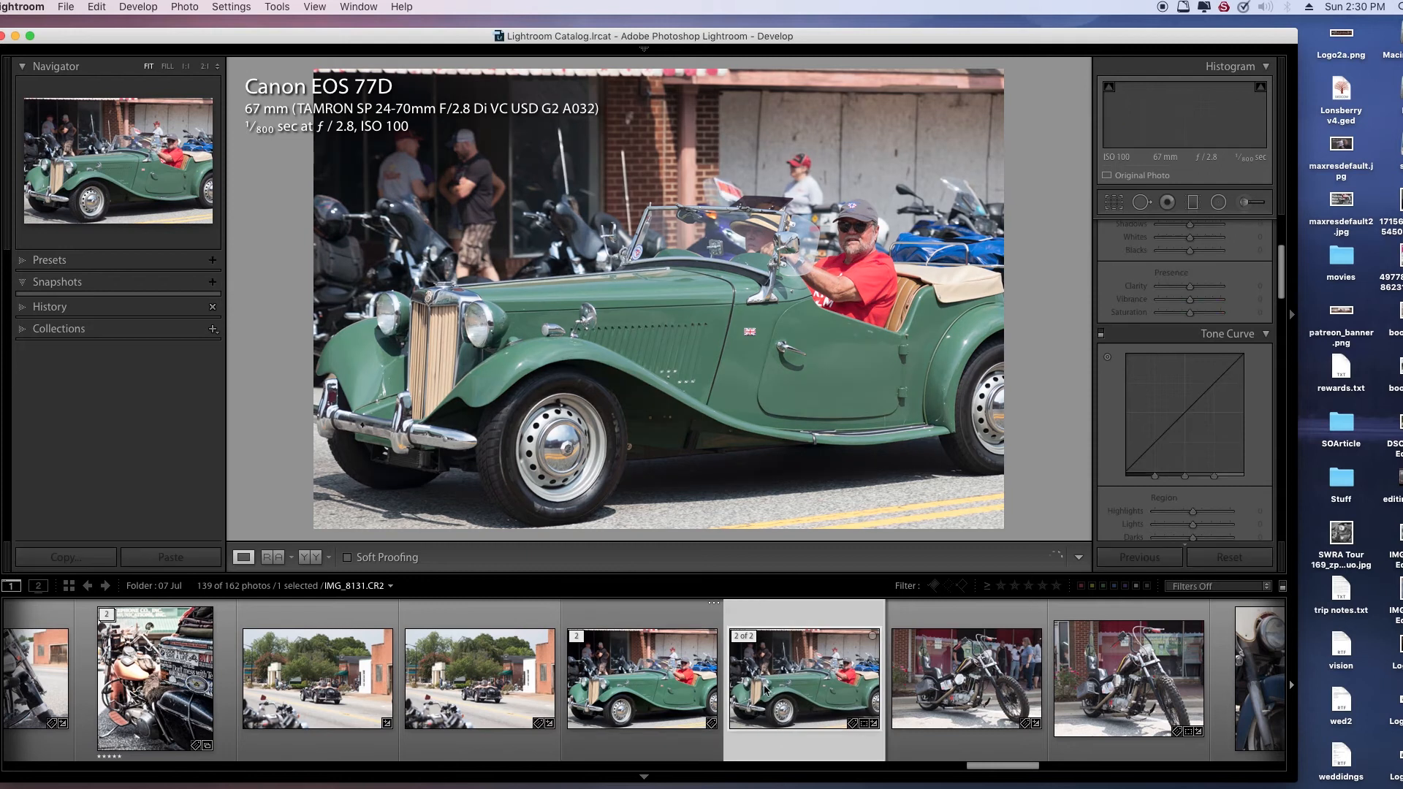
pyautogui.click(672, 691)
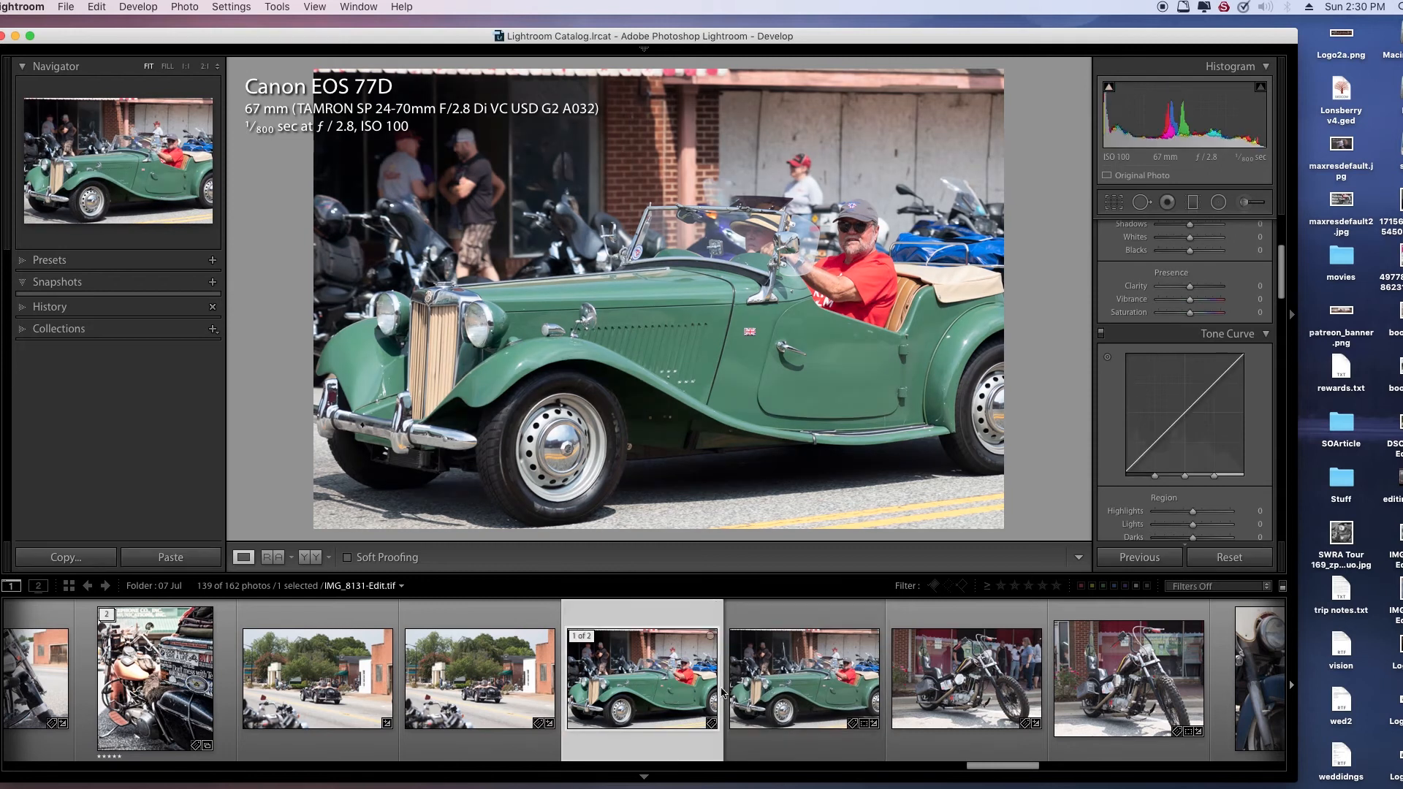
pyautogui.click(780, 695)
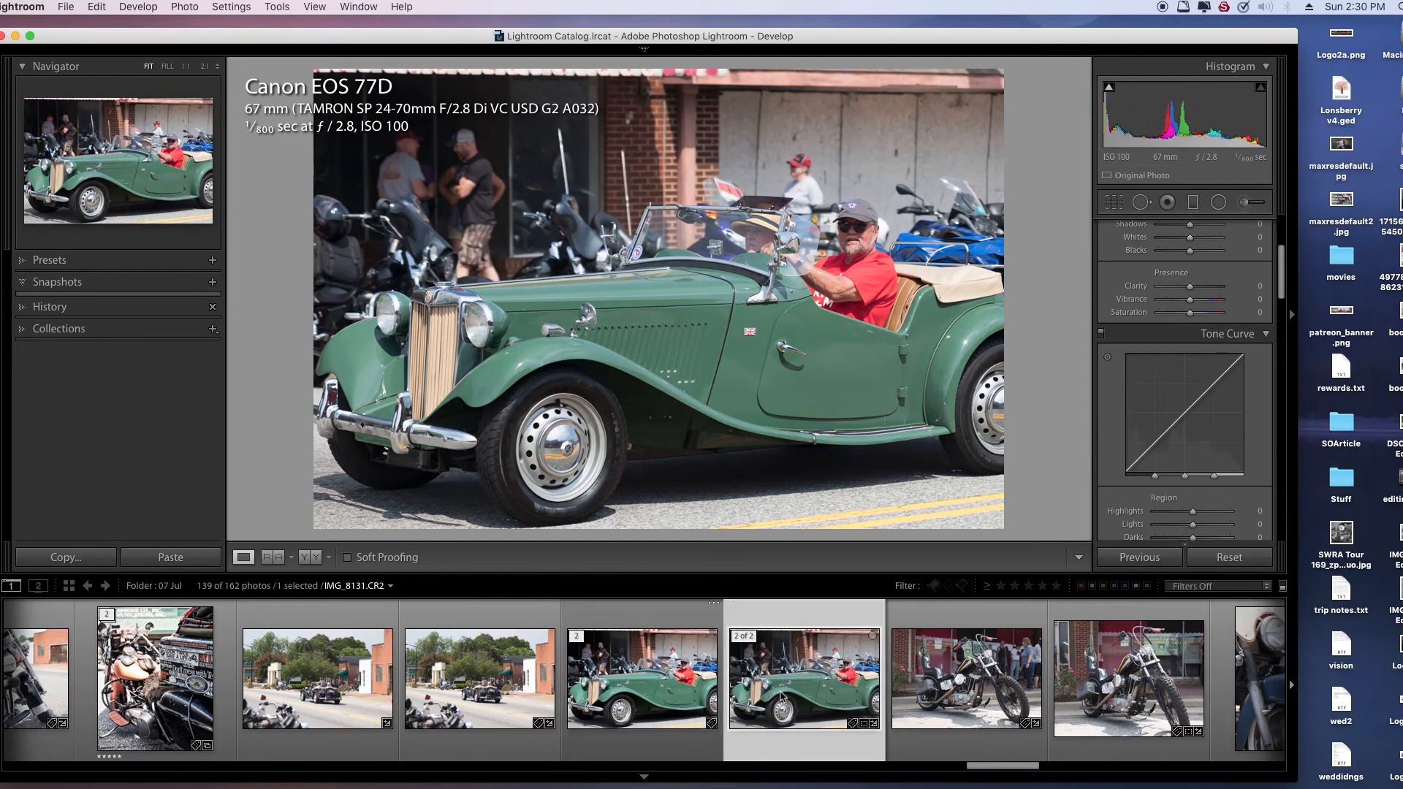
pyautogui.click(675, 689)
pyautogui.click(757, 680)
pyautogui.click(634, 681)
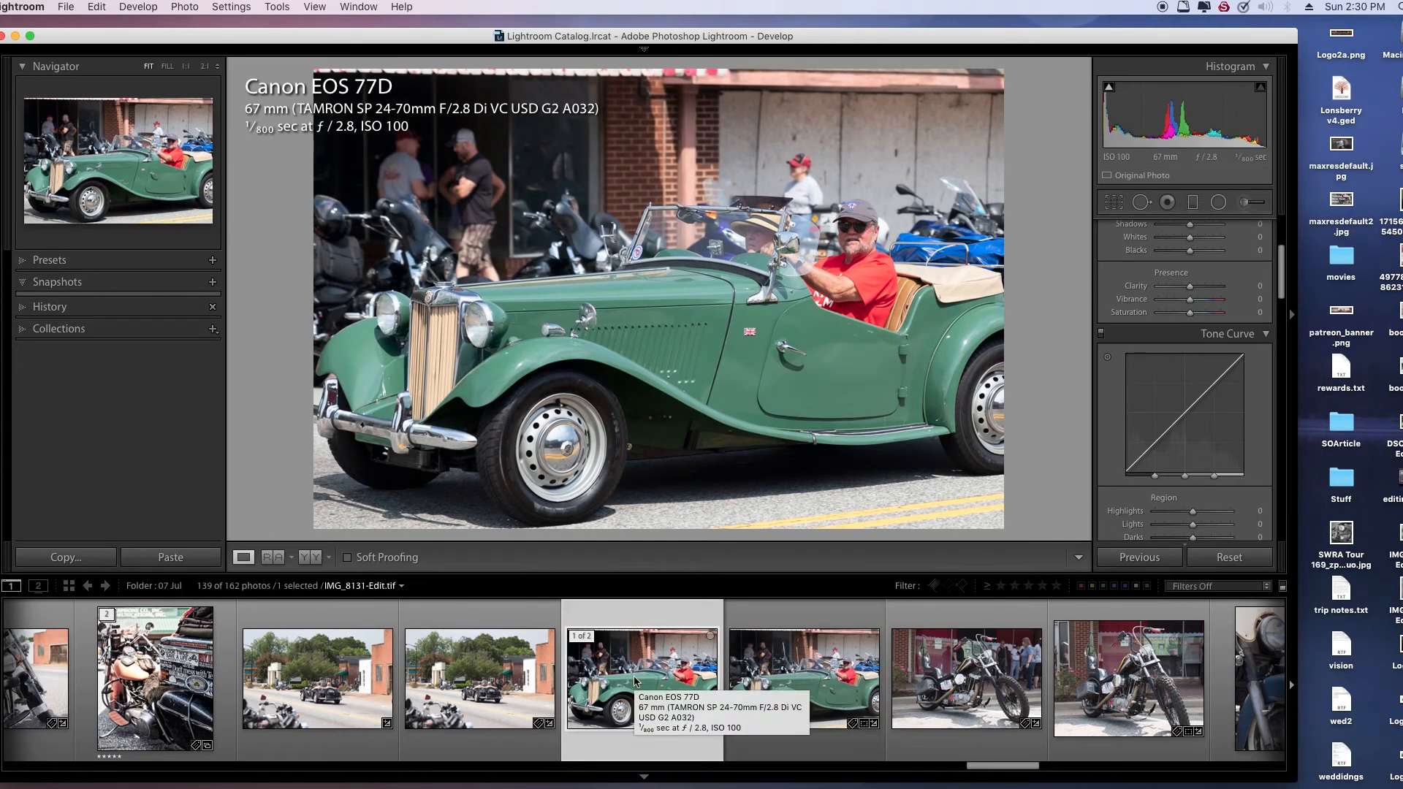
# Add a post-crop vignette to the edited photo with the Color Priority style and an Amount of -9
pyautogui.moveTo(1279, 269); pyautogui.dragTo(1267, 465)
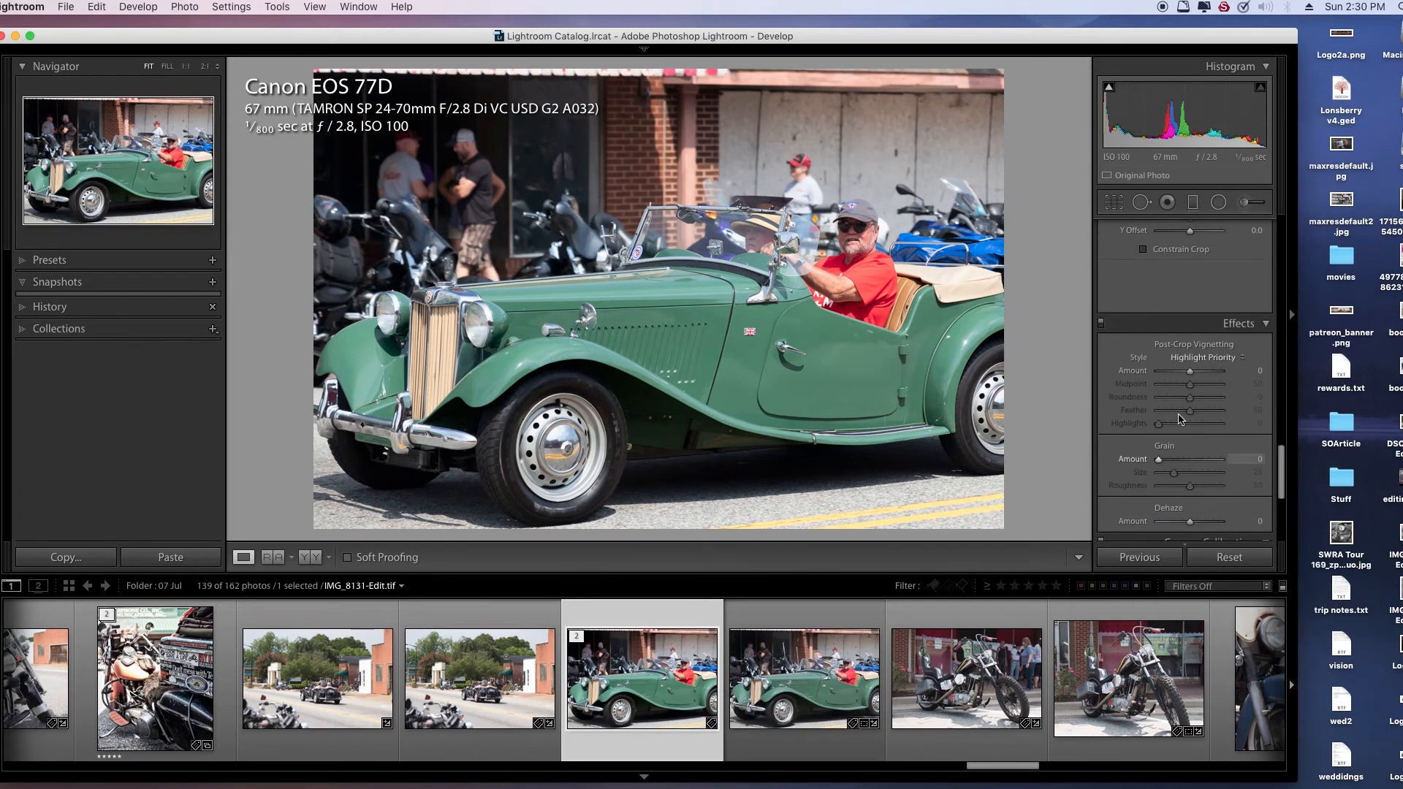
pyautogui.click(1196, 358)
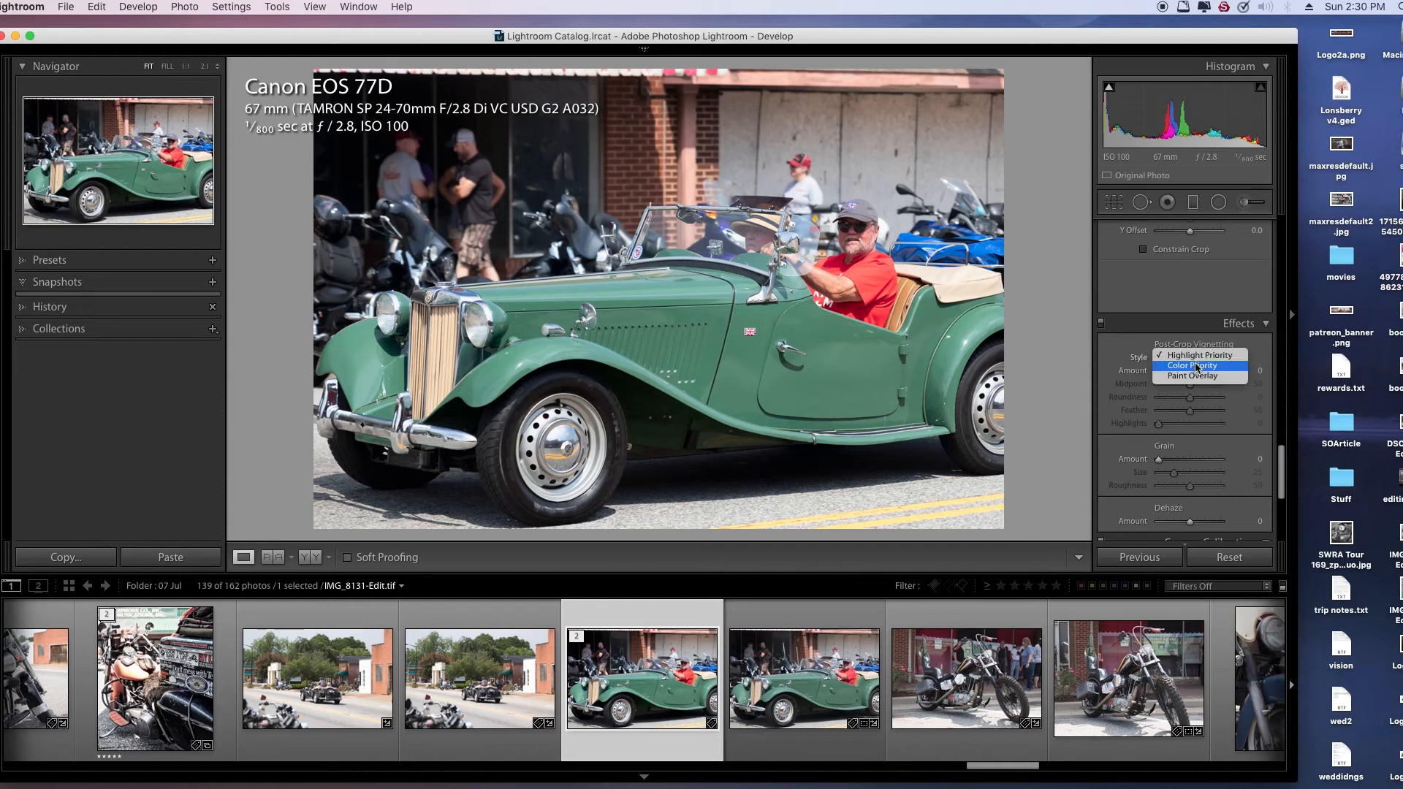
pyautogui.click(1195, 366)
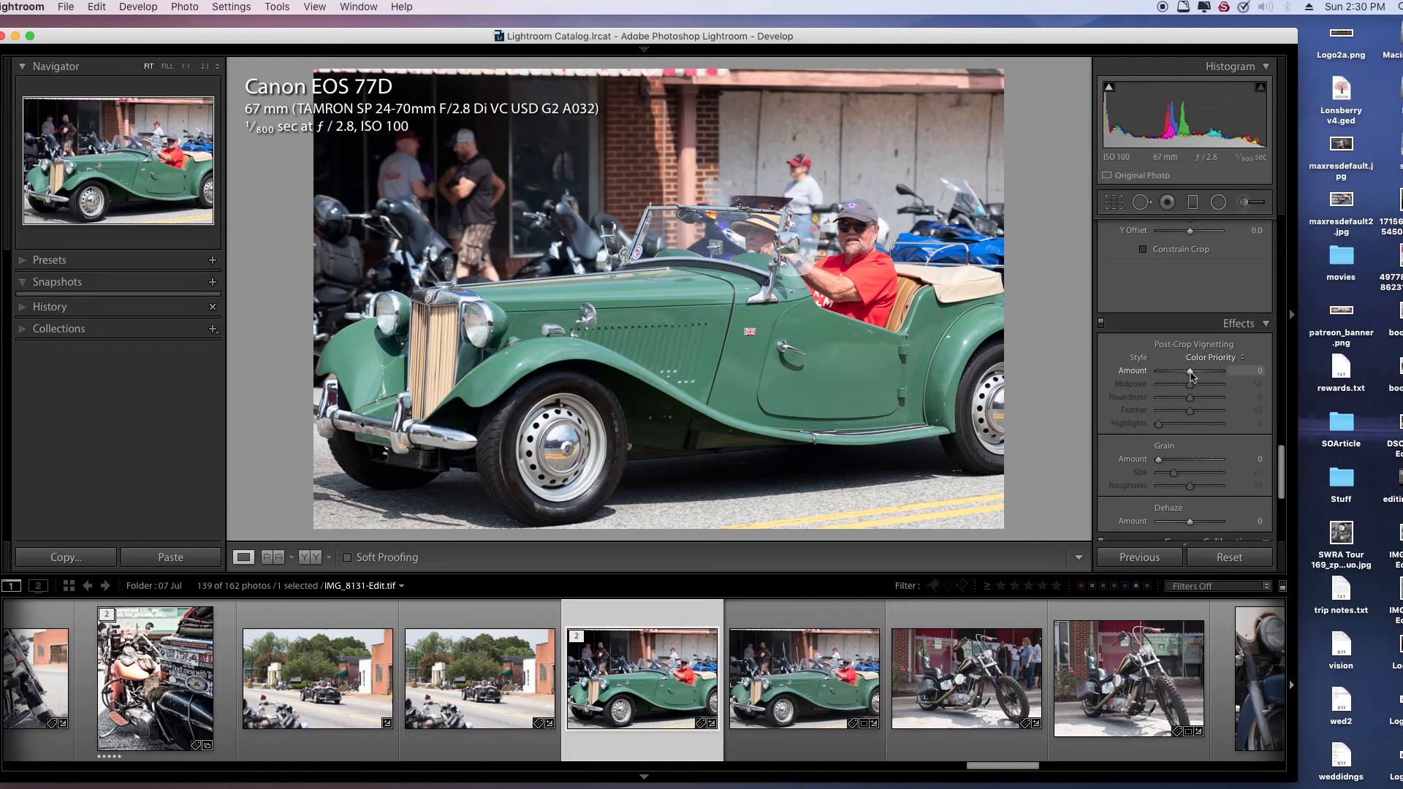
pyautogui.moveTo(1192, 375); pyautogui.dragTo(1186, 377)
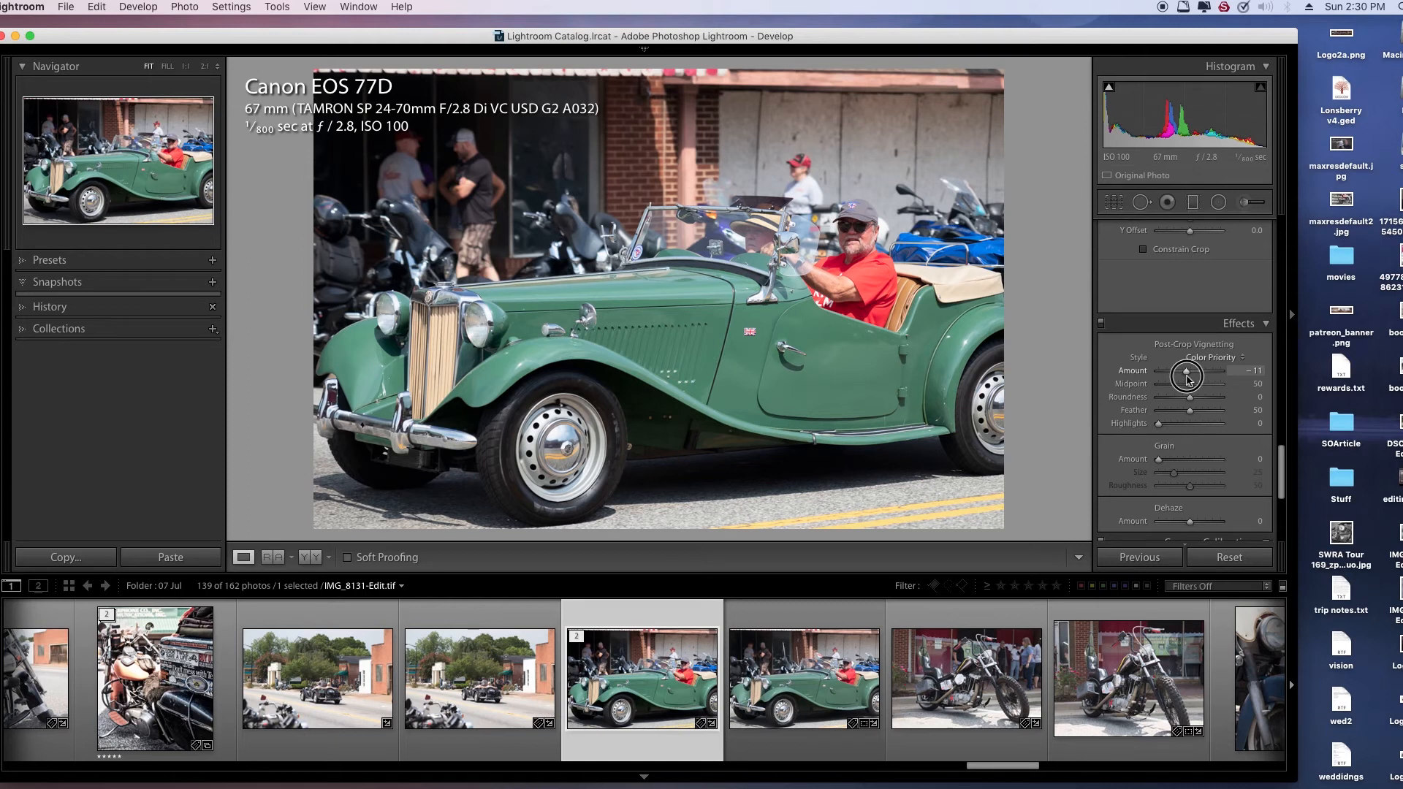
pyautogui.moveTo(1188, 378); pyautogui.dragTo(1189, 380)
pyautogui.moveTo(1189, 380); pyautogui.dragTo(1190, 379)
pyautogui.moveTo(1187, 378); pyautogui.dragTo(1187, 379)
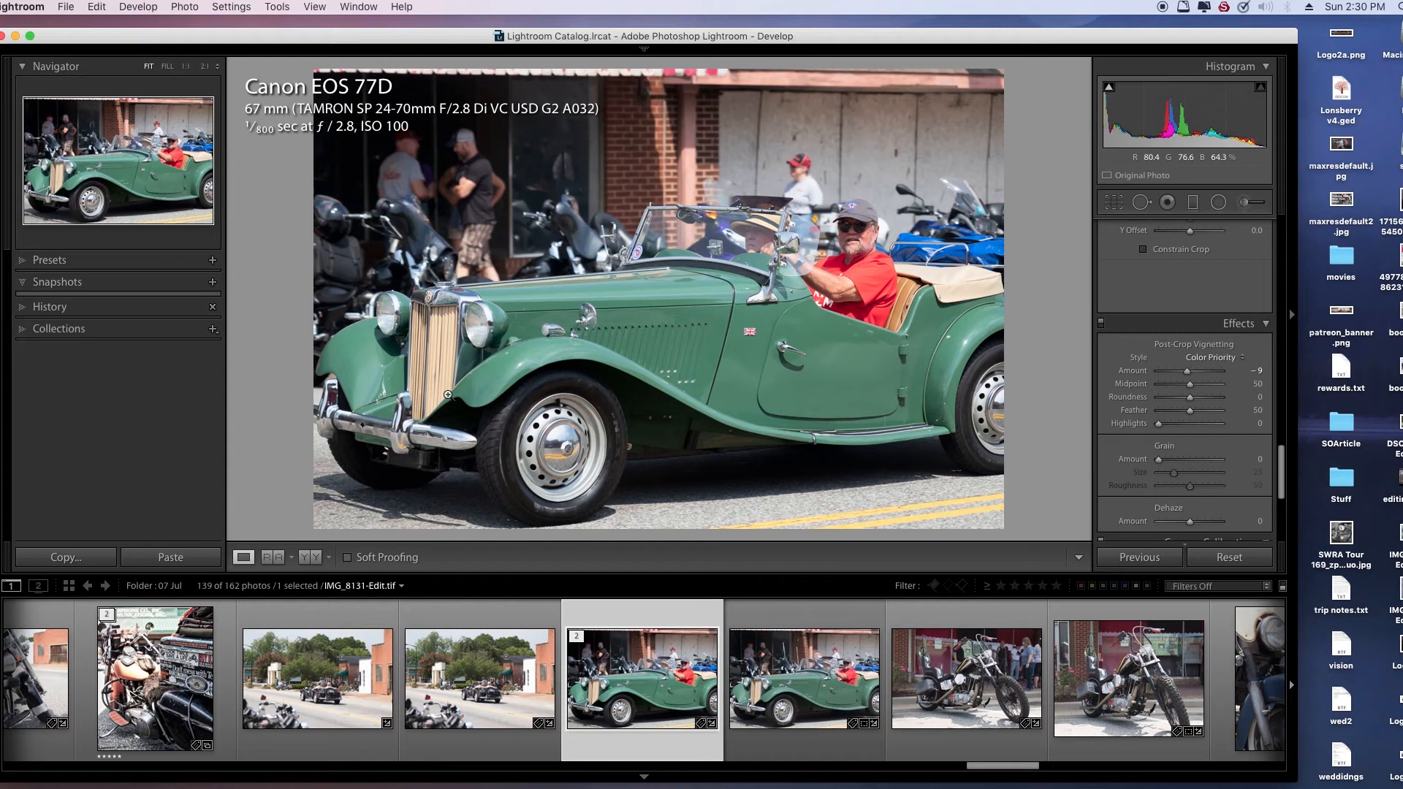
pyautogui.click(1198, 238)
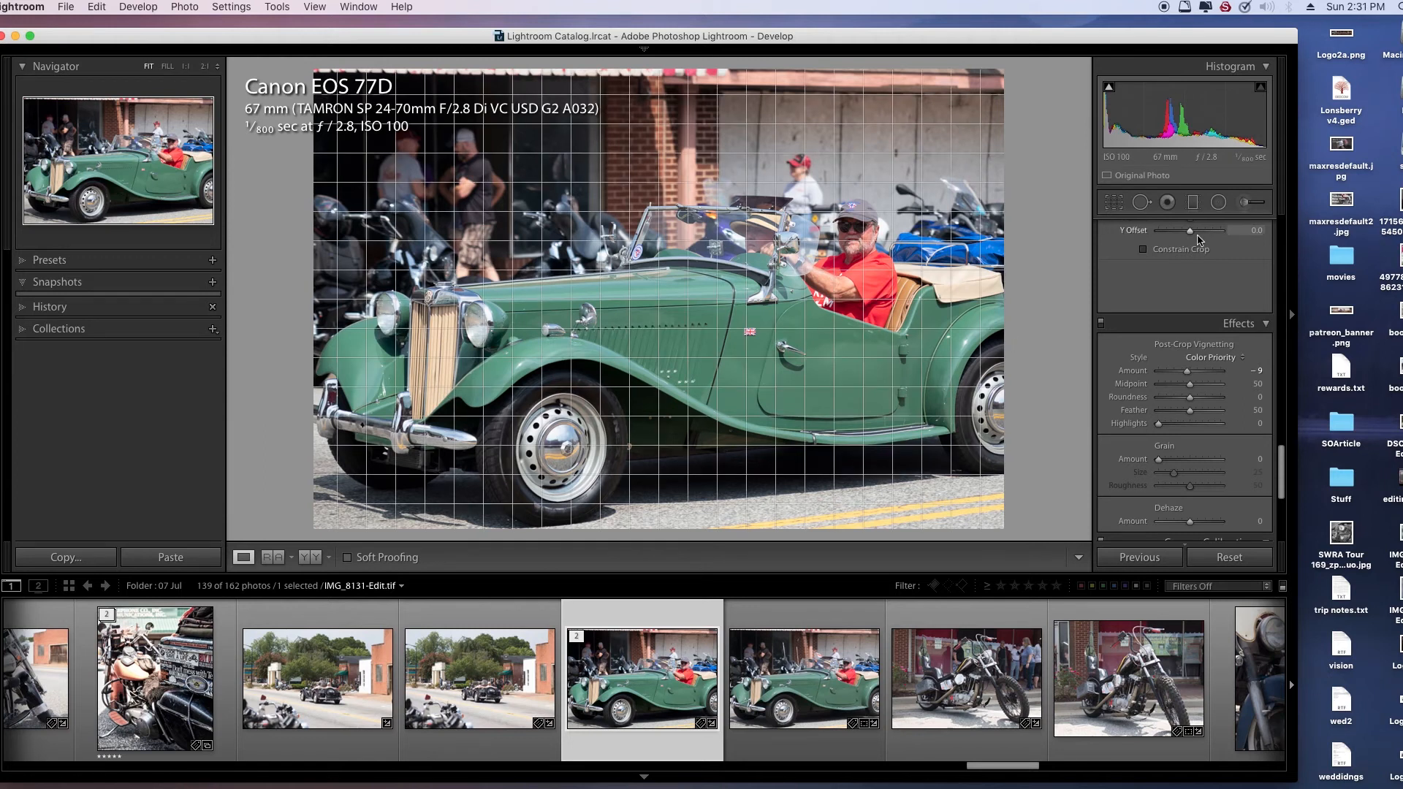
# Draw a wide Dodge (Lighten) radial filter around the car, and adjust its height and position to centre it on the body
pyautogui.click(1219, 204)
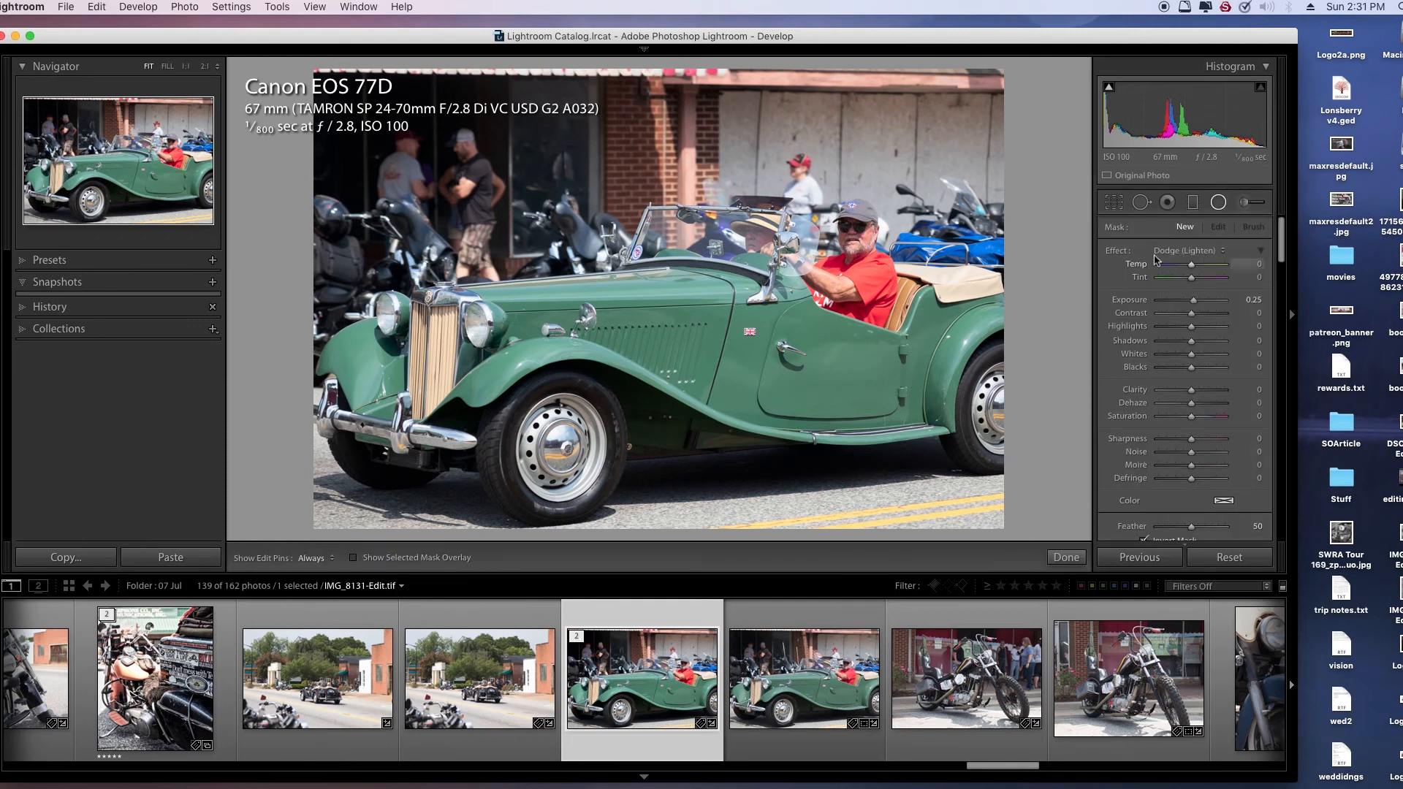
pyautogui.moveTo(667, 323); pyautogui.dragTo(1103, 487)
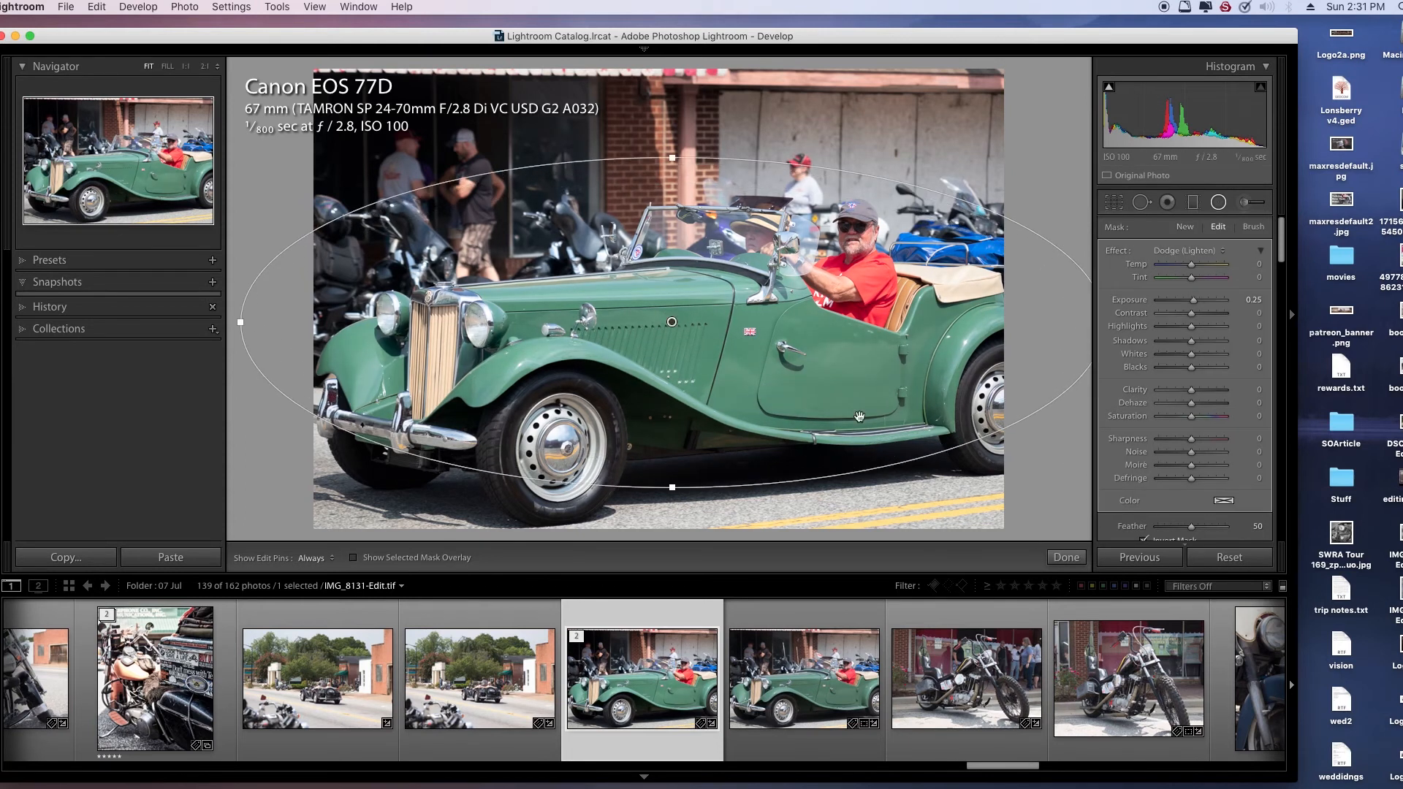
pyautogui.moveTo(672, 320); pyautogui.dragTo(687, 342)
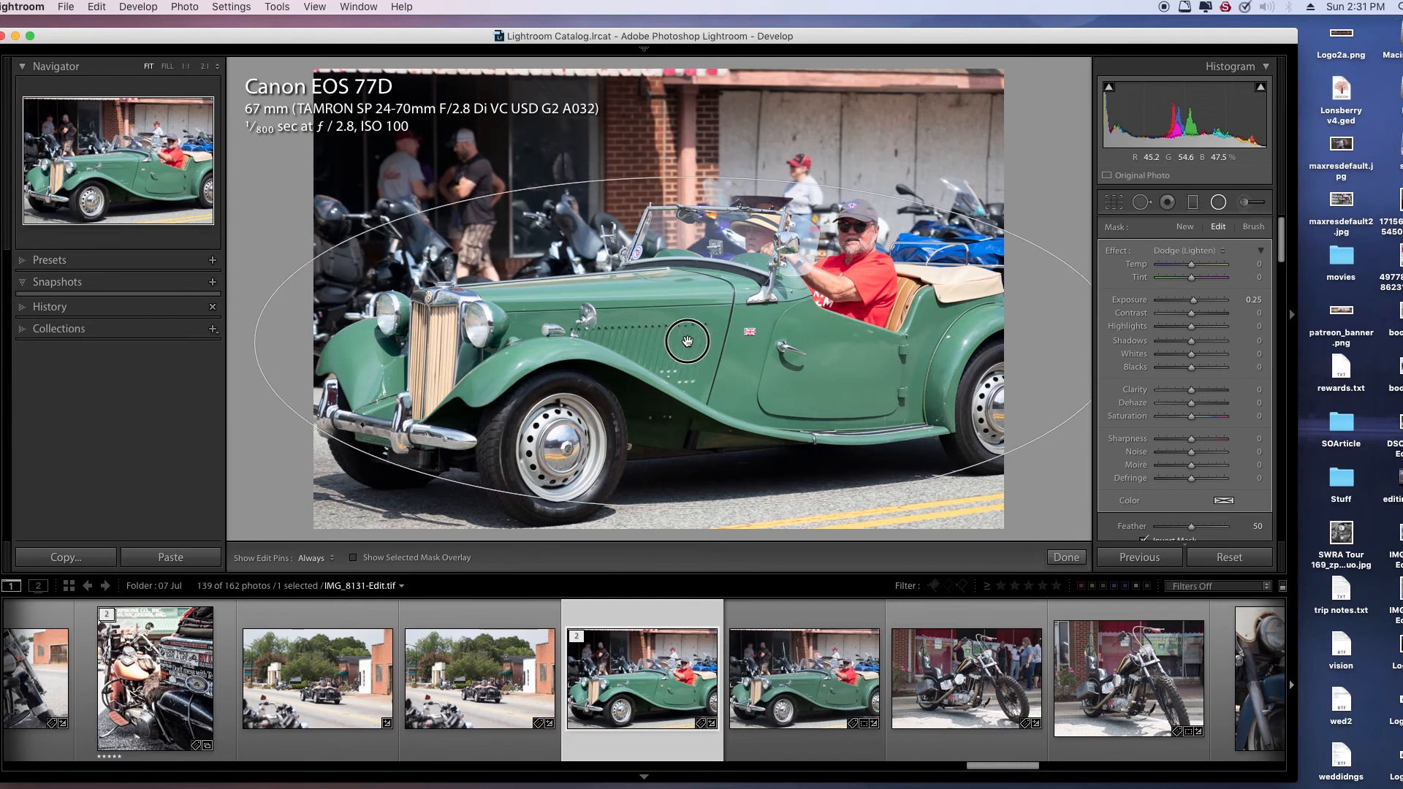
pyautogui.moveTo(984, 226); pyautogui.dragTo(987, 219)
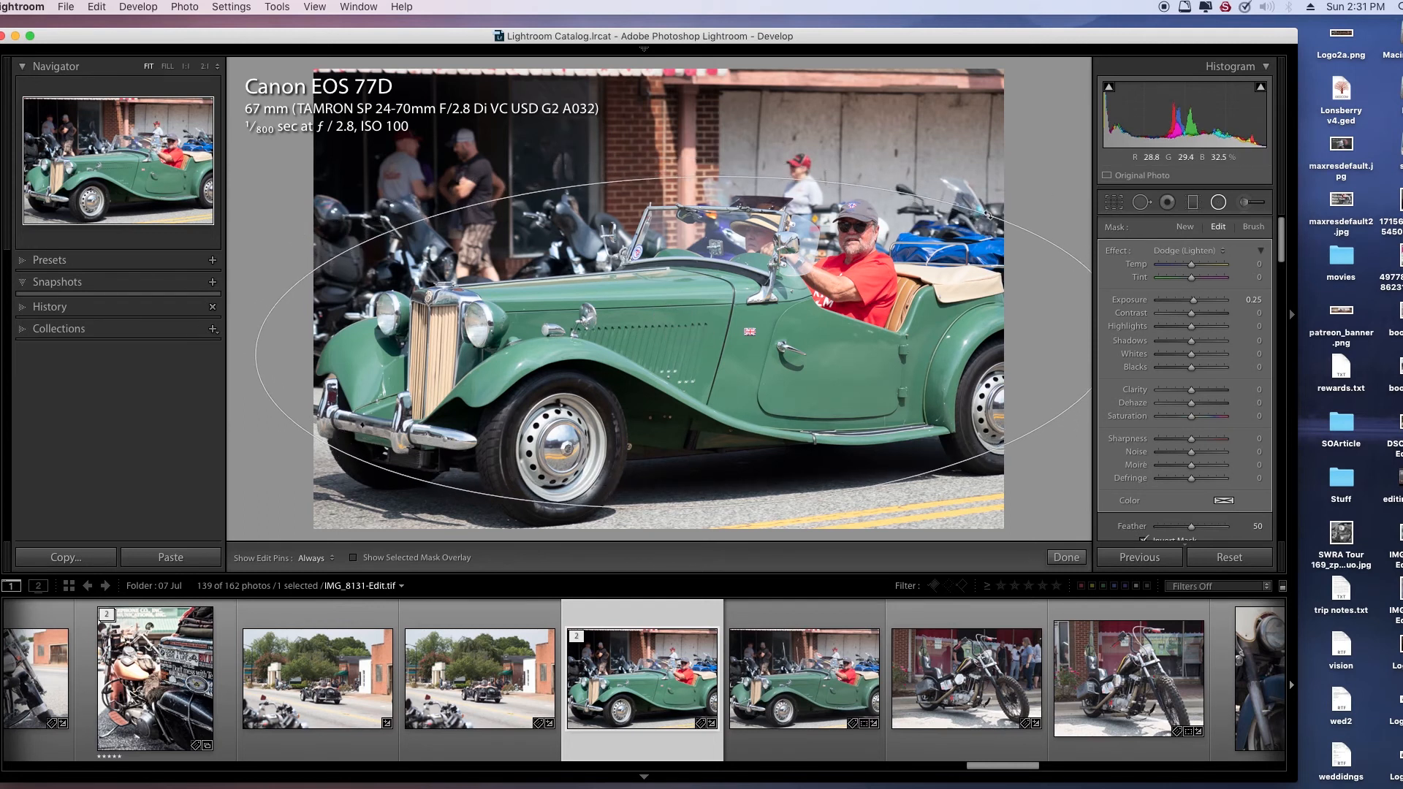
pyautogui.moveTo(678, 178); pyautogui.dragTo(681, 190)
pyautogui.moveTo(684, 342); pyautogui.dragTo(689, 348)
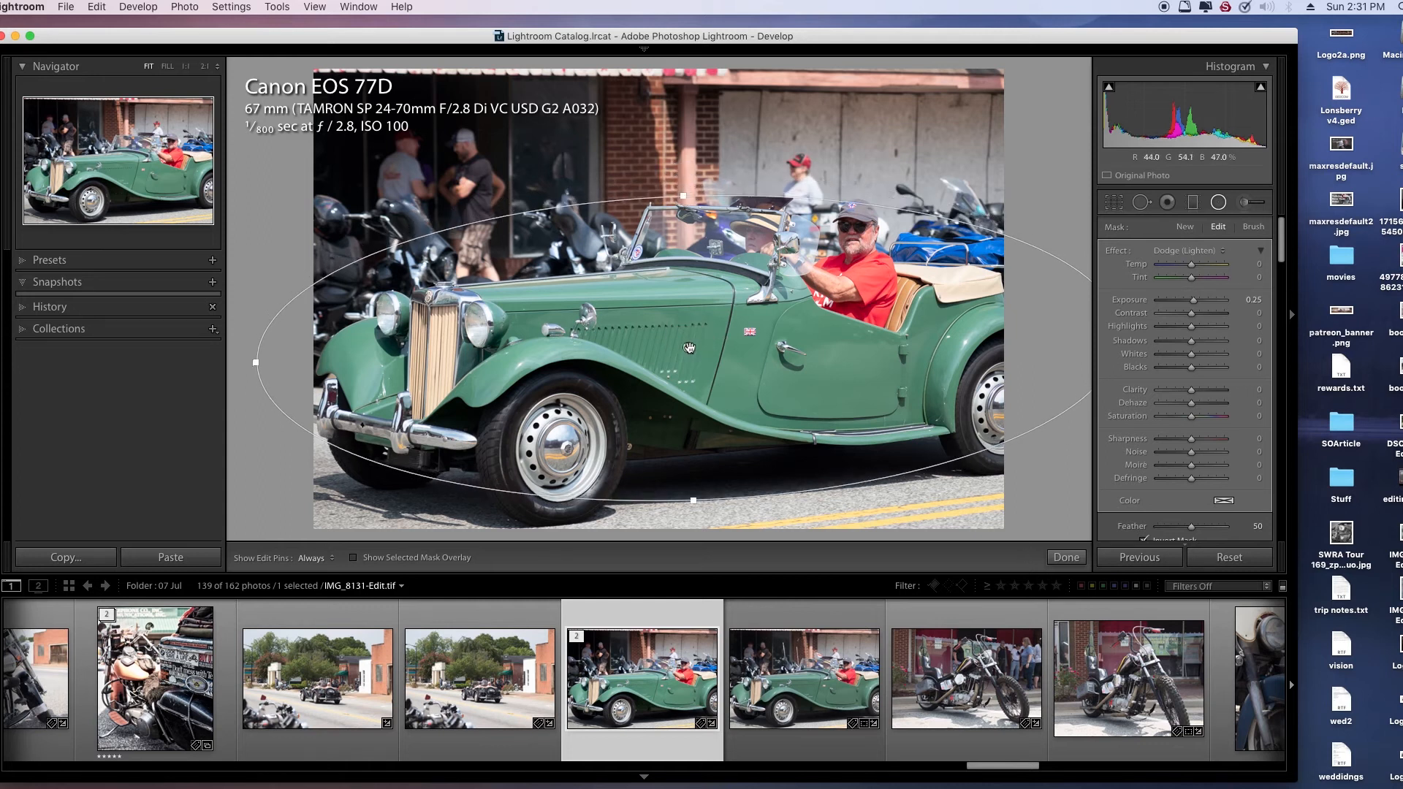
# Set the radial filter's Exposure to 0, Whites to 20 and Feather to 76, checking the mask overlay, and finish the filter
pyautogui.doubleClick(1192, 302)
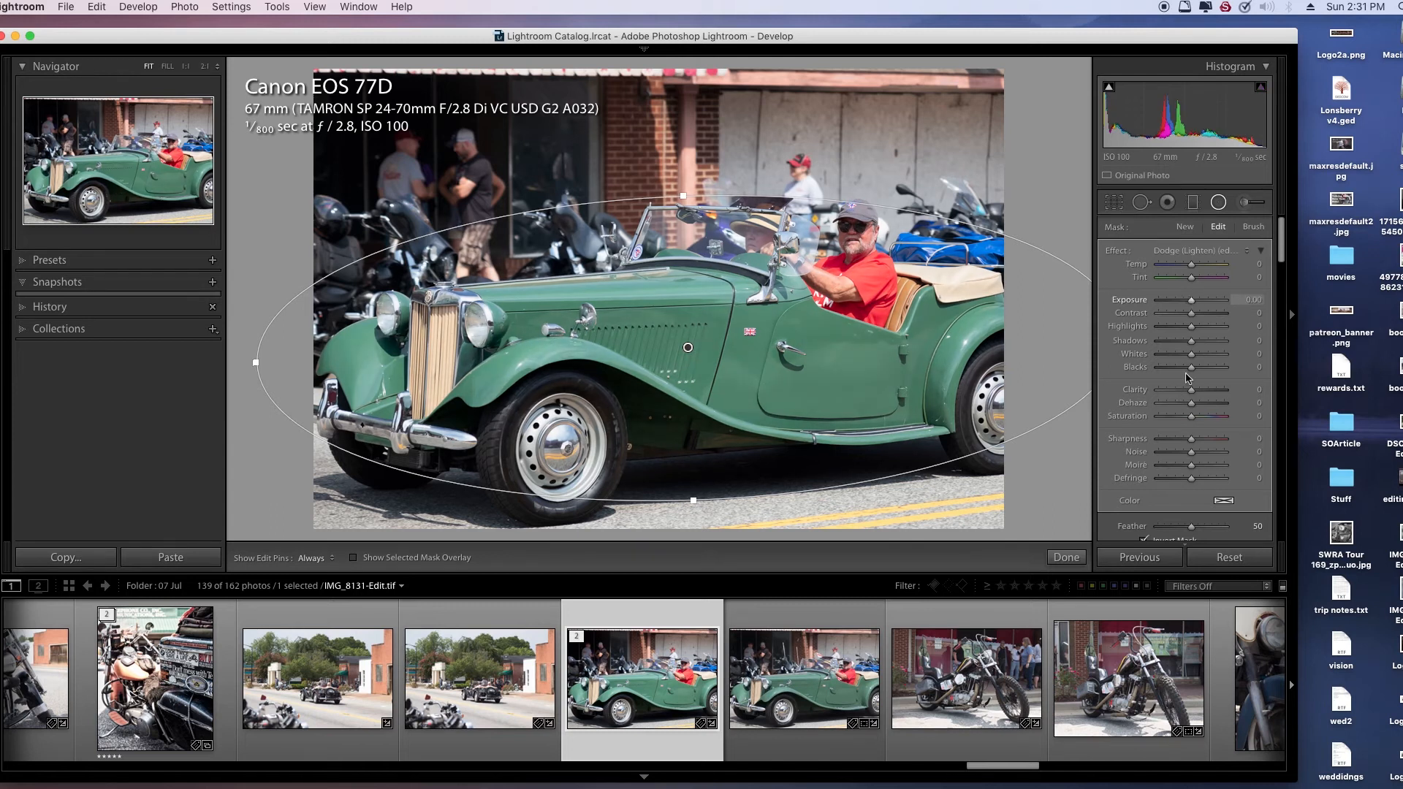
pyautogui.moveTo(1193, 357); pyautogui.dragTo(1199, 357)
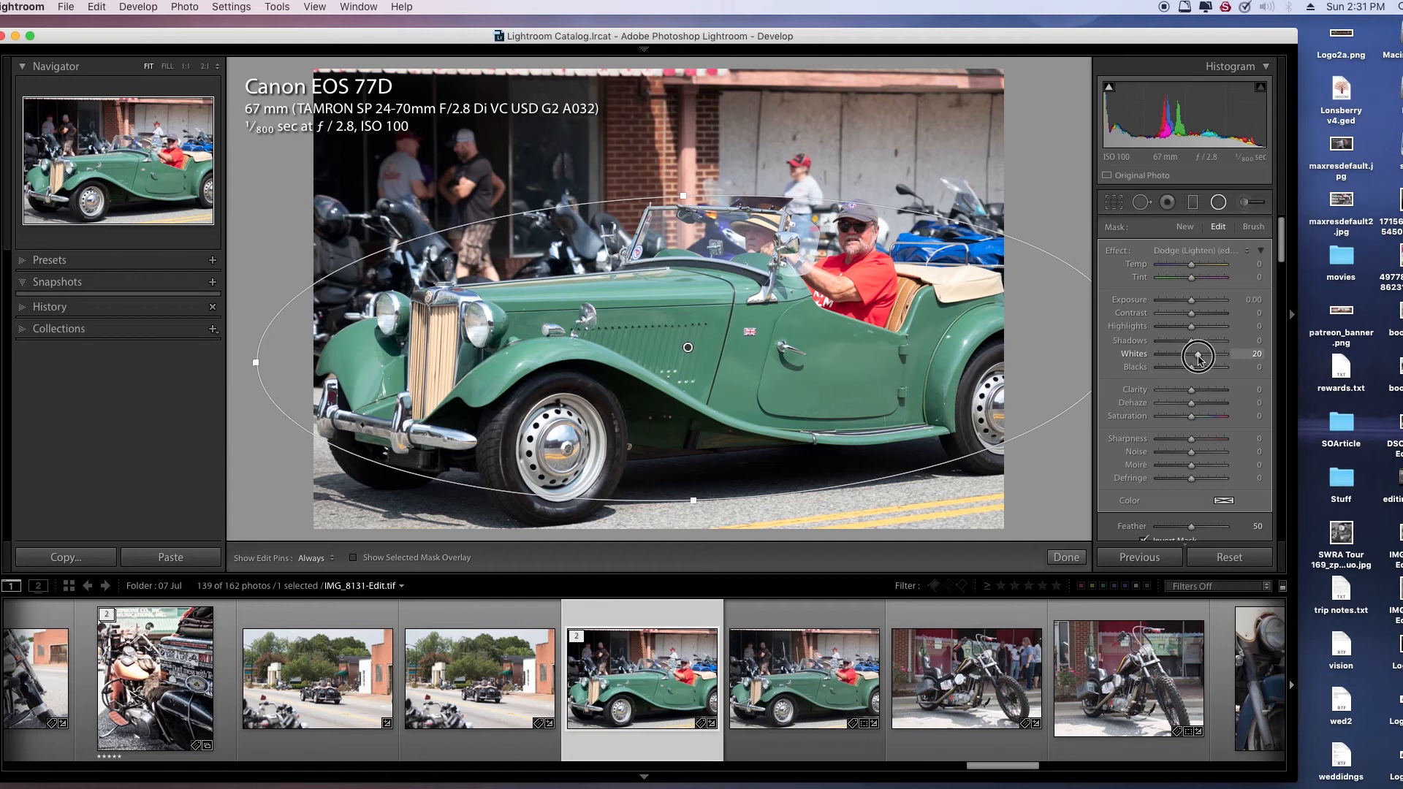
pyautogui.click(354, 557)
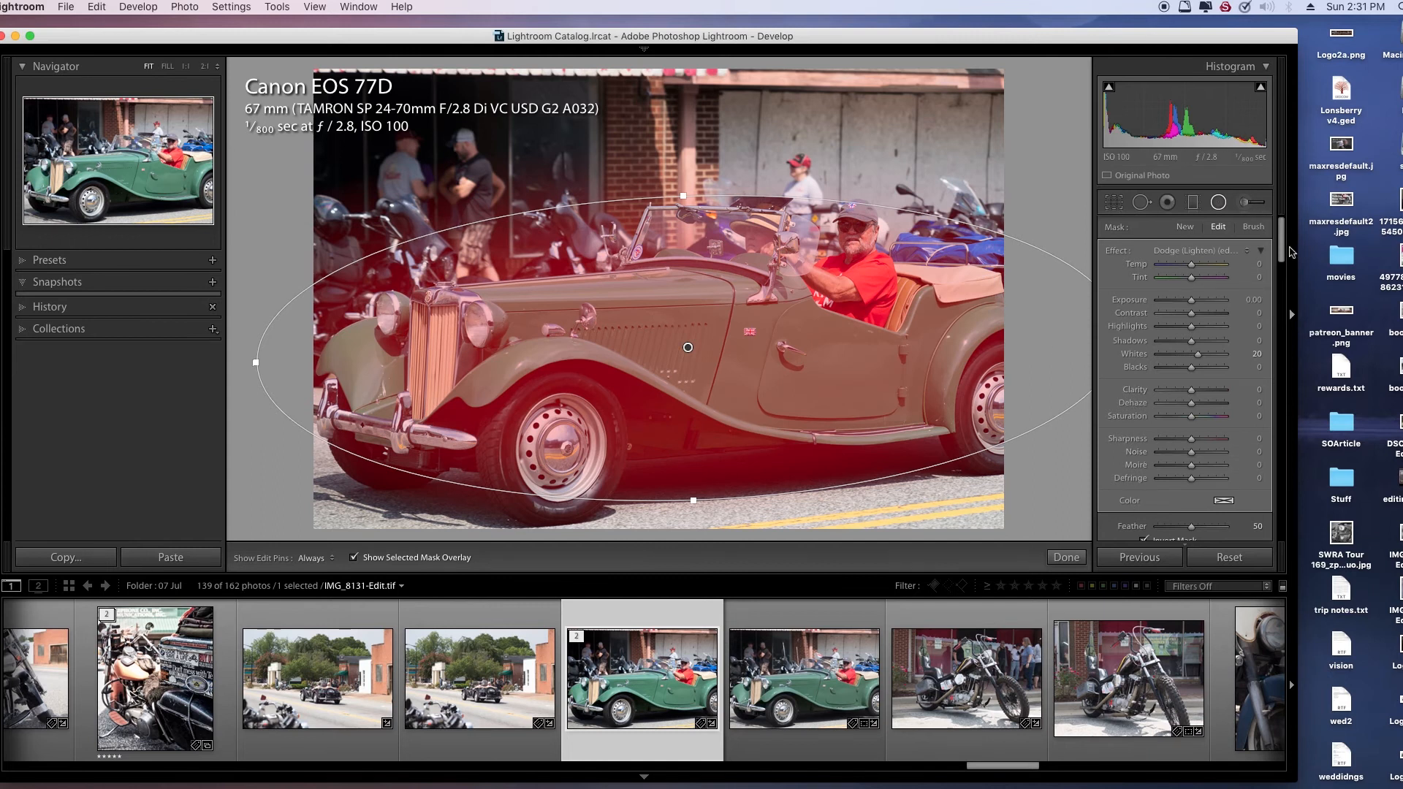
pyautogui.moveTo(1281, 243); pyautogui.dragTo(1295, 272)
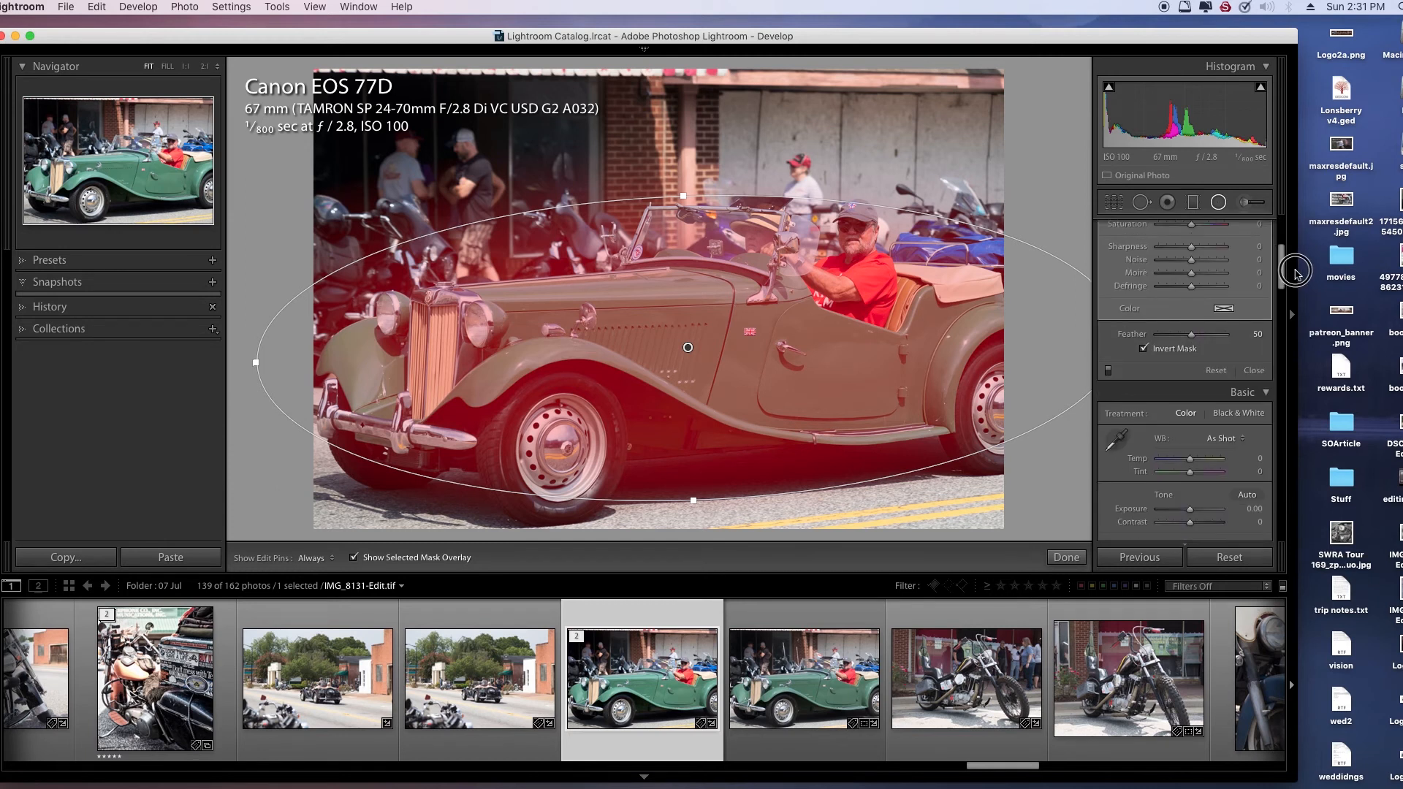
pyautogui.moveTo(1193, 338); pyautogui.dragTo(1210, 339)
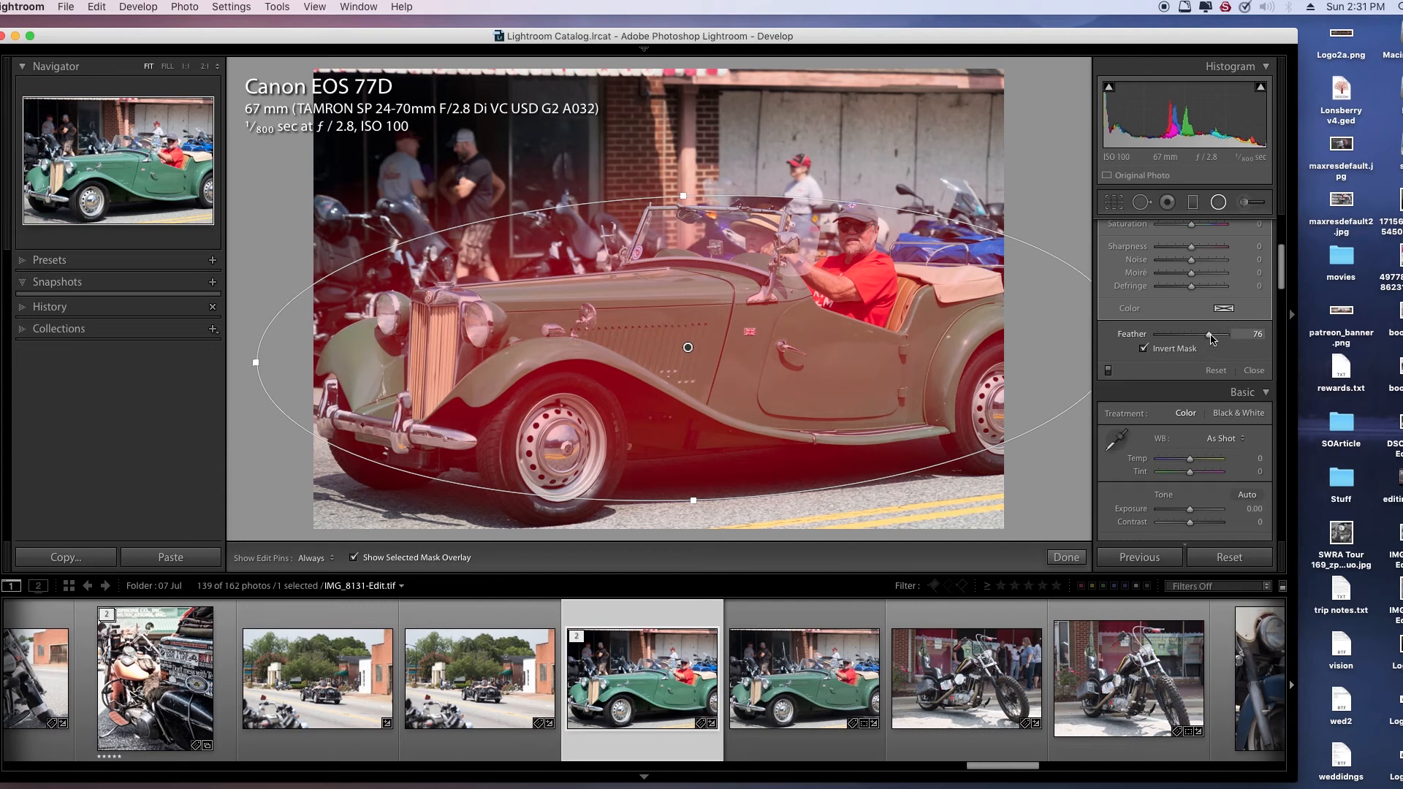
pyautogui.click(354, 559)
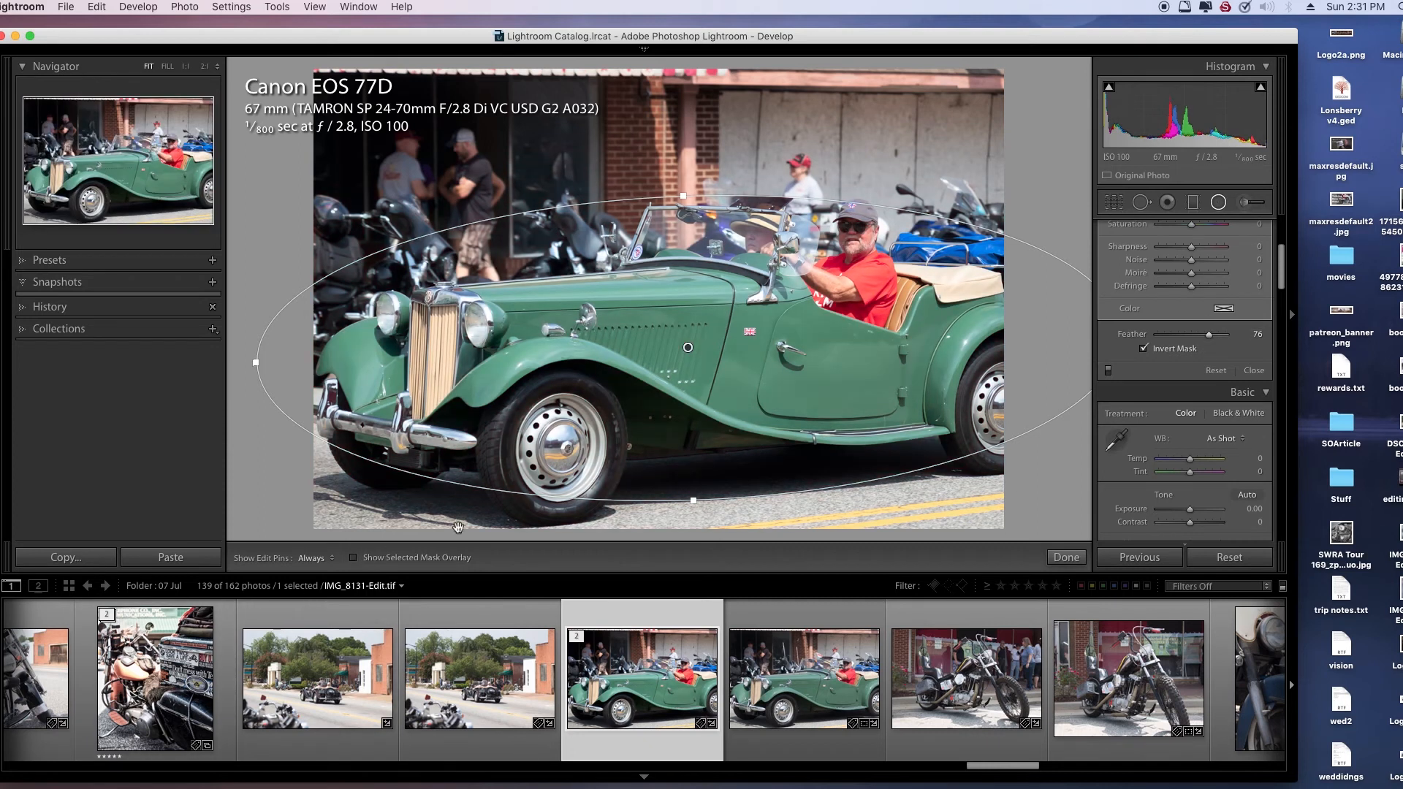
pyautogui.click(1061, 559)
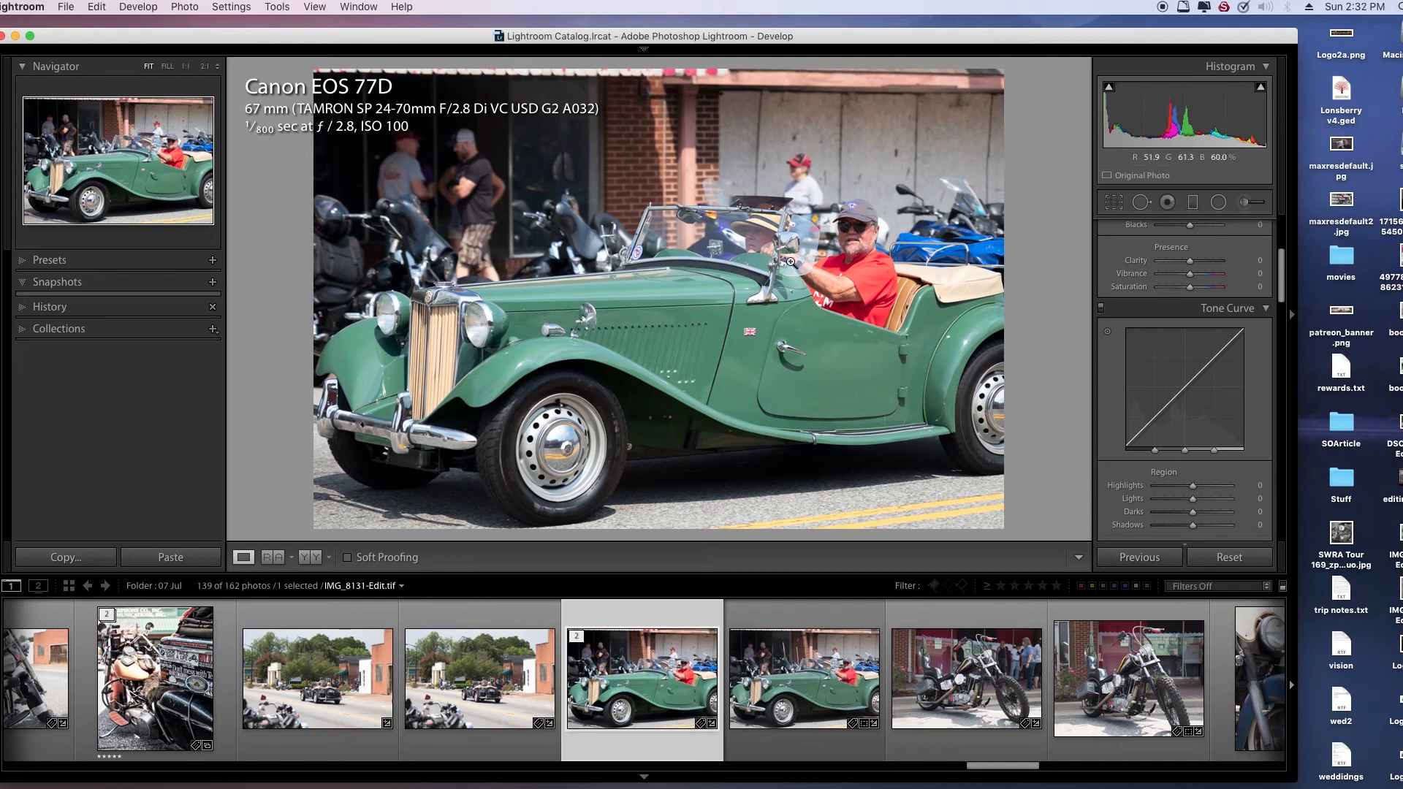
# Lighten the driver's face with a size 4.0 Dodge (Lighten) adjustment brush, raise its Shadows slightly, and finish the brush
pyautogui.press('k')
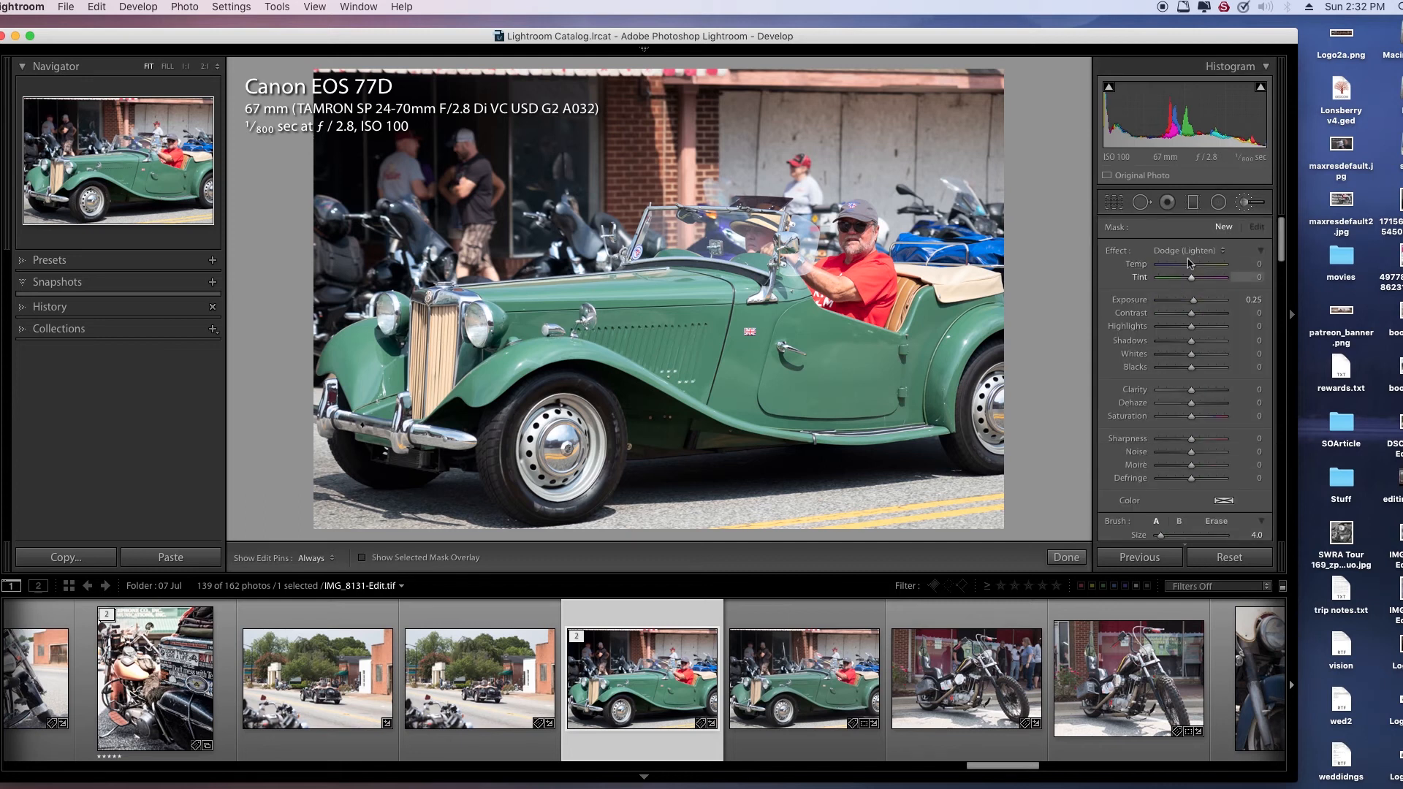
pyautogui.press(']')
pyautogui.press('[')
pyautogui.press('h')
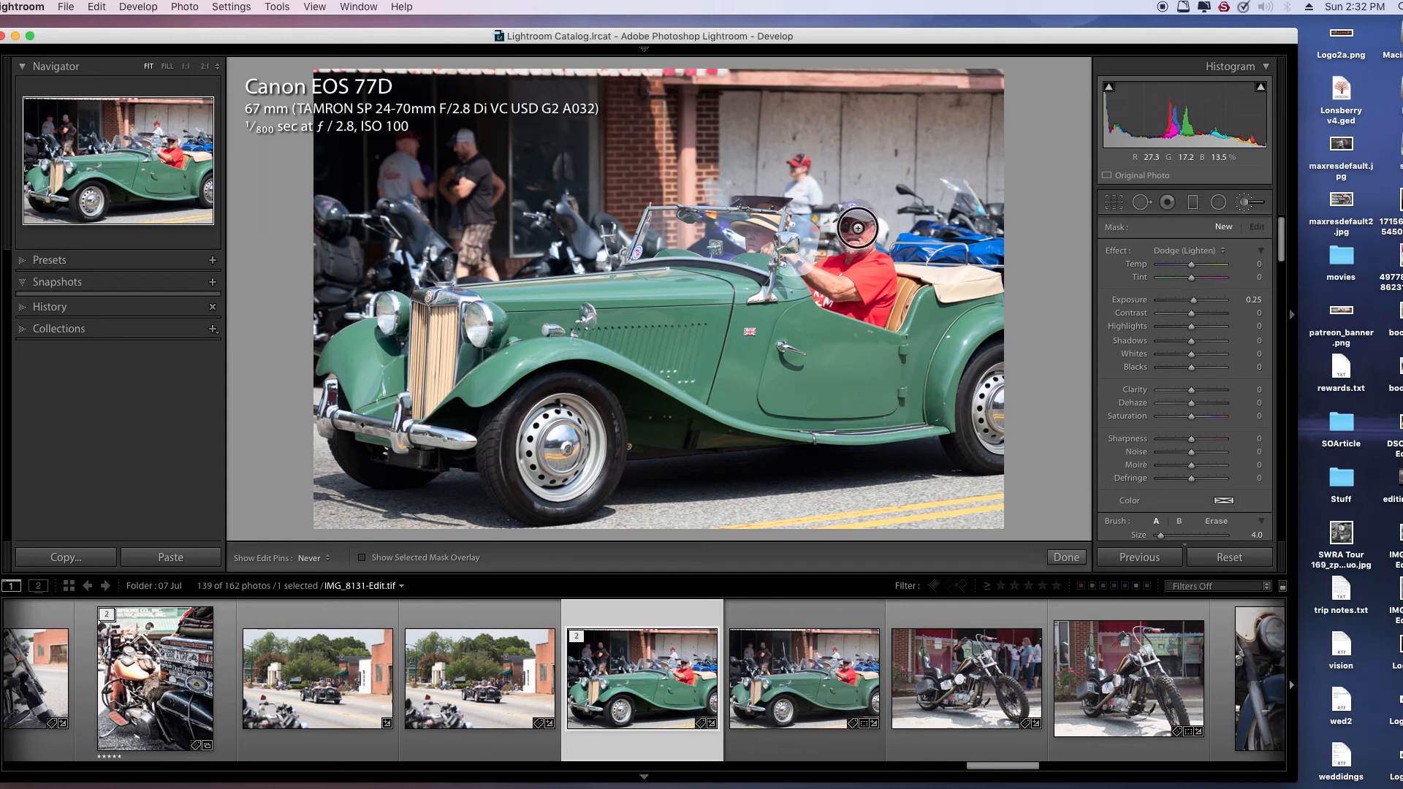
pyautogui.click(844, 226)
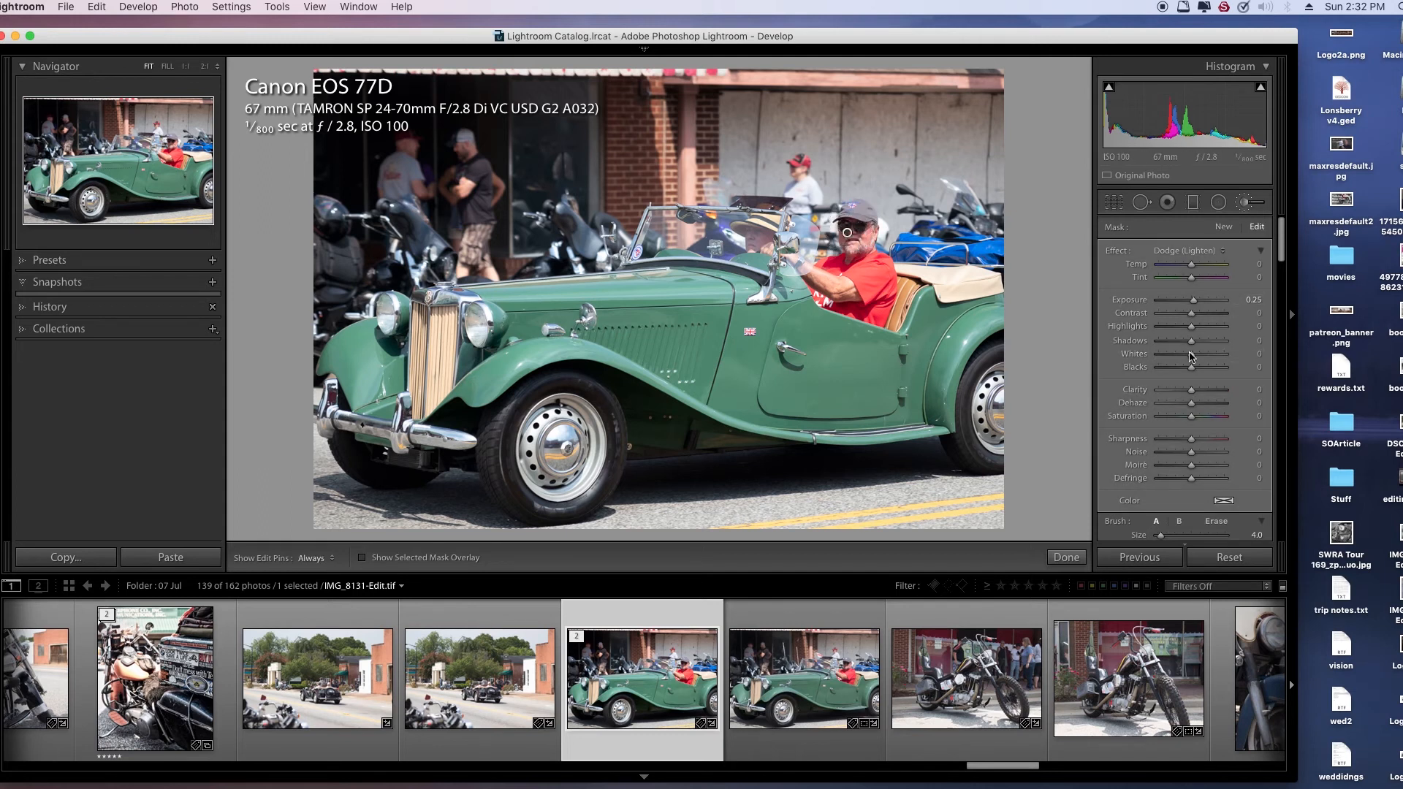
pyautogui.moveTo(1191, 343); pyautogui.dragTo(1195, 346)
pyautogui.click(1064, 557)
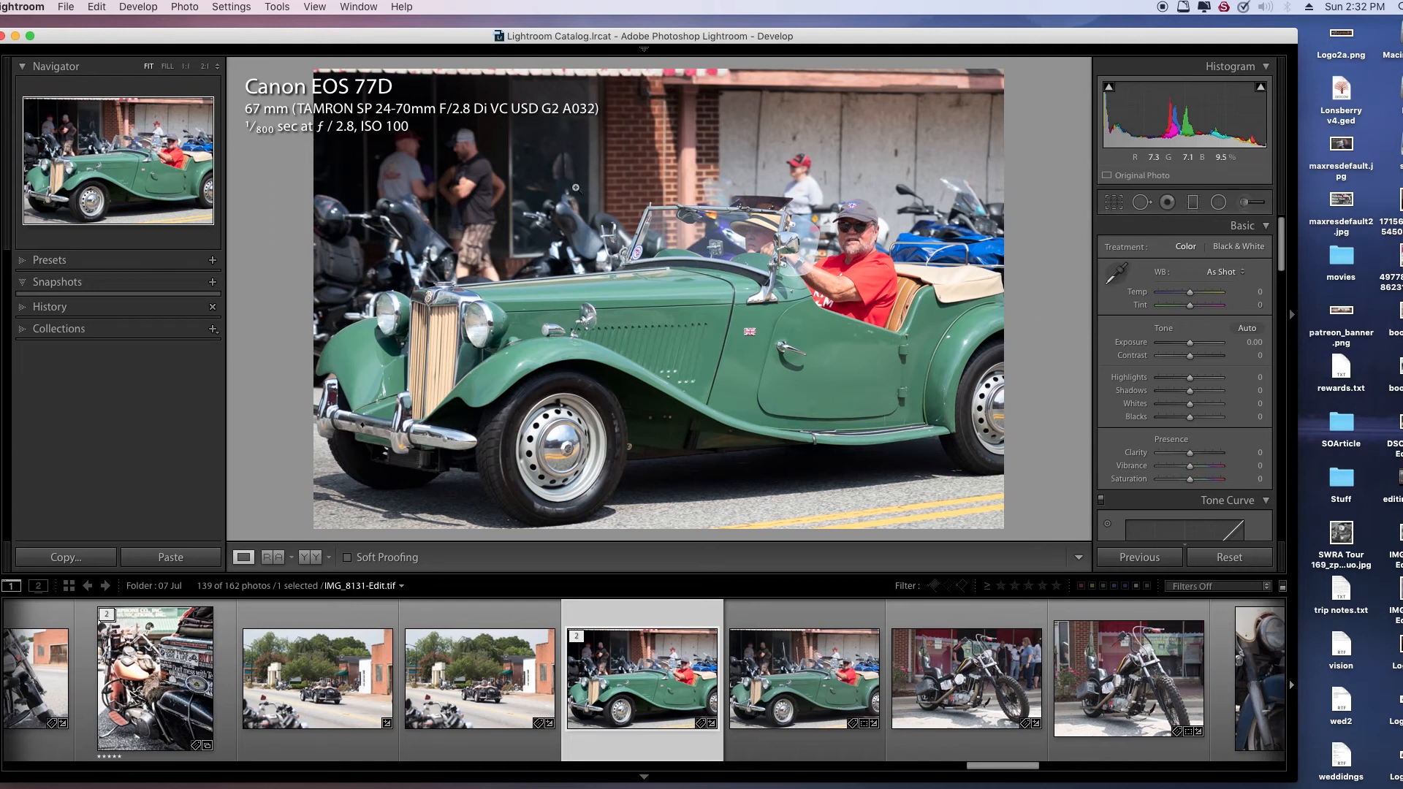
# Darken the background across the upper part of the photo with a new Burn (Darken) adjustment brush
pyautogui.click(1245, 205)
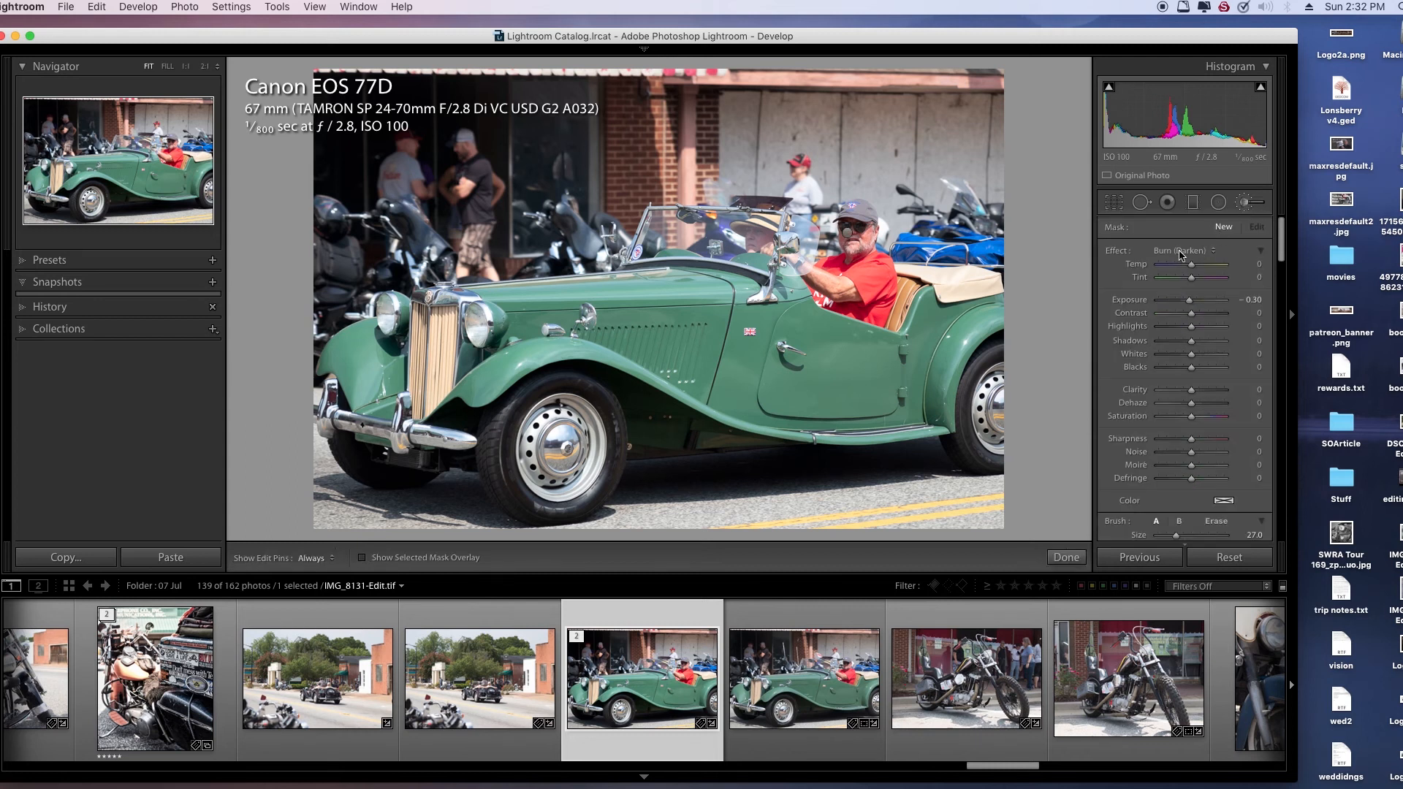
pyautogui.click(1179, 255)
pyautogui.click(1175, 251)
pyautogui.scroll(5, 415, 128)
pyautogui.moveTo(363, 120)
pyautogui.mouseDown()
pyautogui.moveTo(387, 213)
pyautogui.moveTo(466, 218)
pyautogui.moveTo(626, 135)
pyautogui.moveTo(790, 114)
pyautogui.moveTo(911, 144)
pyautogui.moveTo(989, 196)
pyautogui.moveTo(929, 120)
pyautogui.moveTo(953, 157)
pyautogui.mouseUp()
pyautogui.scroll(-7, 964, 526)
pyautogui.scroll(-2, 965, 528)
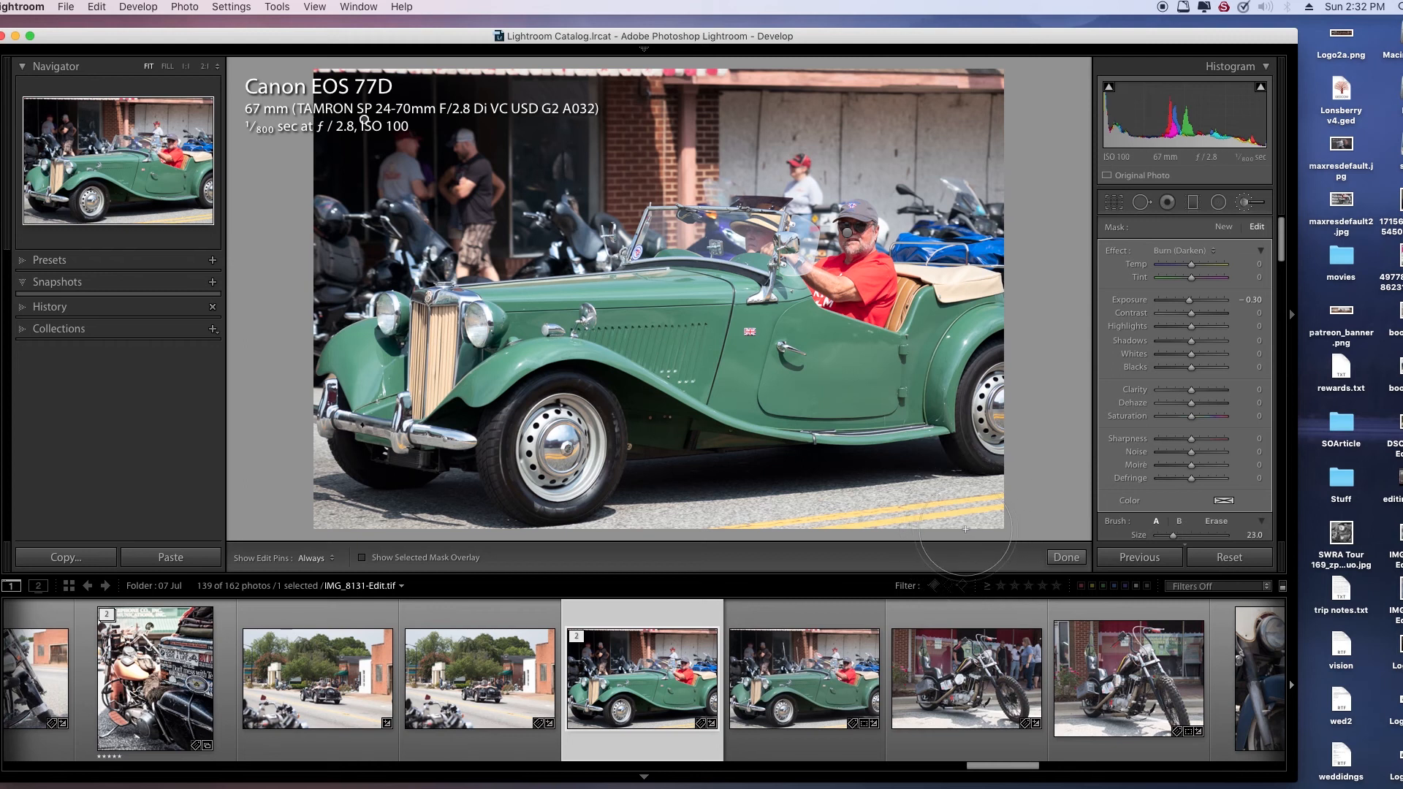
# Darken the road along the photo's lower edge with the burn brush and set its Exposure to -0.20
pyautogui.press('h')
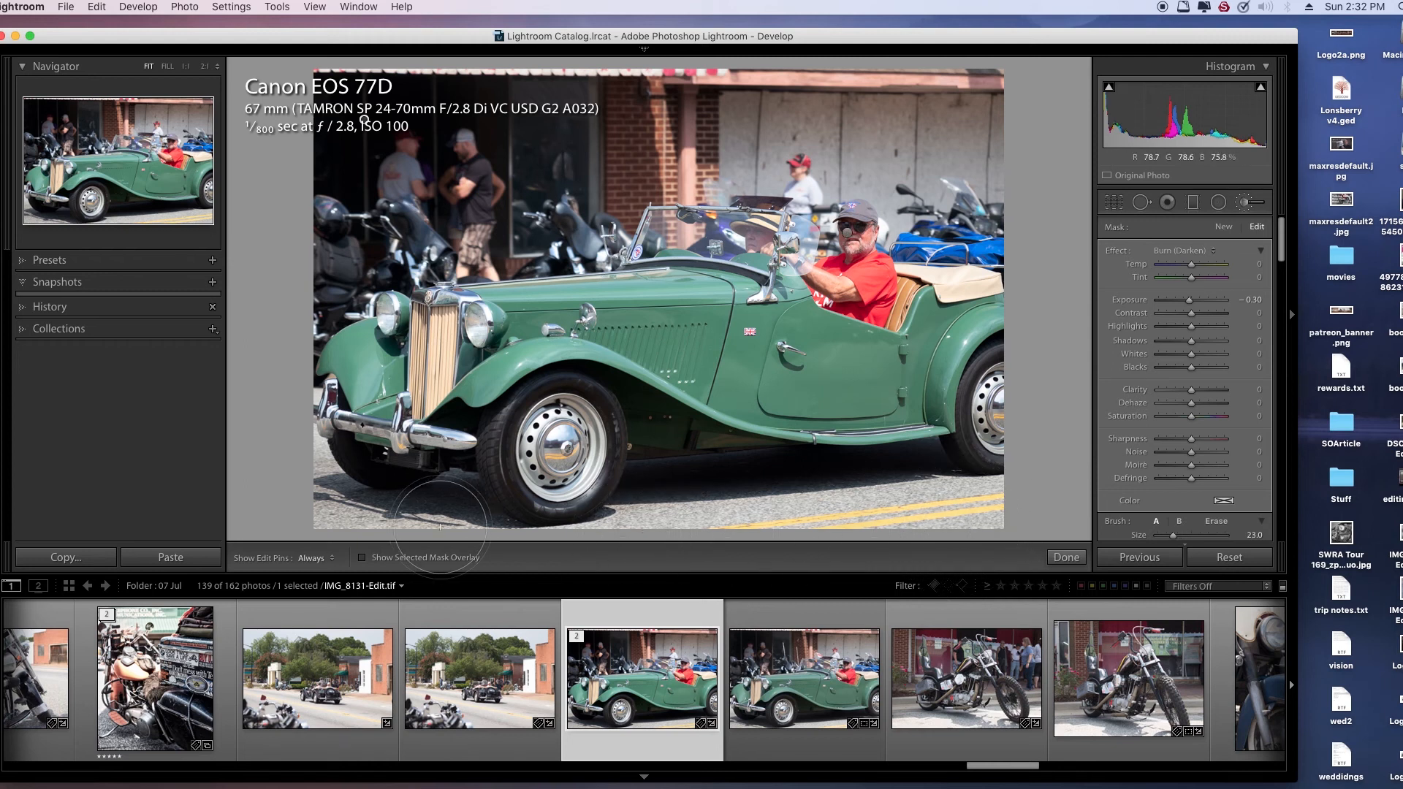
pyautogui.scroll(-4, 423, 512)
pyautogui.press('h')
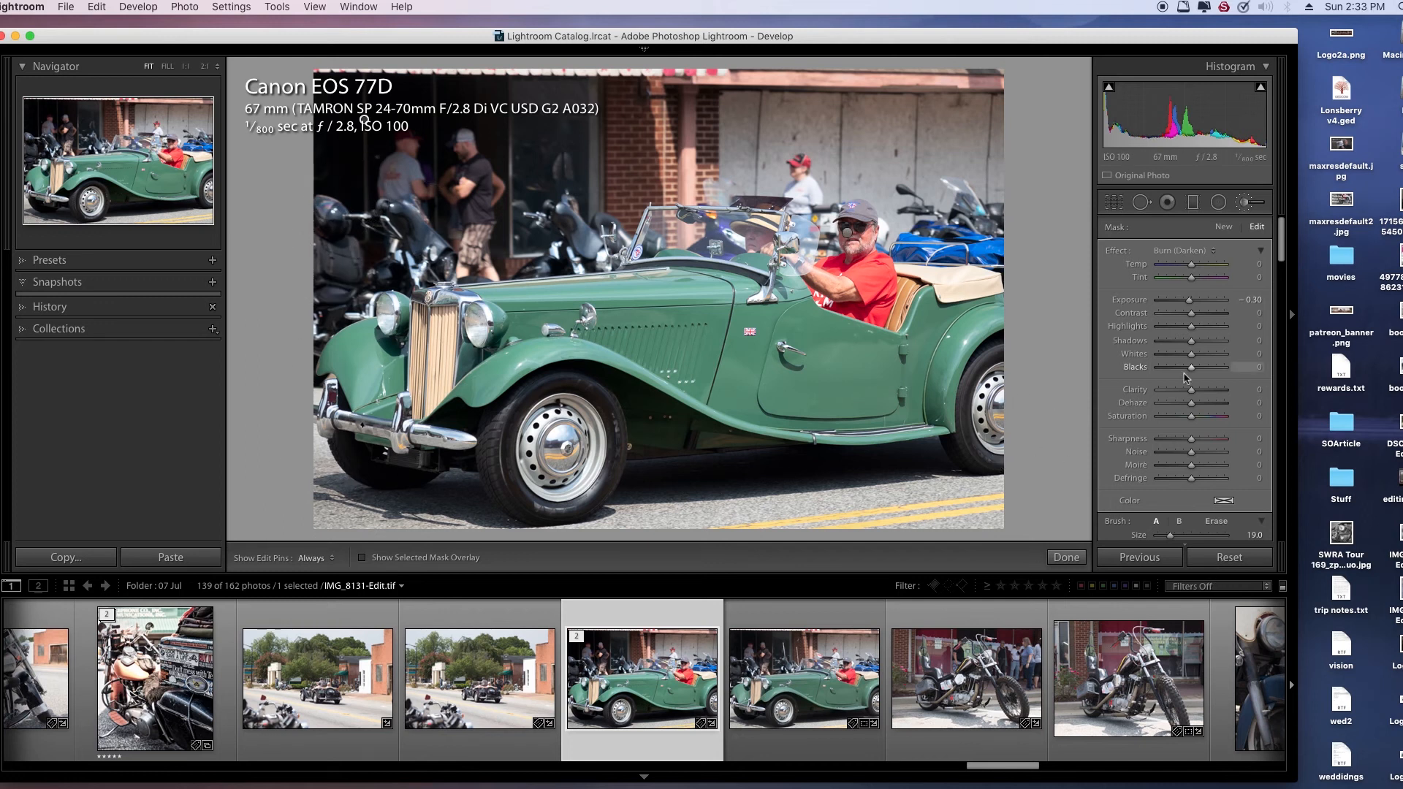
pyautogui.click(1189, 302)
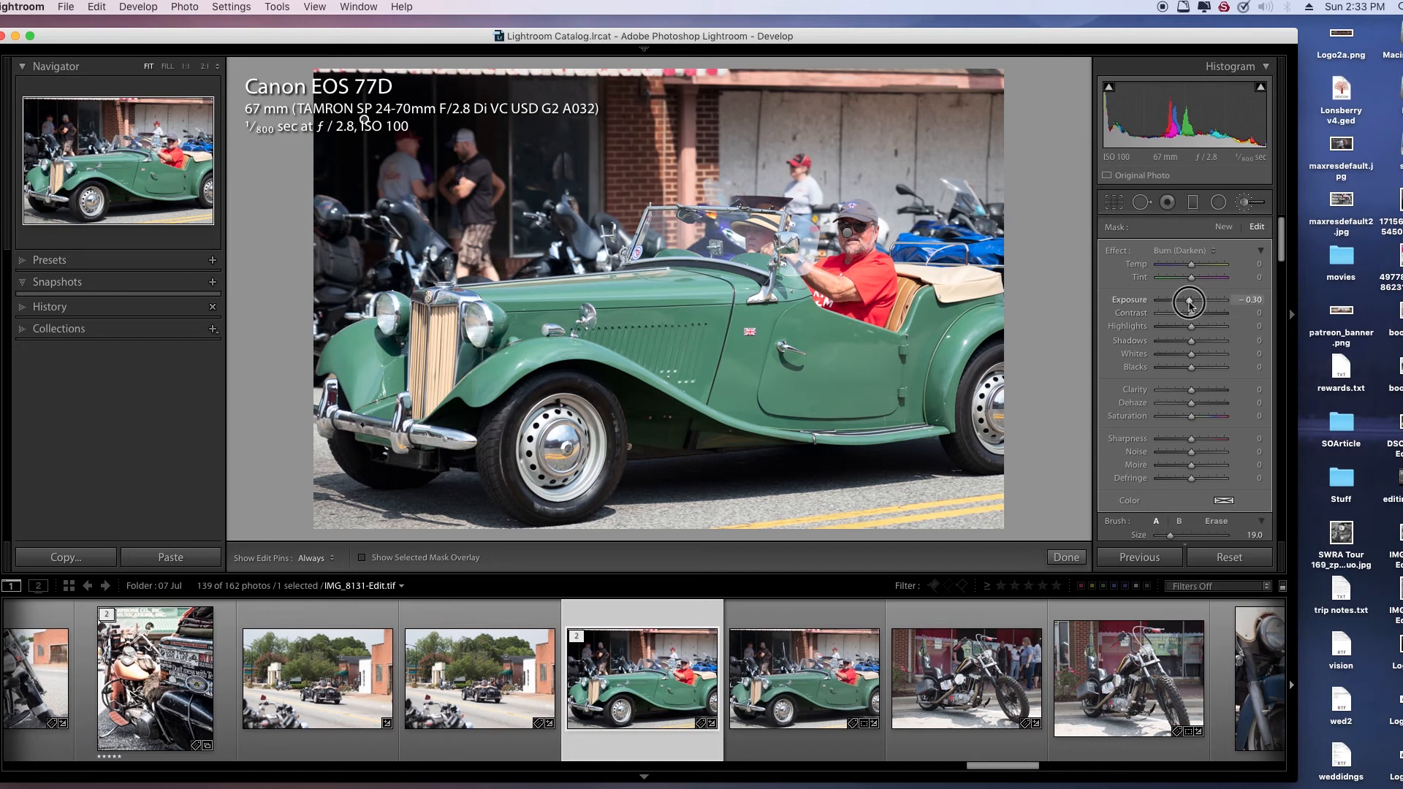
pyautogui.moveTo(1189, 306); pyautogui.dragTo(1190, 306)
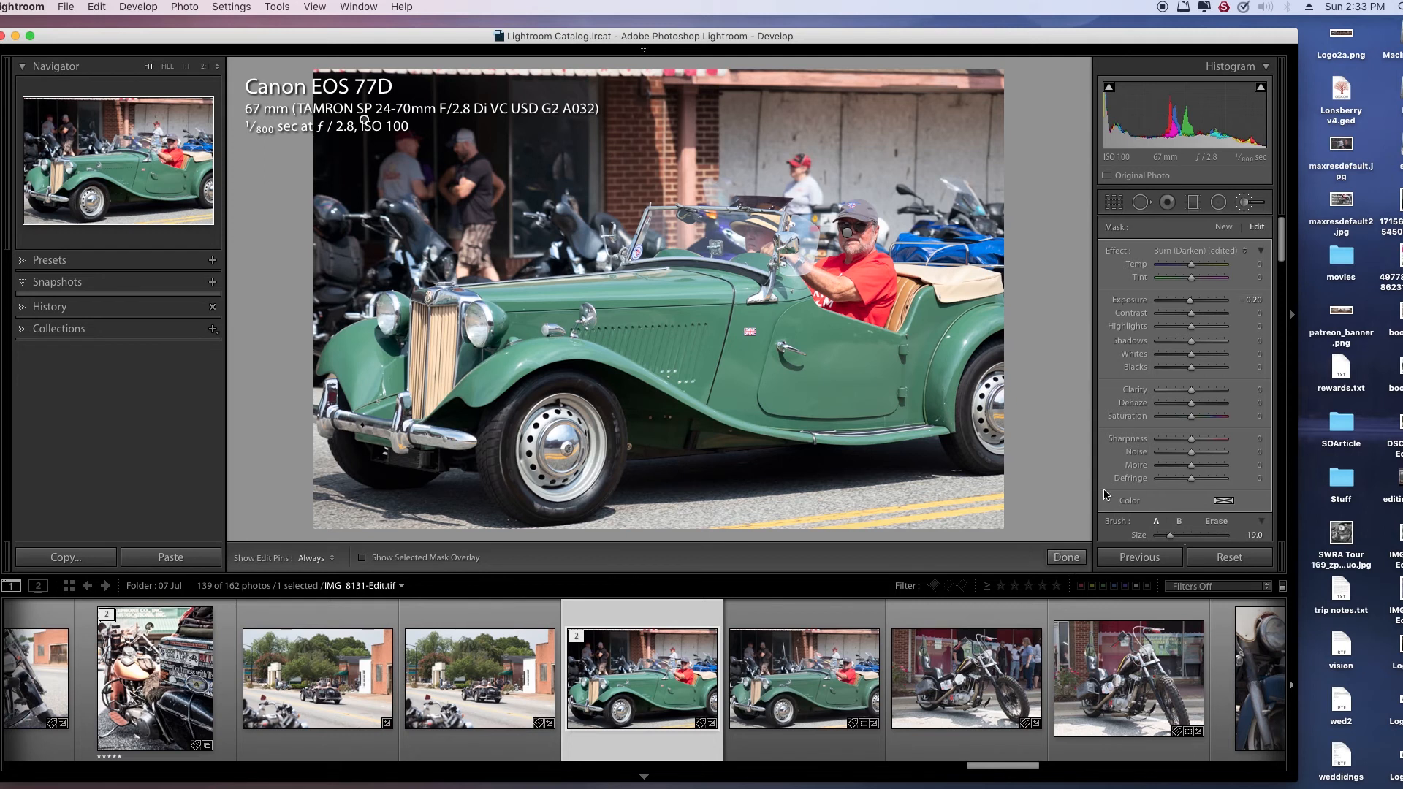
# Start a new adjustment brush with the Dodge (Lighten) effect and lighten the headlights at size 3.0
pyautogui.click(1223, 227)
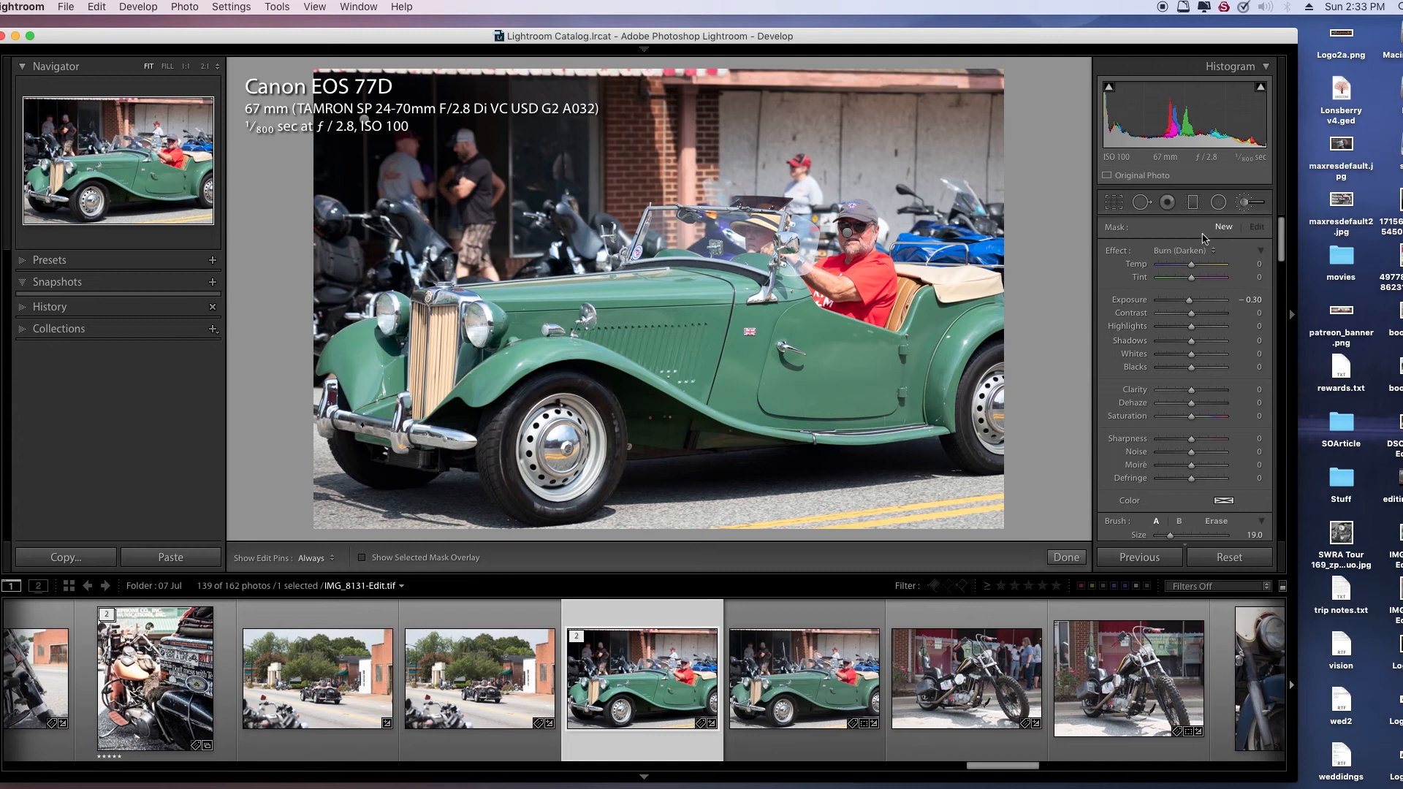
pyautogui.click(1179, 250)
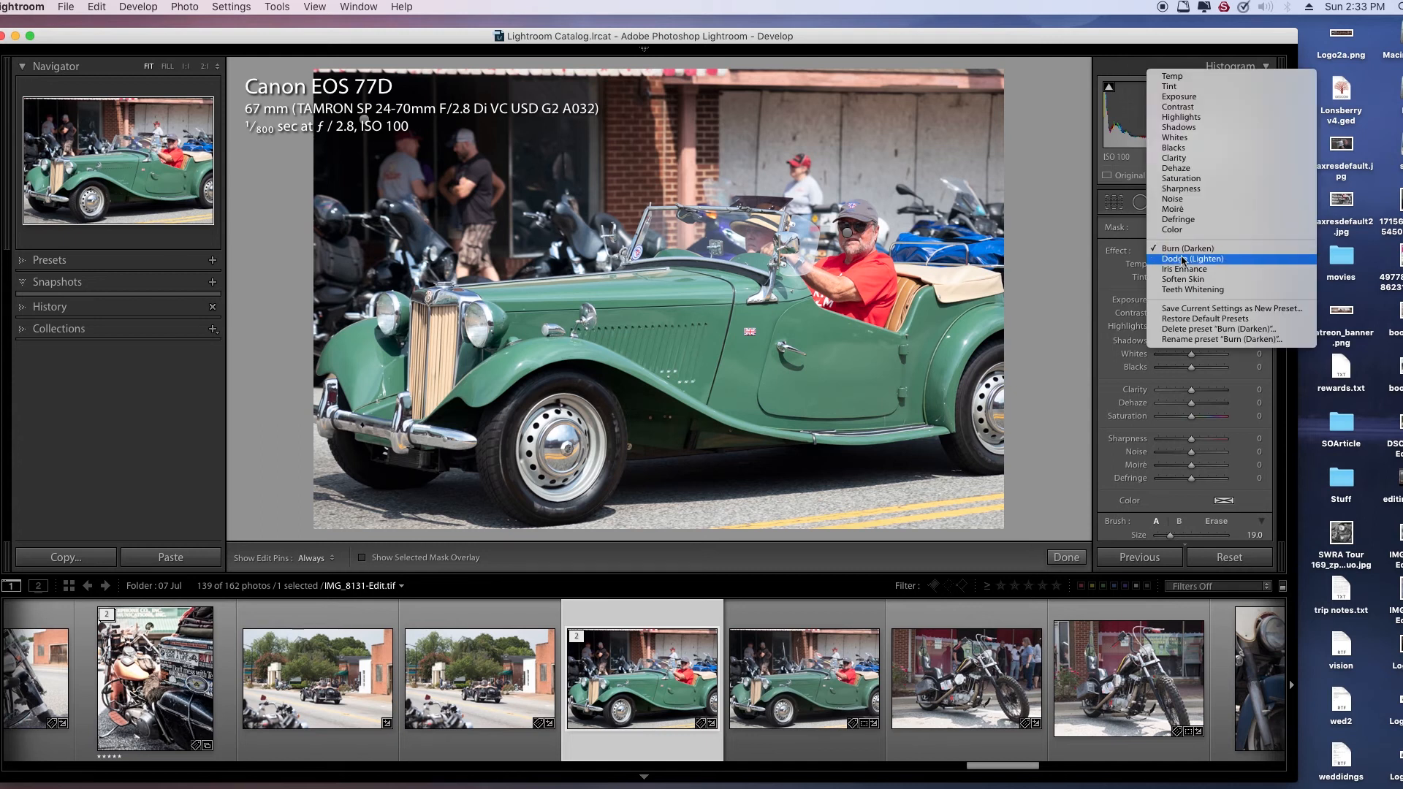
pyautogui.click(1185, 259)
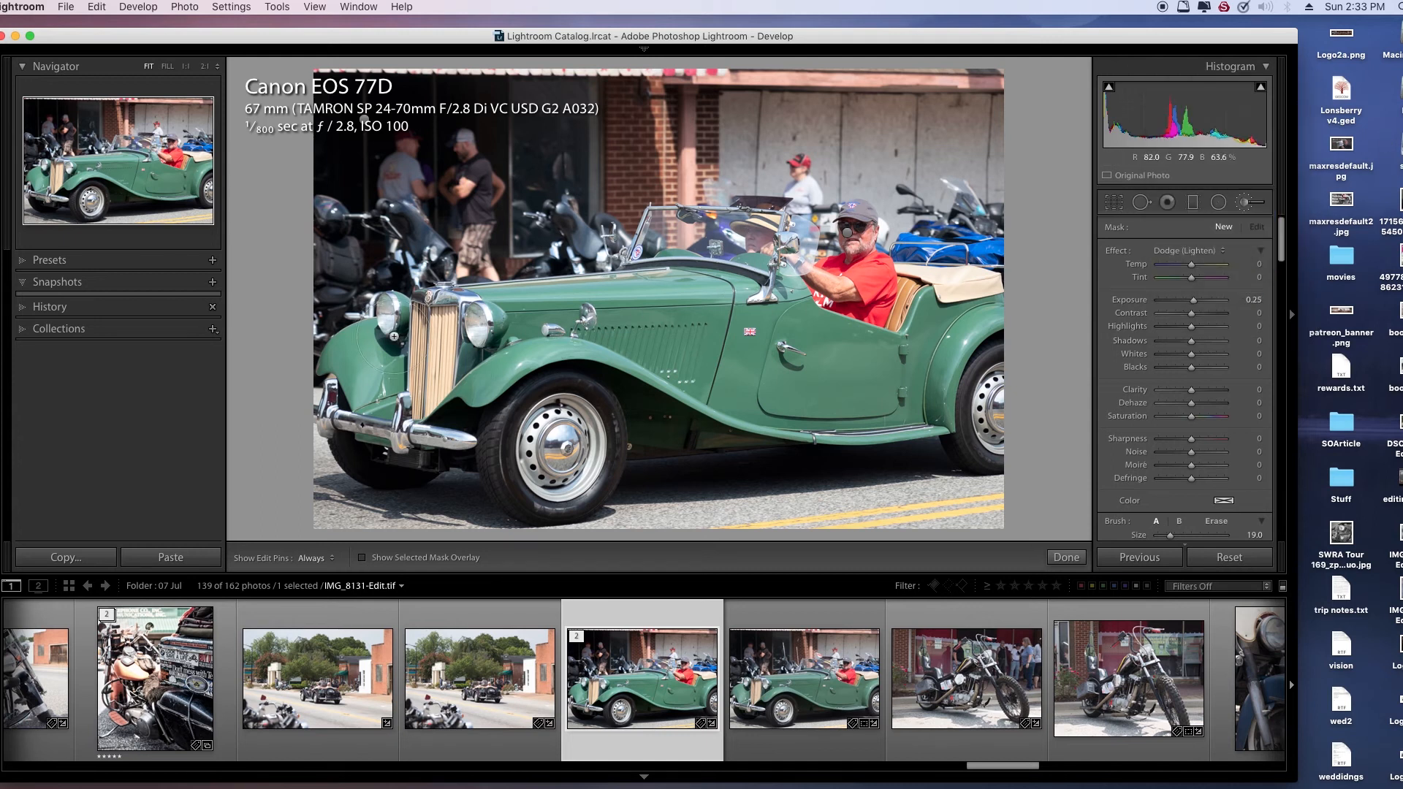
pyautogui.scroll(-10, 368, 314)
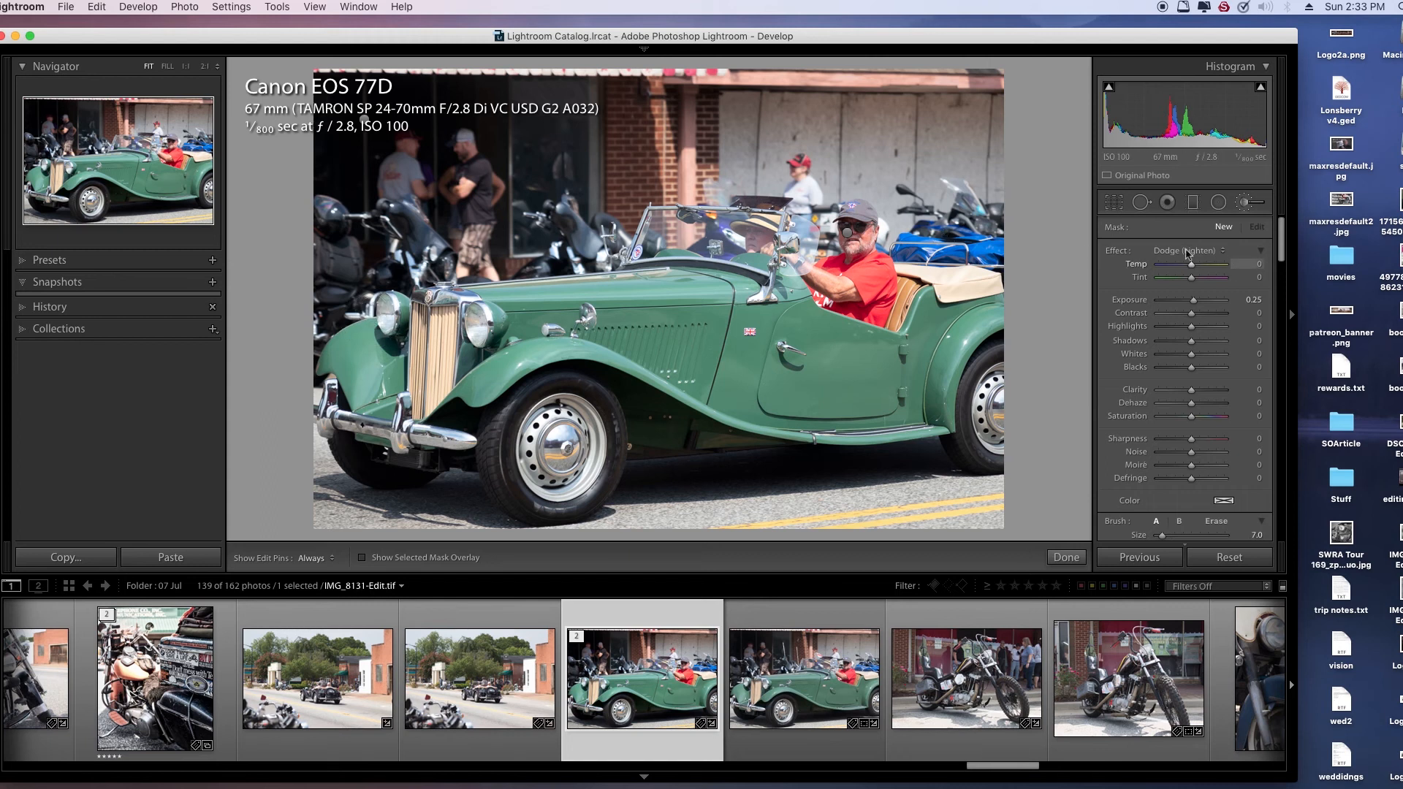
pyautogui.scroll(-2, 380, 306)
pyautogui.moveTo(382, 299)
pyautogui.mouseDown()
pyautogui.moveTo(399, 320)
pyautogui.moveTo(386, 328)
pyautogui.moveTo(380, 301)
pyautogui.mouseUp()
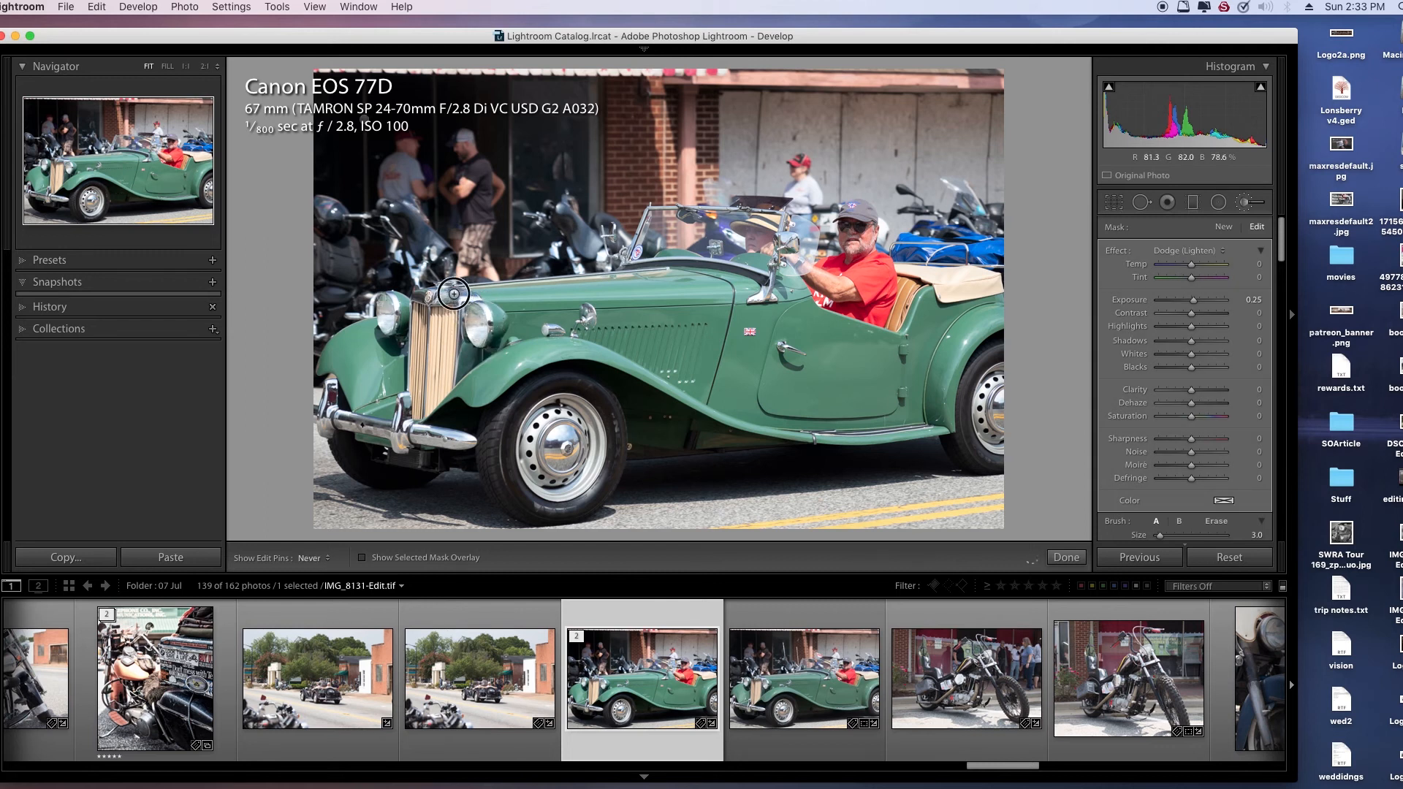
# Lighten the front bumper and the wheel hubs with the dodge brush, adjusting the brush size to fit each part
pyautogui.moveTo(328, 384)
pyautogui.mouseDown()
pyautogui.moveTo(322, 427)
pyautogui.moveTo(335, 408)
pyautogui.moveTo(397, 433)
pyautogui.moveTo(361, 425)
pyautogui.moveTo(396, 433)
pyautogui.moveTo(400, 399)
pyautogui.moveTo(398, 452)
pyautogui.moveTo(423, 431)
pyautogui.moveTo(465, 440)
pyautogui.moveTo(420, 442)
pyautogui.mouseUp()
pyautogui.moveTo(572, 416)
pyautogui.mouseDown()
pyautogui.moveTo(542, 445)
pyautogui.moveTo(555, 475)
pyautogui.moveTo(584, 441)
pyautogui.moveTo(630, 428)
pyautogui.mouseUp()
pyautogui.press('[')
pyautogui.press('[')
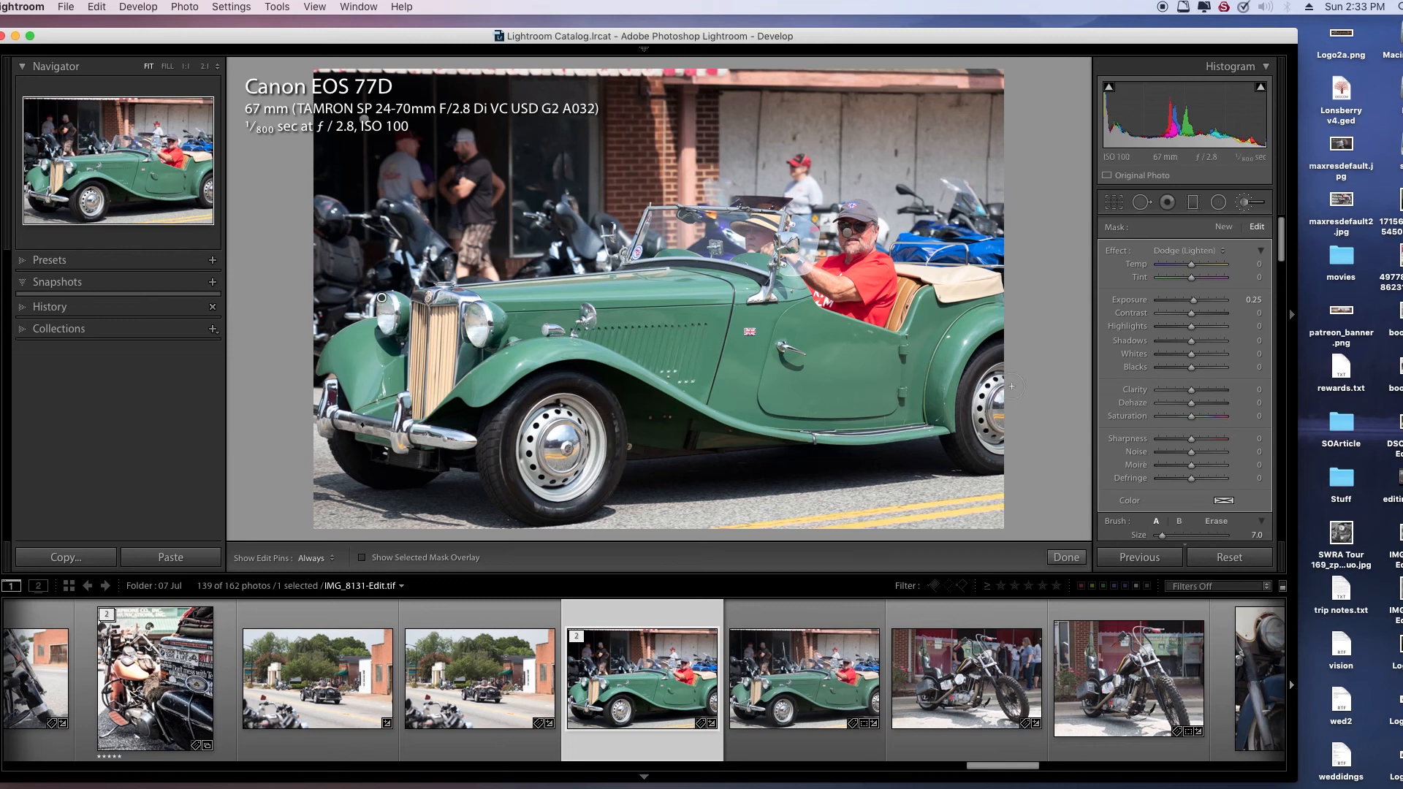
pyautogui.press('[')
pyautogui.press('[')
pyautogui.press('[')
# Show the selected mask overlay, turn off Auto Mask, and fill in the dodge mask on the front wheel
pyautogui.moveTo(1280, 241); pyautogui.dragTo(1283, 266)
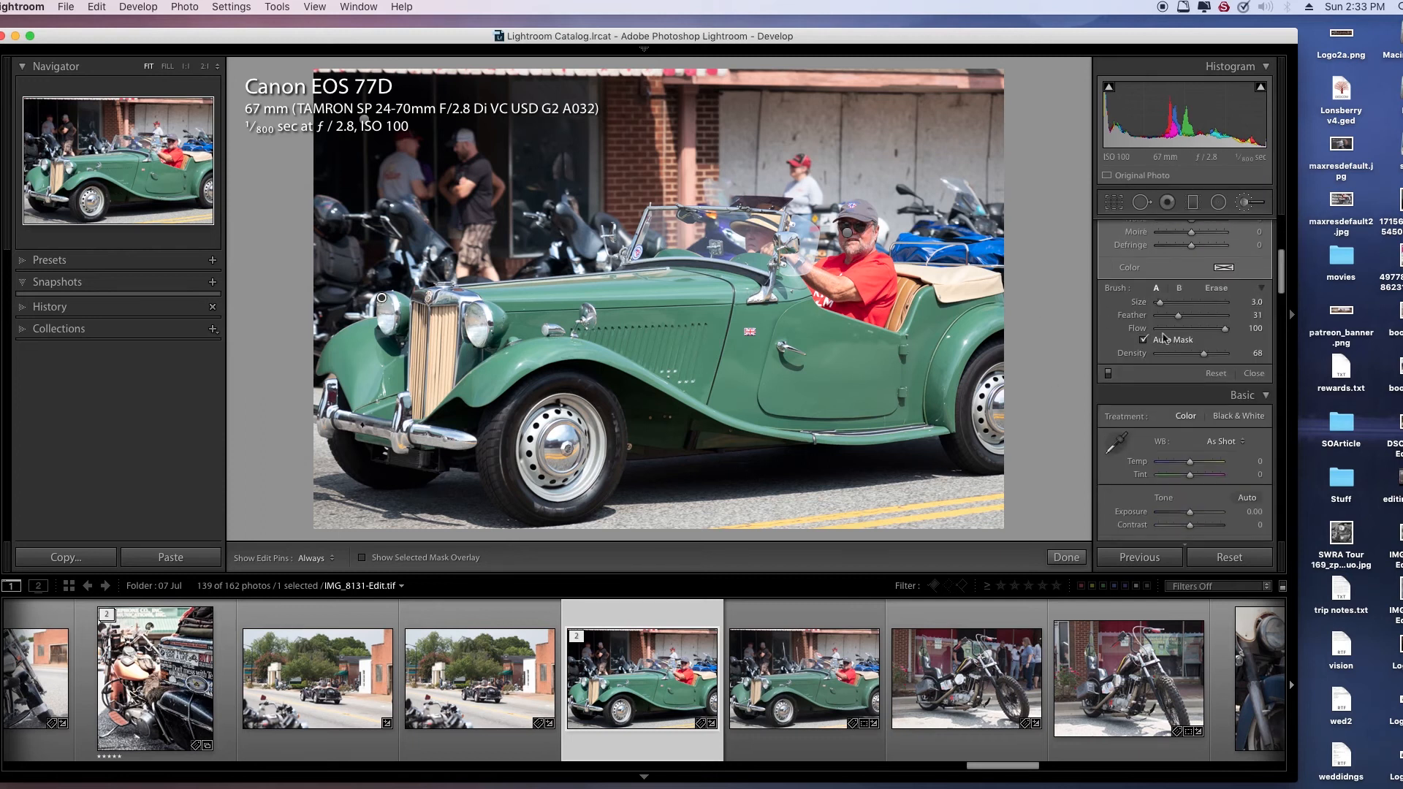
pyautogui.click(362, 558)
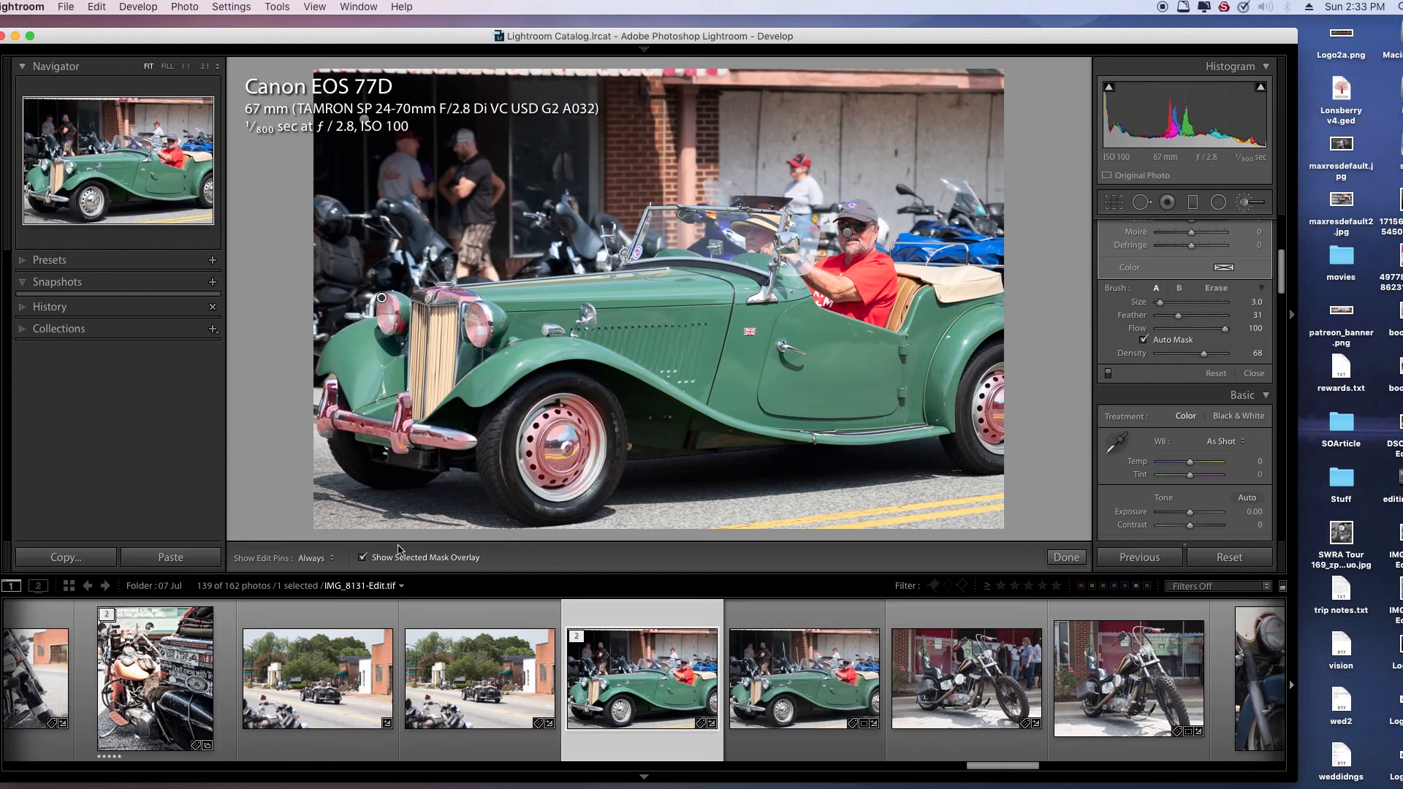
pyautogui.press(']')
pyautogui.press(']')
pyautogui.press(']')
pyautogui.press(']')
pyautogui.click(1153, 342)
pyautogui.press('h')
pyautogui.moveTo(548, 415)
pyautogui.mouseDown()
pyautogui.moveTo(534, 442)
pyautogui.moveTo(555, 485)
pyautogui.moveTo(588, 456)
pyautogui.moveTo(574, 455)
pyautogui.mouseUp()
# Fill in the dodge mask on the front bumper, the grille's top surround and the headlights with a smaller brush
pyautogui.press('[')
pyautogui.press('[')
pyautogui.press('[')
pyautogui.press('h')
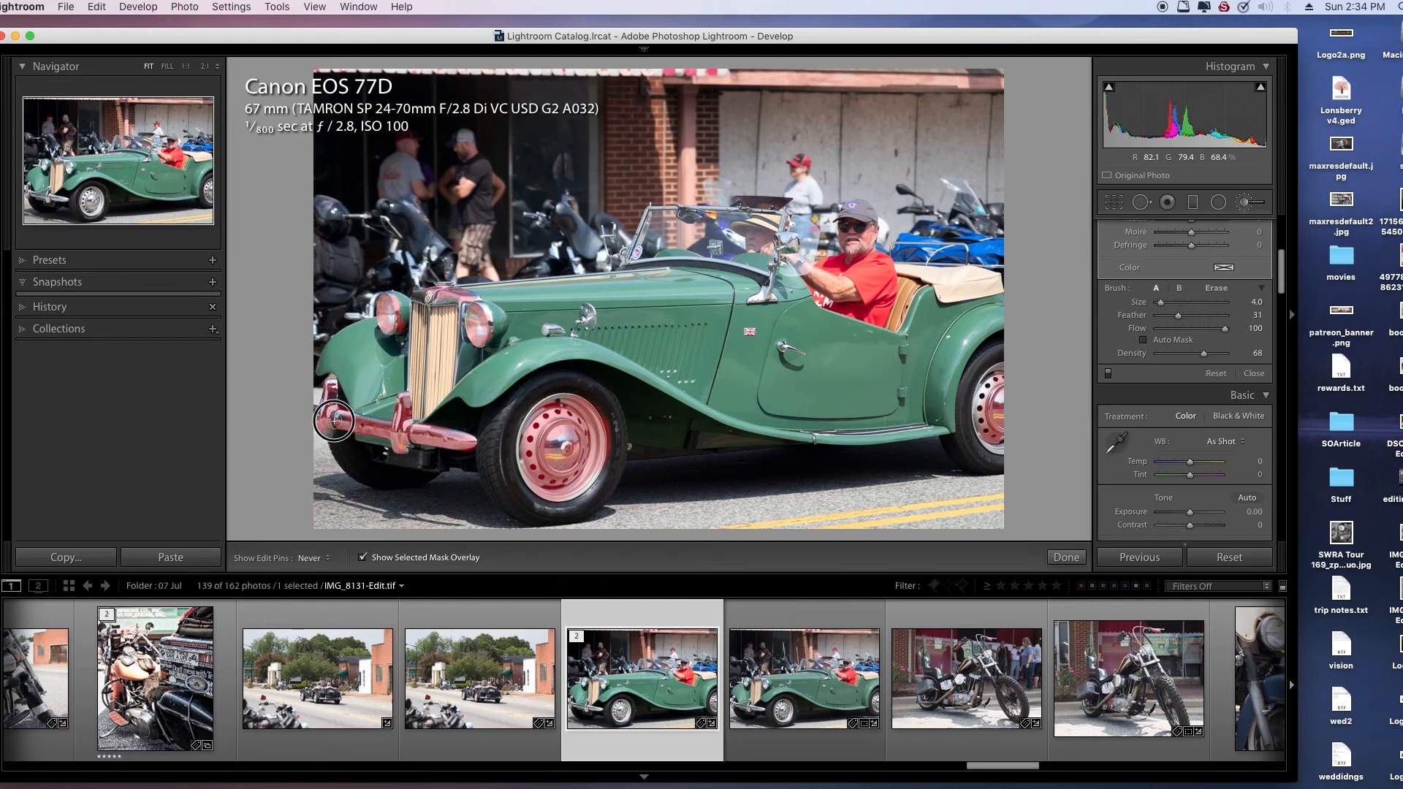
pyautogui.press('h')
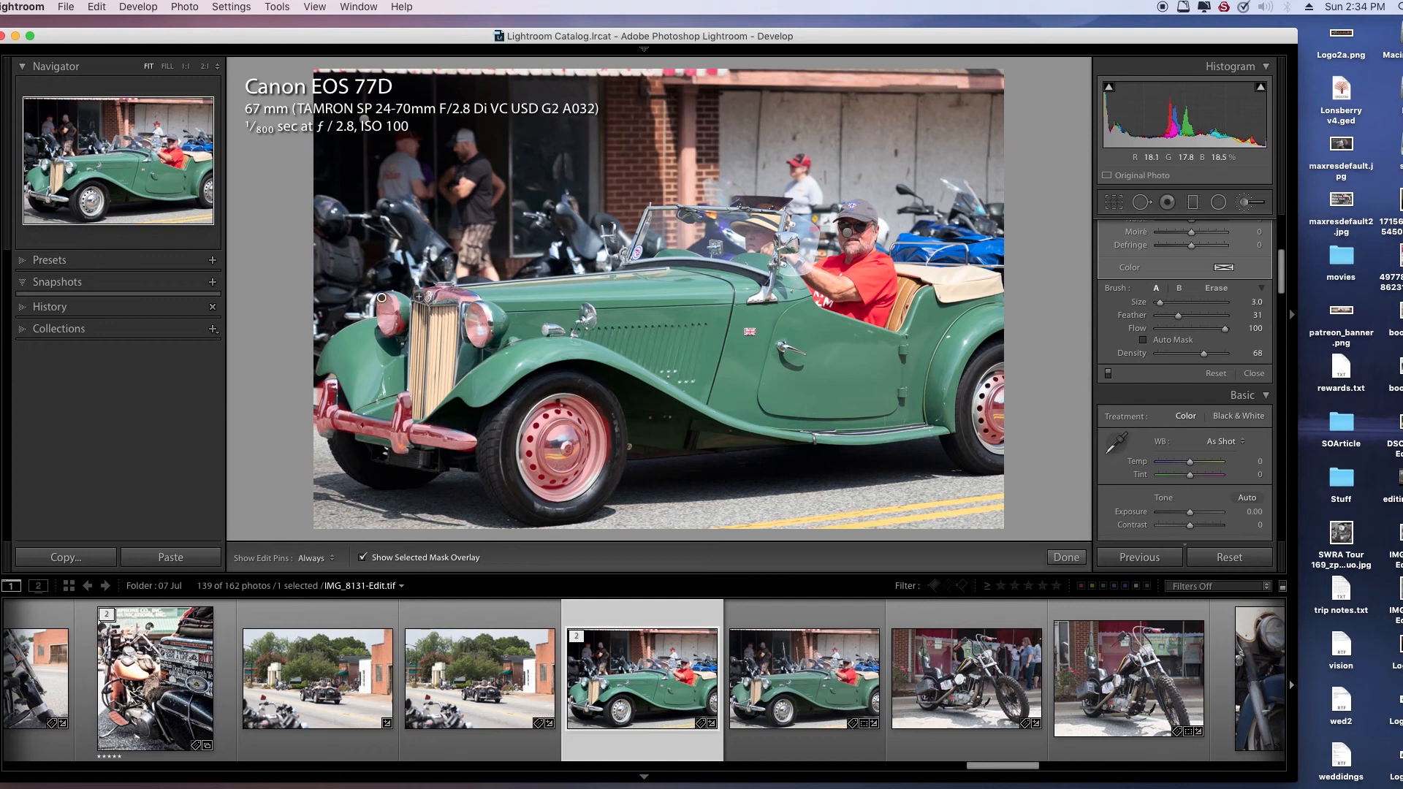
pyautogui.press('h')
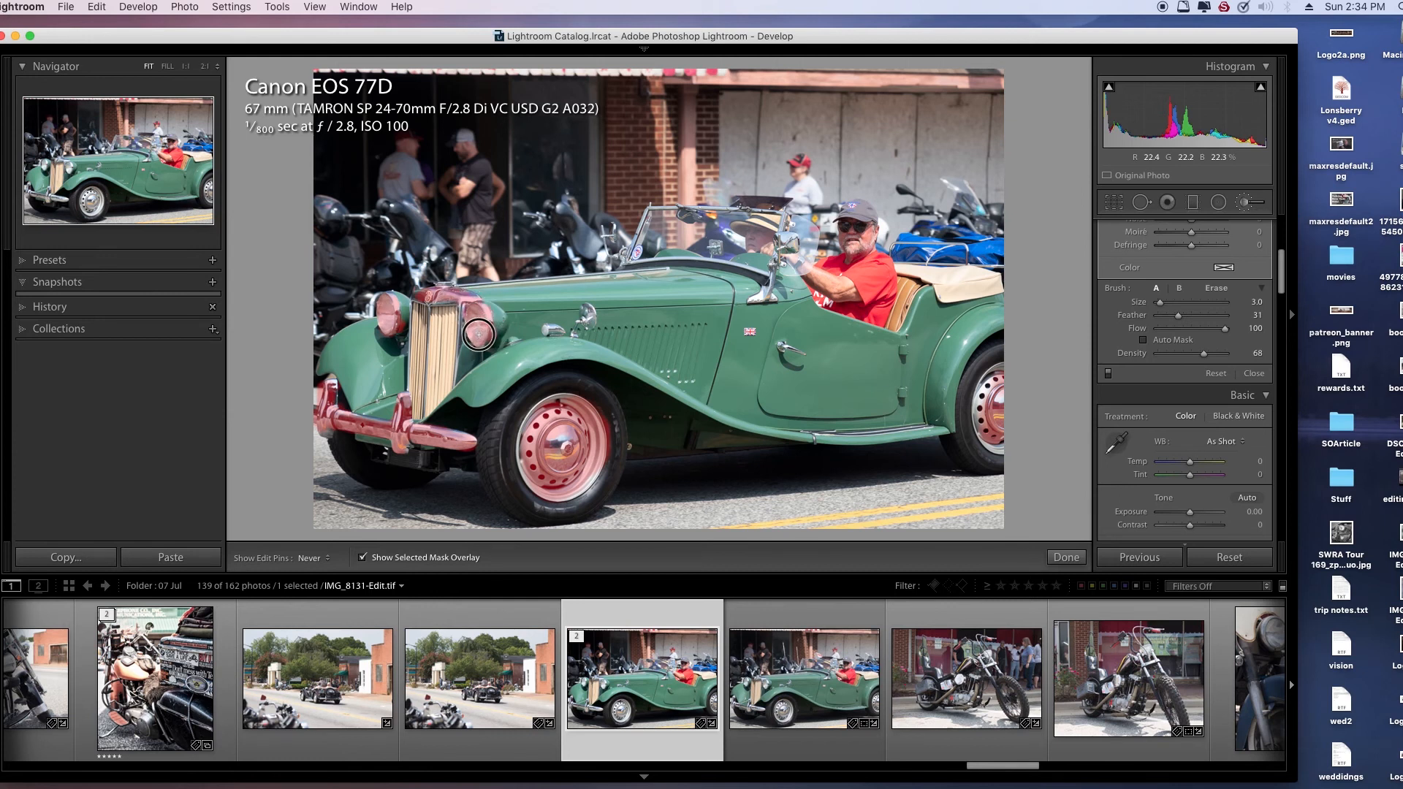
pyautogui.press('h')
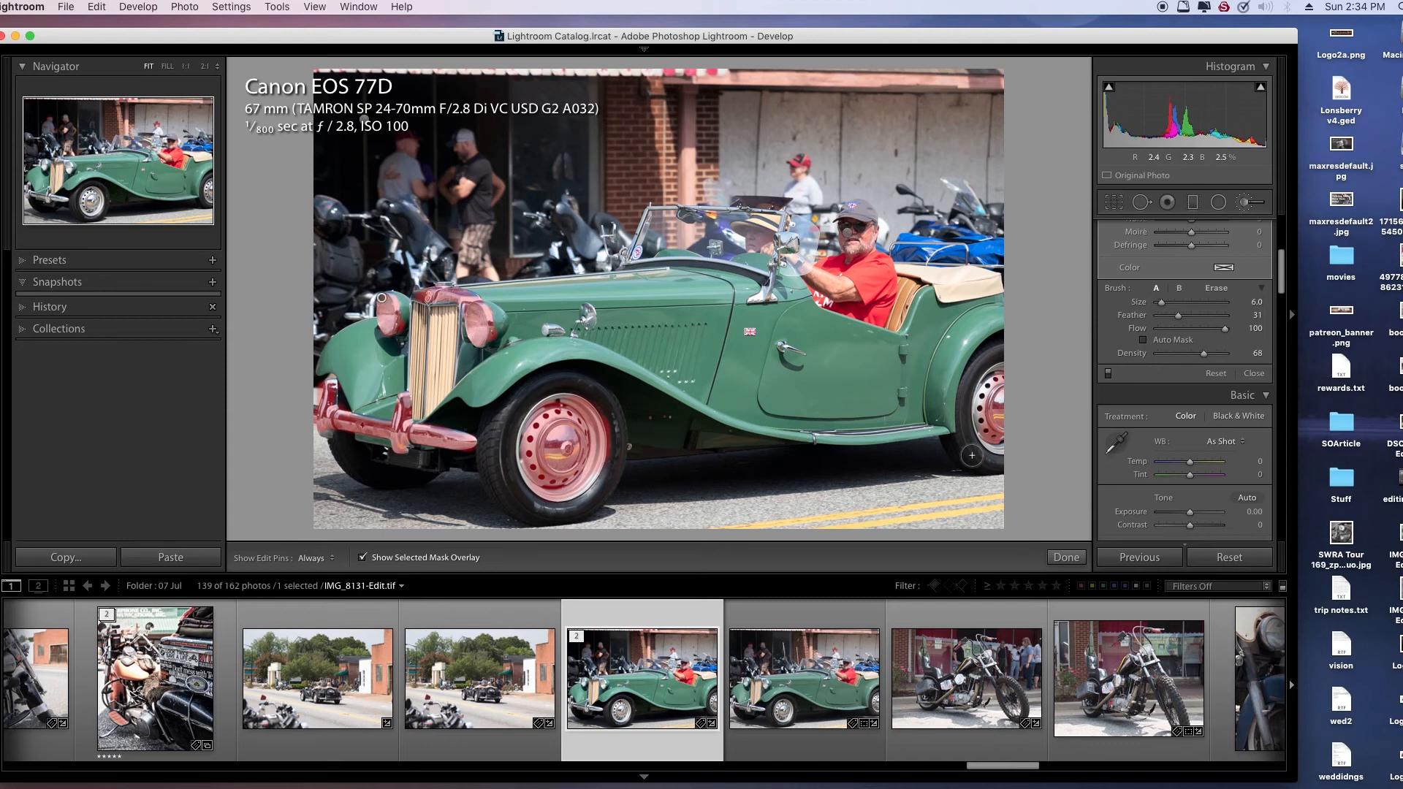
# Fill in the dodge mask on the rear wheel with a size 6.0 brush and erase the spill on the tires
pyautogui.press('h')
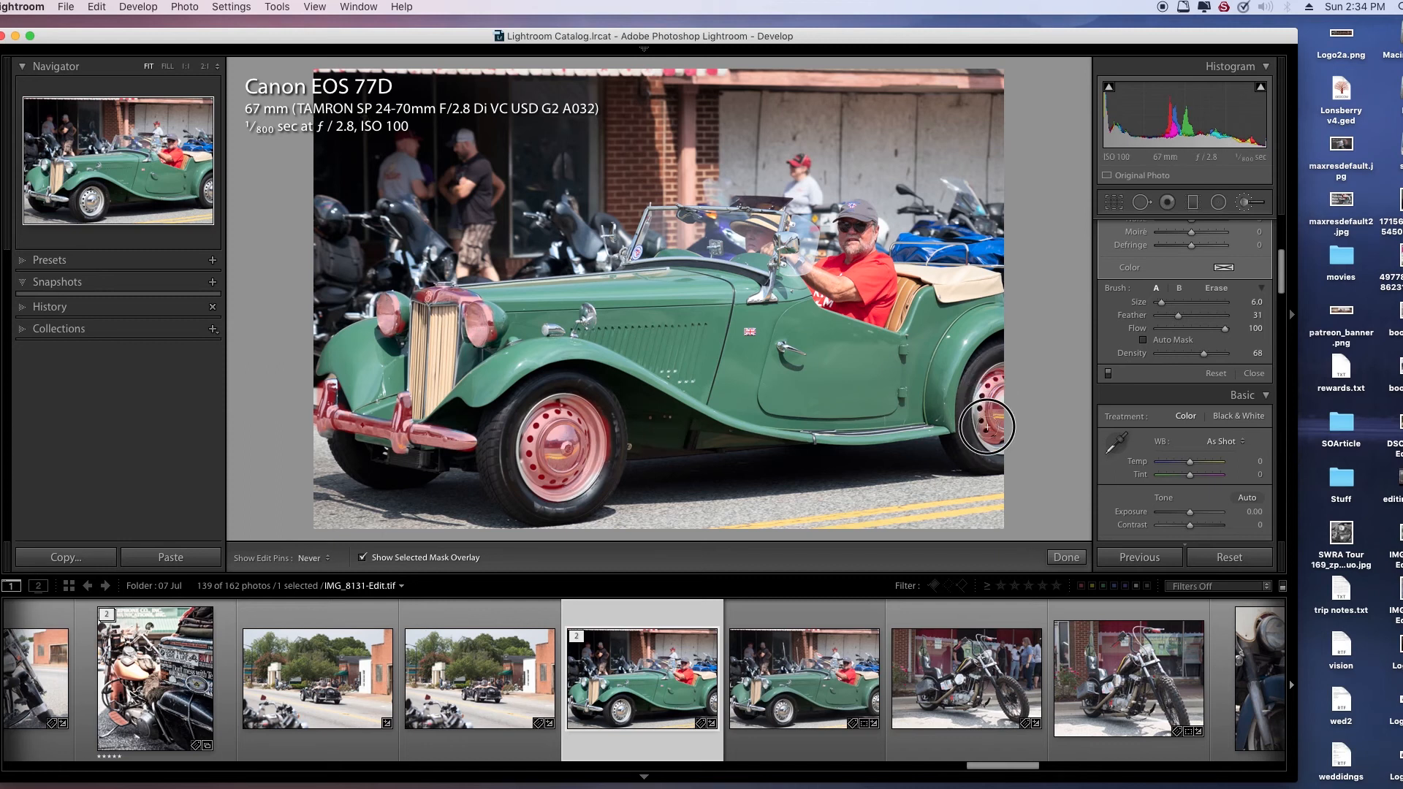
pyautogui.press('h')
pyautogui.press('alt')
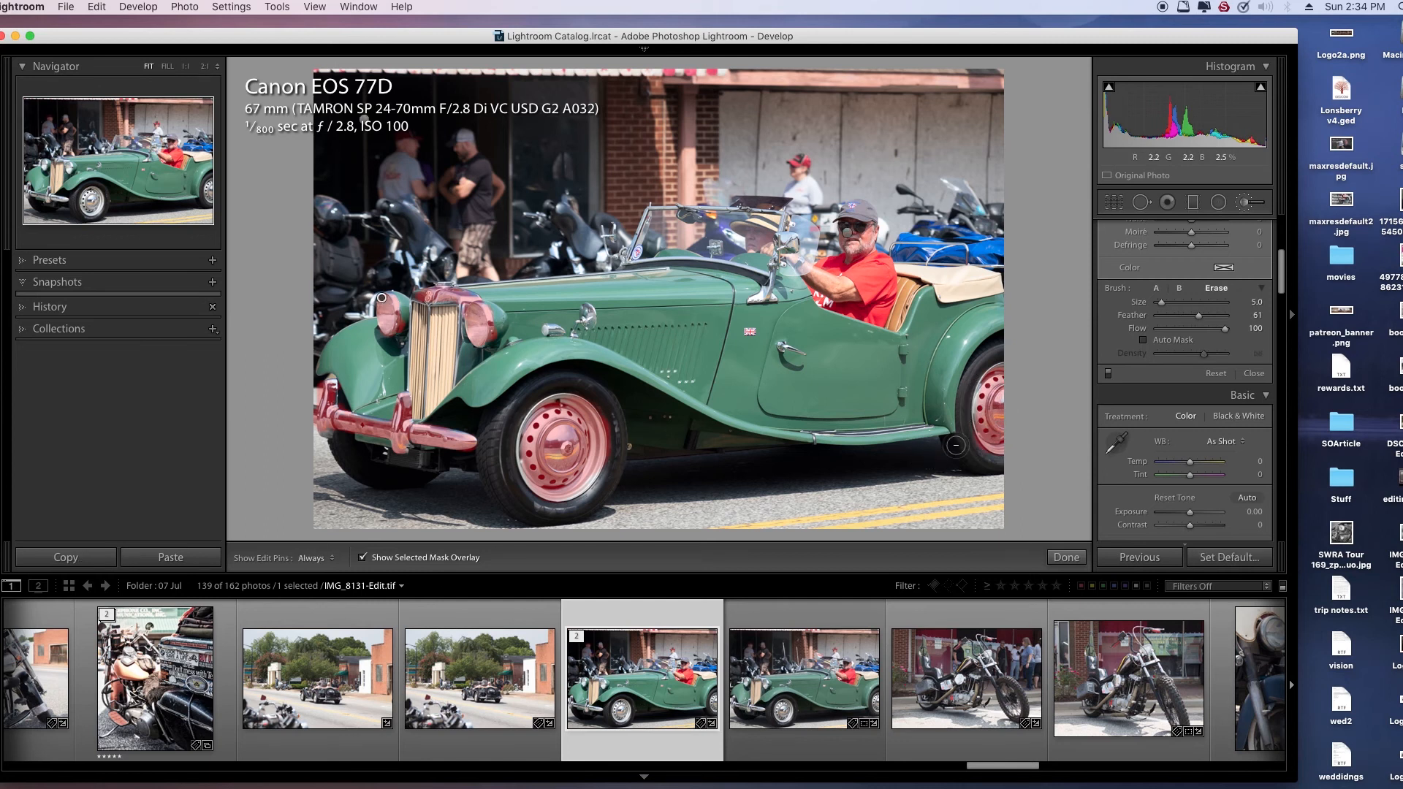
pyautogui.moveTo(959, 429); pyautogui.dragTo(980, 460)
pyautogui.moveTo(610, 412)
pyautogui.mouseDown()
pyautogui.moveTo(623, 458)
pyautogui.moveTo(614, 413)
pyautogui.moveTo(621, 463)
pyautogui.moveTo(610, 411)
pyautogui.mouseUp()
pyautogui.press('alt')
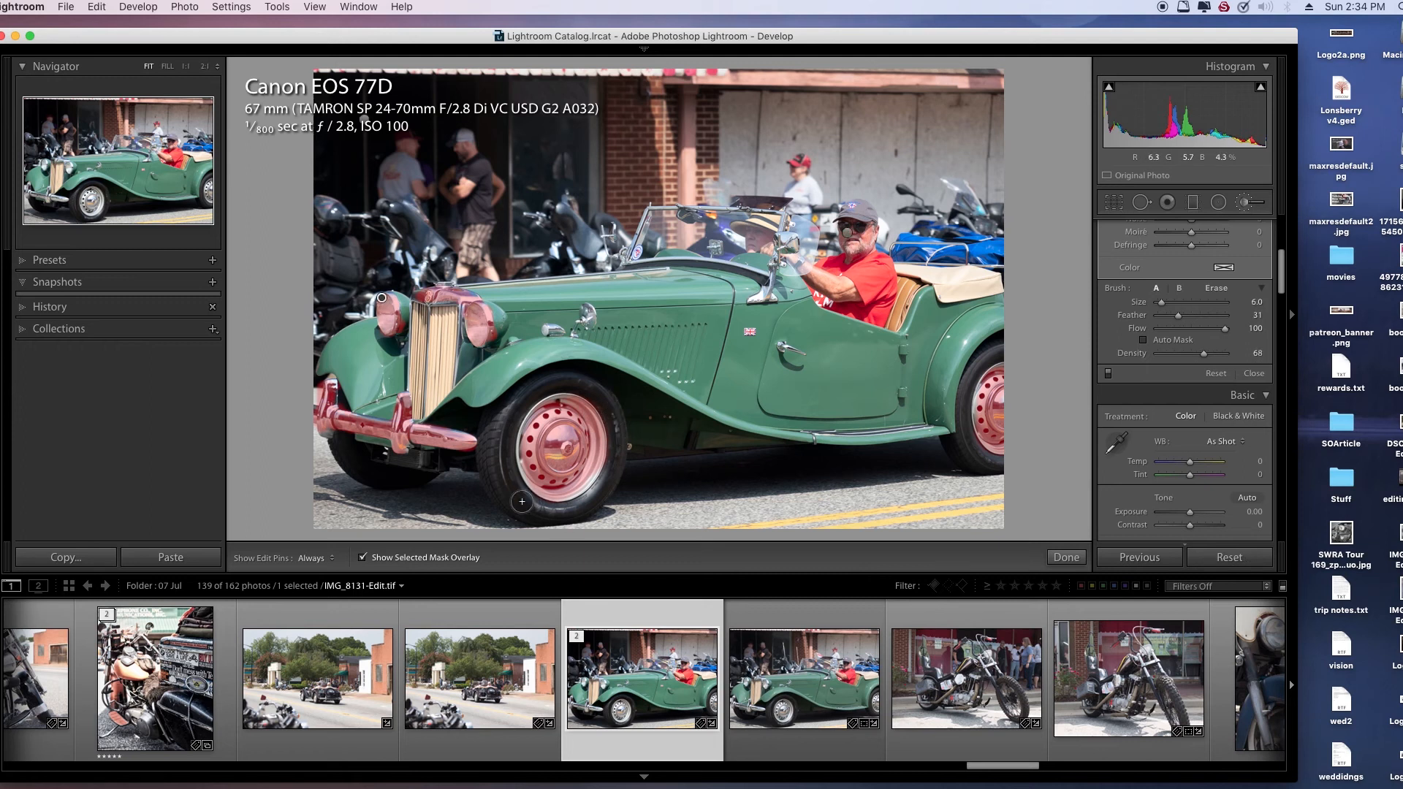
# Turn Auto Mask on and paint the dodge mask over the chrome windshield bracket and side mirror
pyautogui.click(1145, 342)
pyautogui.moveTo(764, 297); pyautogui.dragTo(779, 249)
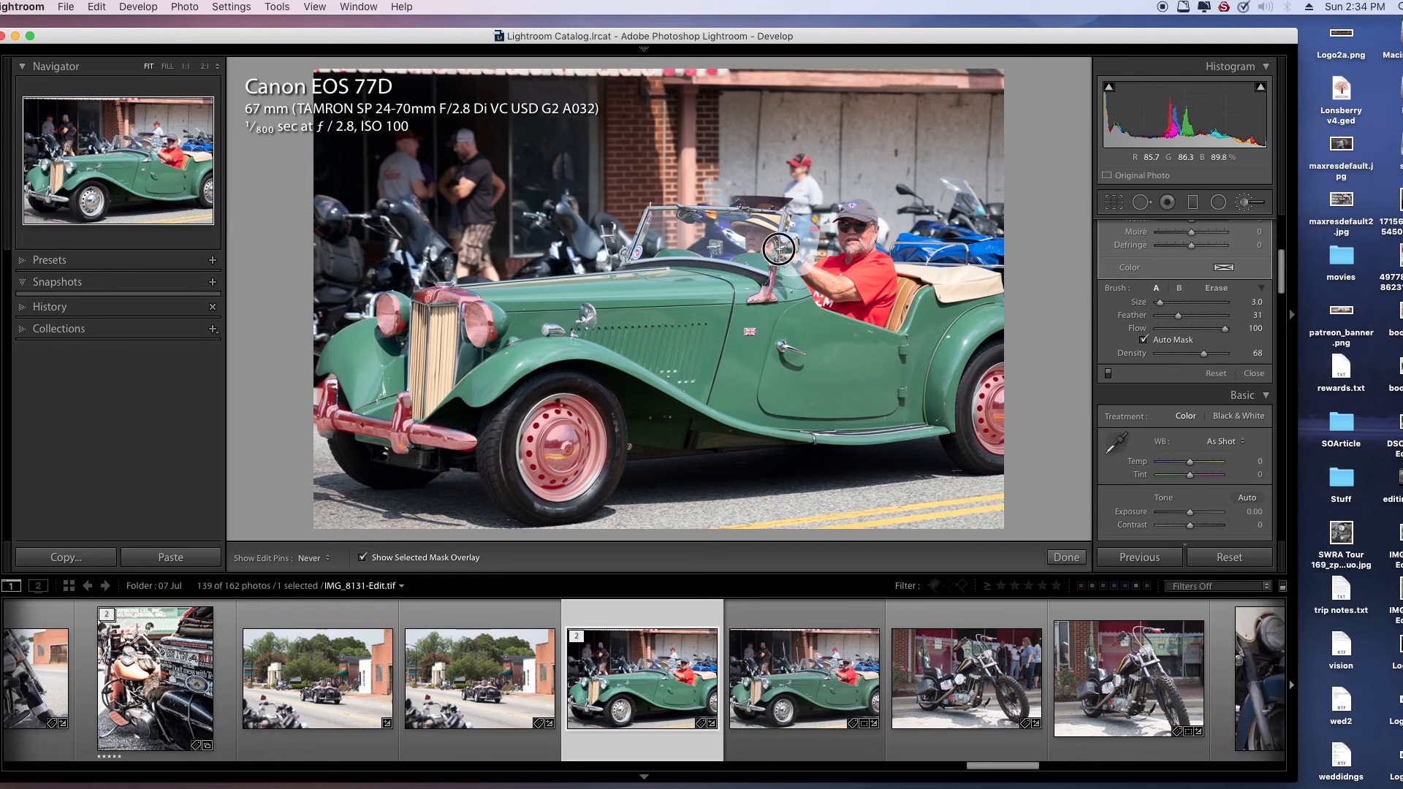
pyautogui.moveTo(778, 246)
pyautogui.mouseDown()
pyautogui.moveTo(785, 211)
pyautogui.moveTo(778, 265)
pyautogui.mouseUp()
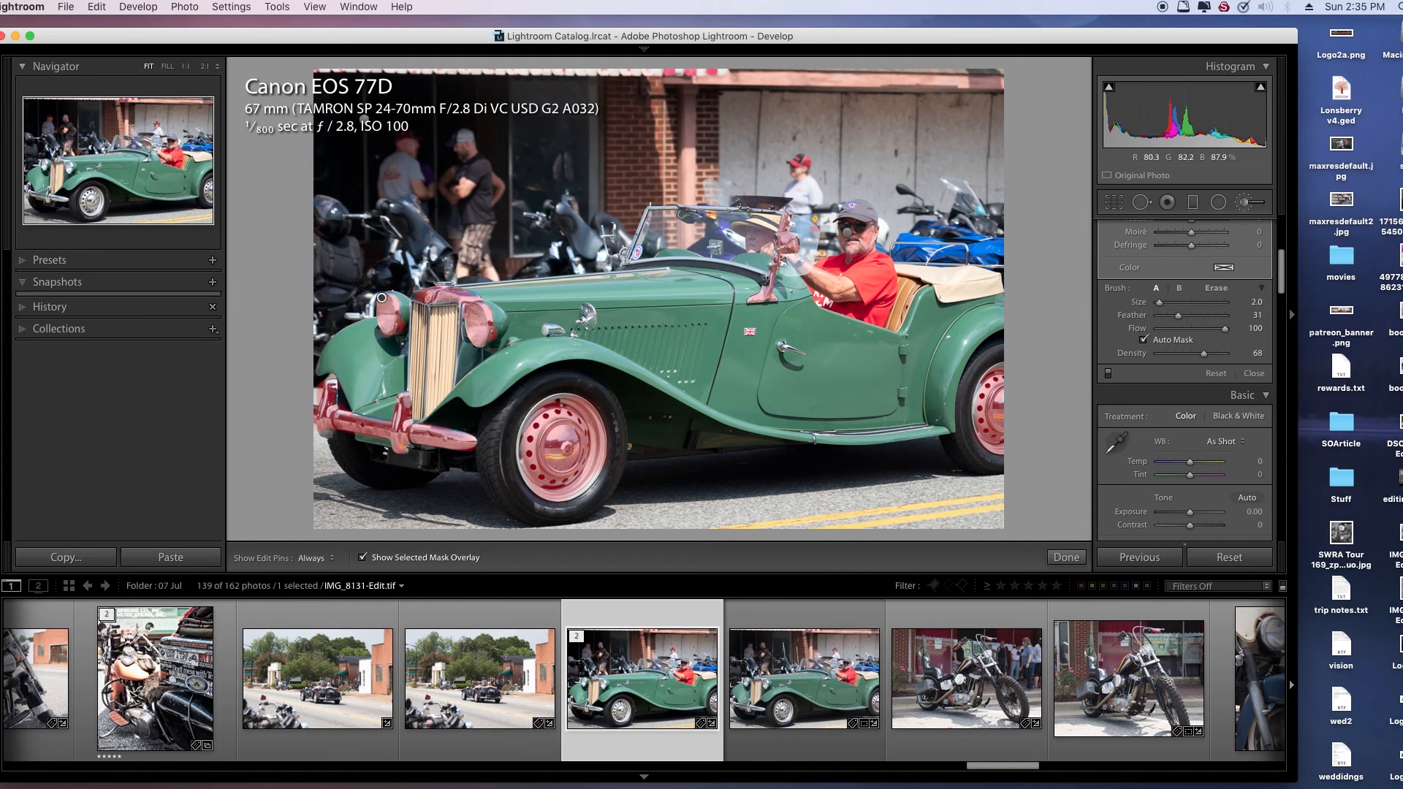
# Paint the dodge mask along the windshield's lower trim and frame with a fine size 1.0 brush
pyautogui.moveTo(767, 274)
pyautogui.mouseDown()
pyautogui.moveTo(681, 257)
pyautogui.moveTo(698, 257)
pyautogui.moveTo(633, 263)
pyautogui.moveTo(665, 269)
pyautogui.moveTo(619, 276)
pyautogui.mouseUp()
pyautogui.press('alt')
pyautogui.press('h')
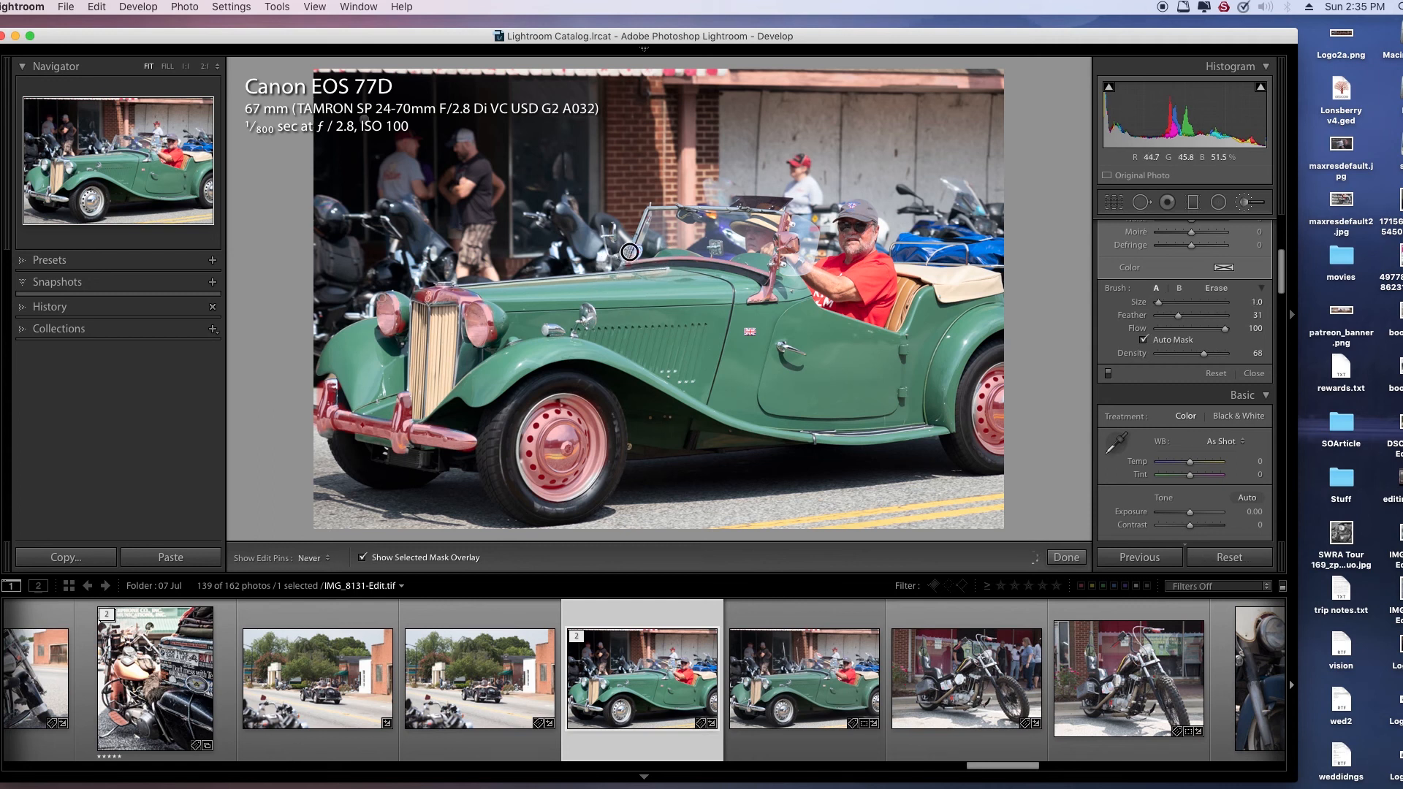
pyautogui.moveTo(641, 218)
pyautogui.mouseDown()
pyautogui.moveTo(650, 206)
pyautogui.moveTo(784, 213)
pyautogui.moveTo(762, 214)
pyautogui.mouseUp()
pyautogui.press('h')
# Paint the dodge mask over the small chrome fittings beside the hood with Auto Mask off, and hide the mask overlay
pyautogui.scroll(3, 586, 314)
pyautogui.moveTo(586, 312); pyautogui.dragTo(588, 316)
pyautogui.press('h')
pyautogui.press('a')
pyautogui.press('h')
pyautogui.press('[')
pyautogui.press('[')
pyautogui.press('h')
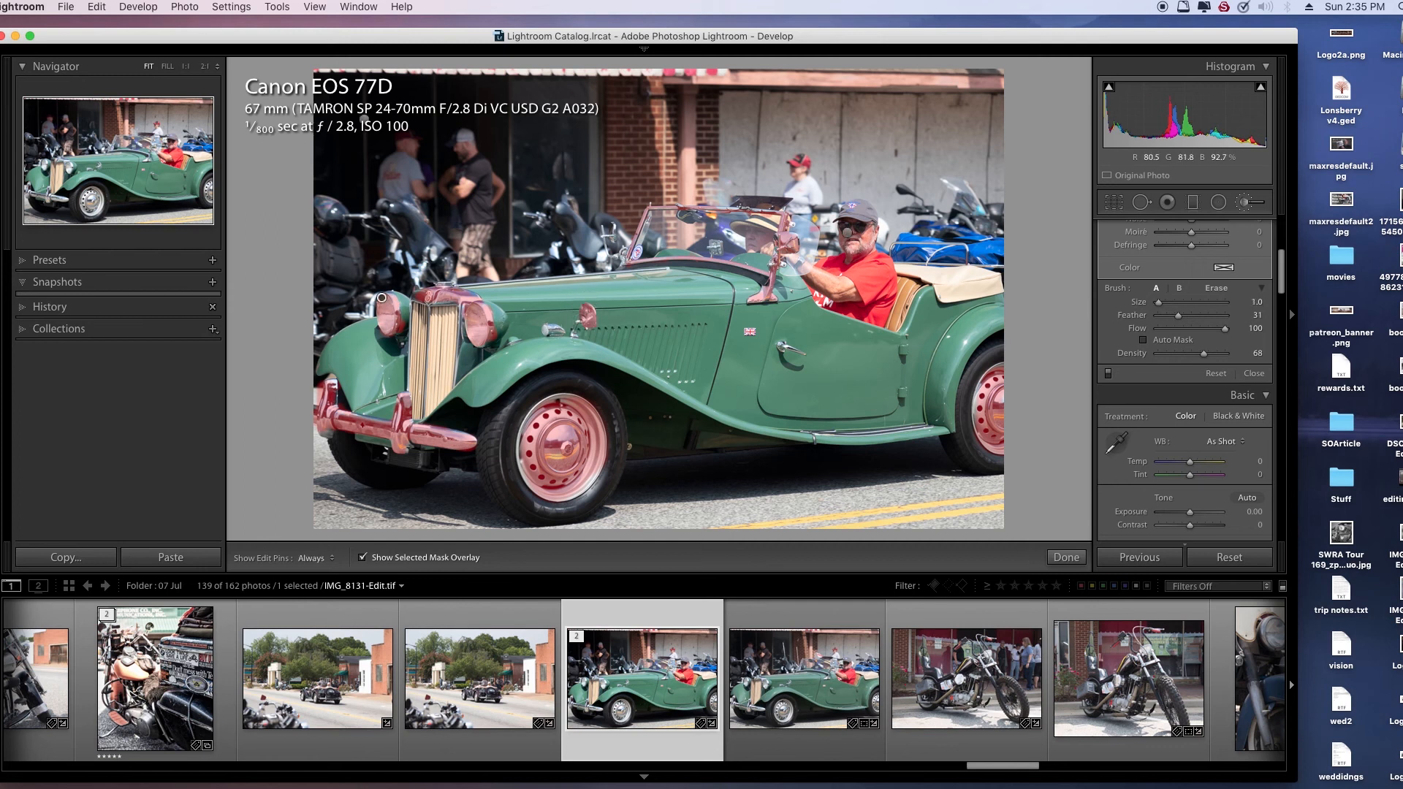
pyautogui.press('h')
pyautogui.click(362, 558)
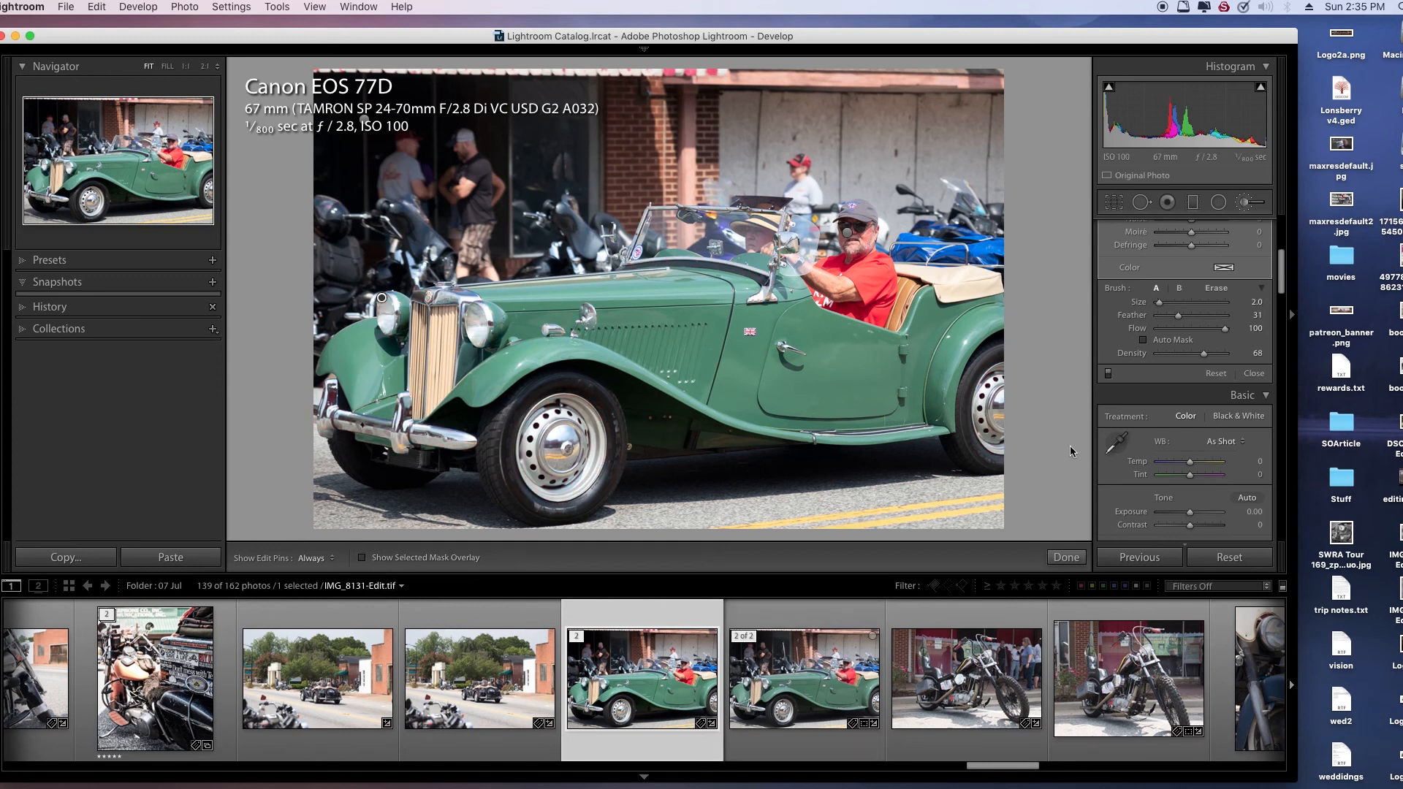
# Compare the photo with the brush adjustments switched off and on several times
pyautogui.click(1109, 376)
pyautogui.click(1109, 377)
pyautogui.click(1109, 375)
pyautogui.click(1109, 376)
pyautogui.click(1109, 376)
pyautogui.click(1108, 376)
pyautogui.click(1109, 376)
pyautogui.click(1109, 375)
pyautogui.click(1109, 375)
pyautogui.click(1109, 375)
# Lower the chrome dodge brush's Exposure to nearly zero and set its Whites to 7
pyautogui.moveTo(1280, 284); pyautogui.dragTo(1279, 260)
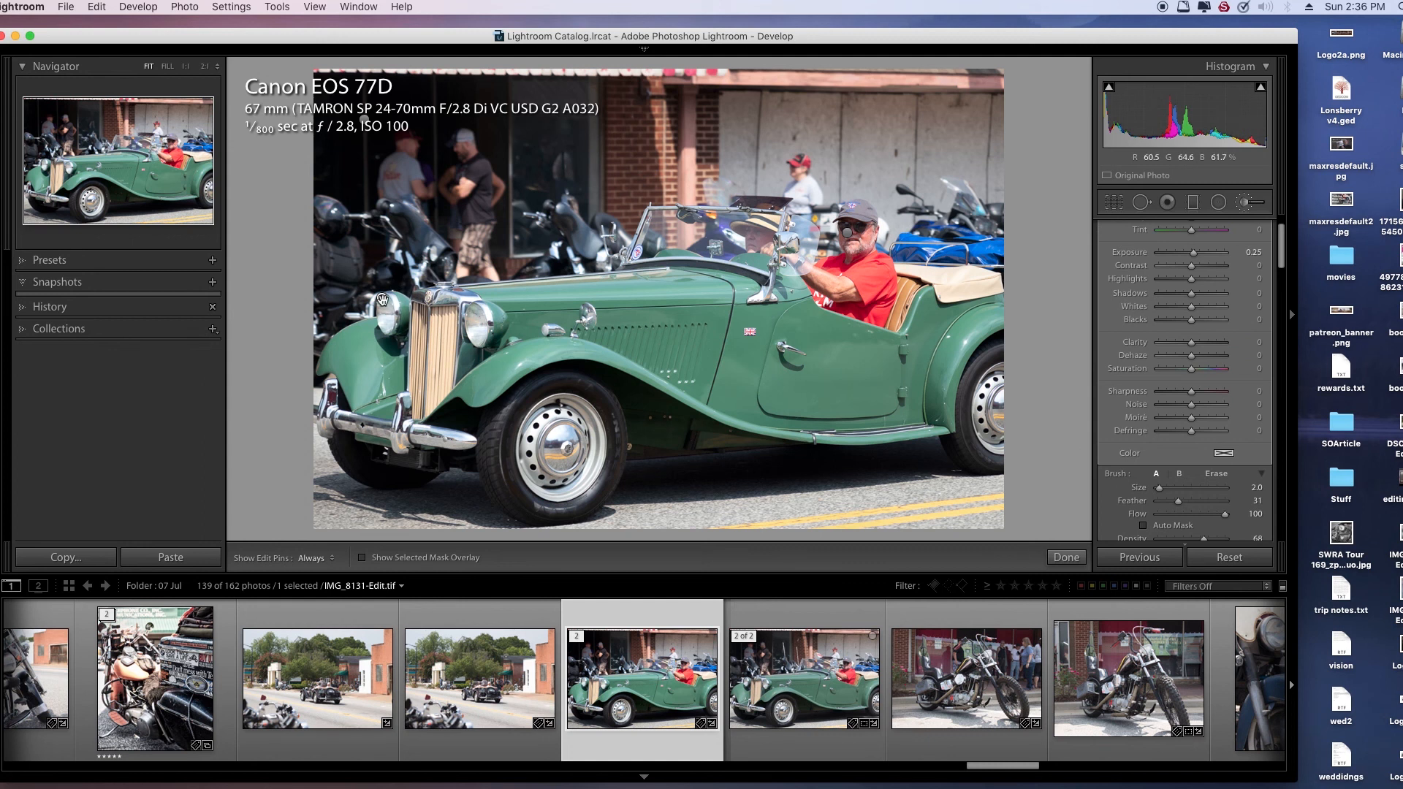
pyautogui.click(1194, 255)
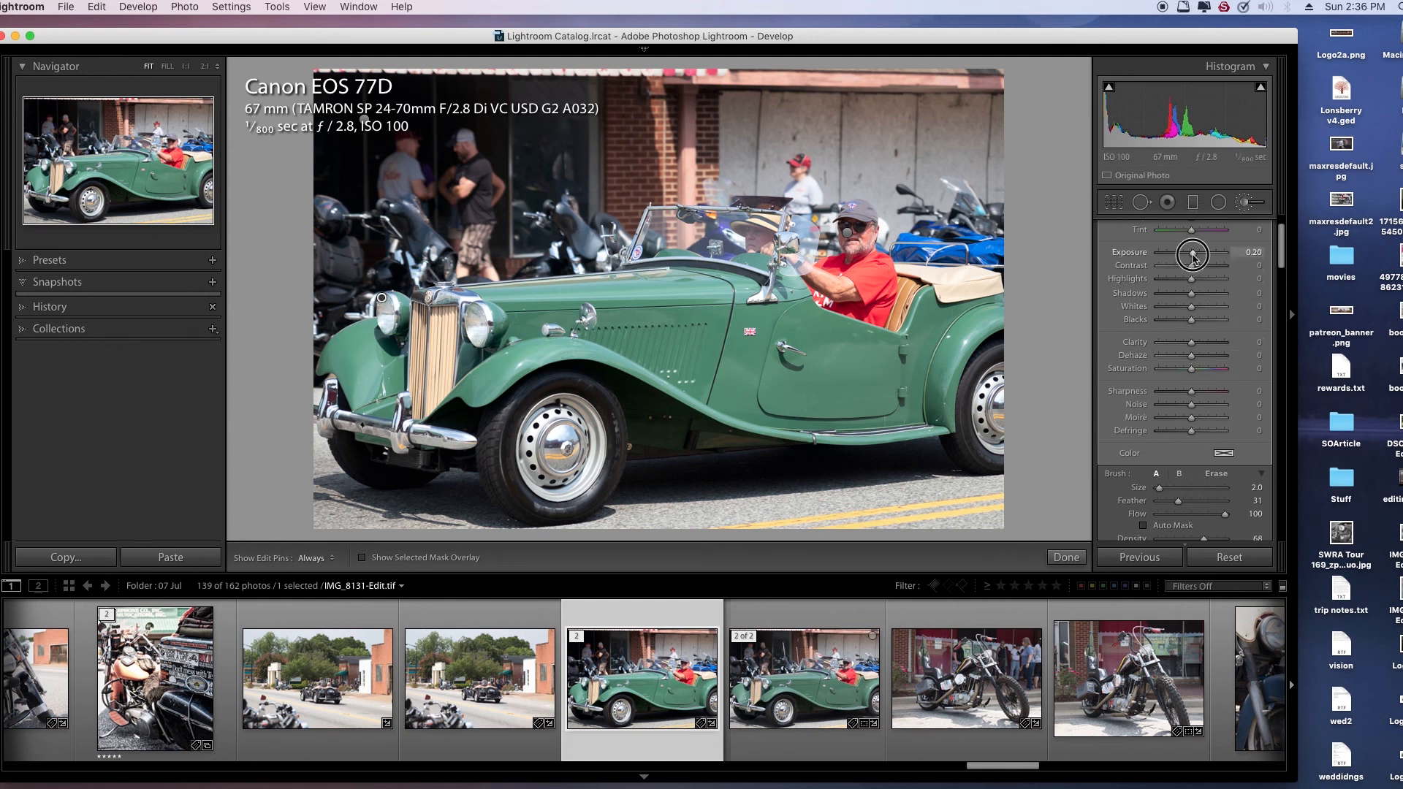
pyautogui.click(1192, 309)
pyautogui.moveTo(1193, 312); pyautogui.dragTo(1195, 313)
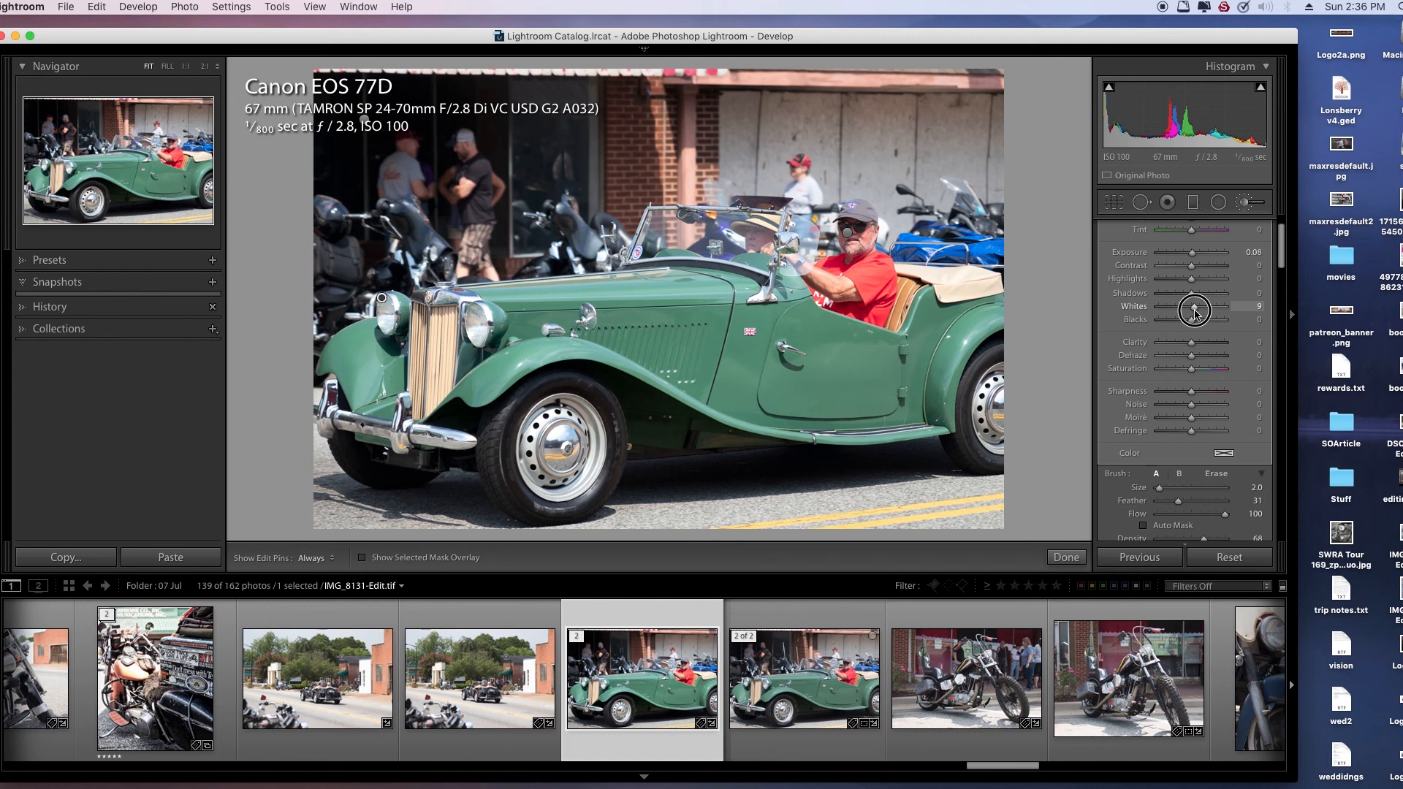
pyautogui.moveTo(1195, 313); pyautogui.dragTo(1194, 313)
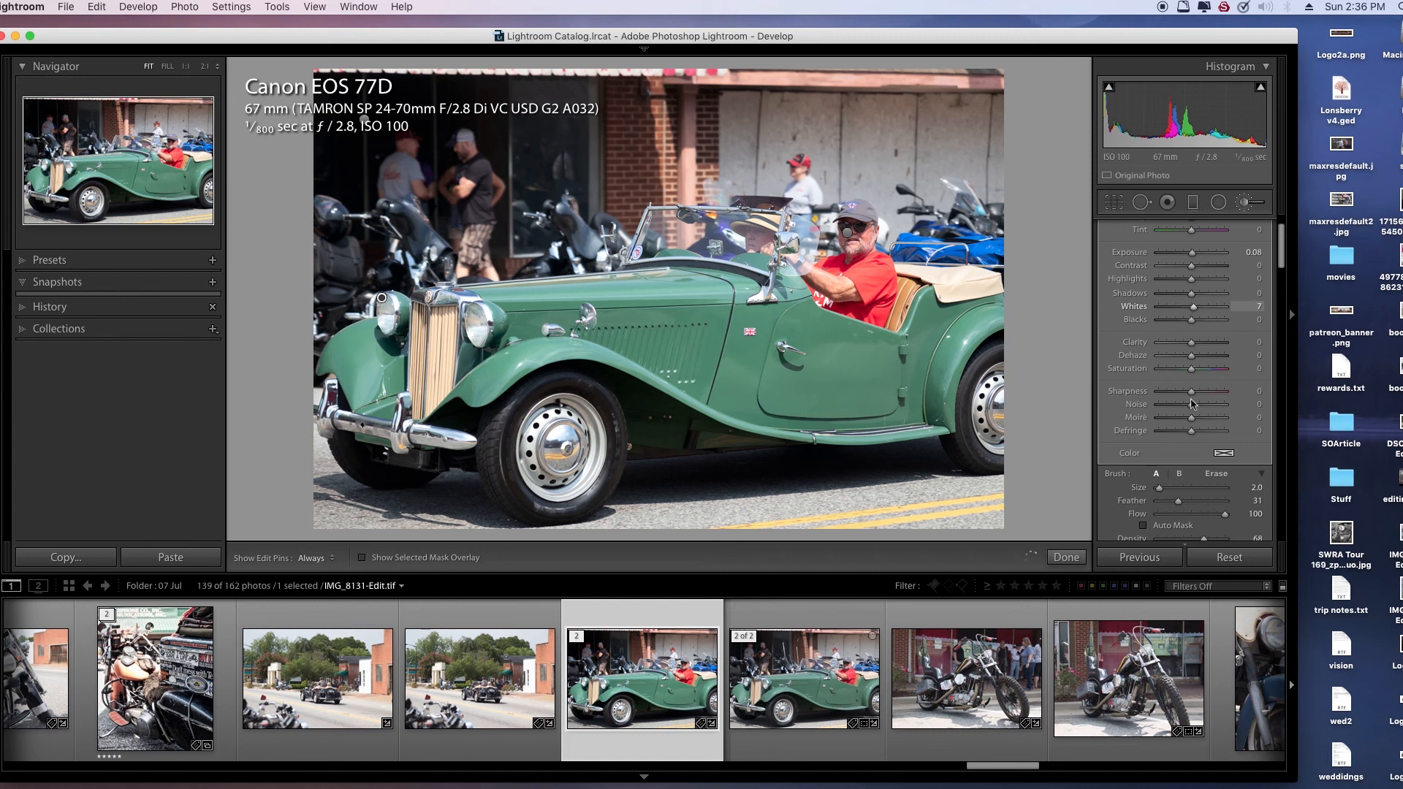
# Finish the adjustment brush and view the edited photo full screen
pyautogui.click(1068, 557)
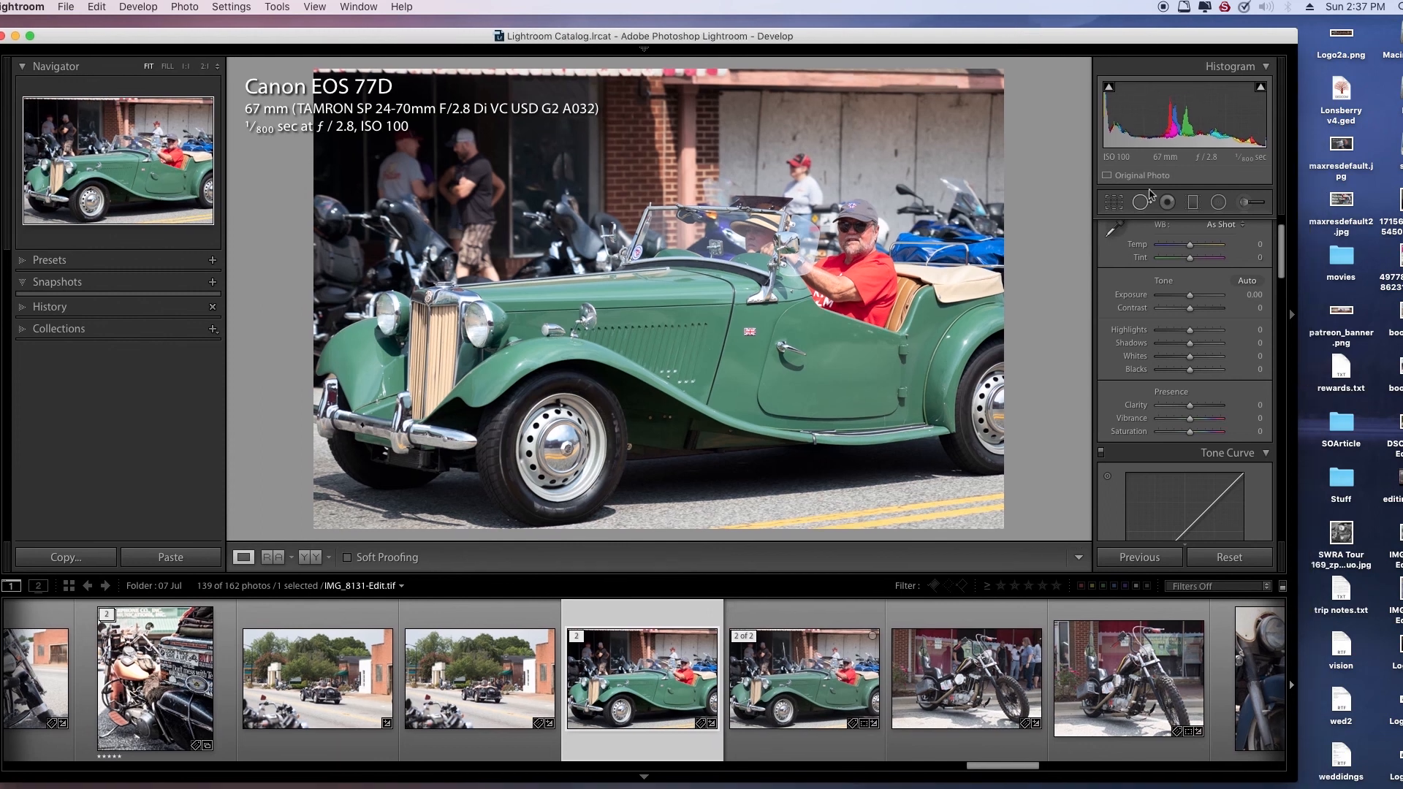
pyautogui.press('f')
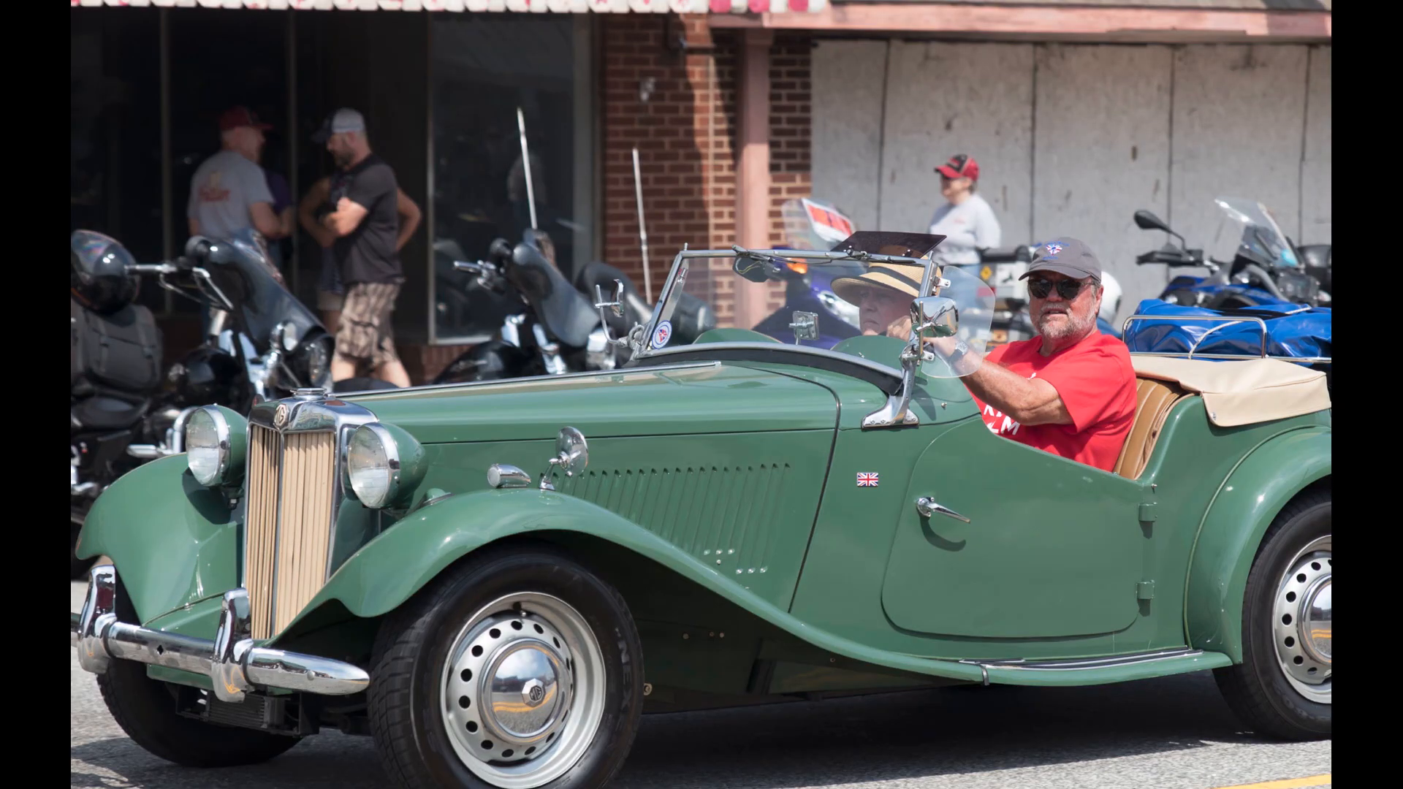